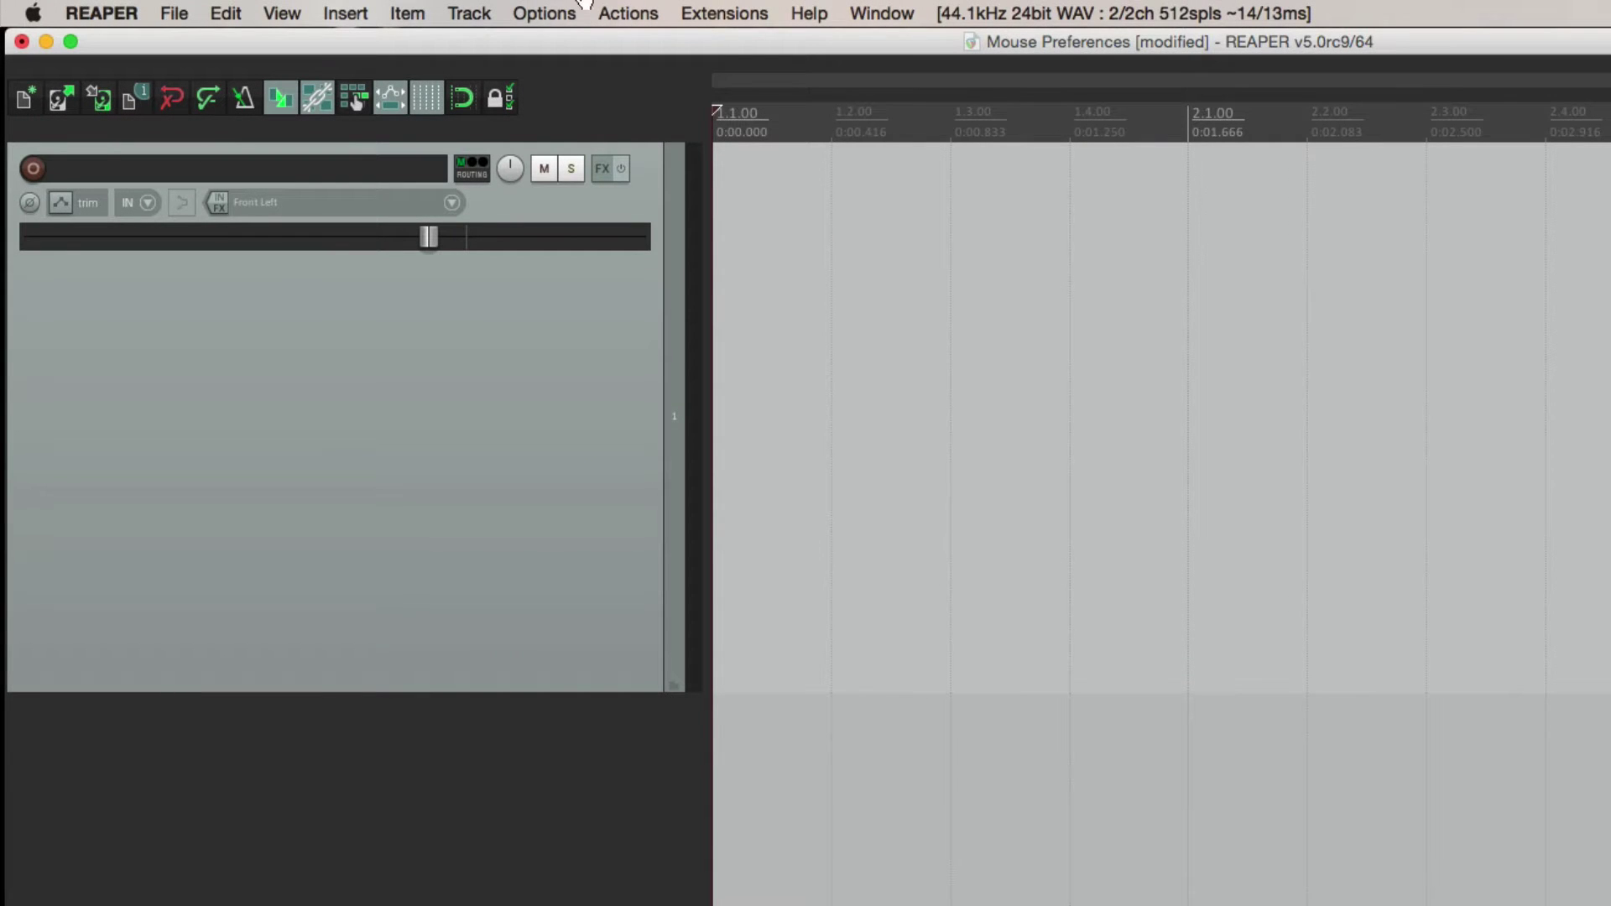
- Open the Mouse page under Editing Behavior in the preferences
left_click(558, 10)
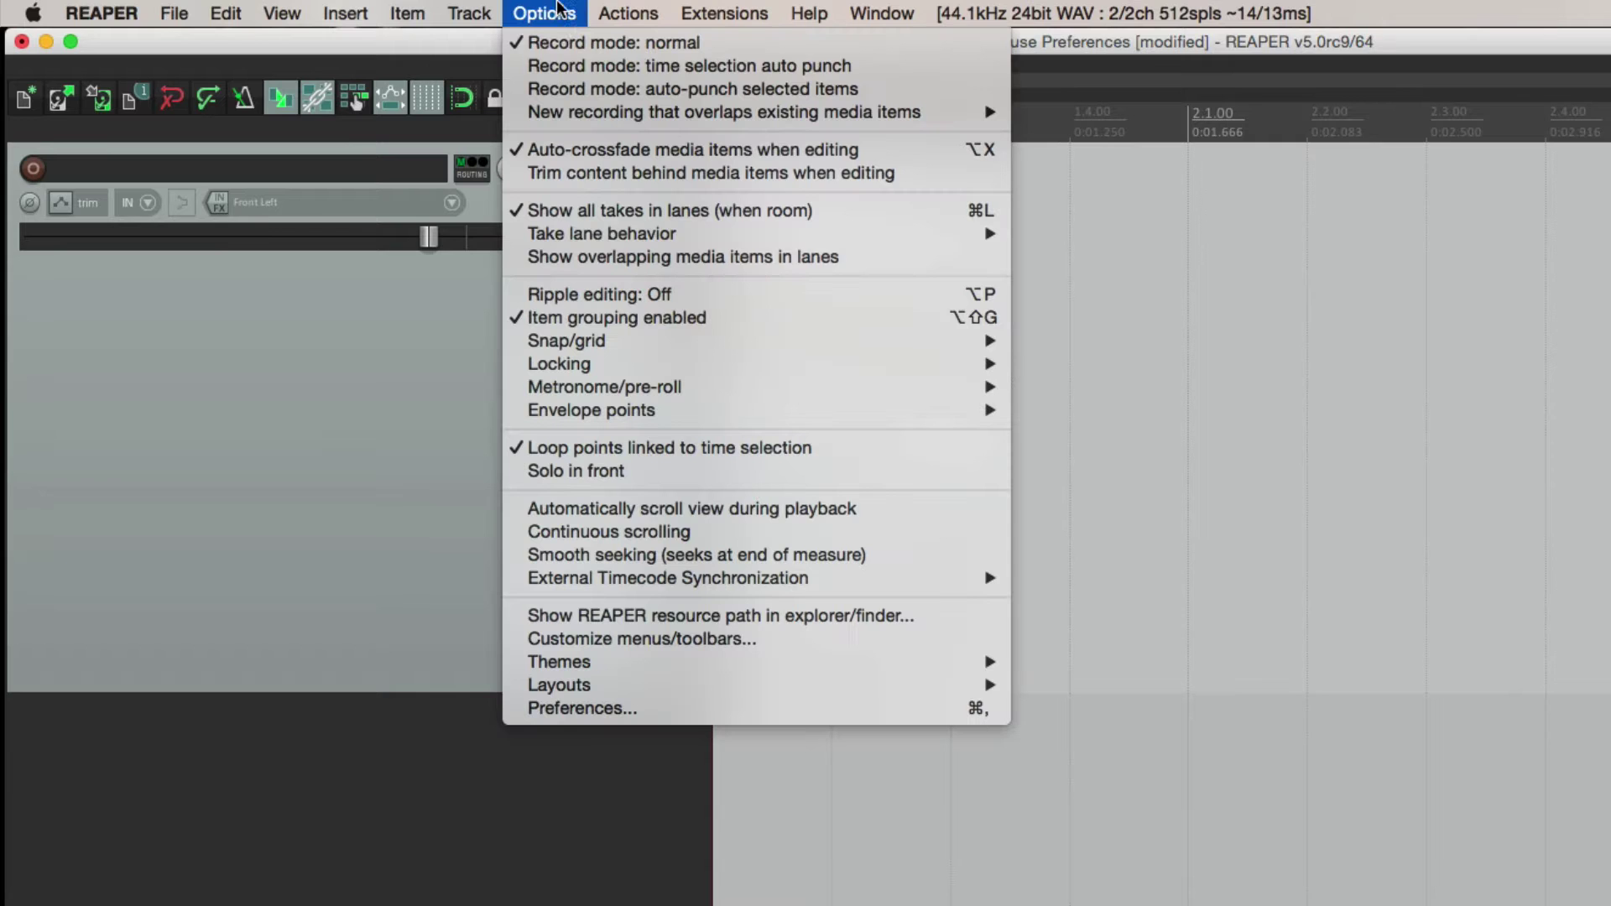
left_click(587, 701)
scroll(453, 402, "down", 8)
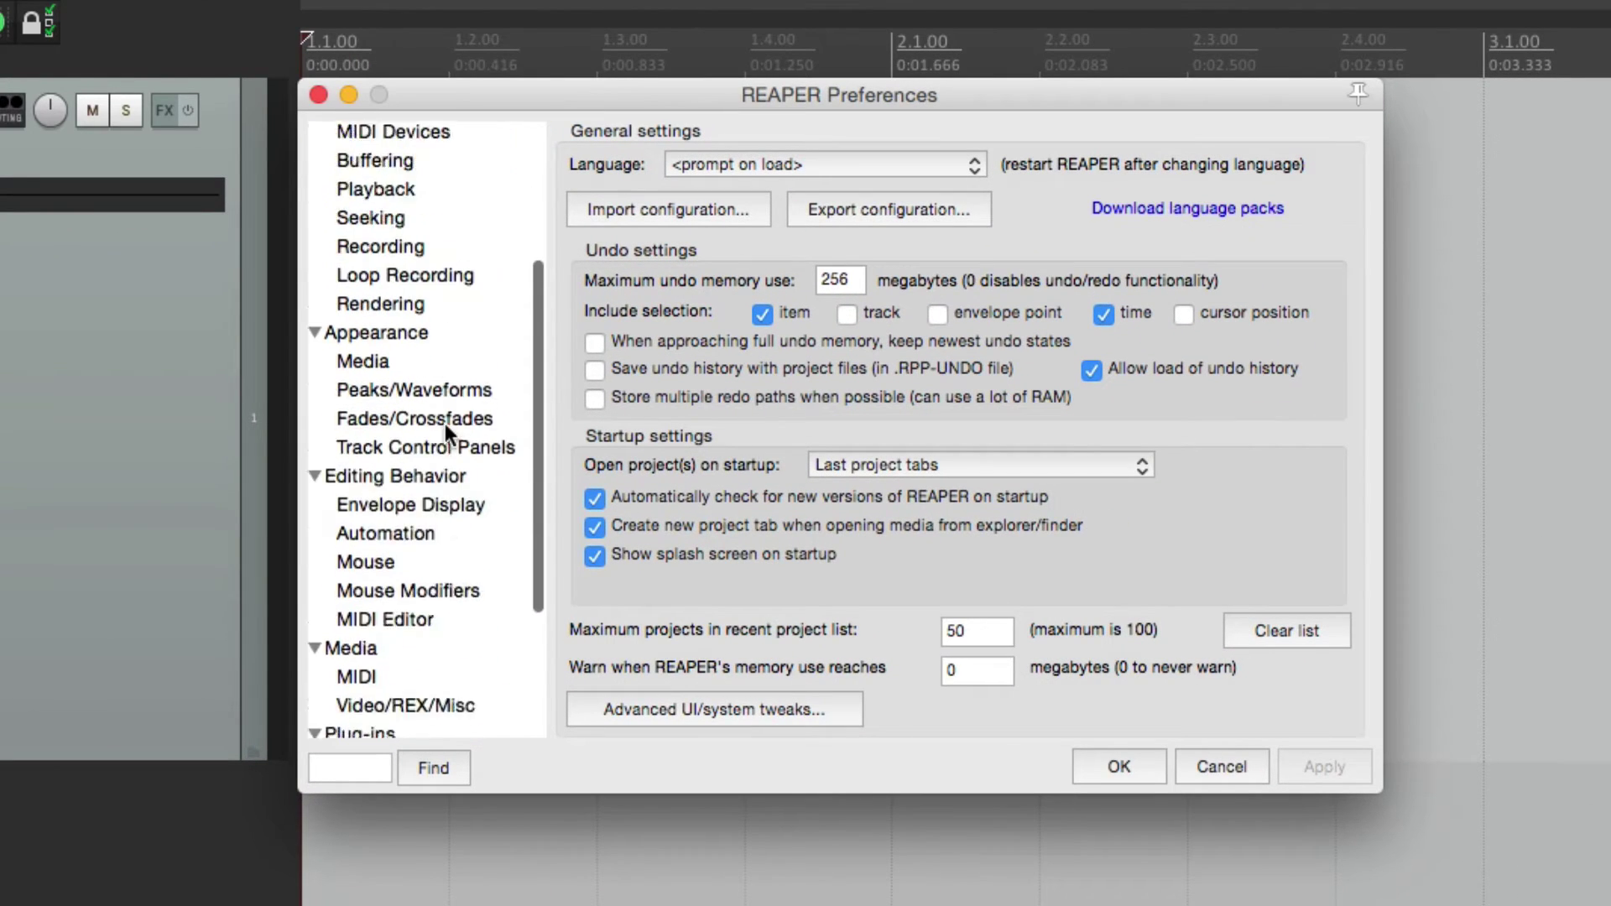
left_click(458, 367)
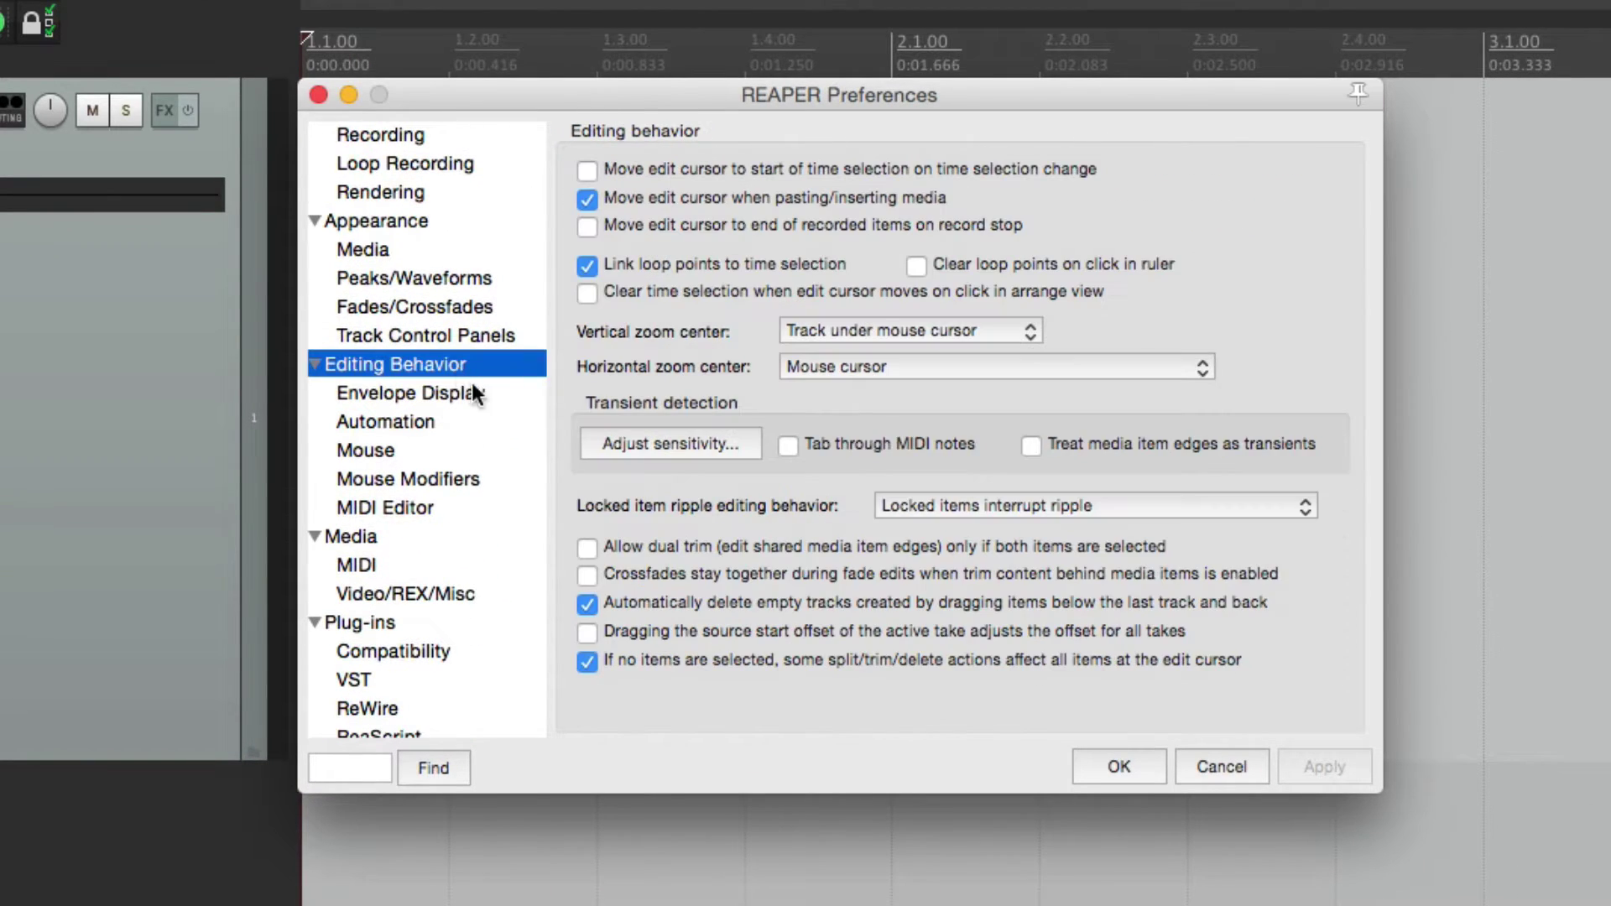
left_click(467, 441)
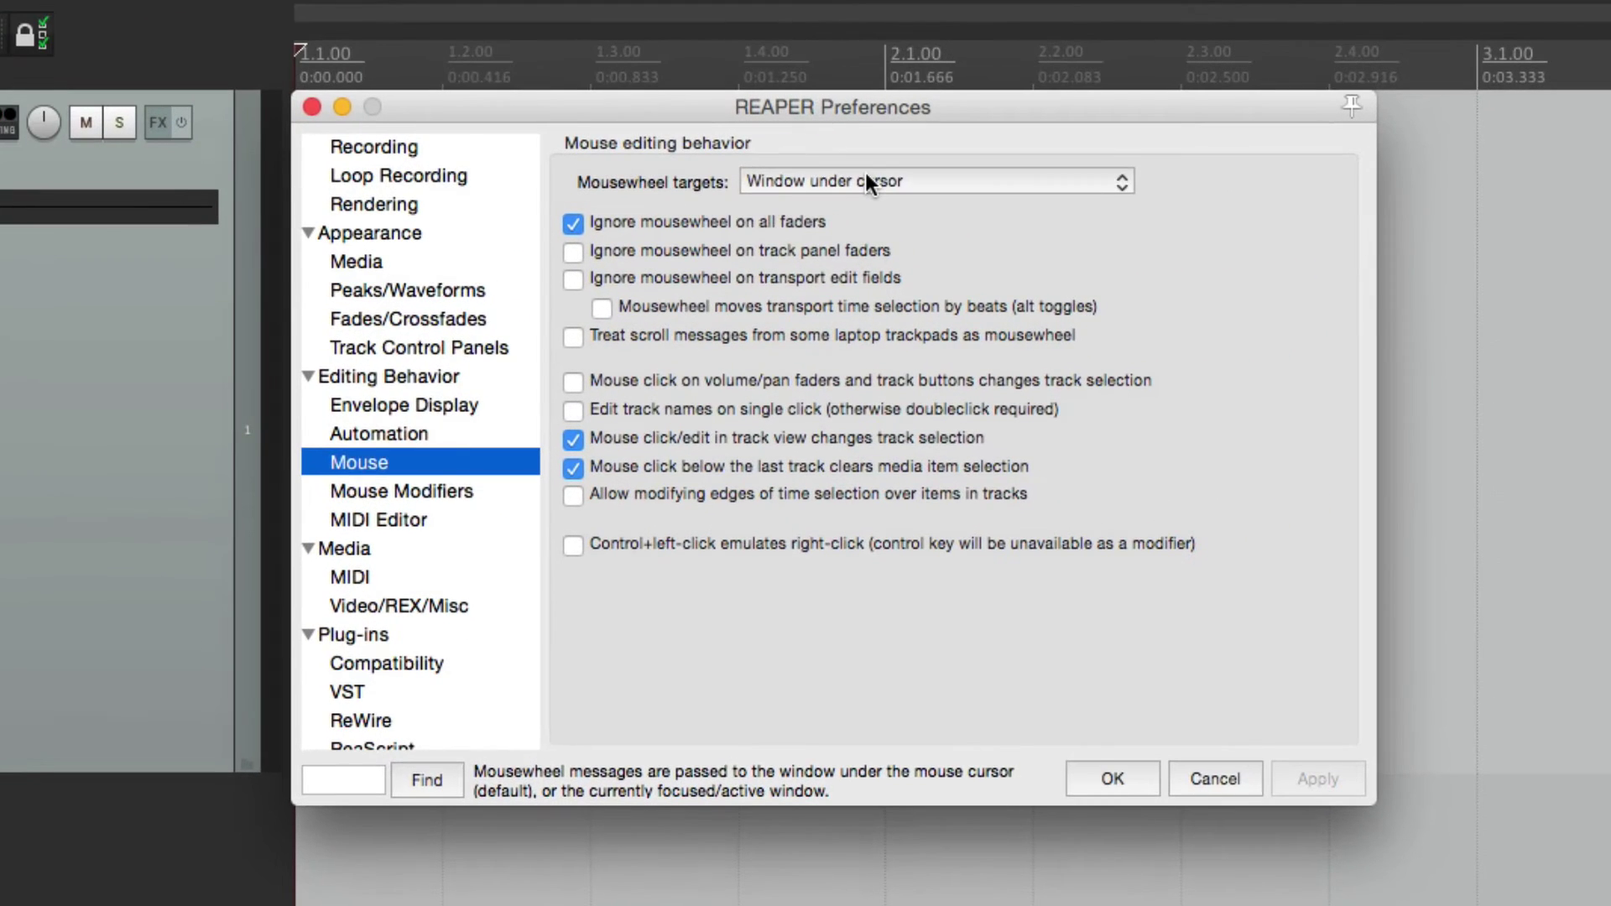
- Try Window with focus as the mousewheel target and restore Window under cursor
left_click(1173, 159)
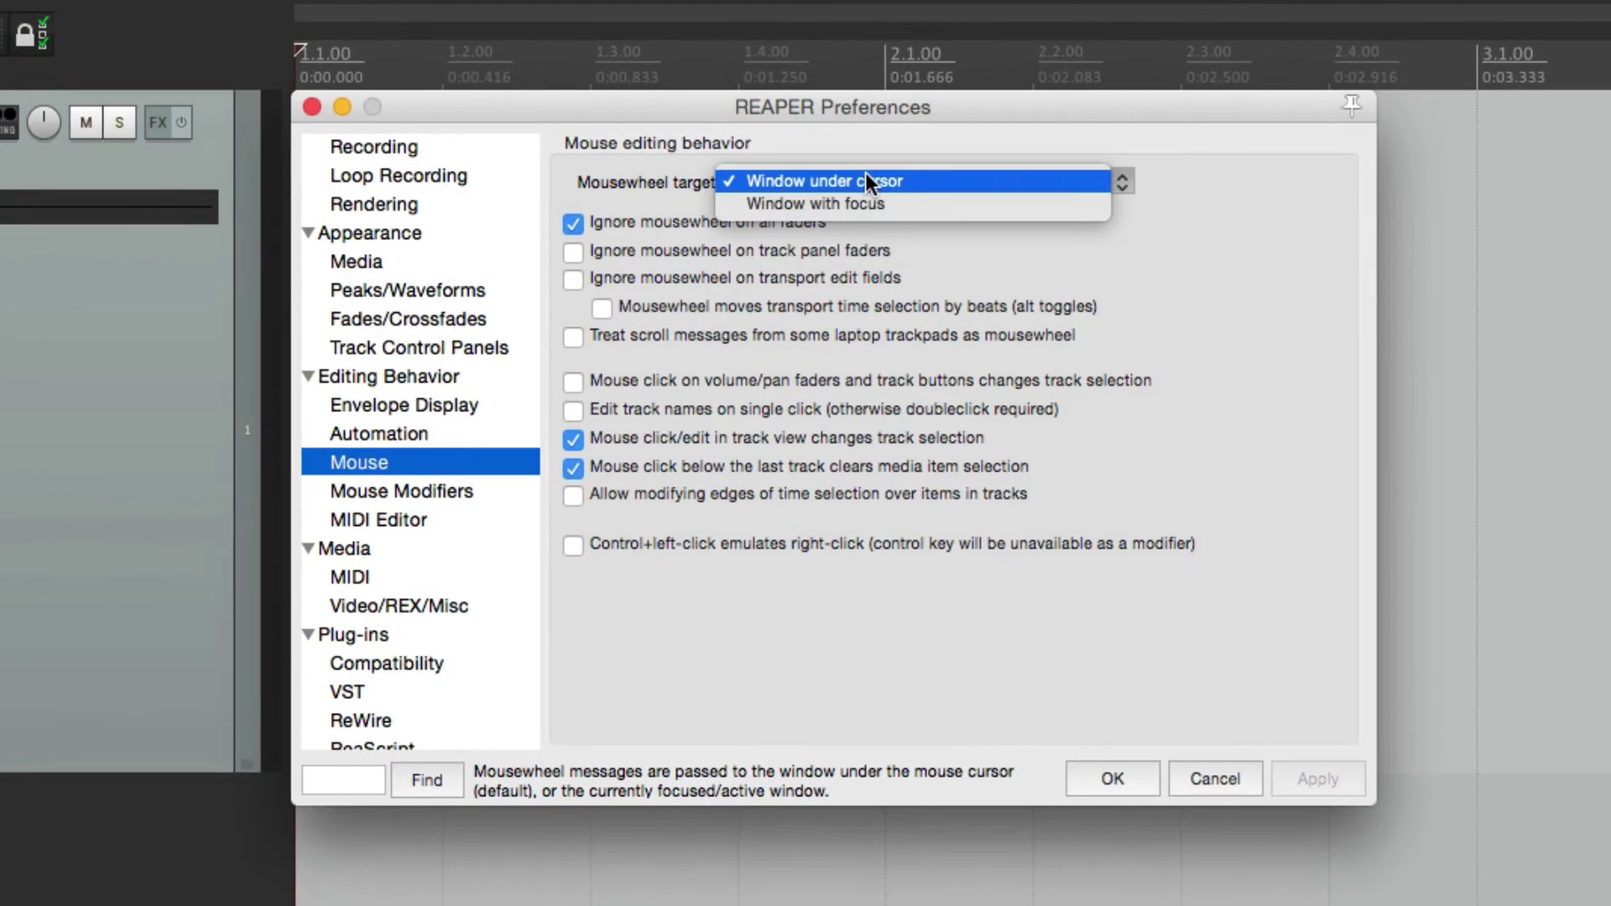
left_click(898, 203)
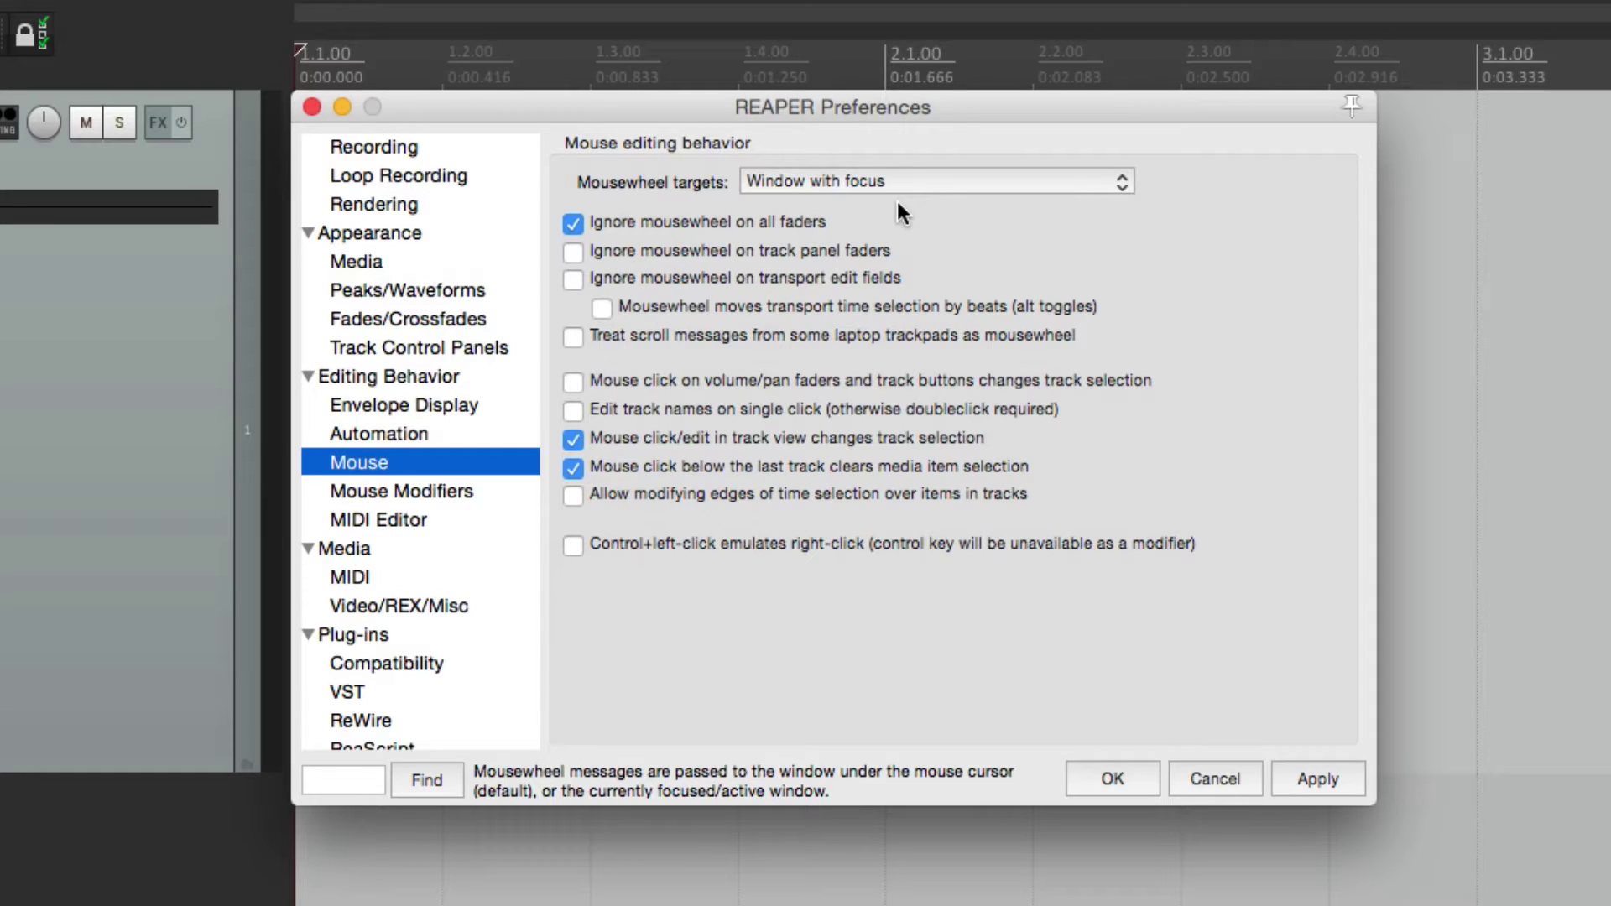
left_click(903, 187)
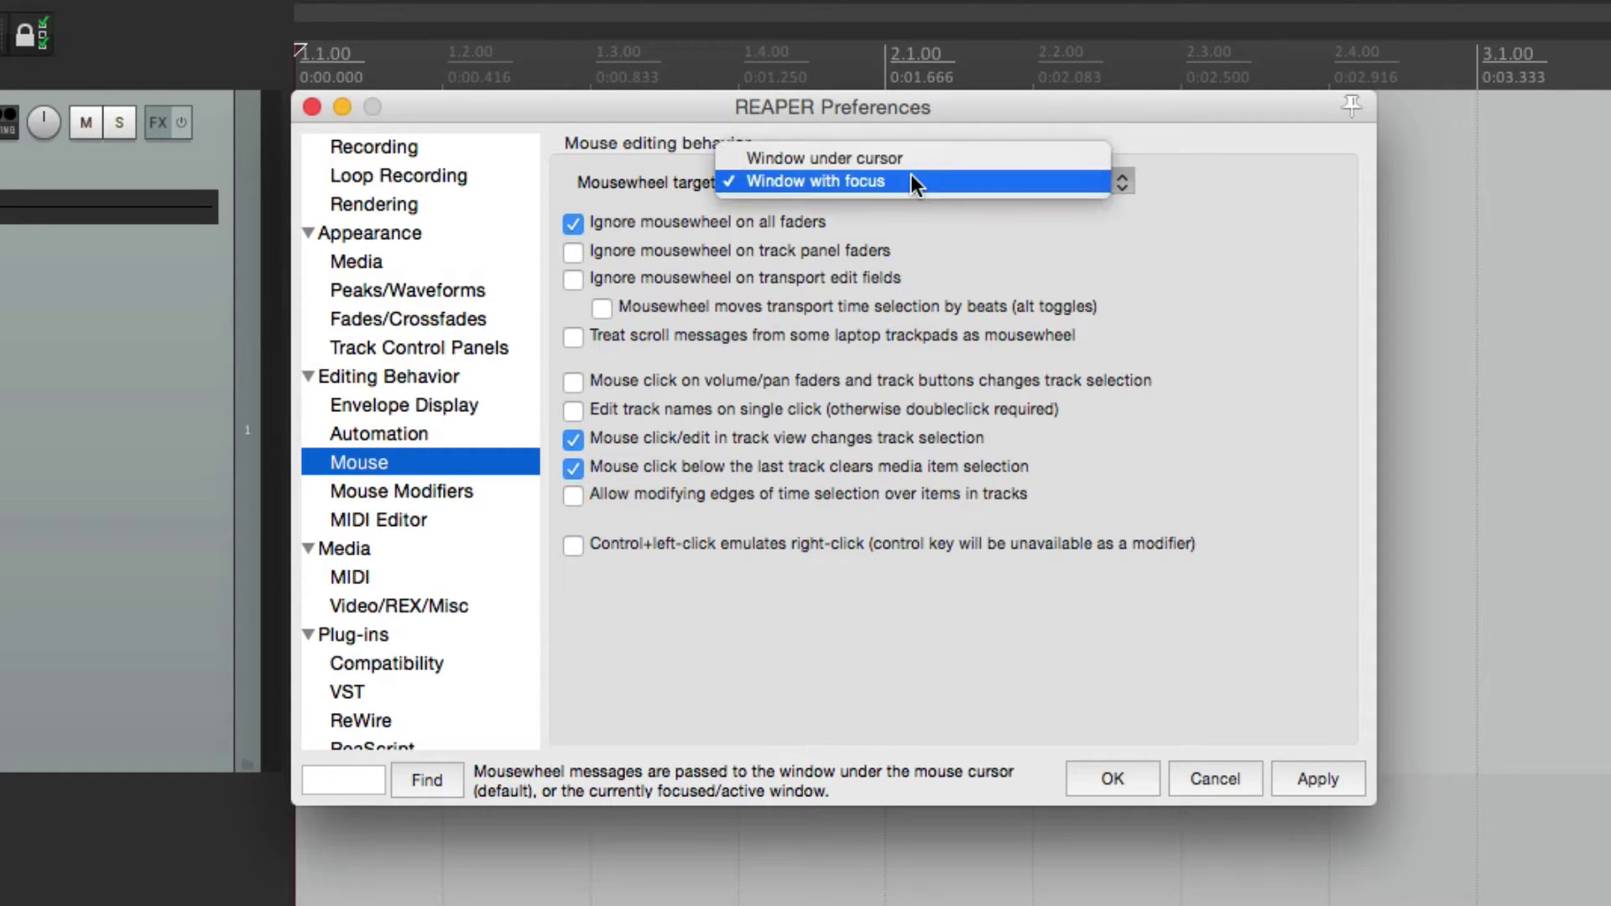
left_click(914, 151)
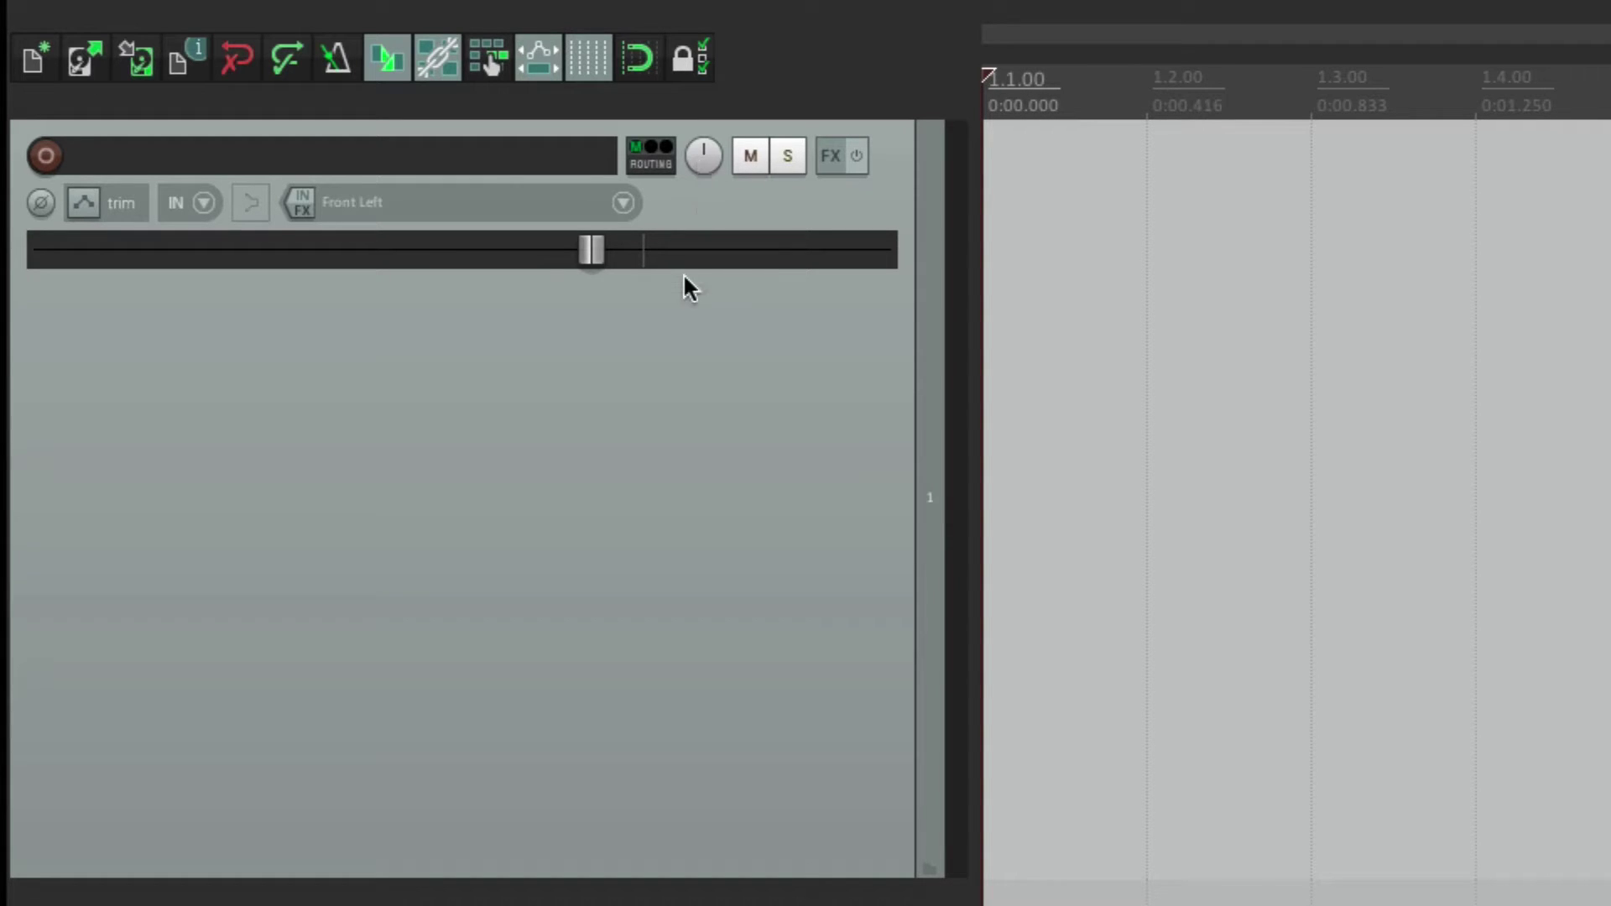
- Raise the track's volume fader slightly and try adjusting its pan knob
left_click_drag(602, 250, 625, 289)
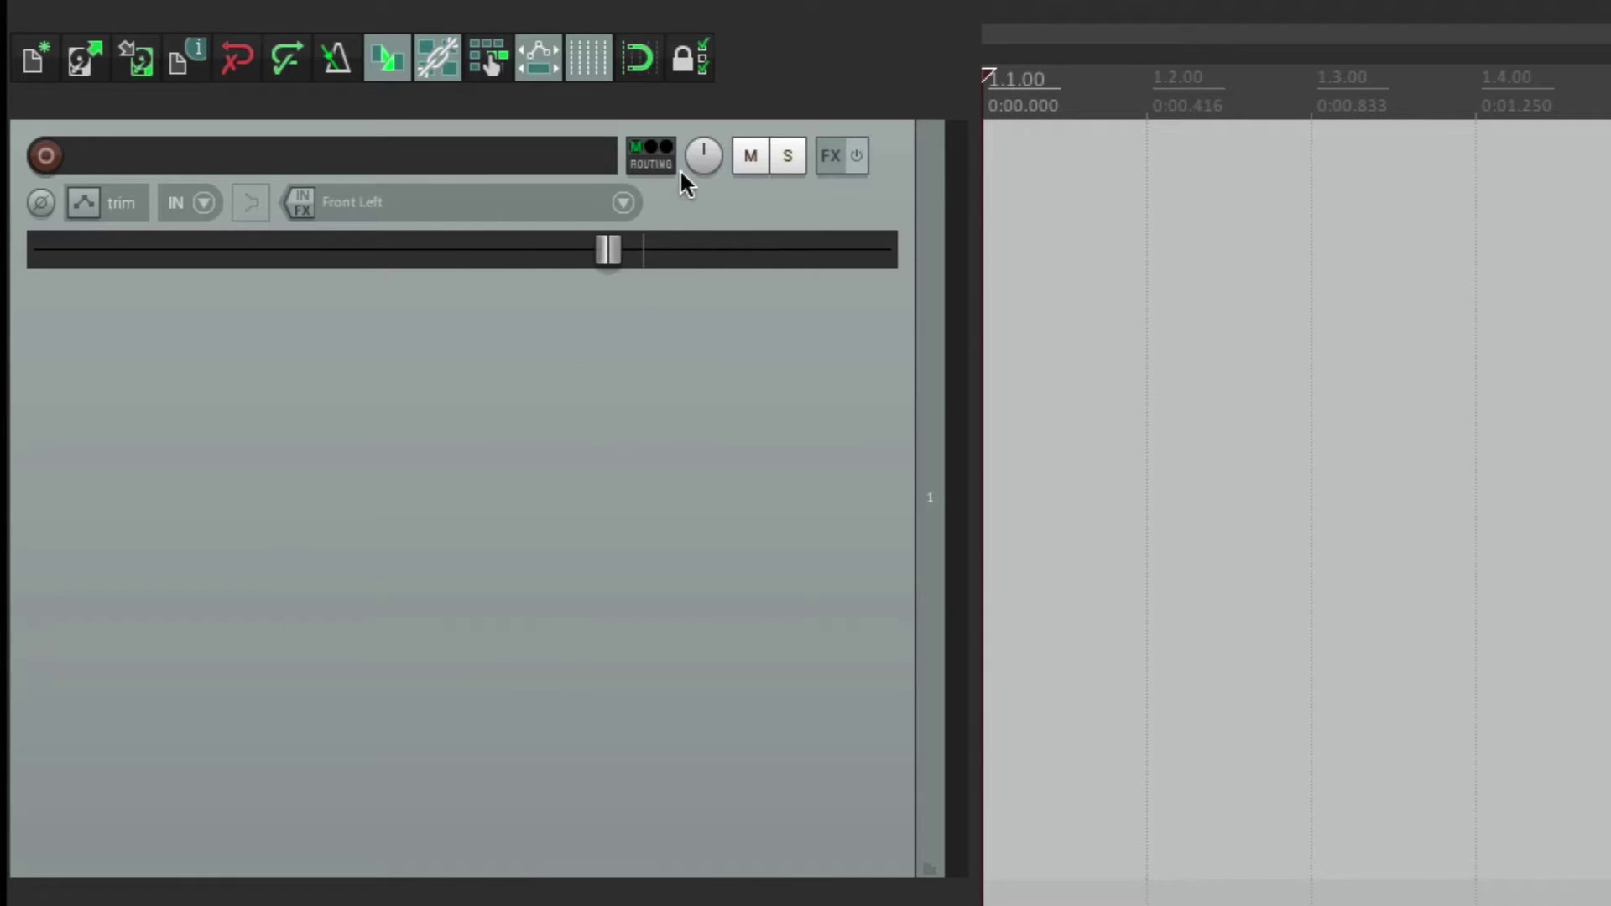
left_click_drag(702, 158, 701, 158)
- Disable Ignore mousewheel on all faders in the mouse preferences and accept the change
key("super+comma")
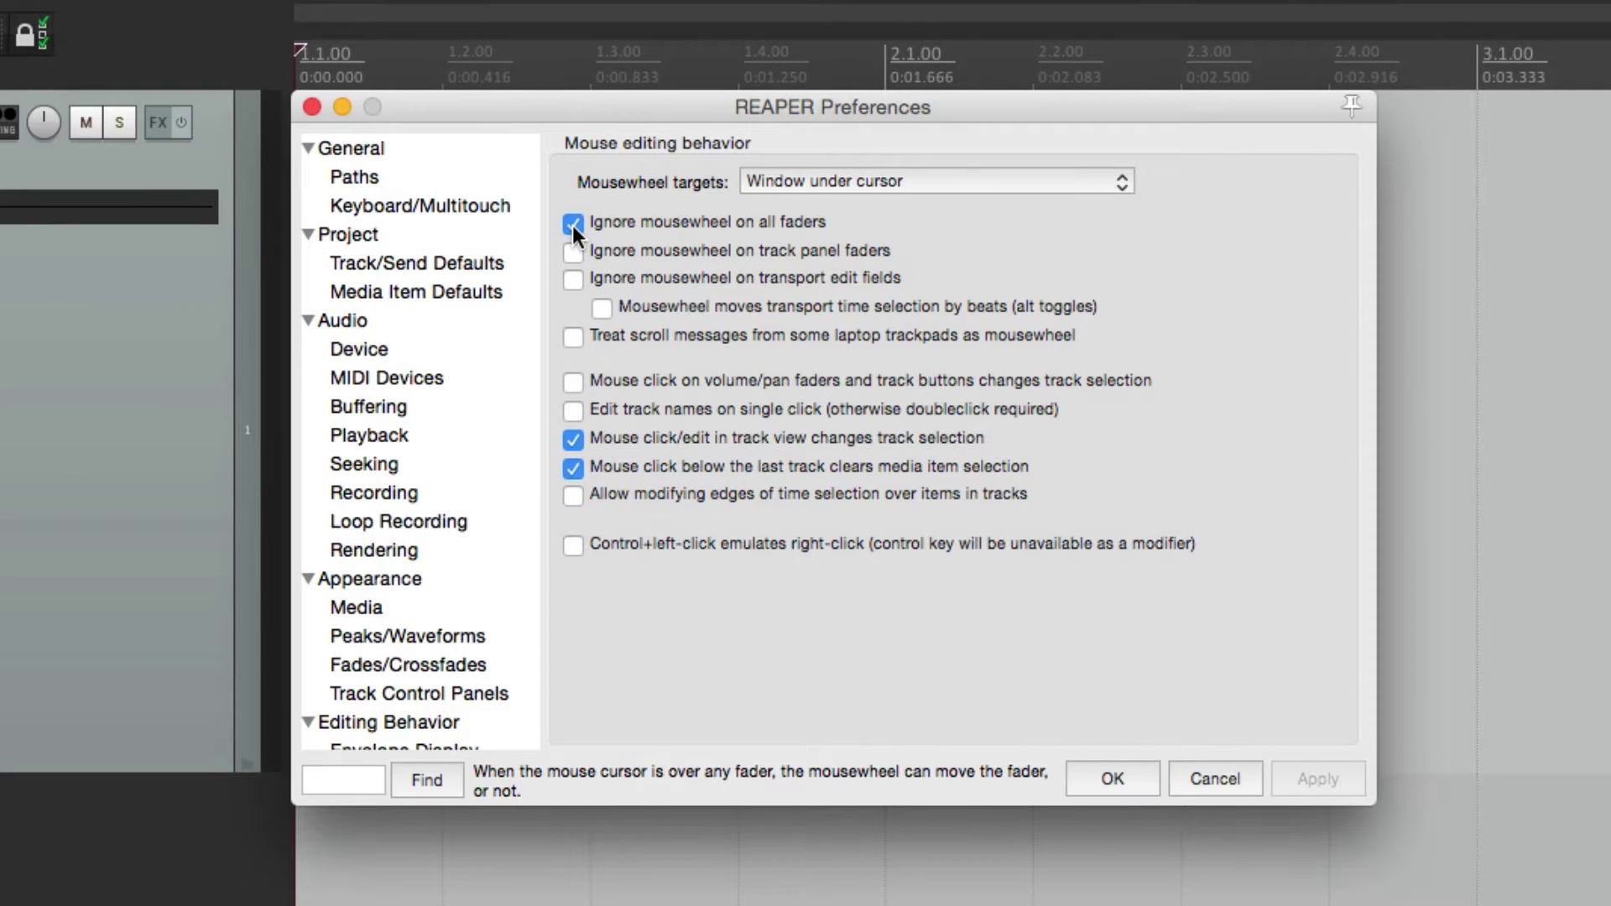
left_click(572, 223)
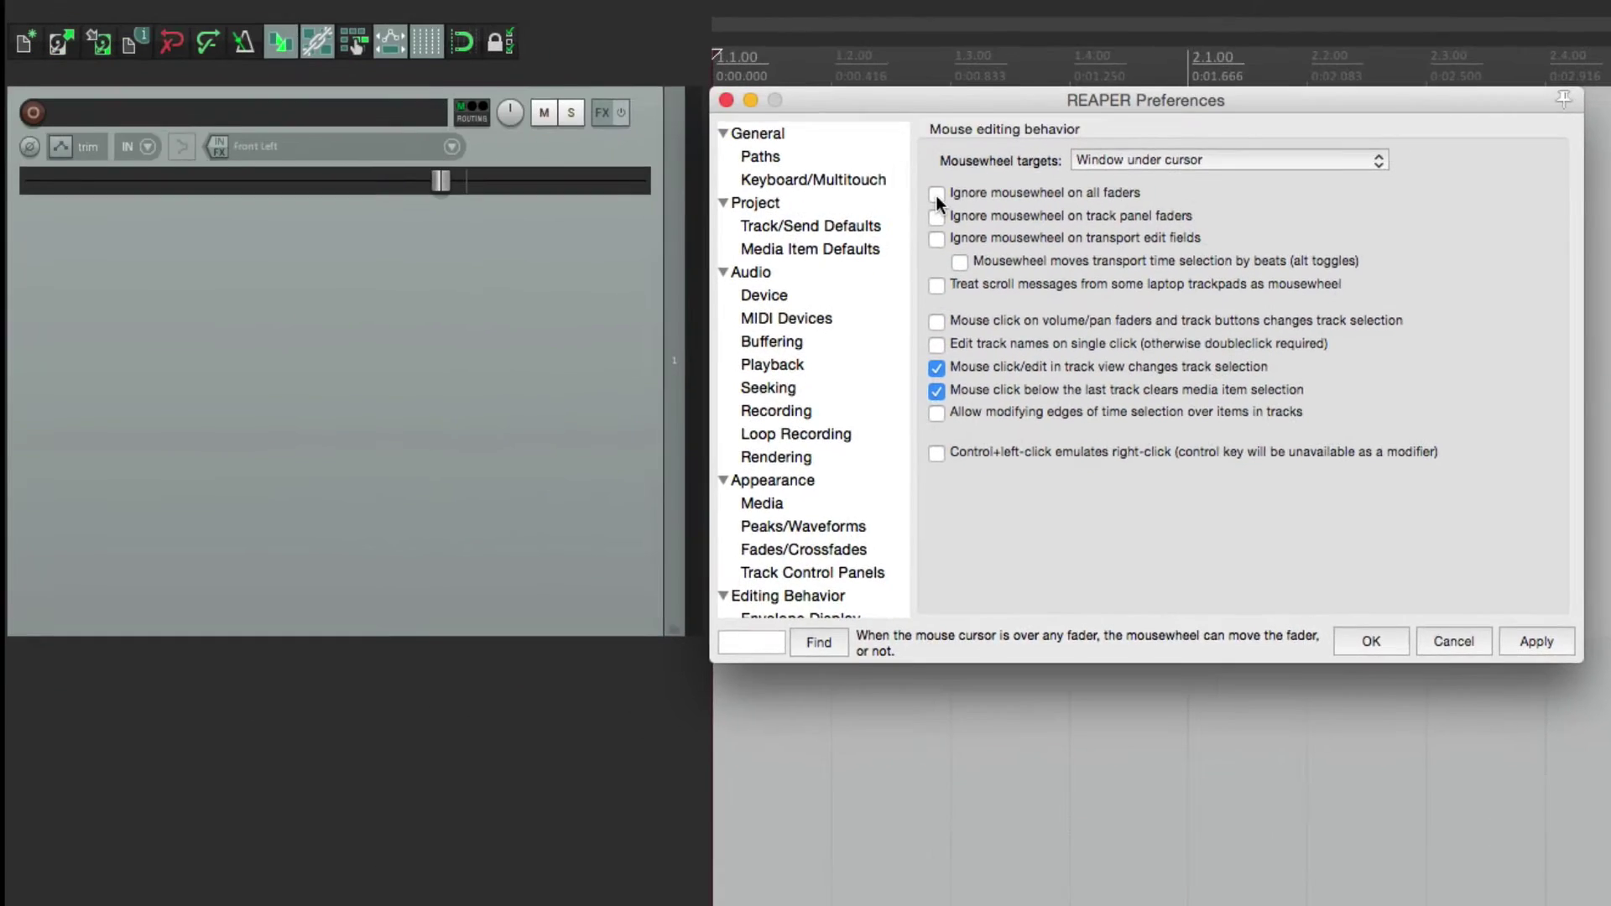
key("Return")
- Test the mousewheel on the track's volume fader and set the fader just above its centre mark
scroll(615, 258, "down", 5)
scroll(615, 259, "up", 4)
scroll(615, 262, "down", 3)
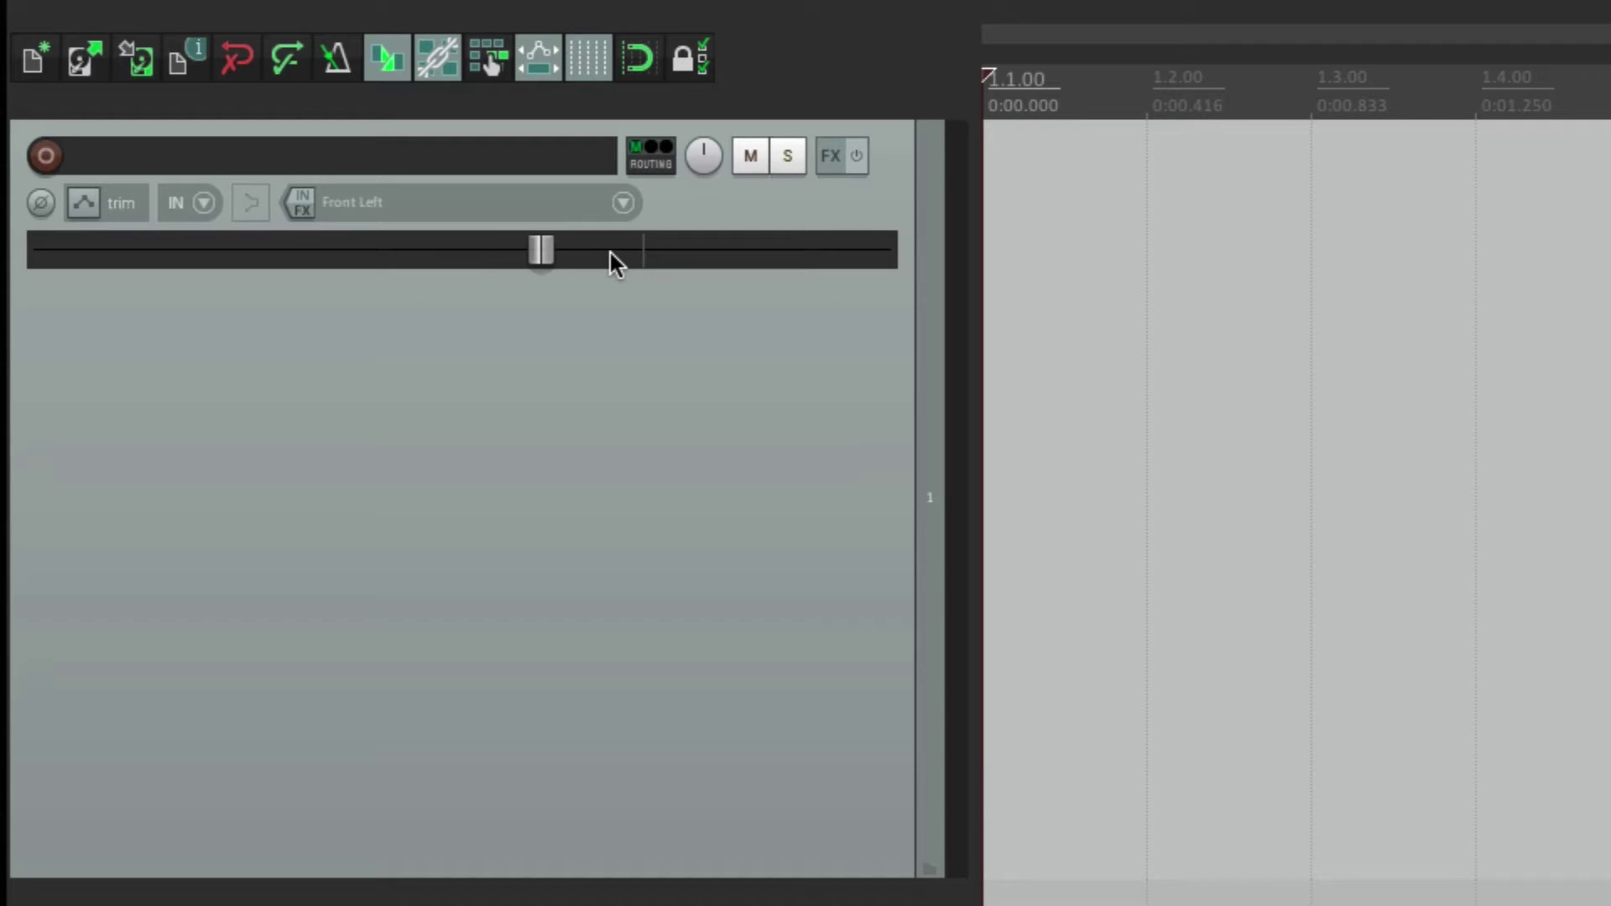
left_click_drag(537, 252, 662, 302)
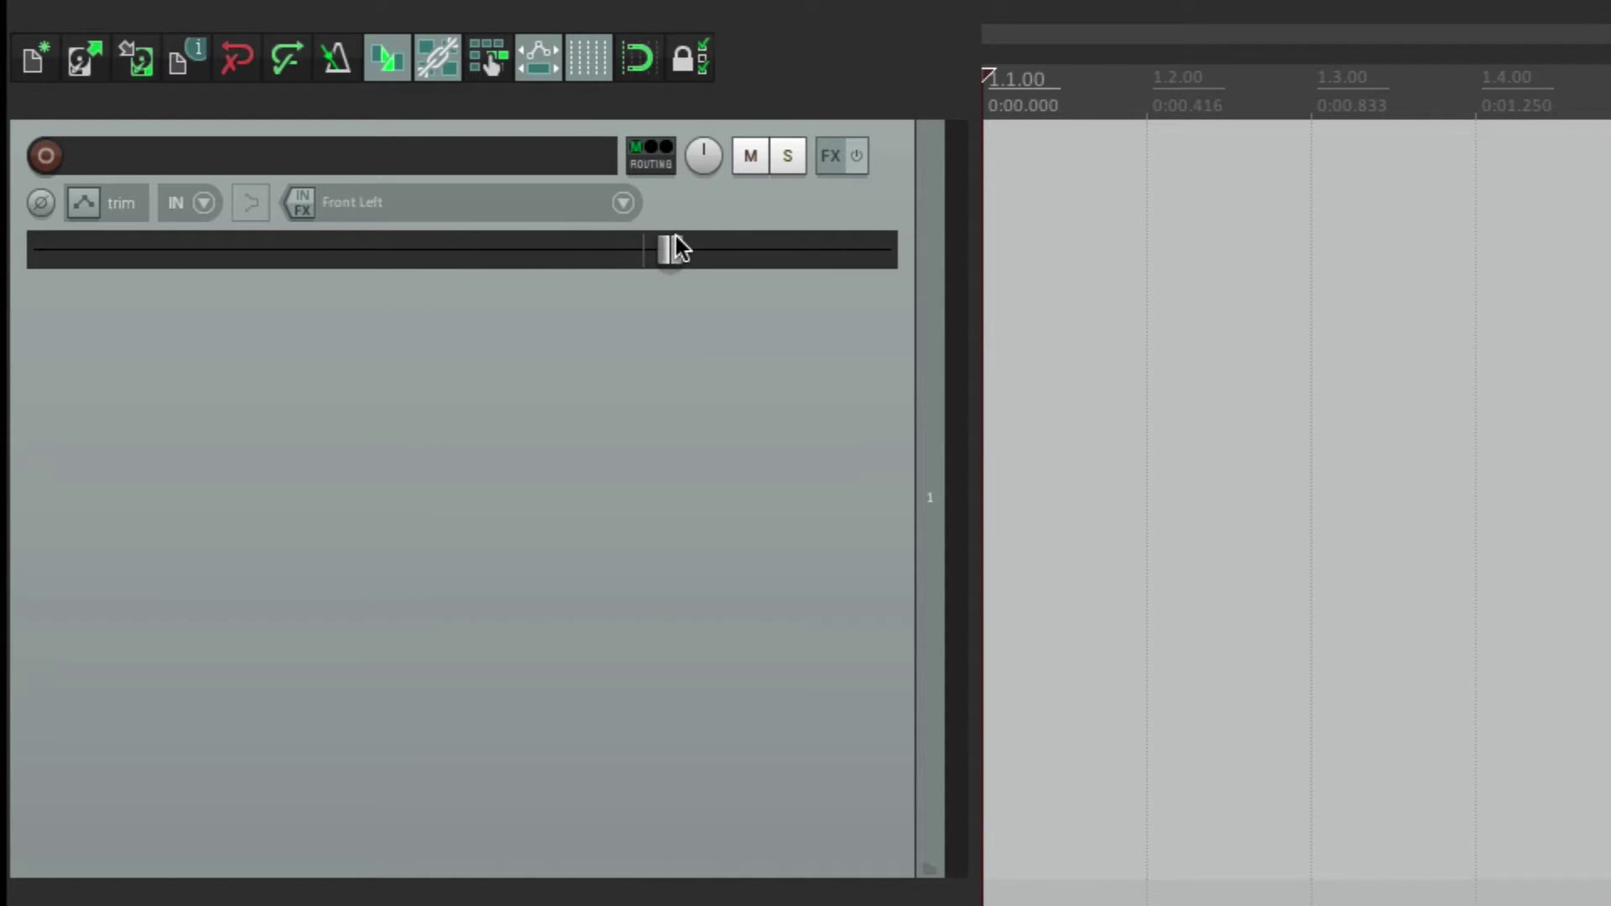
- Lower the track's volume fader below its centre mark by mousewheel and nudge the pan knob the same way
scroll(672, 255, "down", 8)
scroll(672, 255, "down", 2)
scroll(673, 255, "up", 2)
scroll(672, 255, "down", 1)
scroll(704, 177, "down", 2)
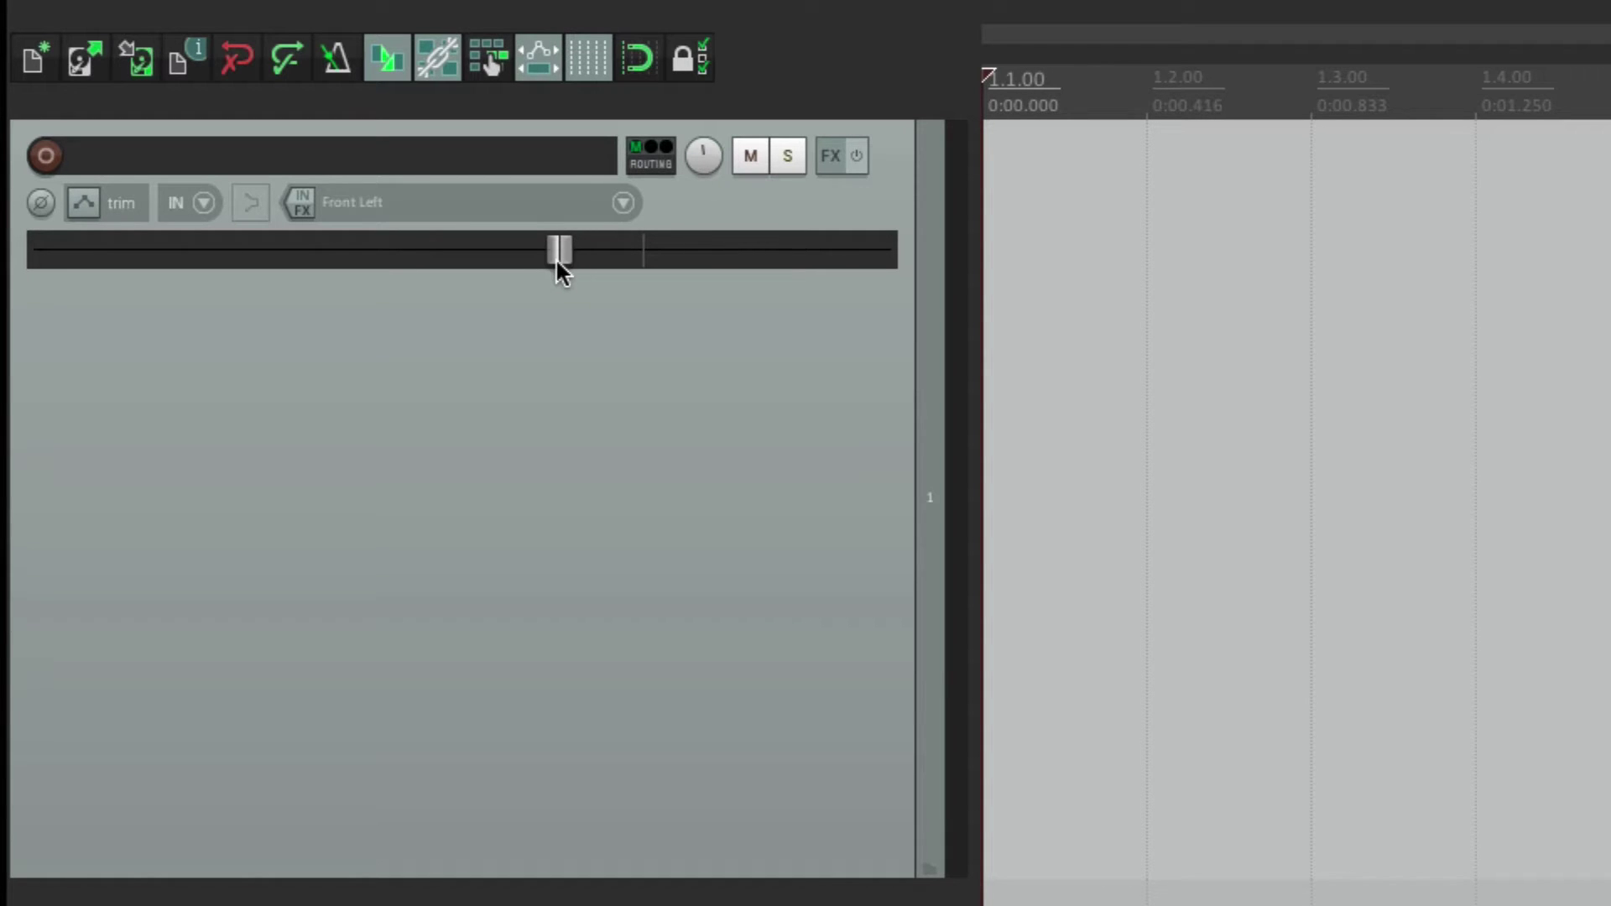
scroll(560, 269, "down", 4)
scroll(560, 268, "up", 3)
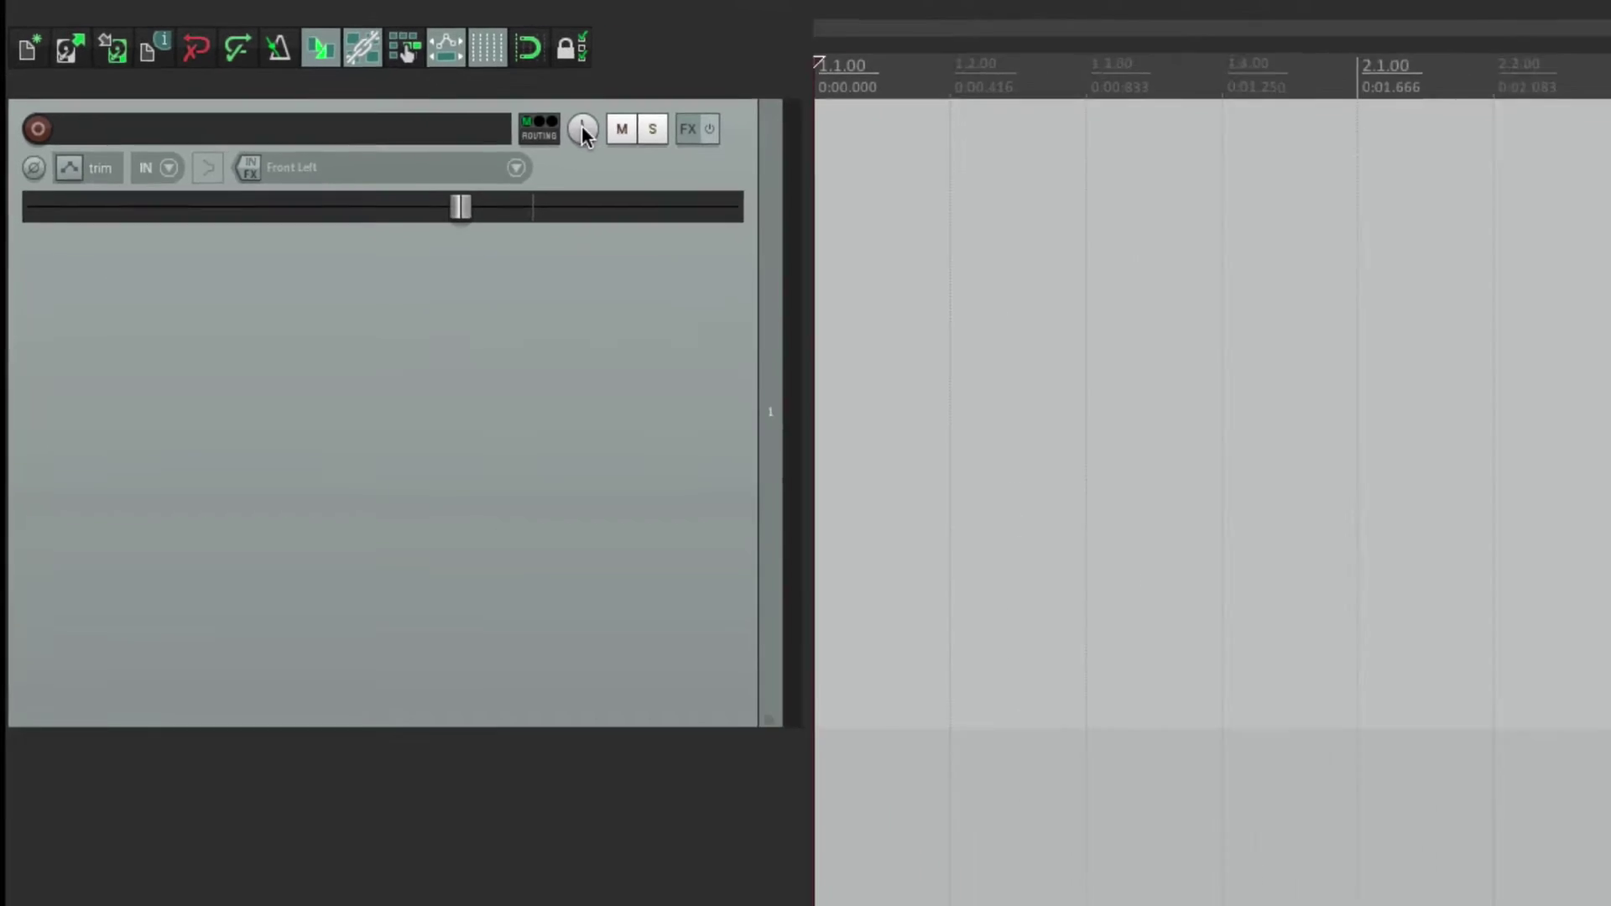
key("super+comma")
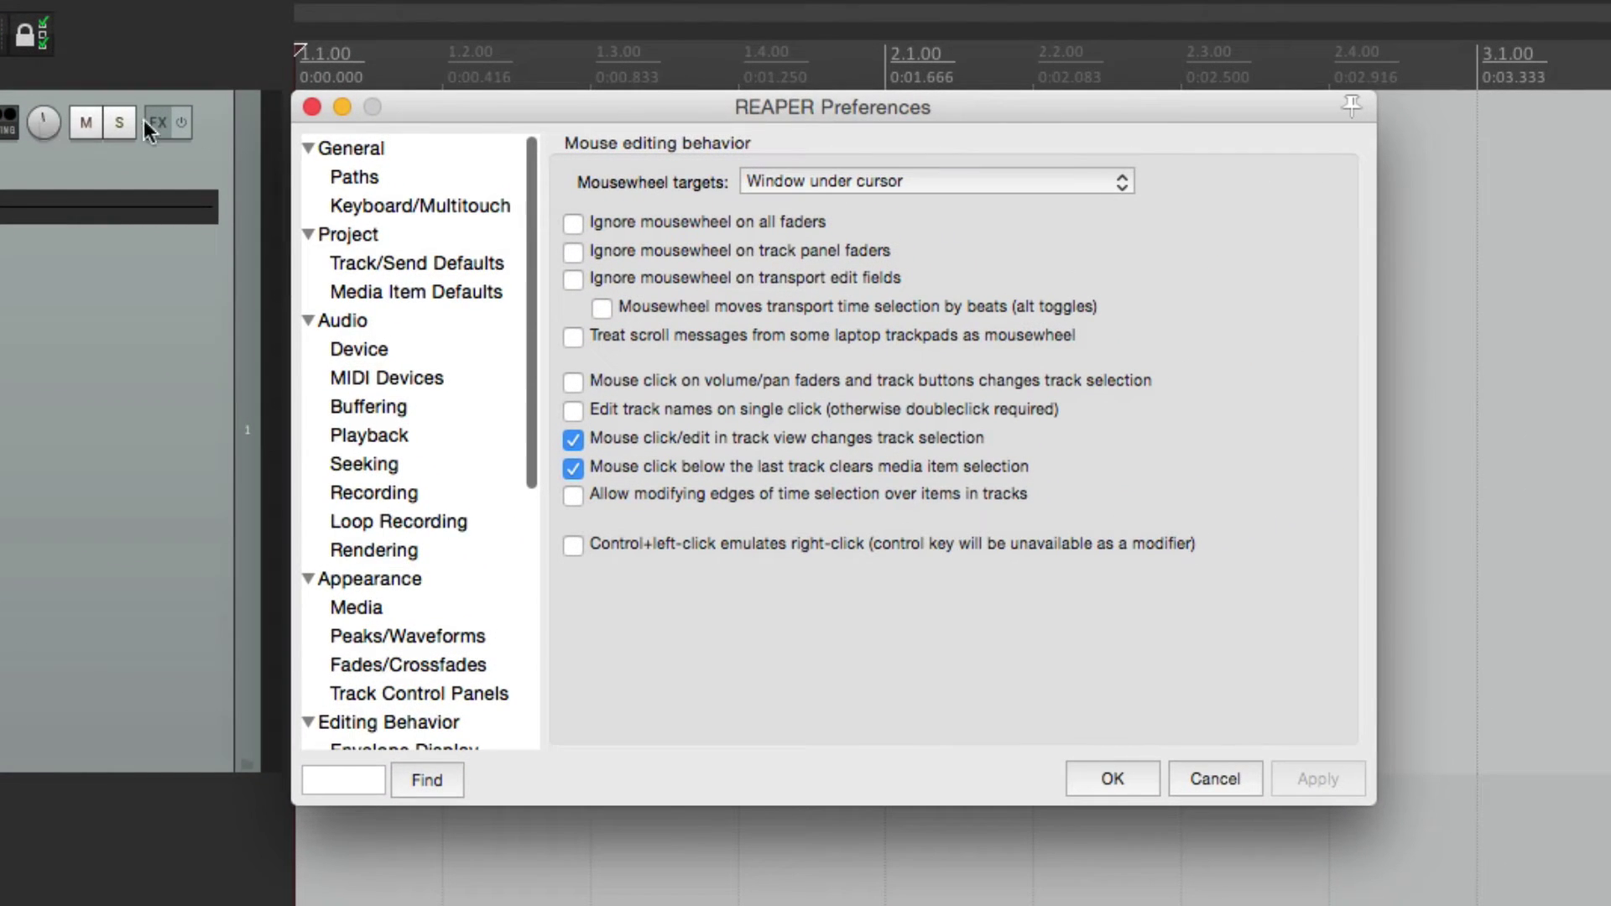
mouse_move(562, 224)
left_click(572, 223)
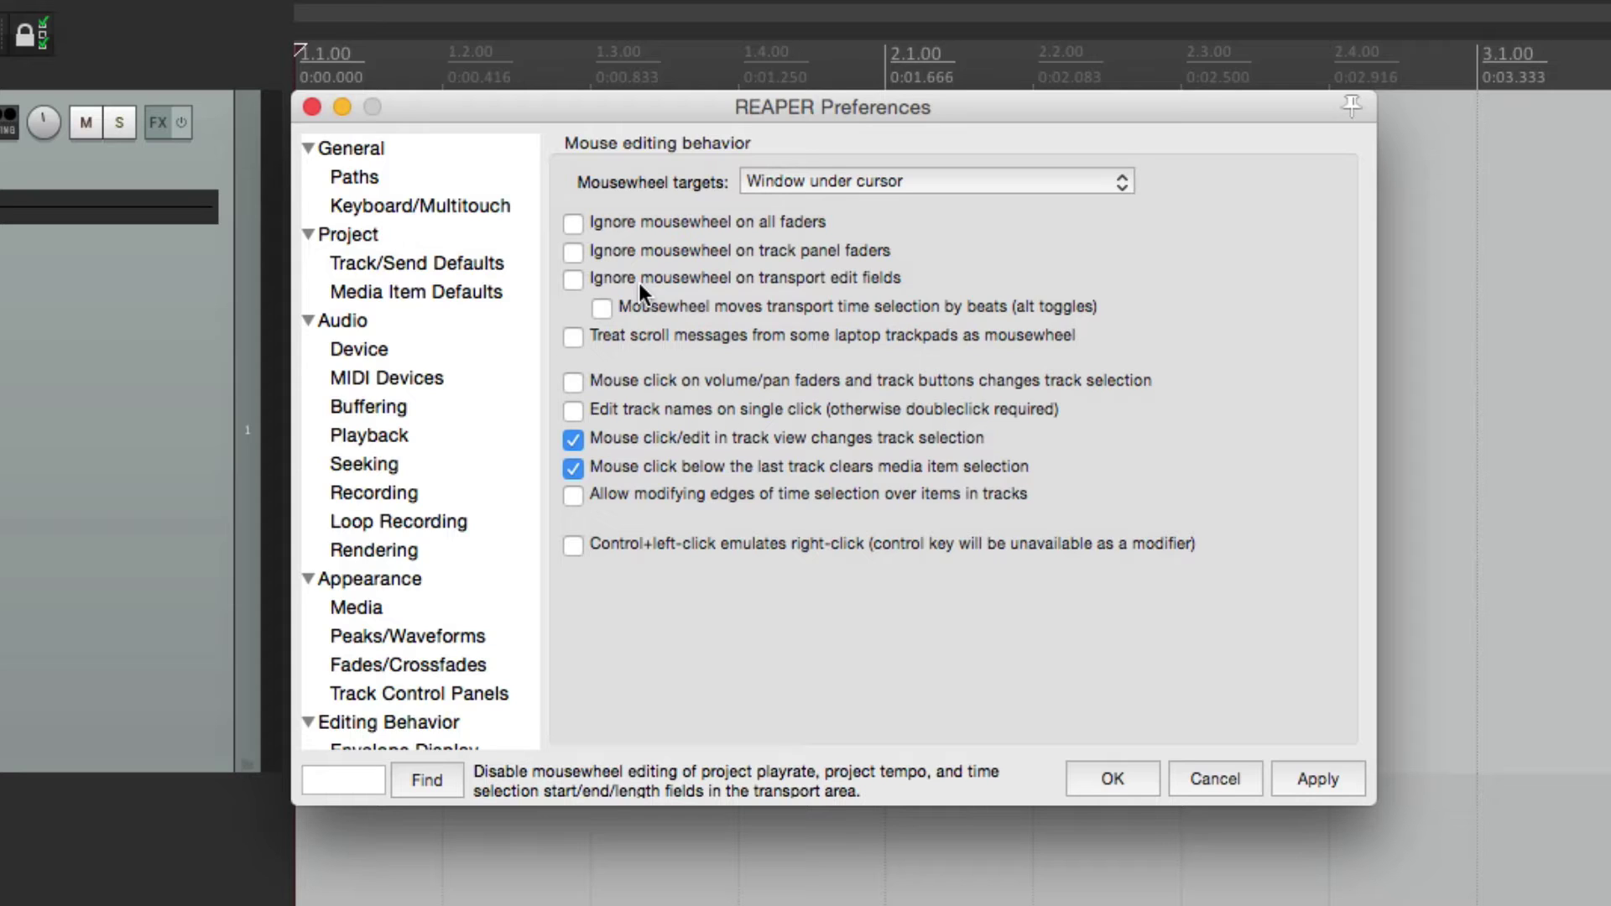
key("Escape")
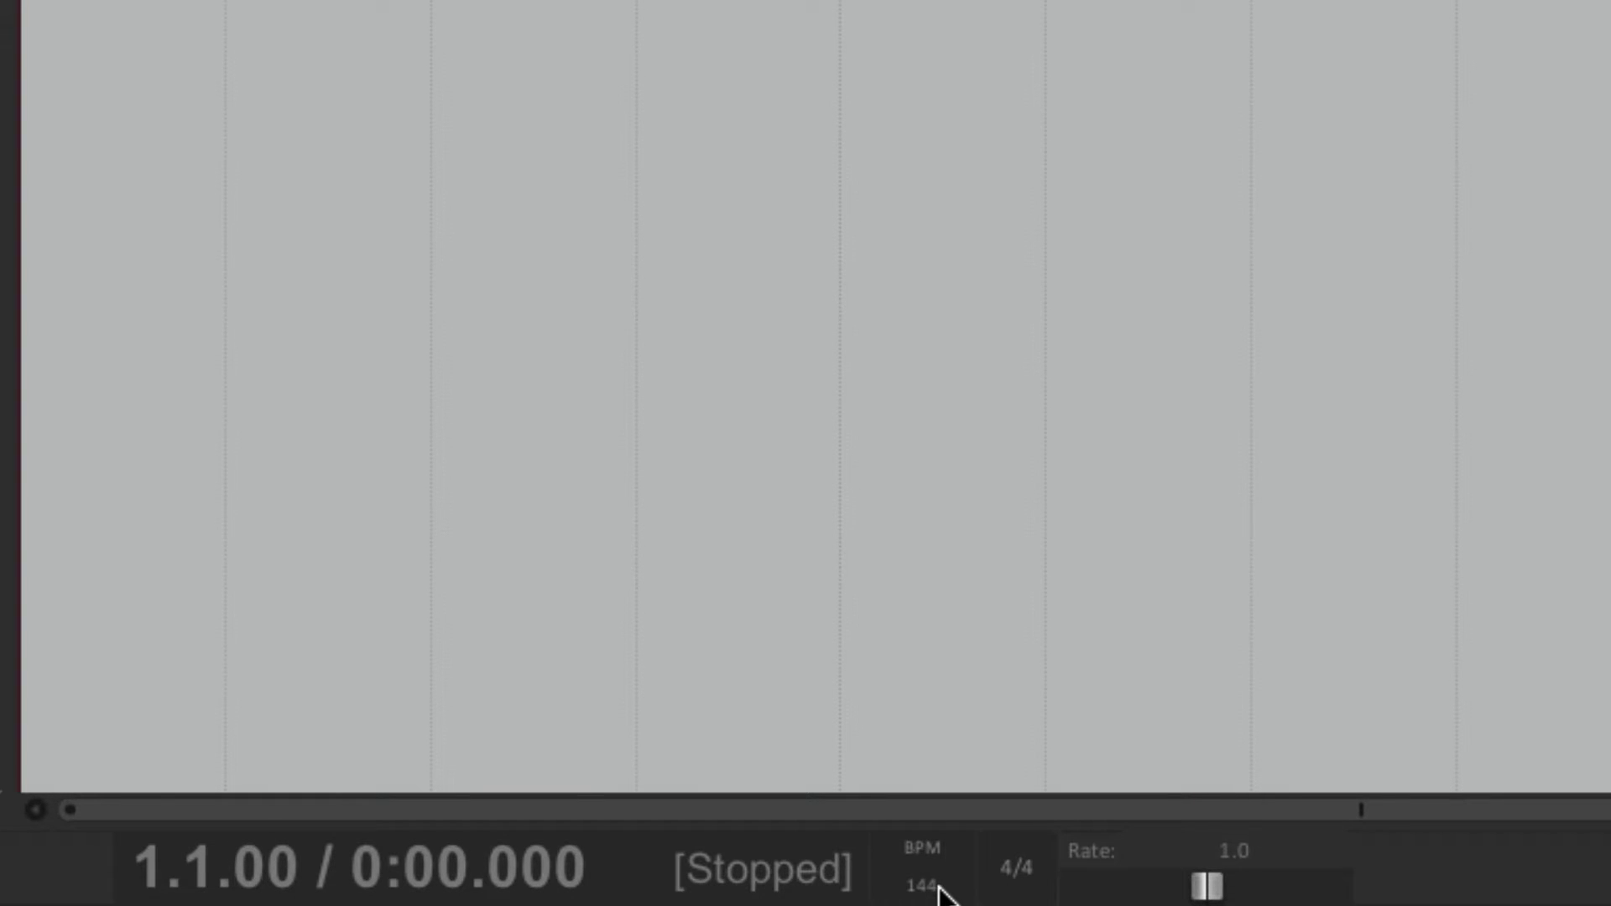
- Change the project tempo by mousewheel in the transport, ending at 151 BPM
scroll(935, 888, "down", 20)
double_click(935, 885)
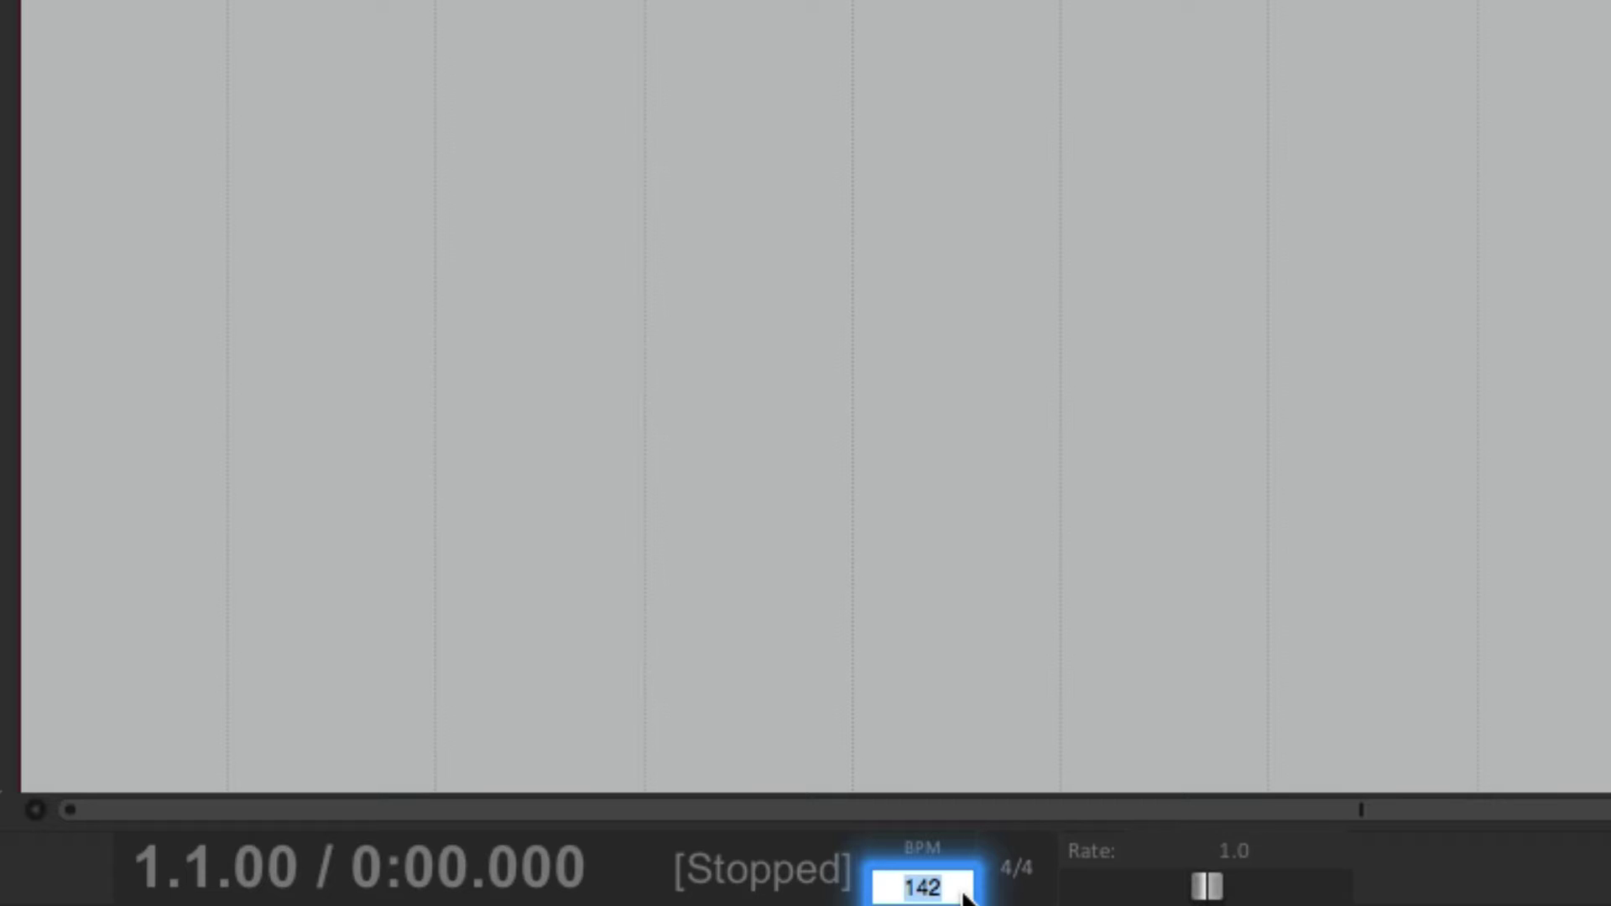
scroll(964, 891, "down", 11)
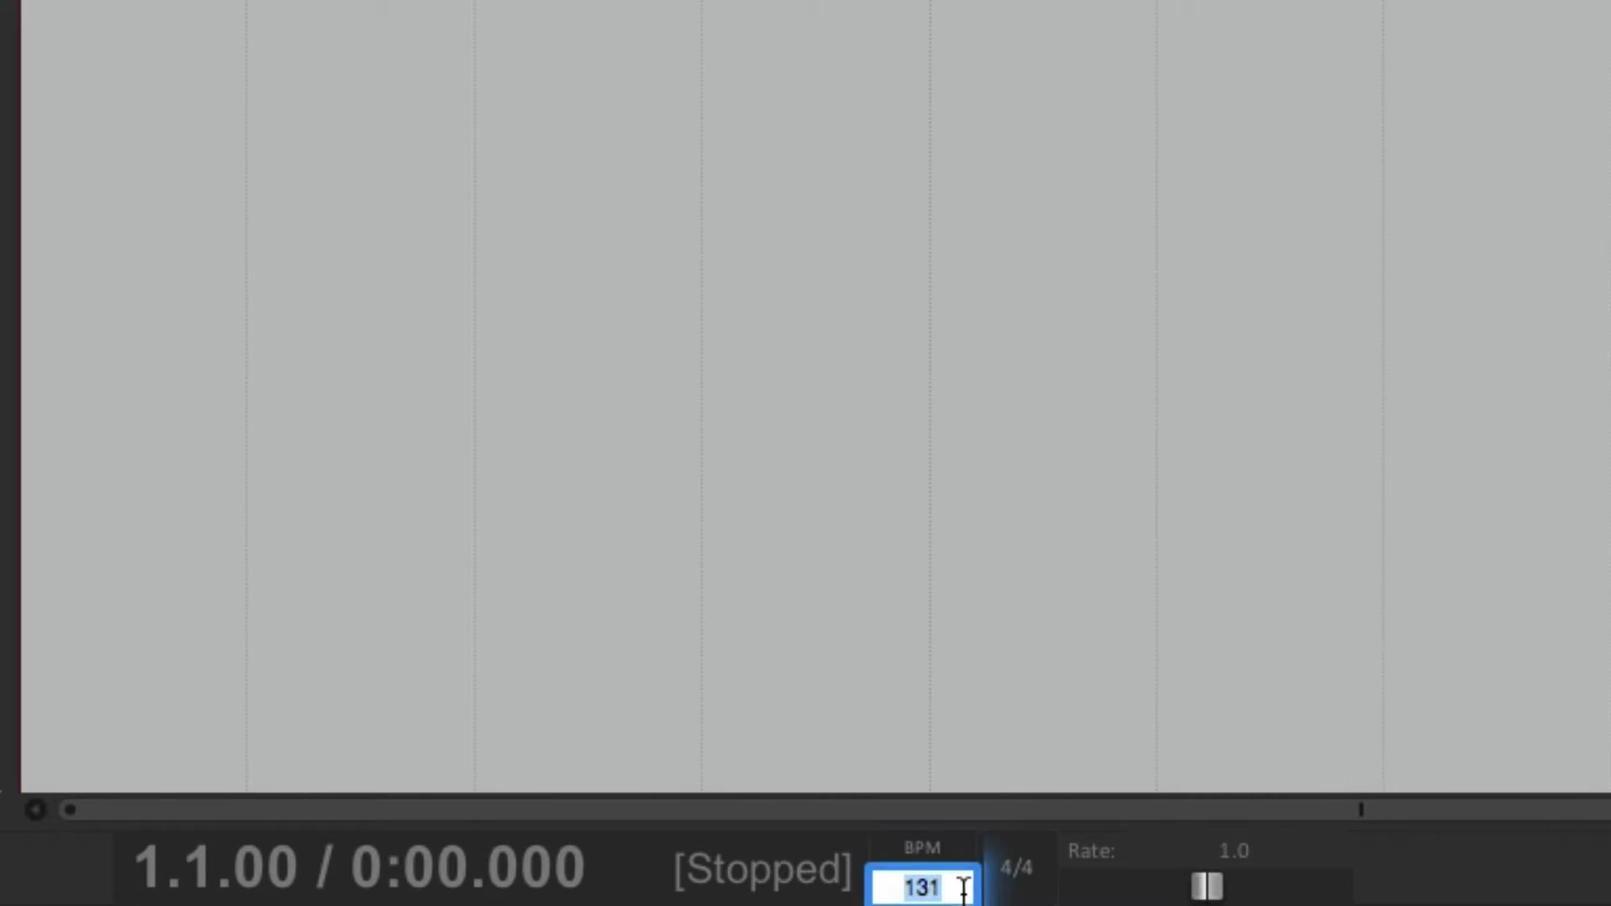
scroll(964, 889, "up", 20)
scroll(964, 889, "down", 11)
scroll(964, 890, "down", 1)
key("Return")
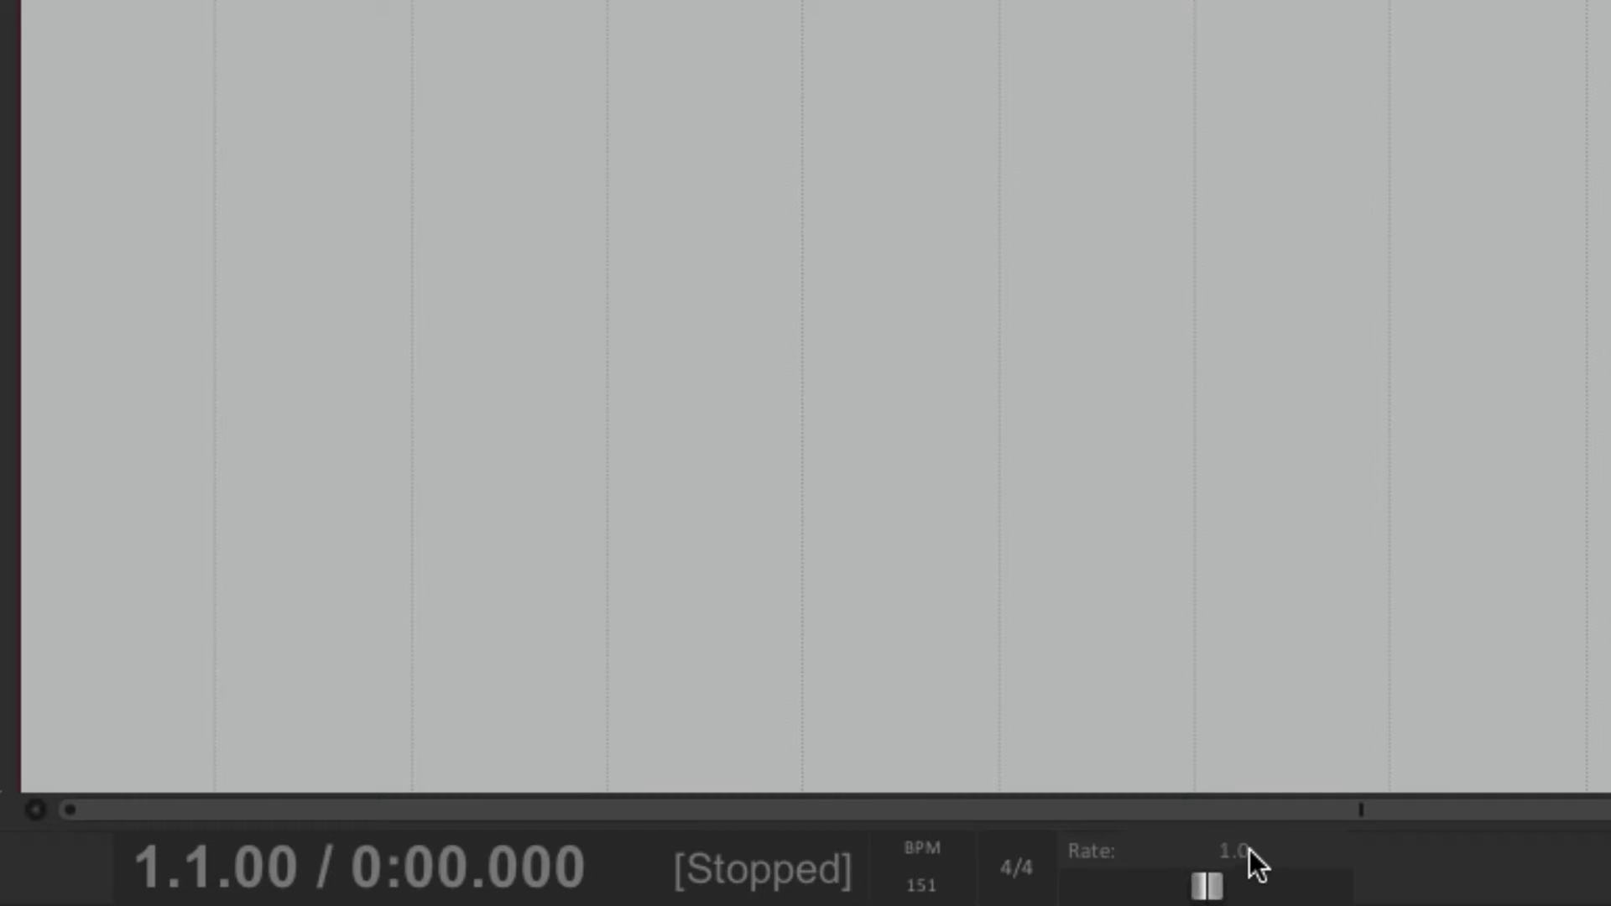
- Raise the project playback rate to 3.4 by mousewheel in the transport's rate field
scroll(1242, 844, "up", 10)
scroll(1242, 844, "down", 3)
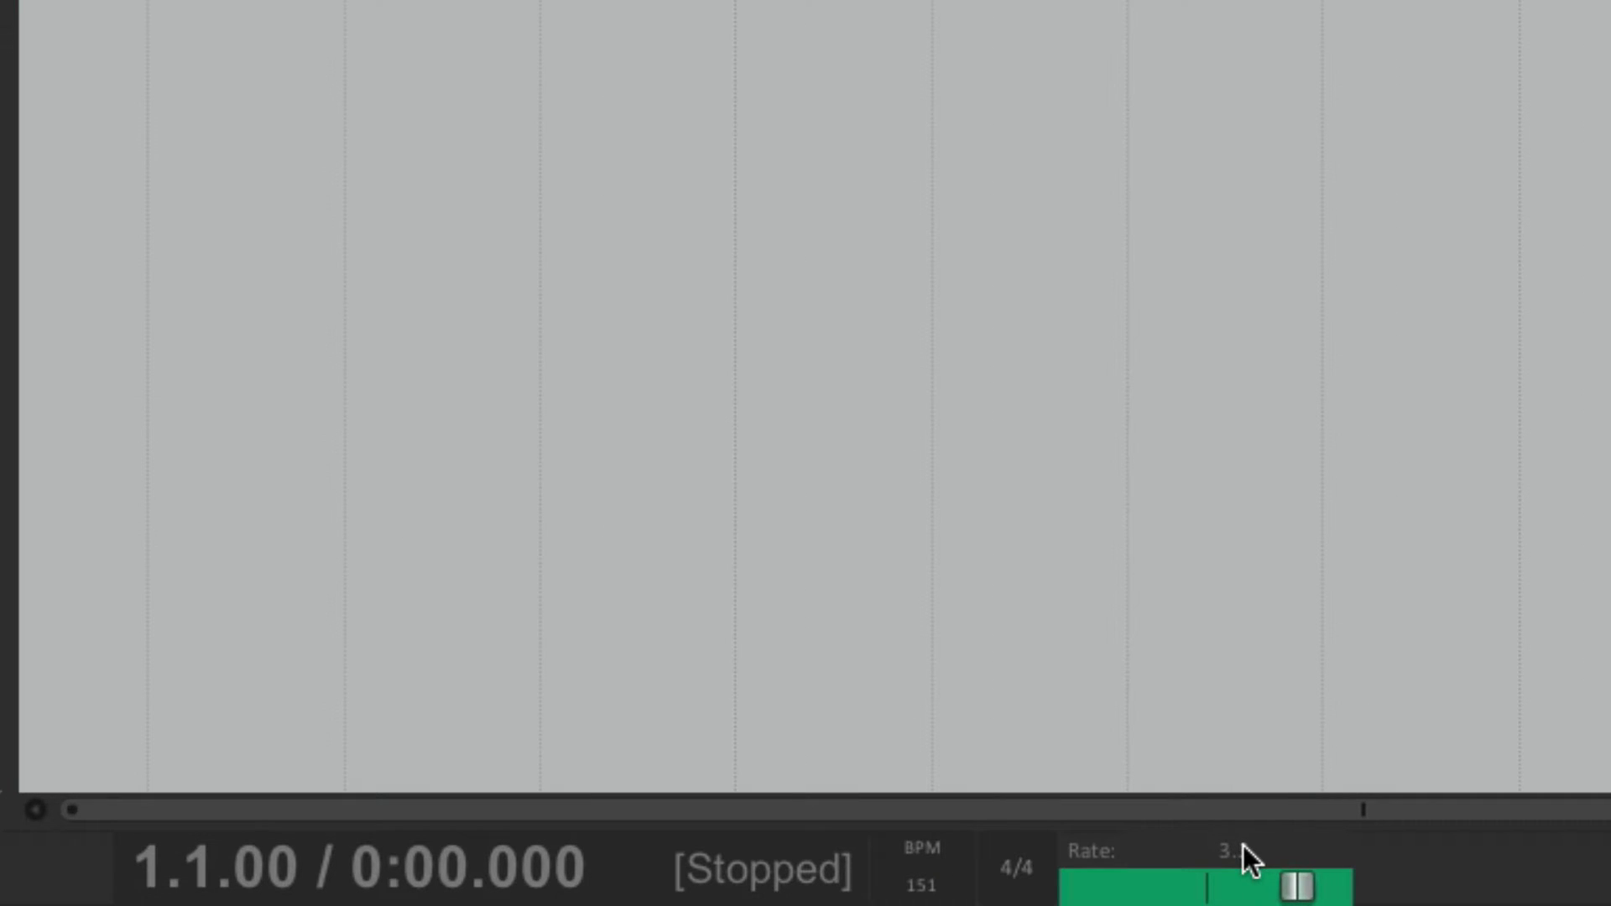
scroll(1268, 844, "up", 3)
scroll(1267, 843, "down", 2)
double_click(1263, 848)
scroll(1266, 853, "up", 3)
scroll(1267, 852, "down", 2)
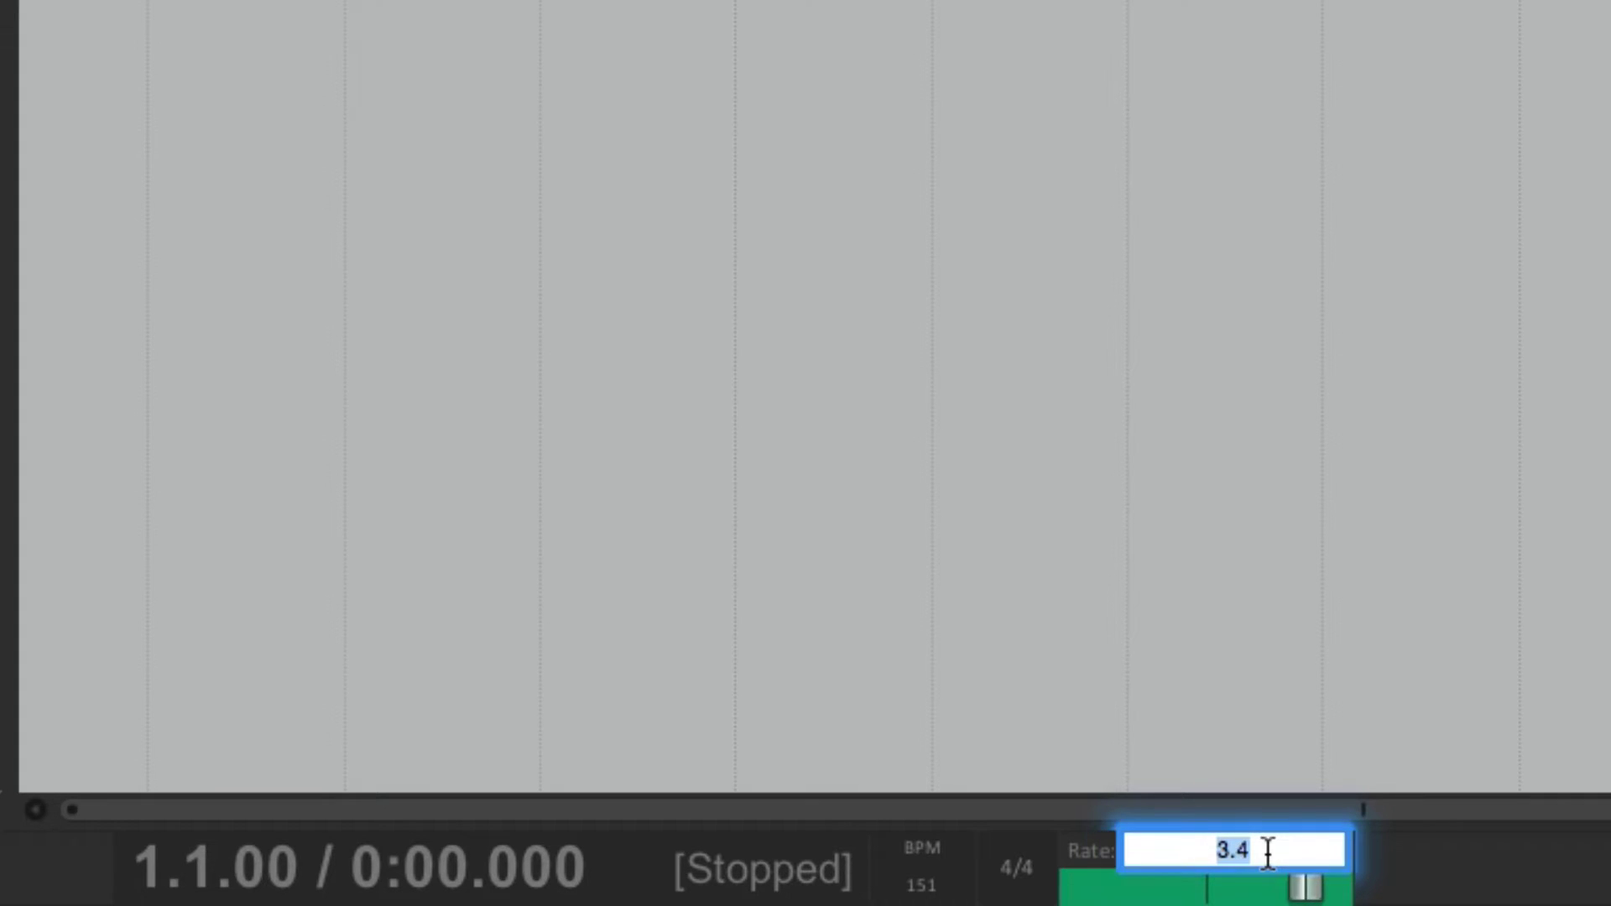
- Lower the playback rate slider to about 0.916 by mousewheel and reset the rate to 1.0
left_click(1303, 895)
scroll(1304, 894, "down", 8)
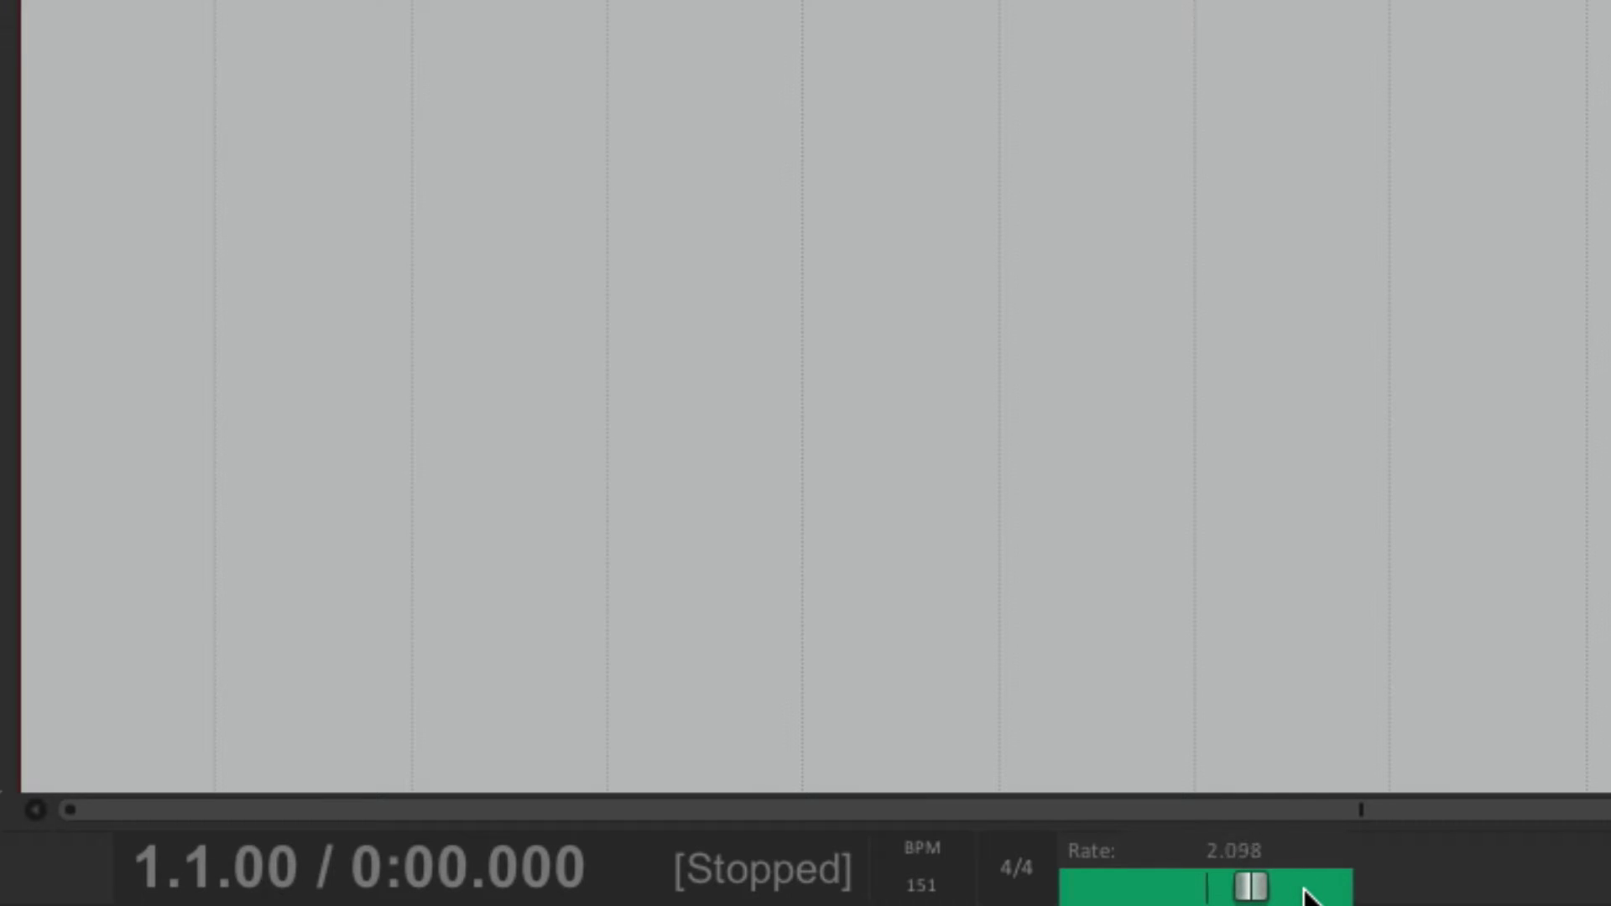
scroll(1305, 898, "down", 4)
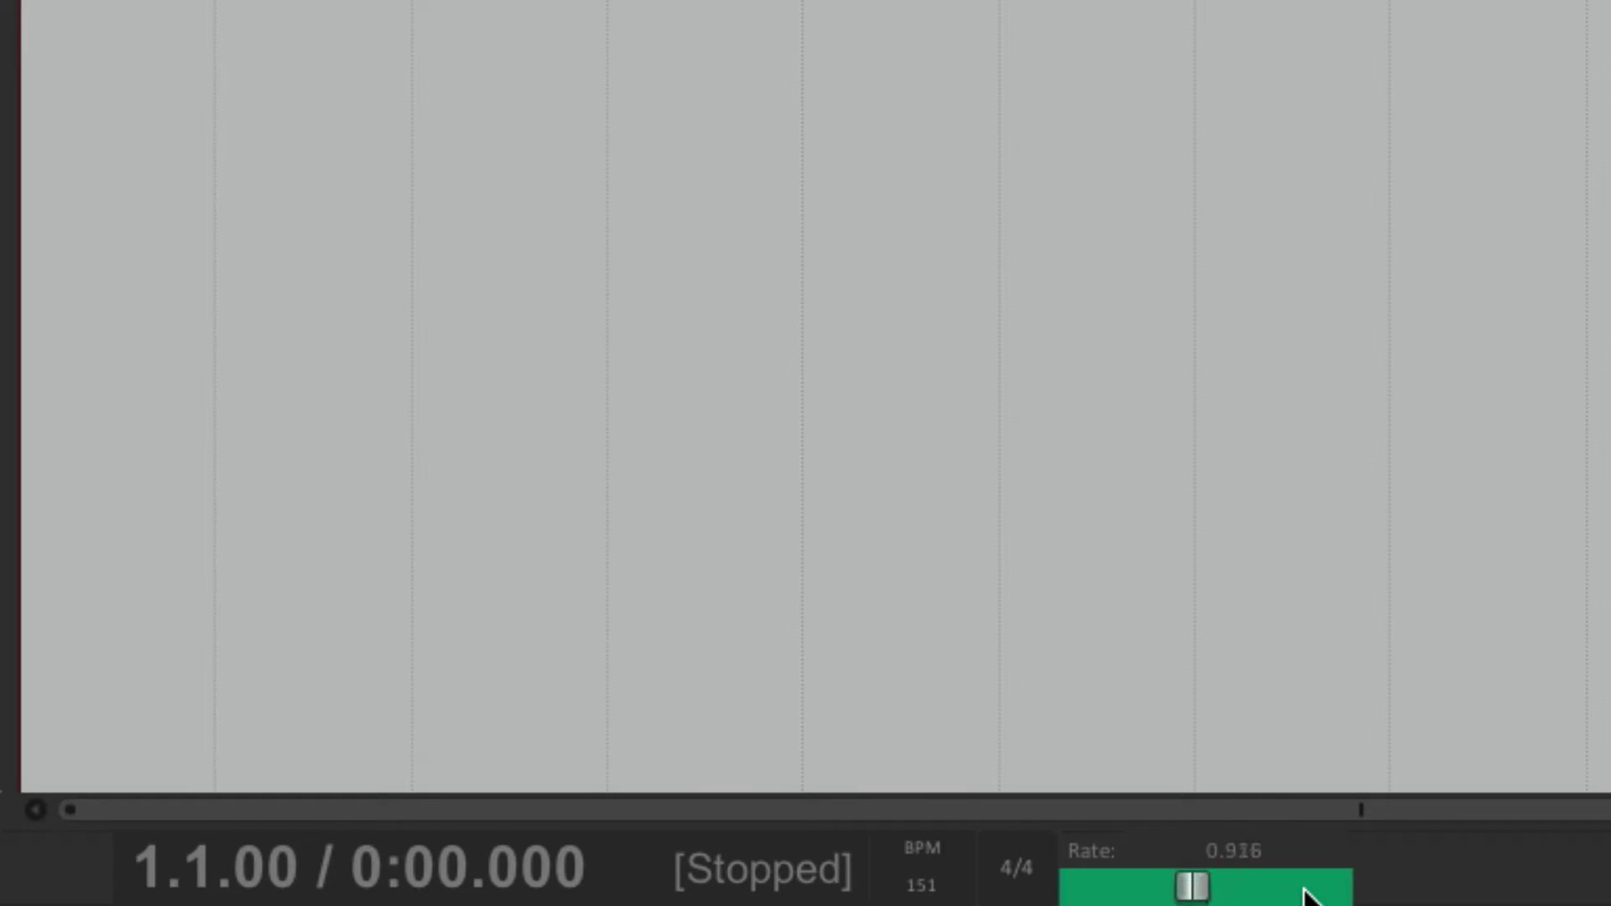
double_click(1182, 891)
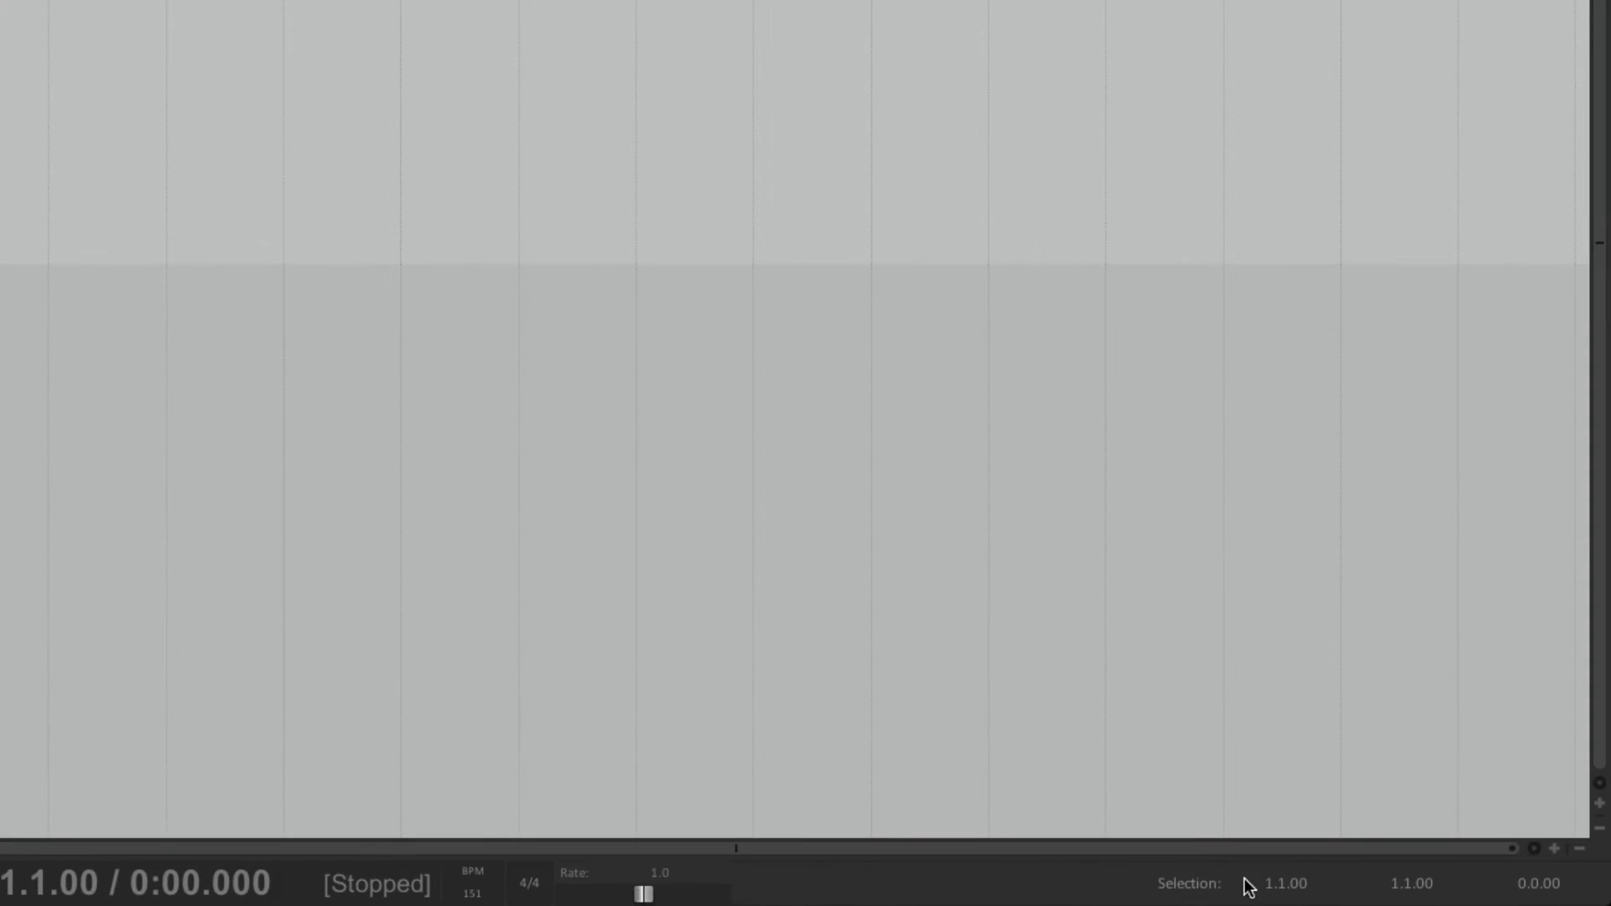
- Create a time selection across bars 3 and 4, adjusting its start to 3.4.28 and end to 4.2.09 in the transport
left_click_drag(1279, 43, 1485, 89)
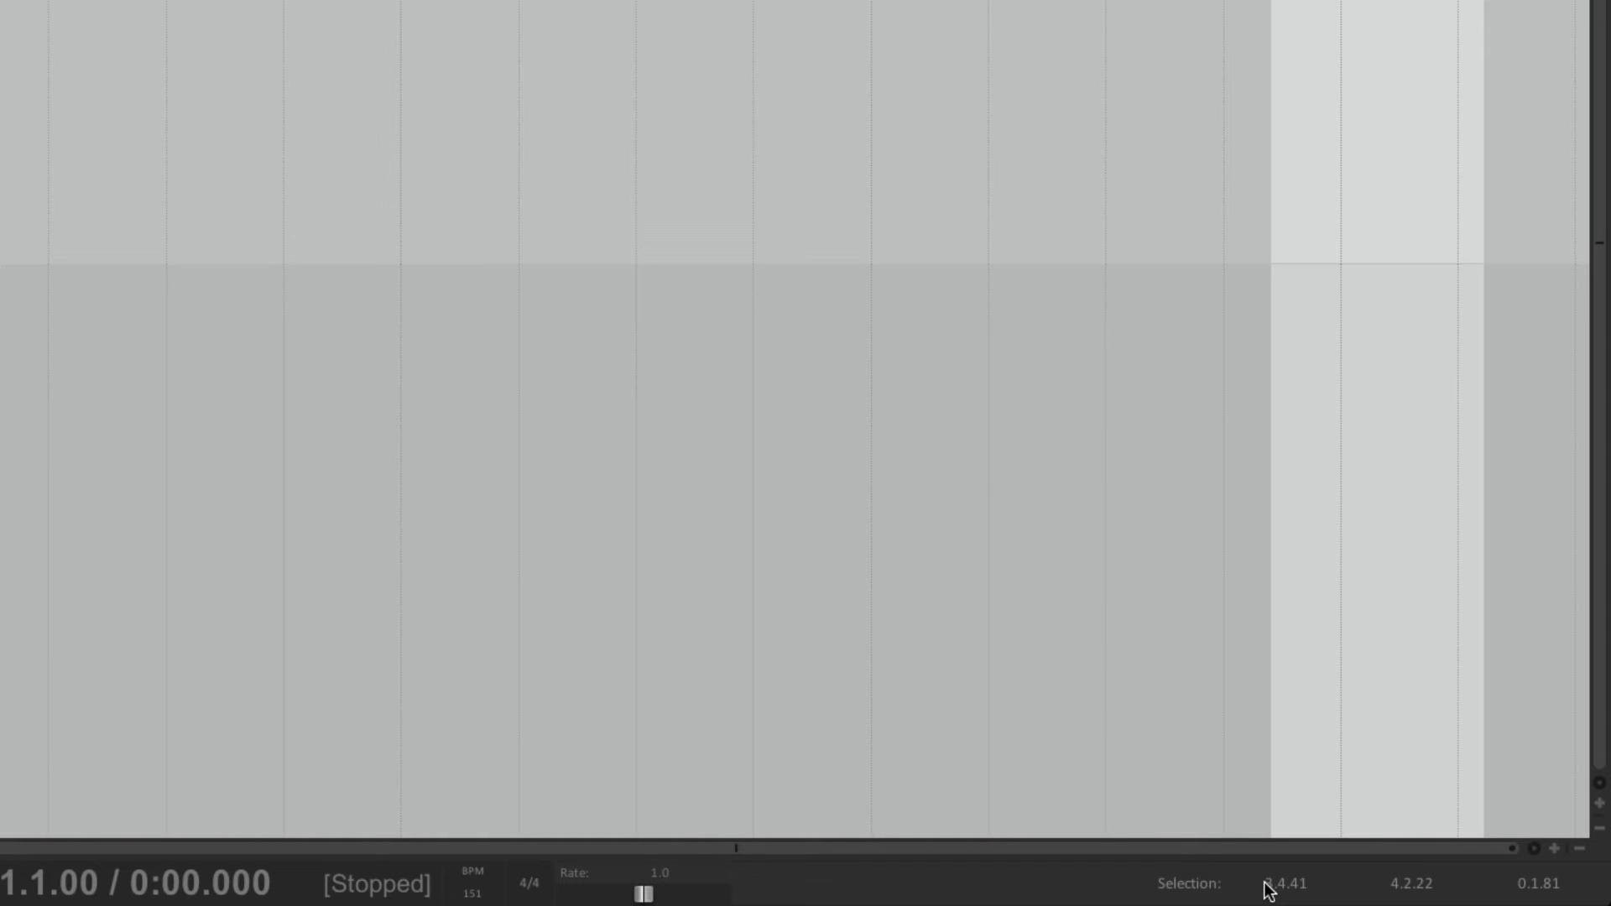
left_click_drag(1265, 883, 1276, 895)
double_click(1291, 895)
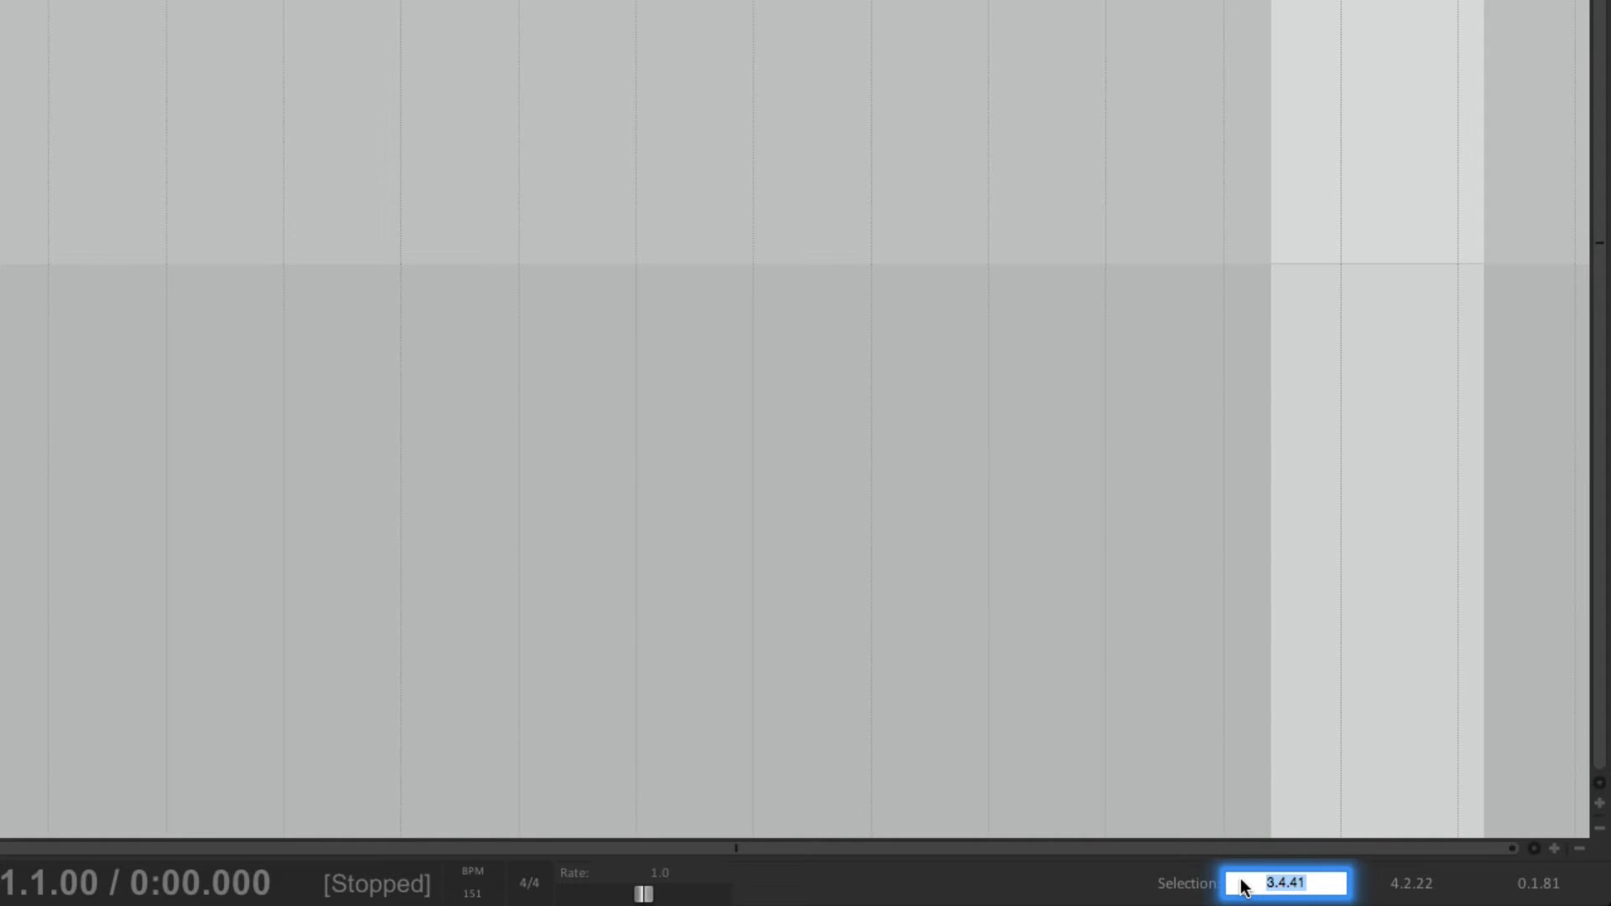
scroll(1242, 886, "down", 5)
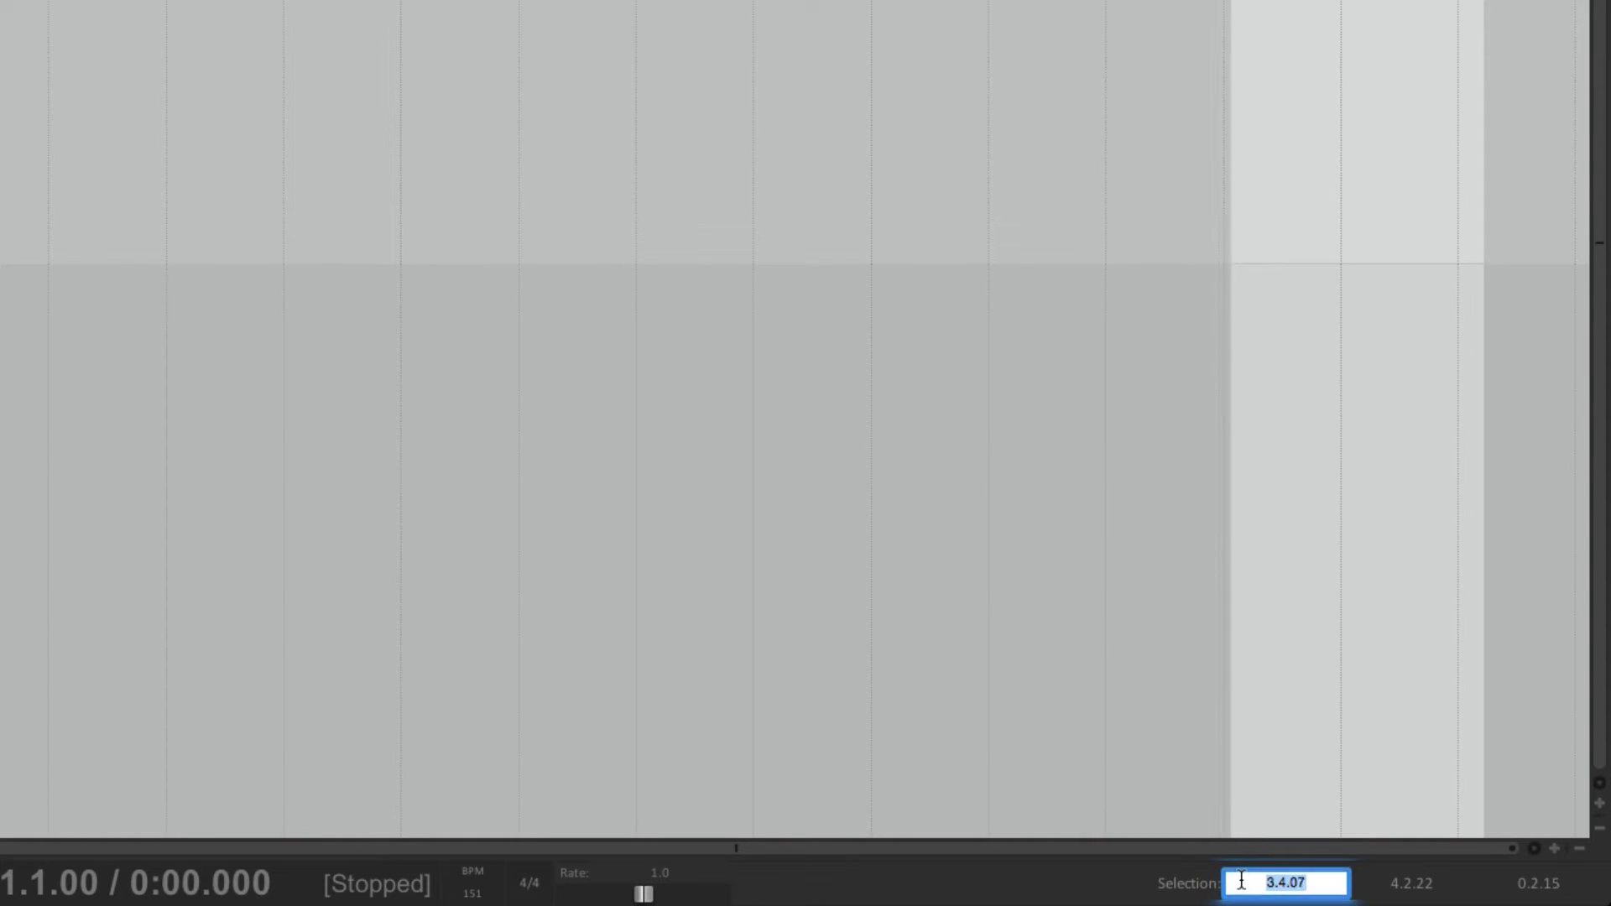
scroll(1242, 882, "up", 1)
scroll(1242, 882, "down", 2)
scroll(1242, 881, "up", 3)
left_click(1405, 892)
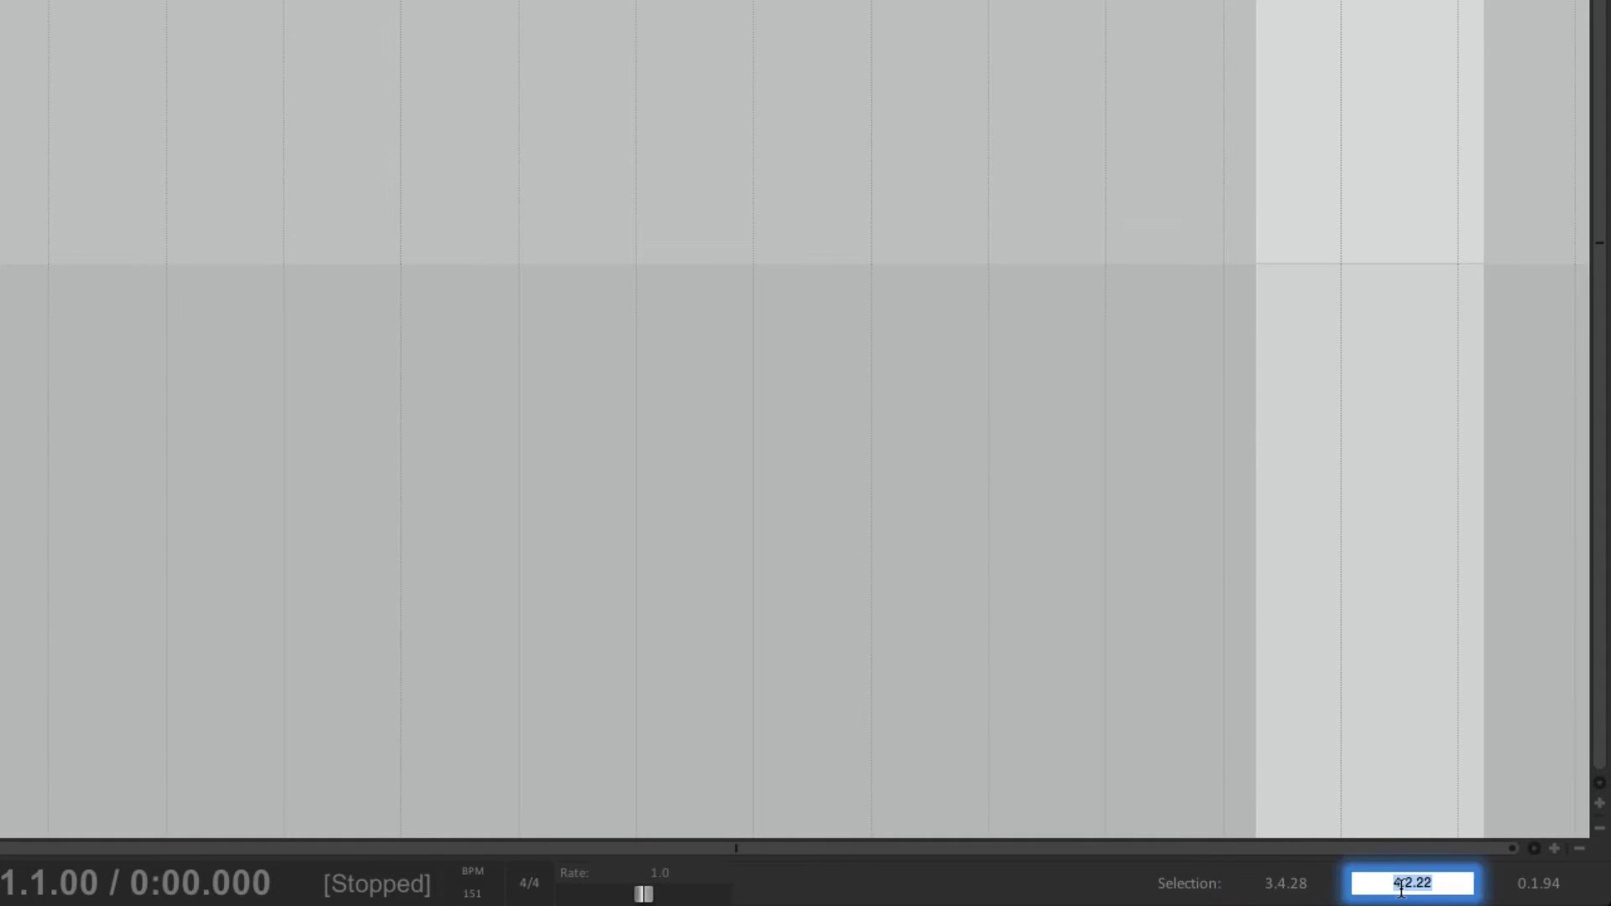
scroll(1380, 894, "down", 2)
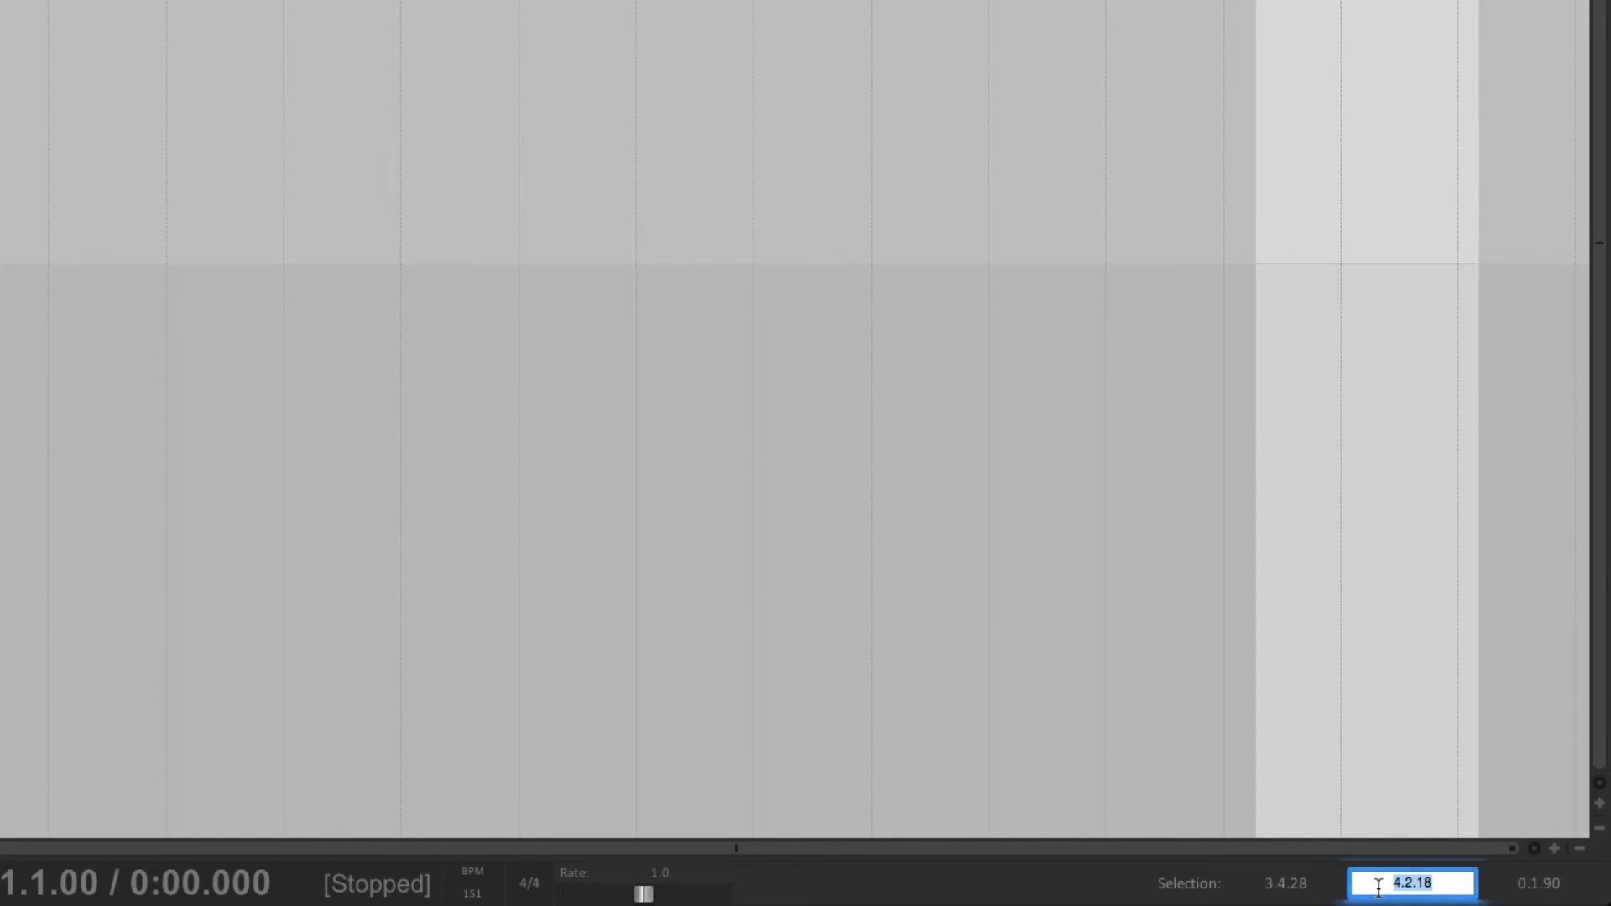
- Adjust the time selection's length to 0.1.81 and shift the selection to start at 3.4.13
left_click(1506, 883)
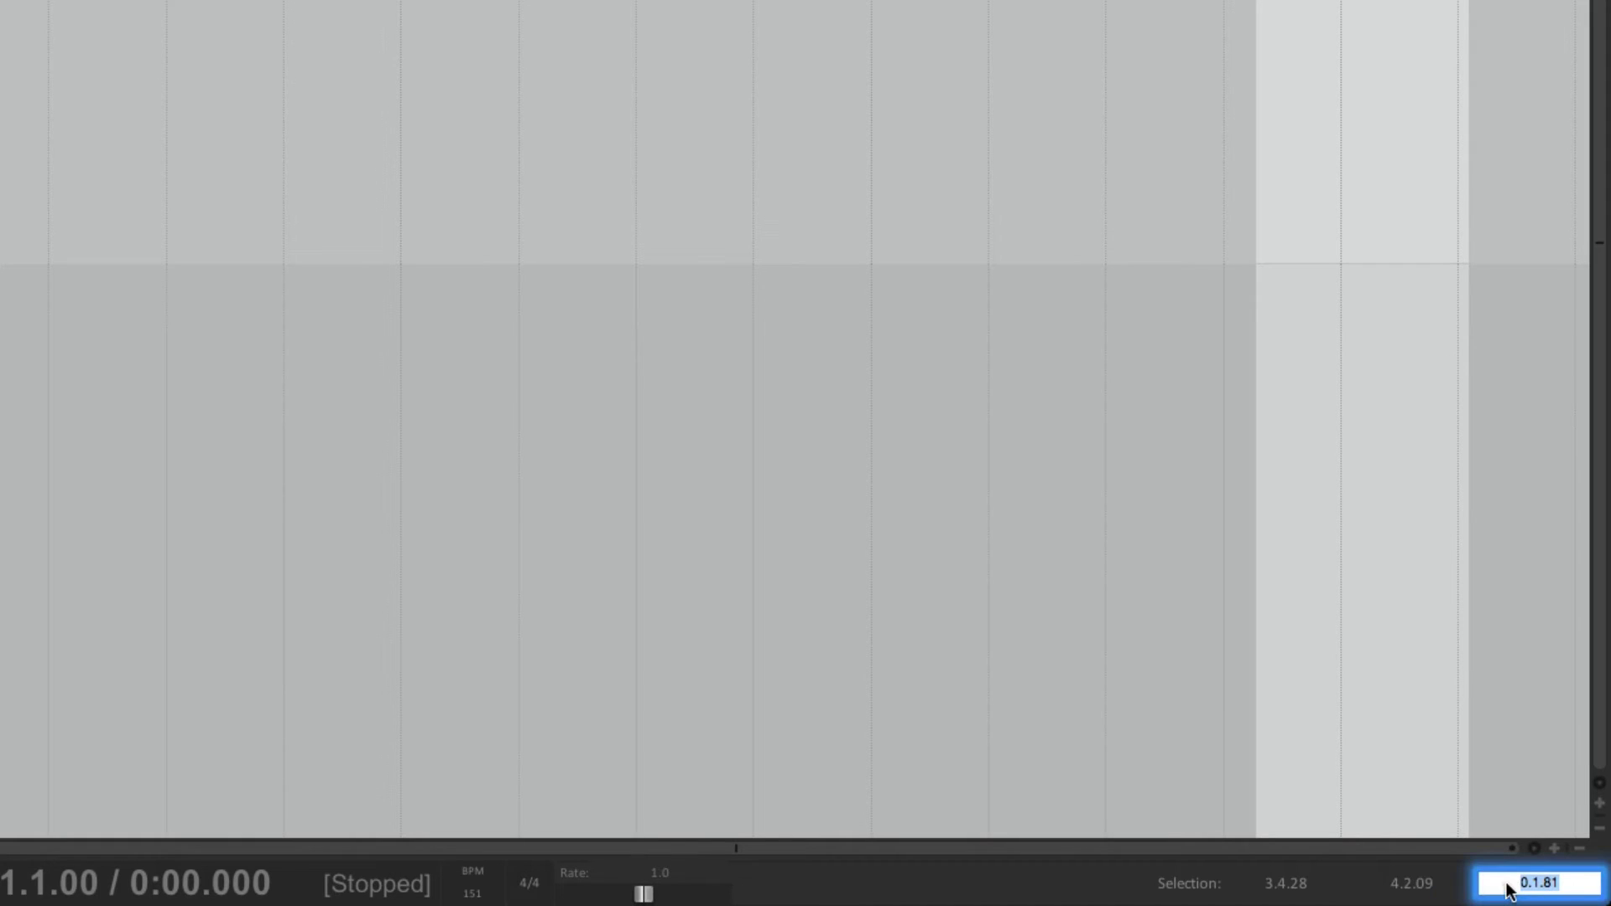
scroll(1507, 883, "down", 3)
scroll(1506, 883, "up", 2)
scroll(1507, 883, "down", 3)
scroll(1506, 883, "up", 3)
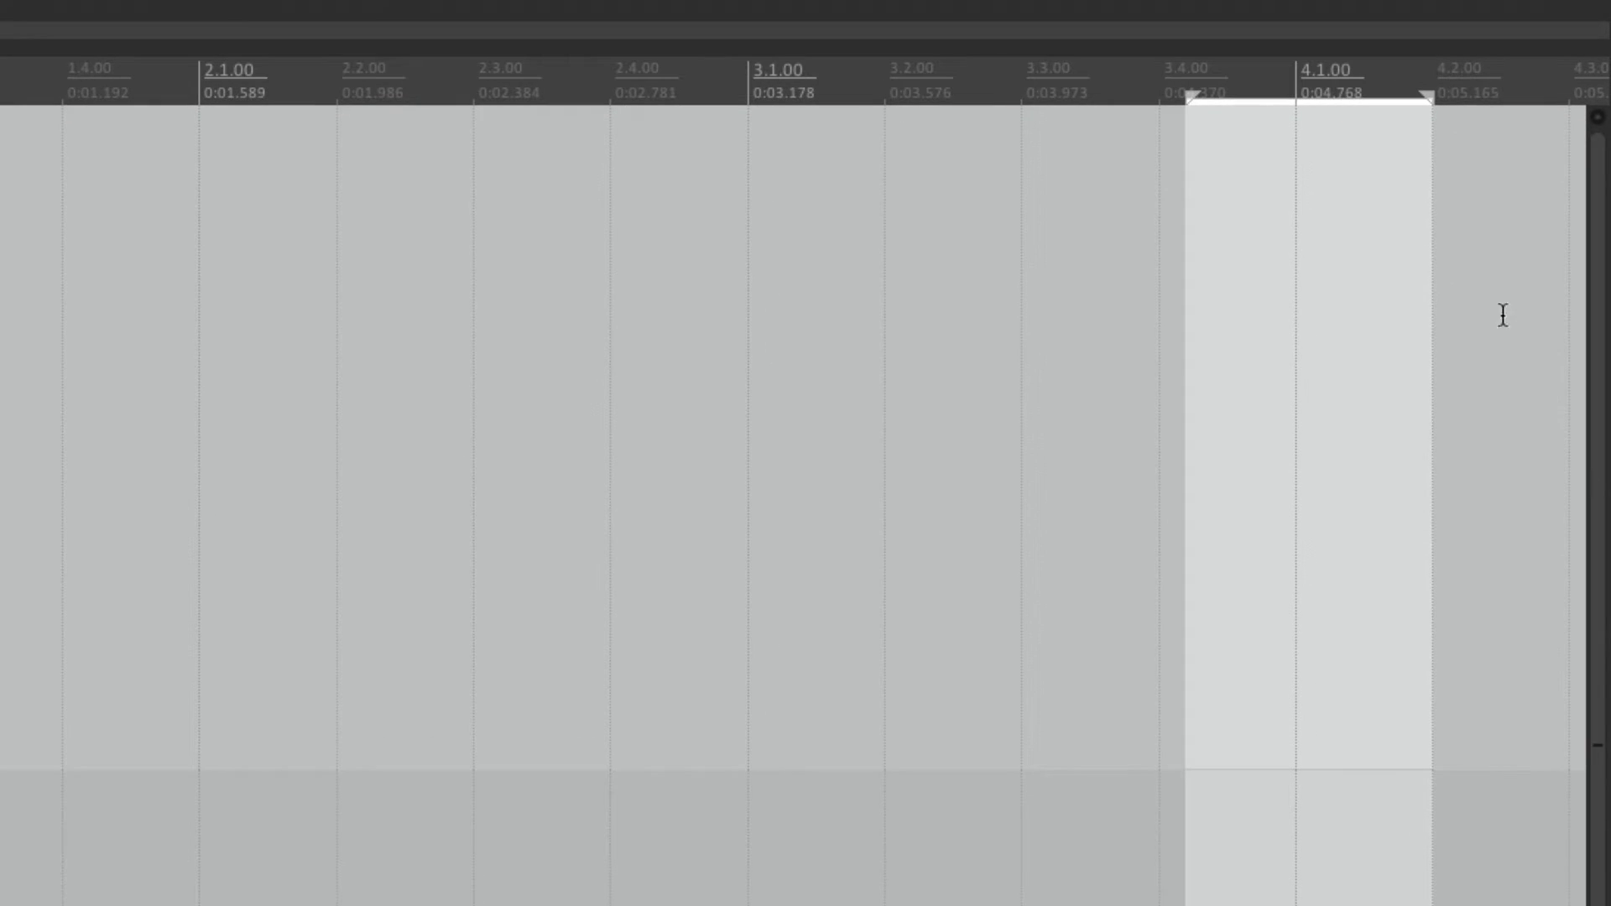
left_click_drag(1297, 85, 1302, 124)
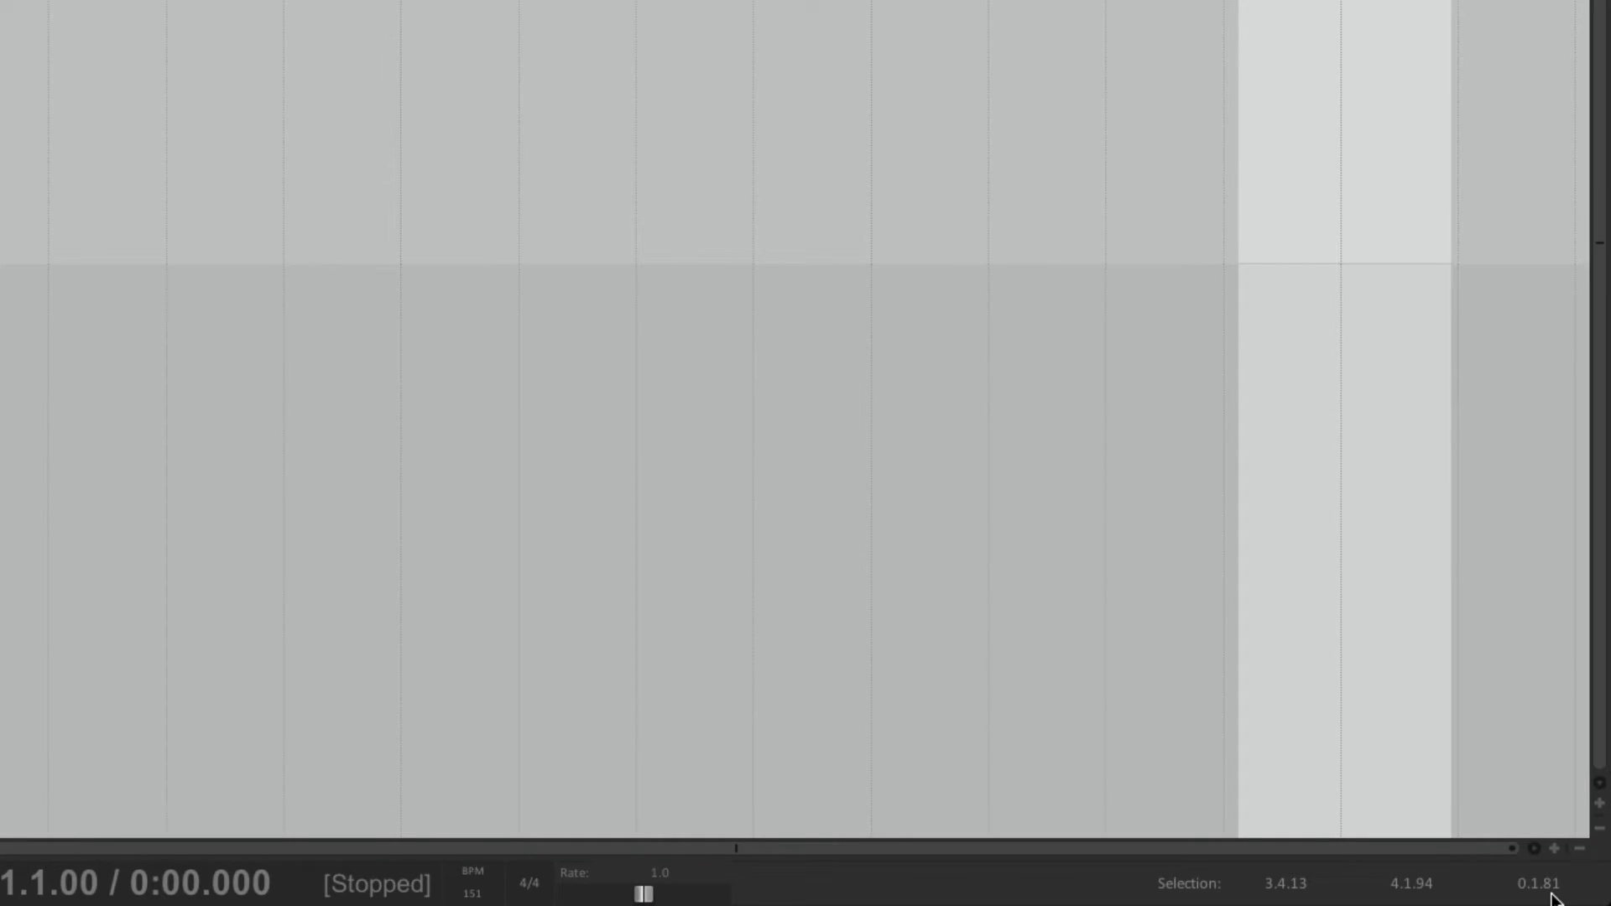
double_click(1552, 889)
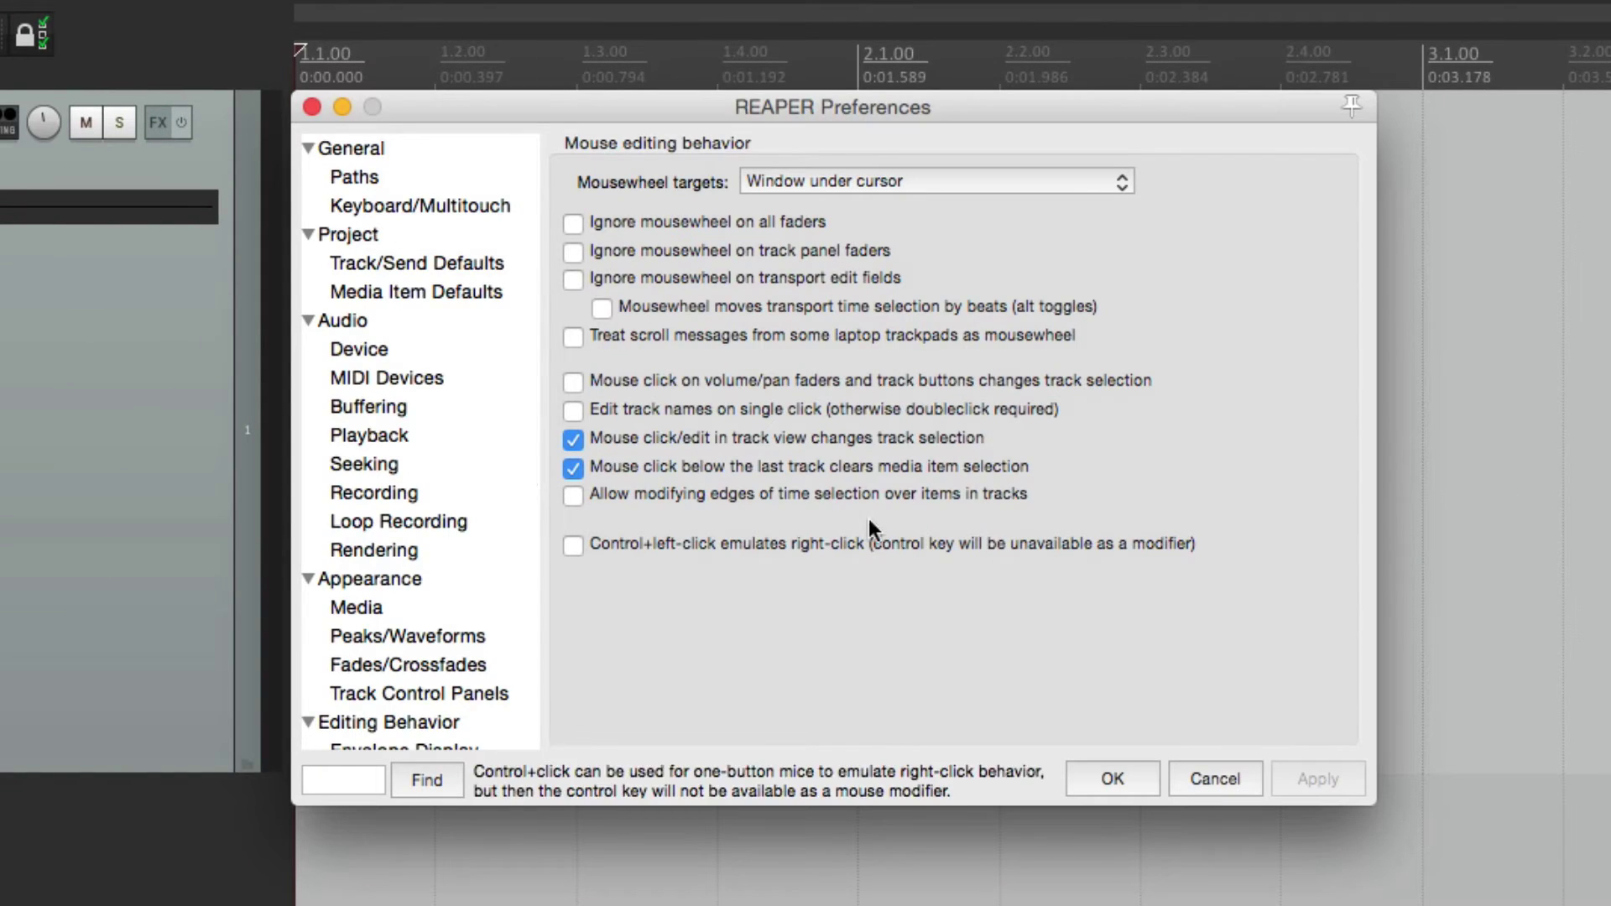
- Enable the mousewheel moving the transport time selection by beats, and move the selection start to 2.3.26
left_click(601, 307)
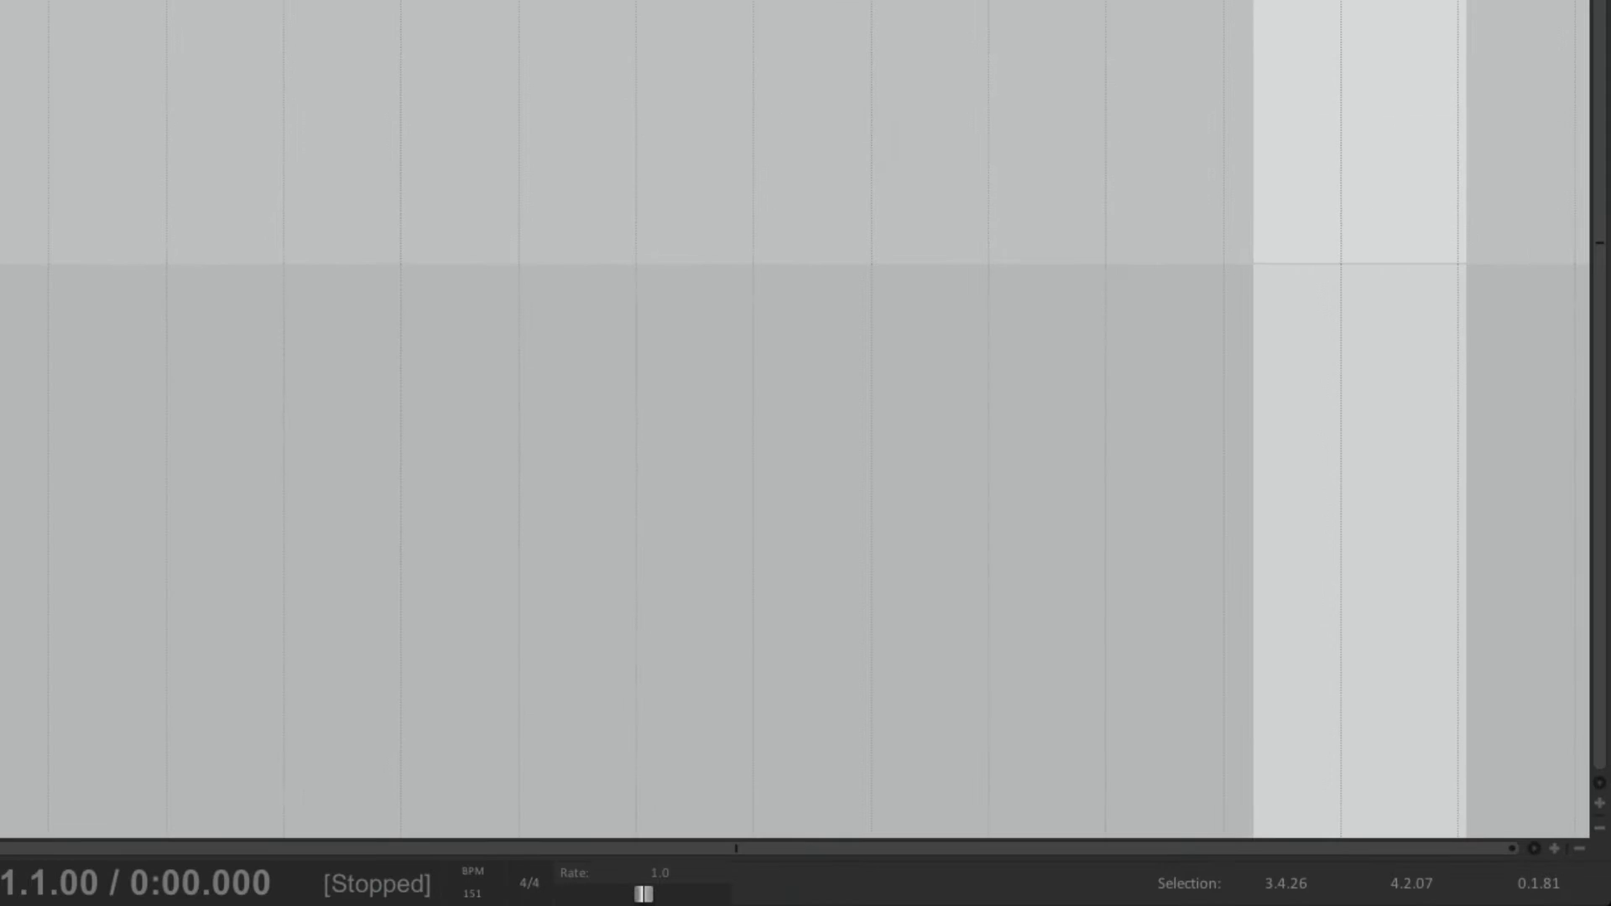
left_click(1306, 881)
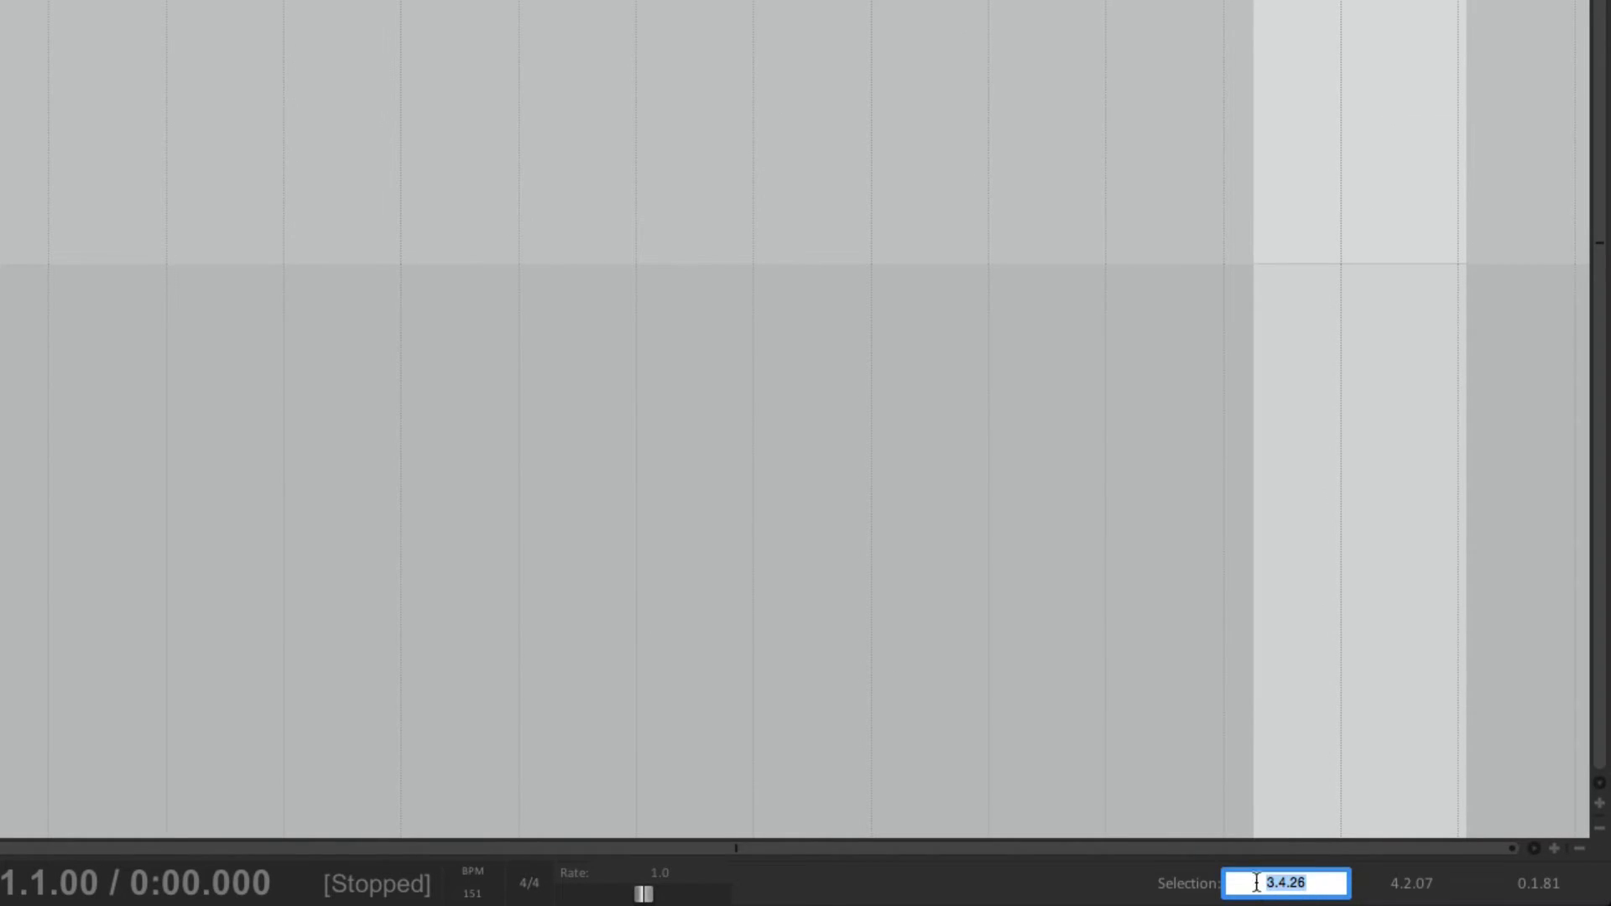
scroll(1256, 882, "down", 4)
scroll(1256, 883, "up", 2)
scroll(1257, 883, "down", 3)
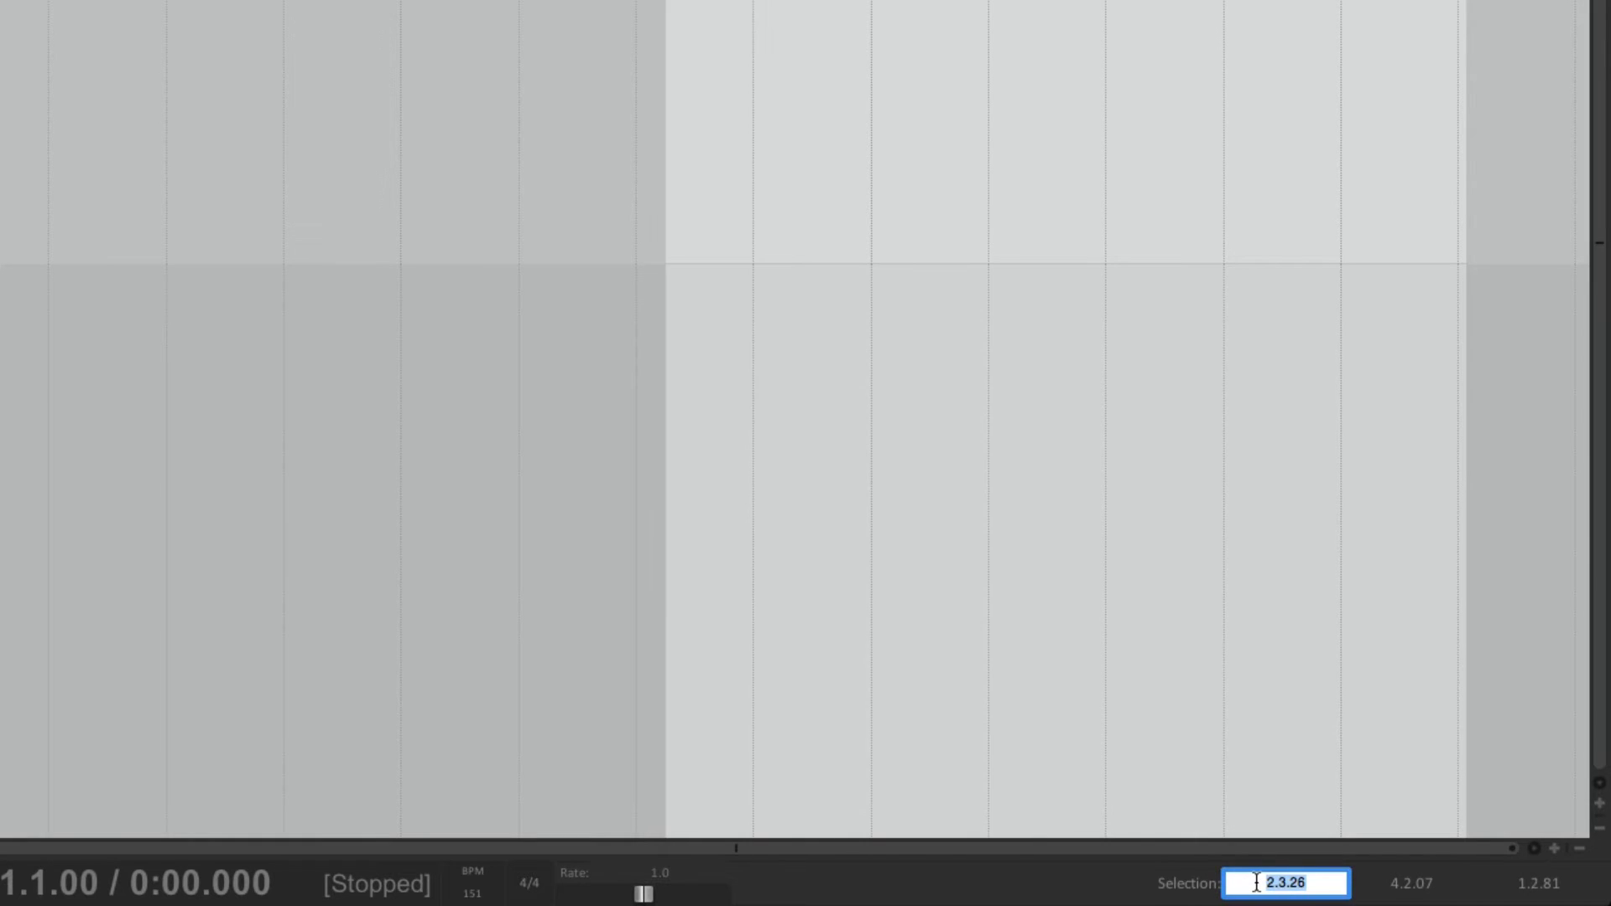
- Shift the time selection by whole beats to start at 2.4.26 and extend its length to 1.0.81
scroll(1257, 883, "up", 1)
scroll(1395, 897, "down", 3)
scroll(1396, 896, "up", 1)
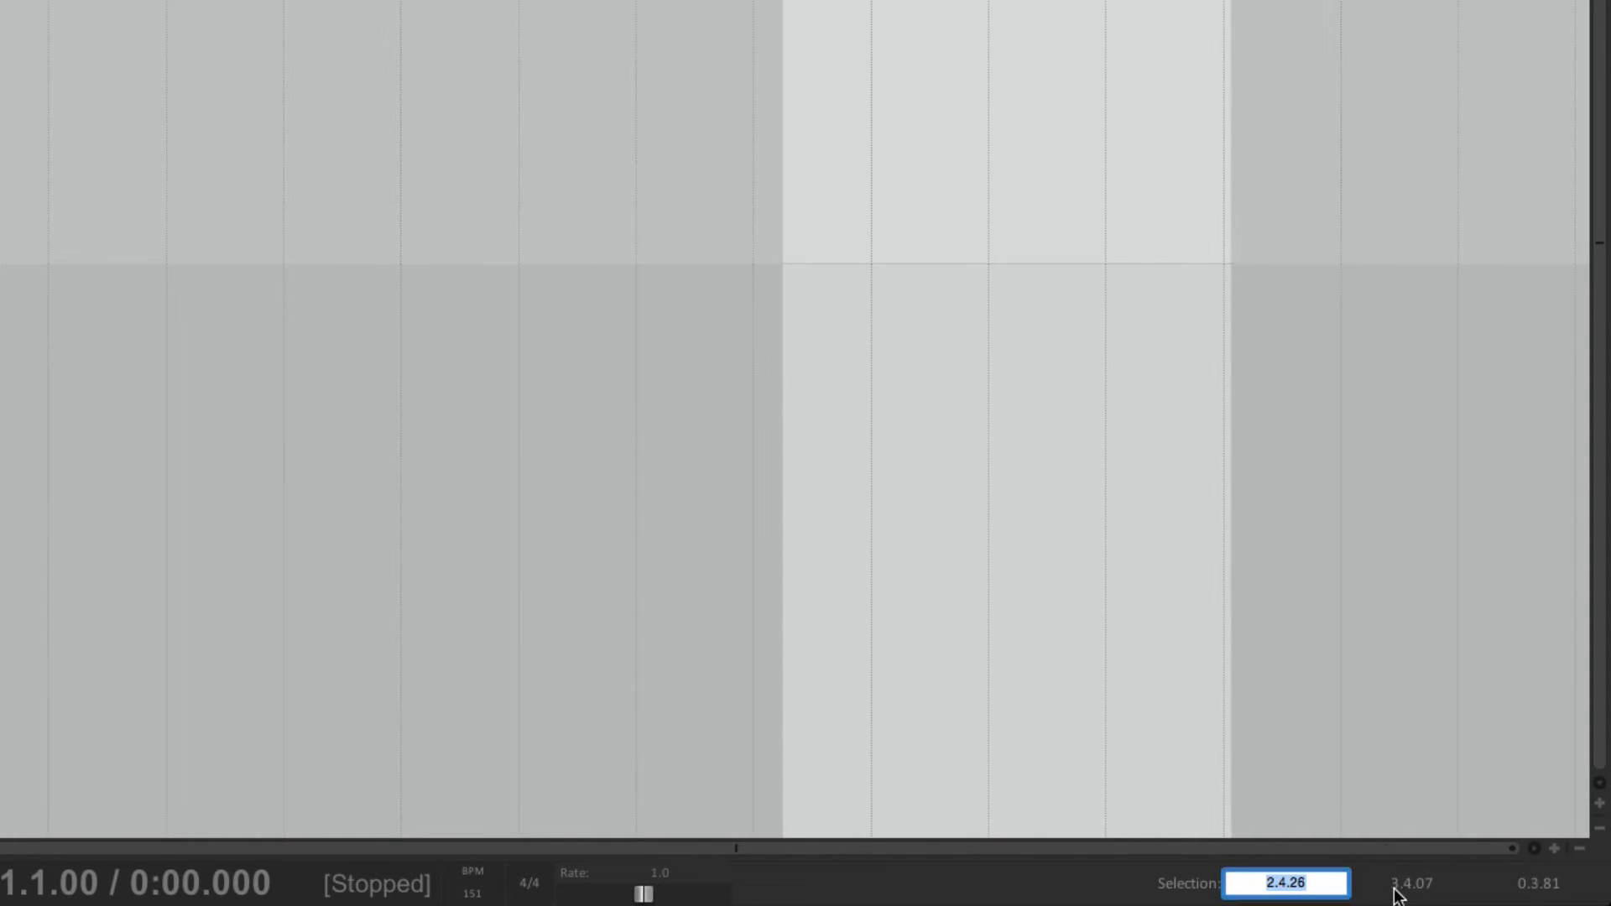
scroll(1396, 891, "up", 1)
scroll(1396, 888, "down", 1)
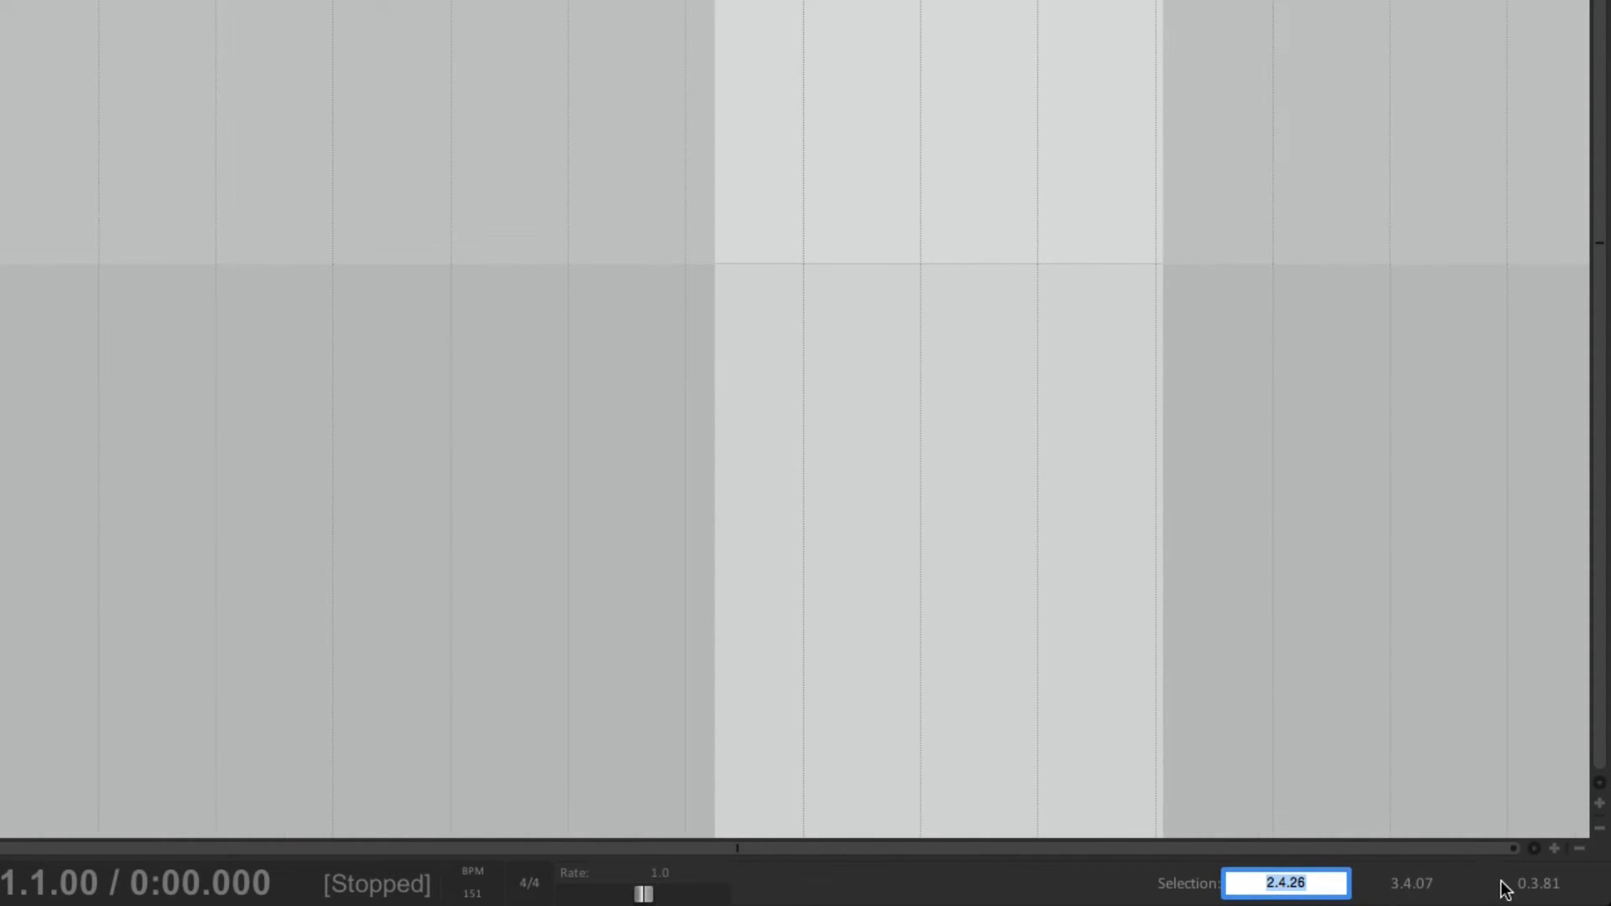
scroll(1511, 889, "up", 1)
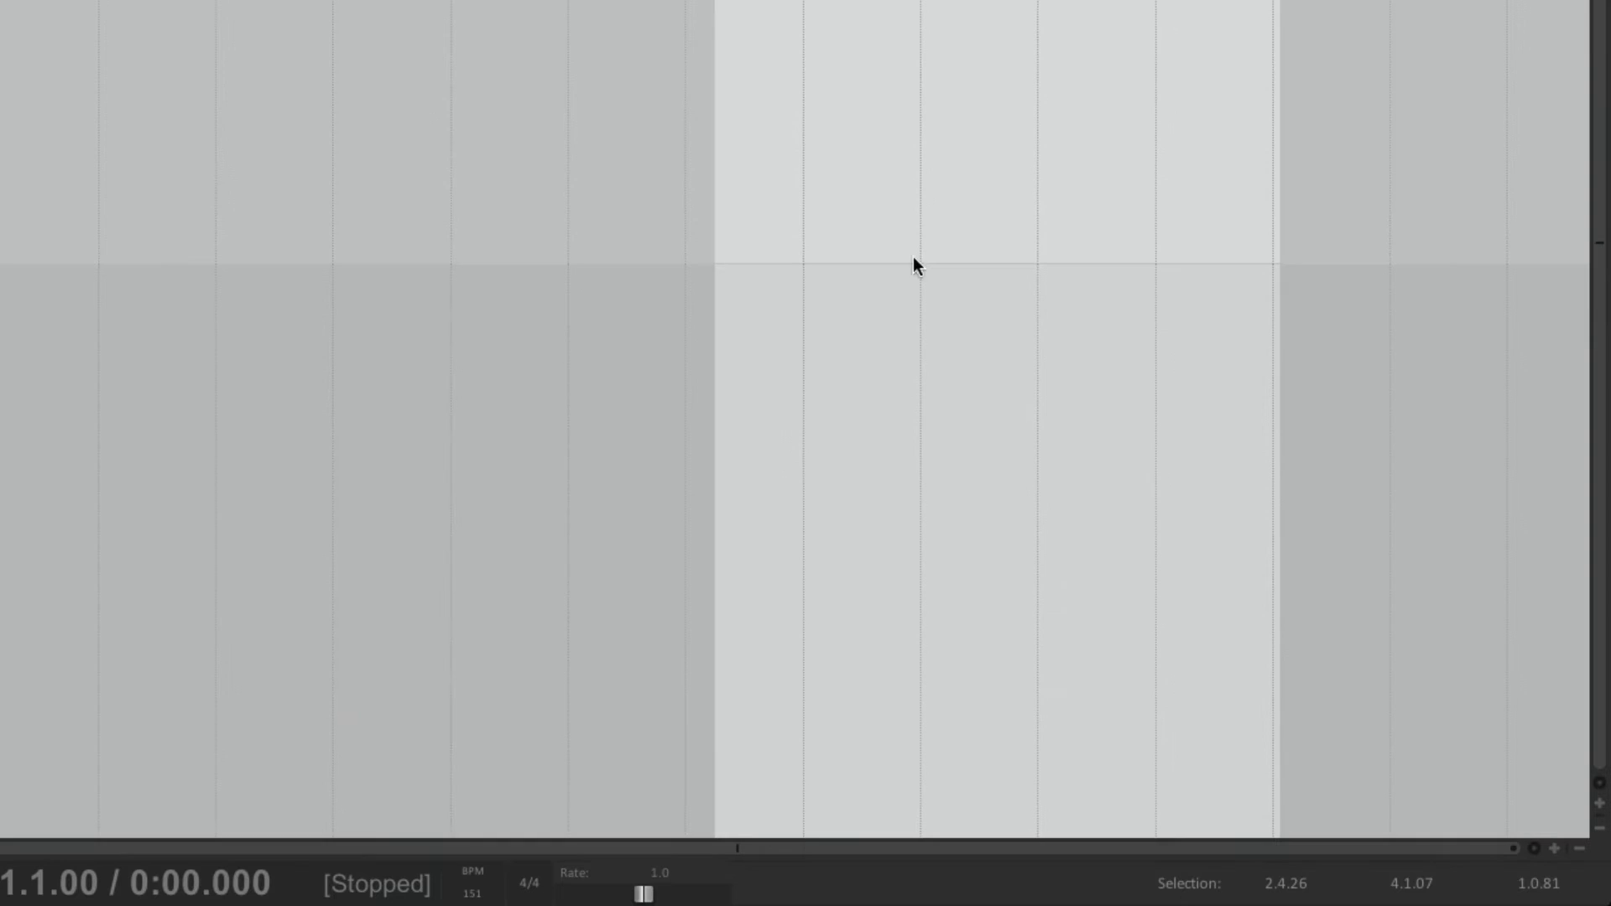
- Fine-adjust the time selection in the transport to start at 2.4.22 and end at 4.1.19
left_click(1307, 892)
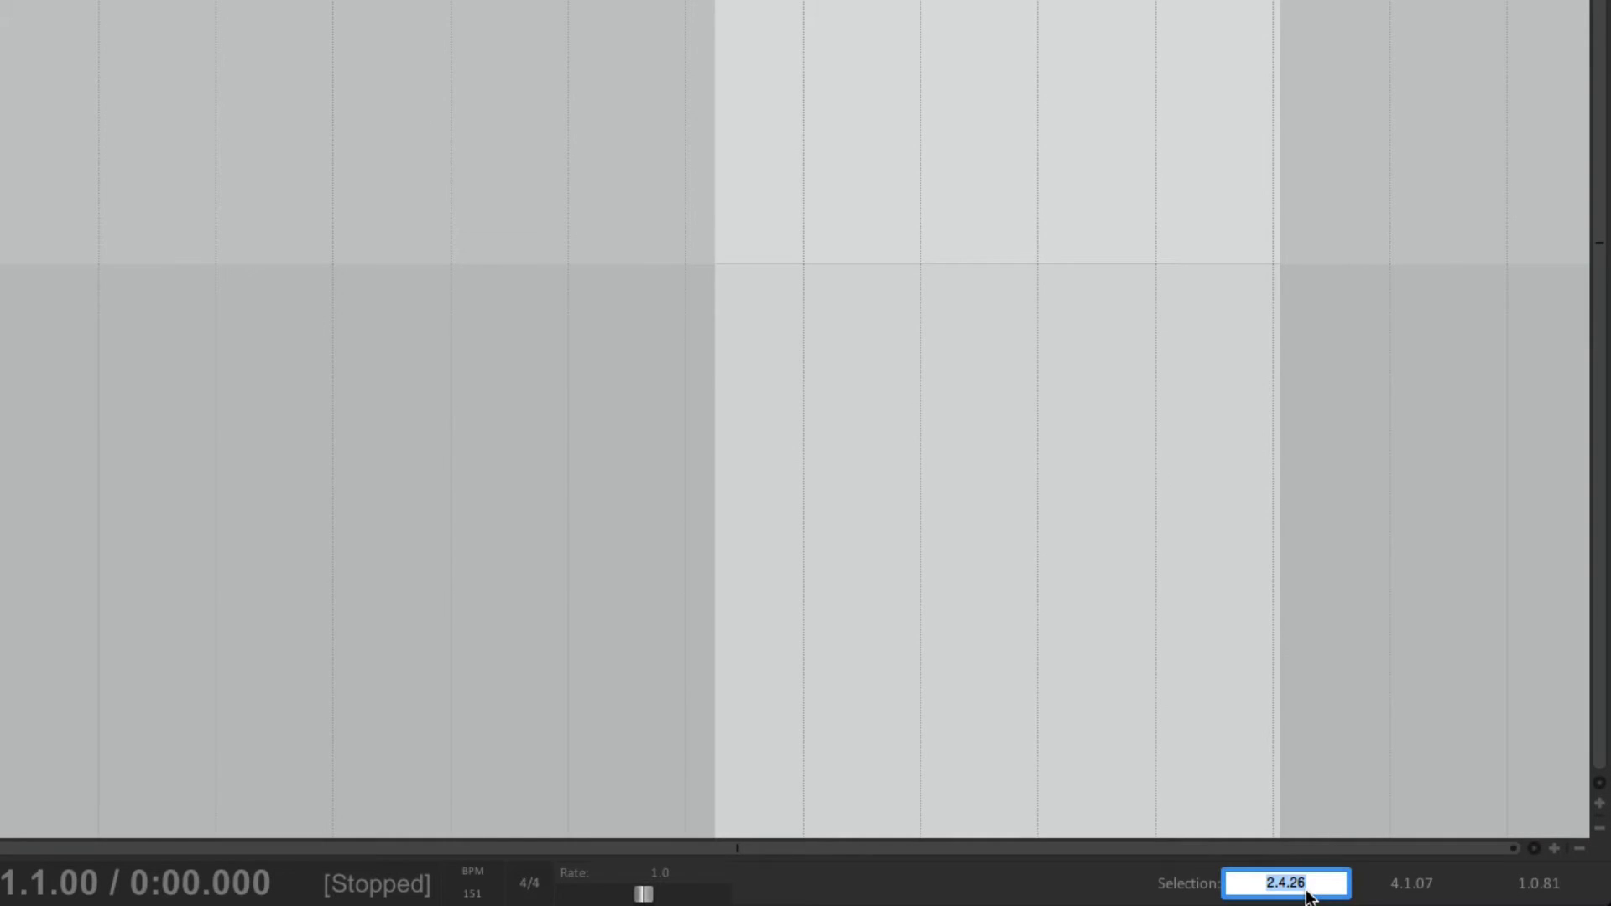
type("2.4.13")
key("Return")
scroll(1313, 883, "up", 9)
left_click(1437, 888)
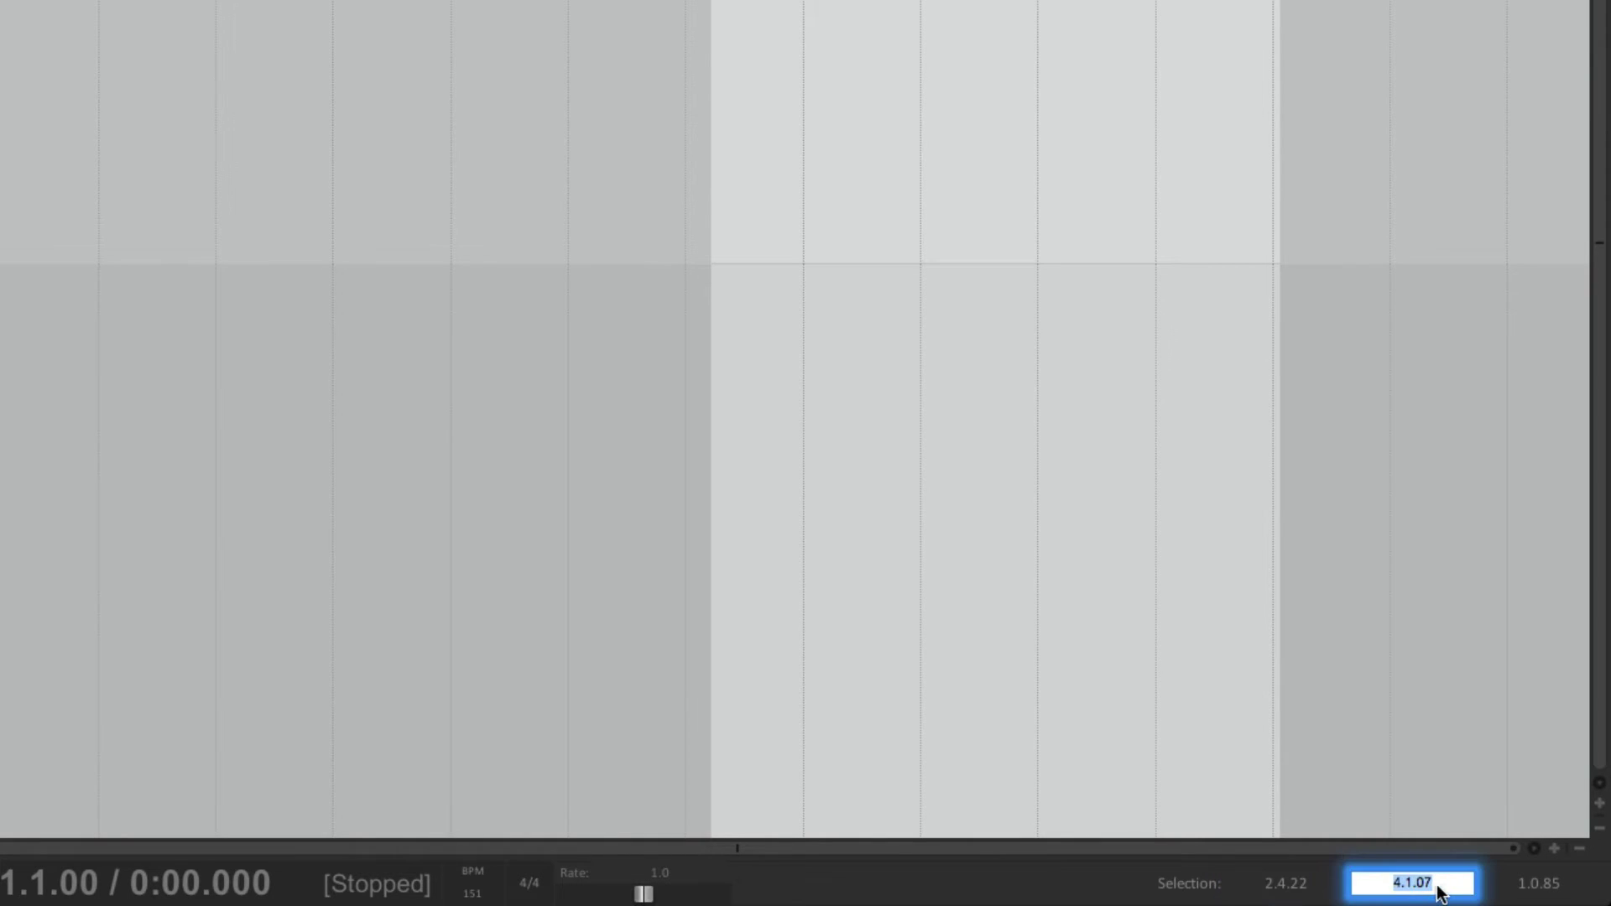
scroll(1444, 885, "up", 12)
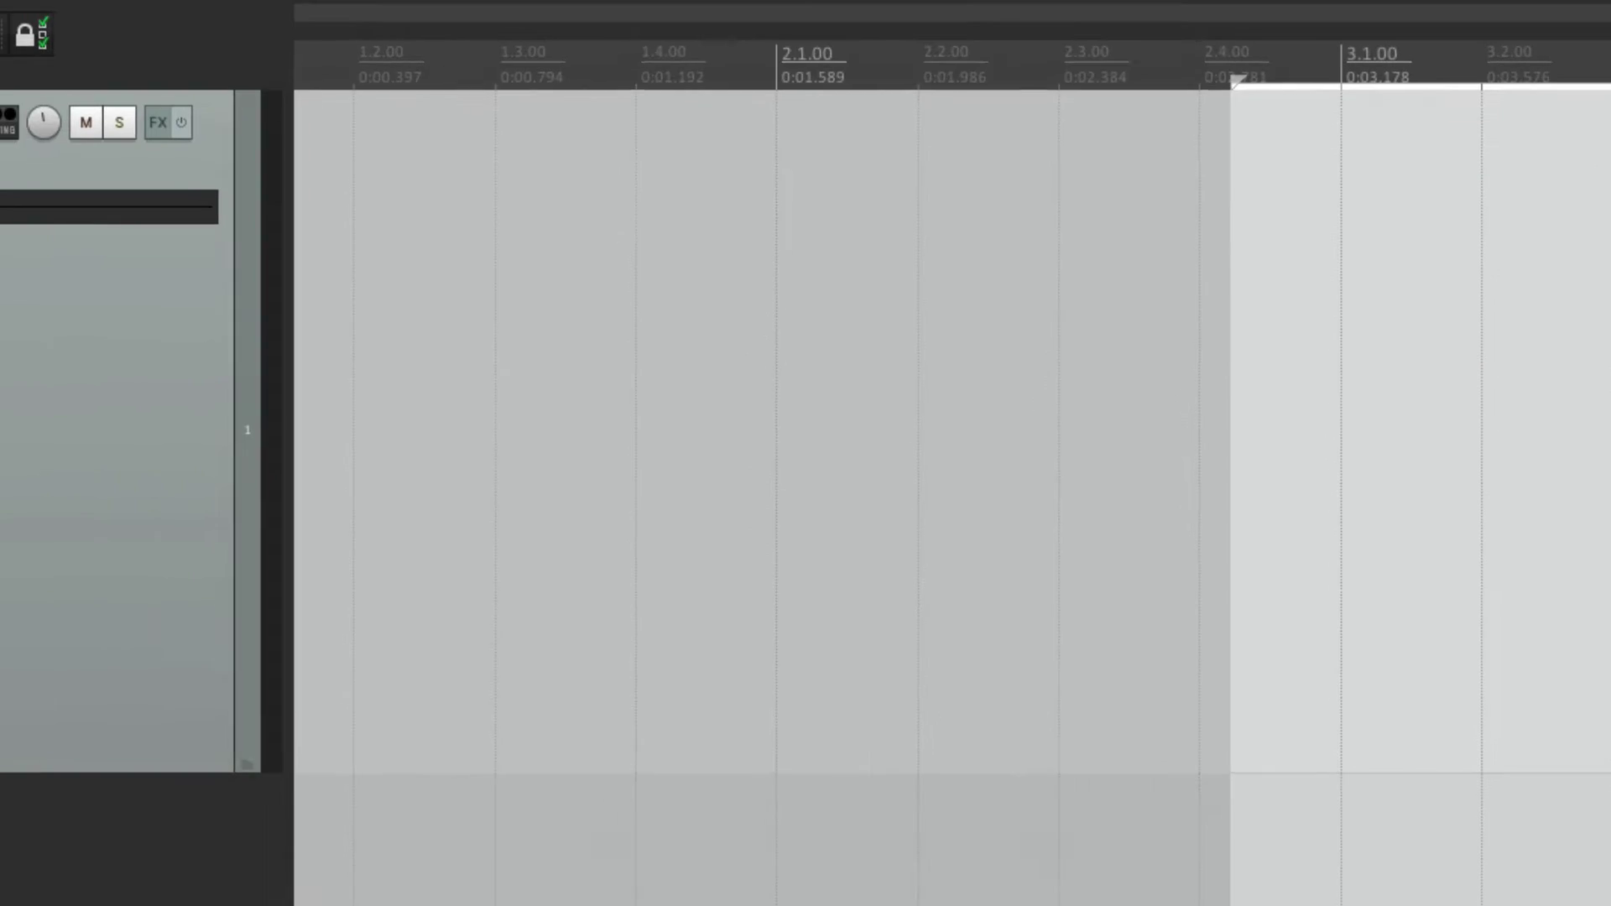
- Disable moving the transport time selection by beats and fine-adjust the selection start to 2.4.17
key("super+comma")
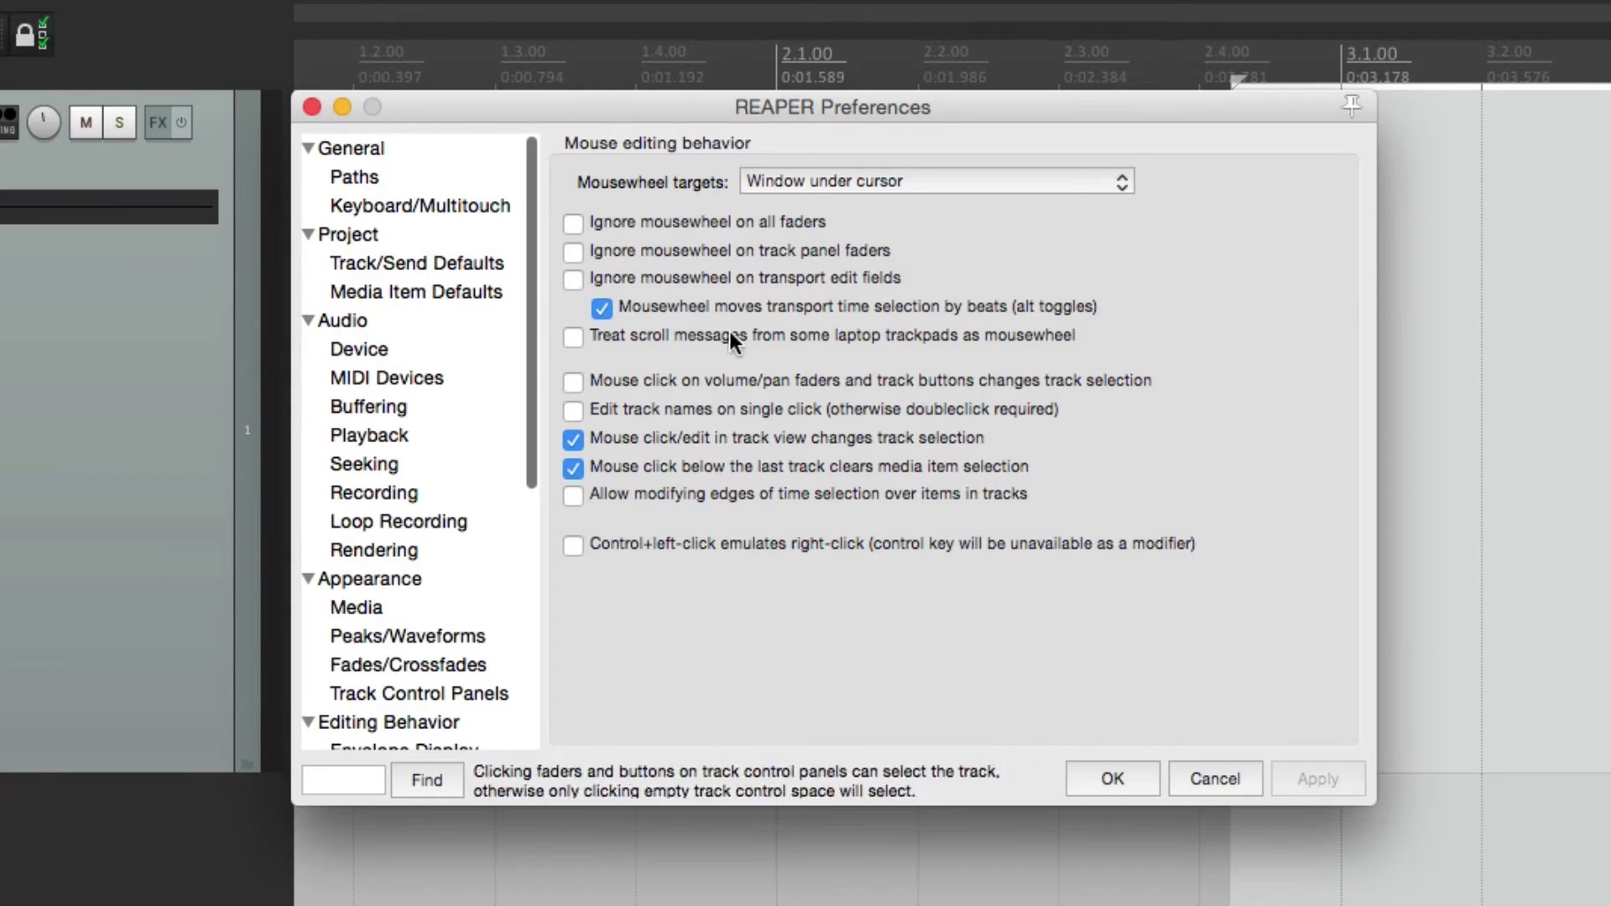
left_click(601, 309)
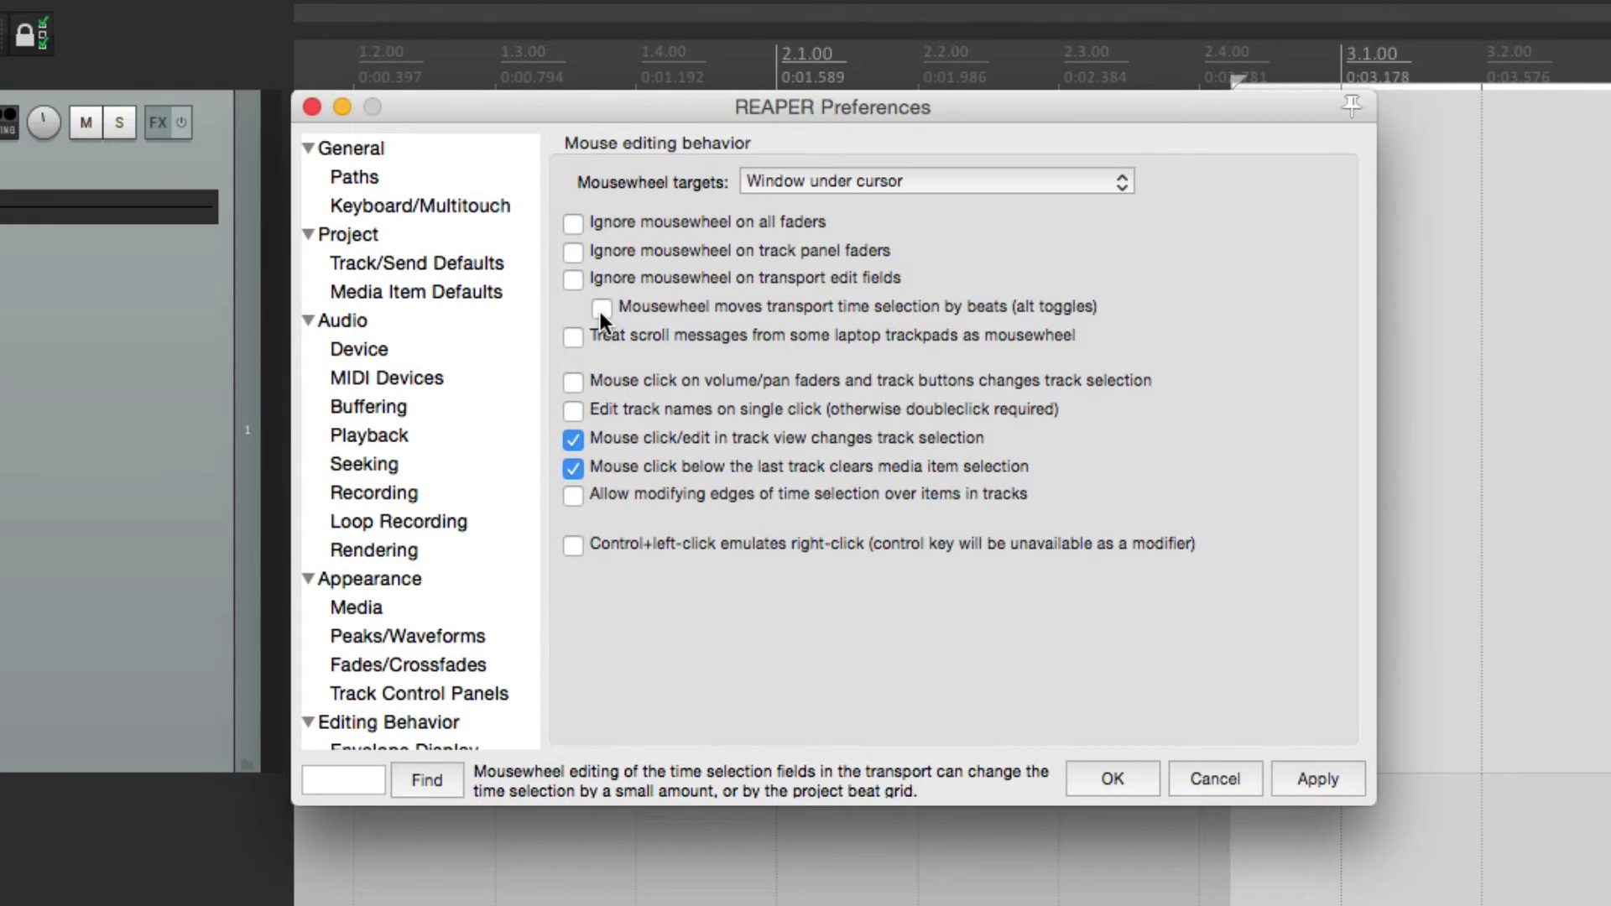
key("Return")
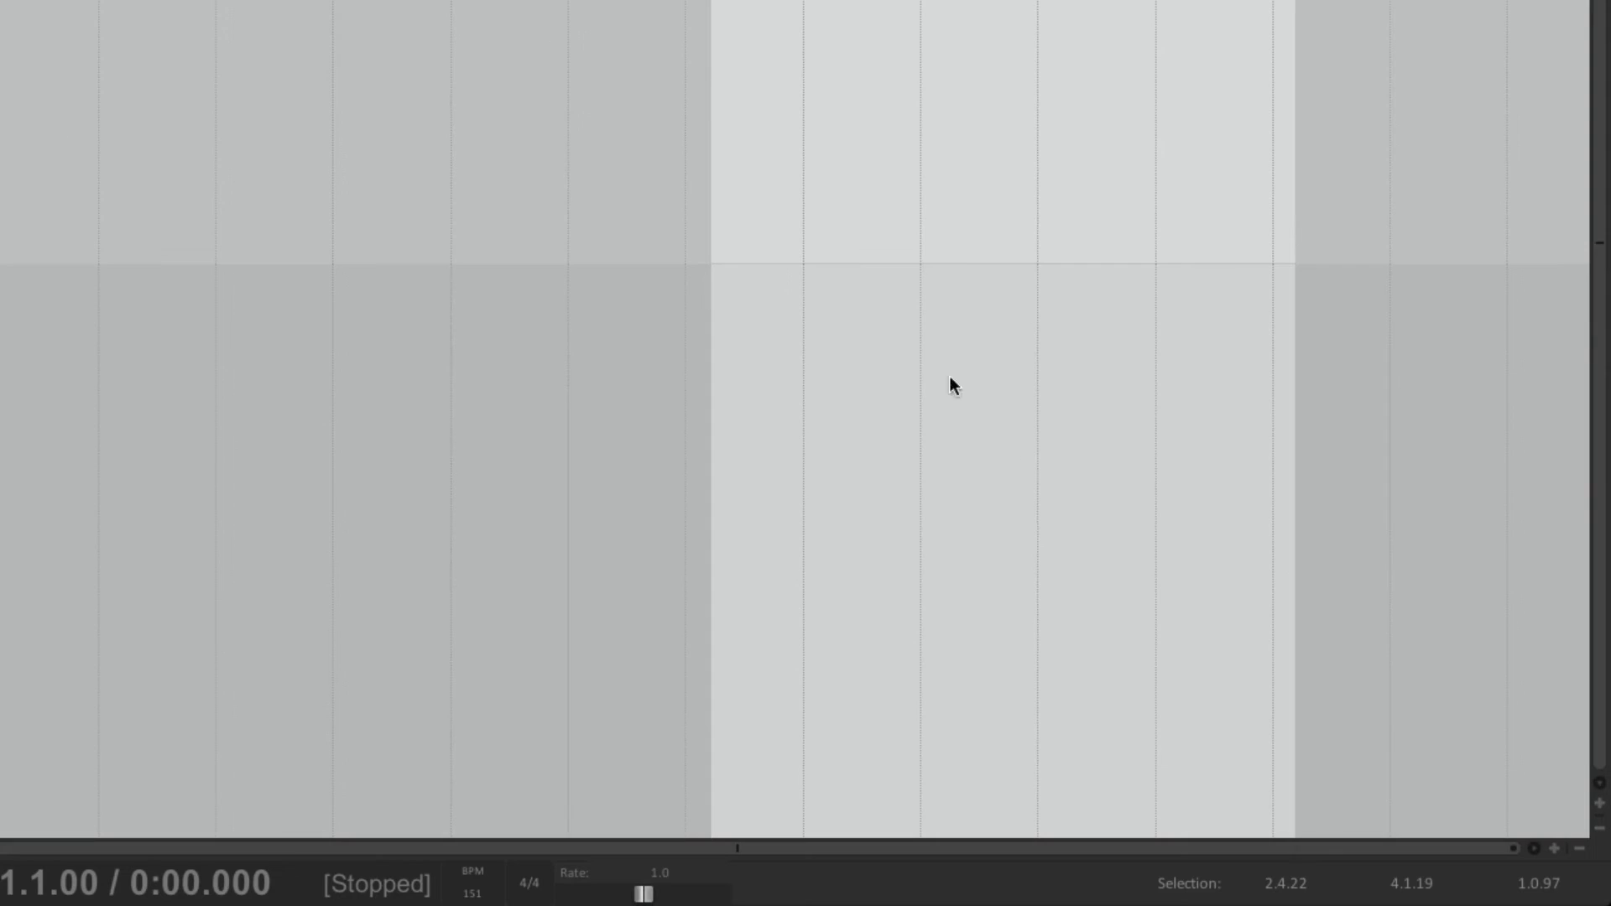
left_click(1054, 477)
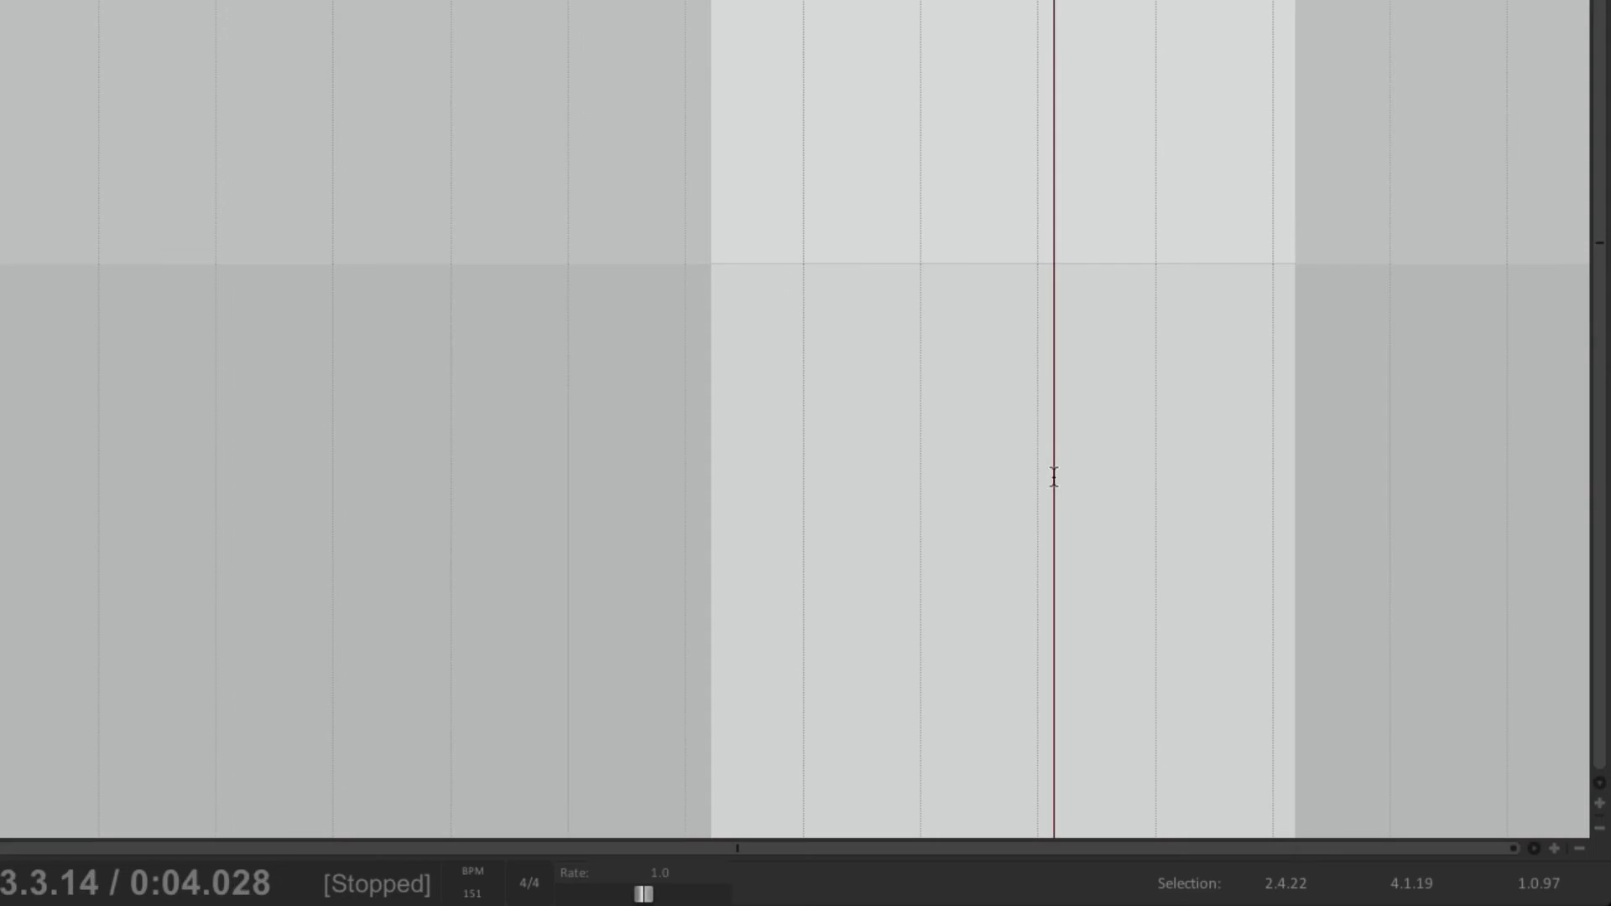
left_click(1271, 888)
scroll(1271, 888, "down", 5)
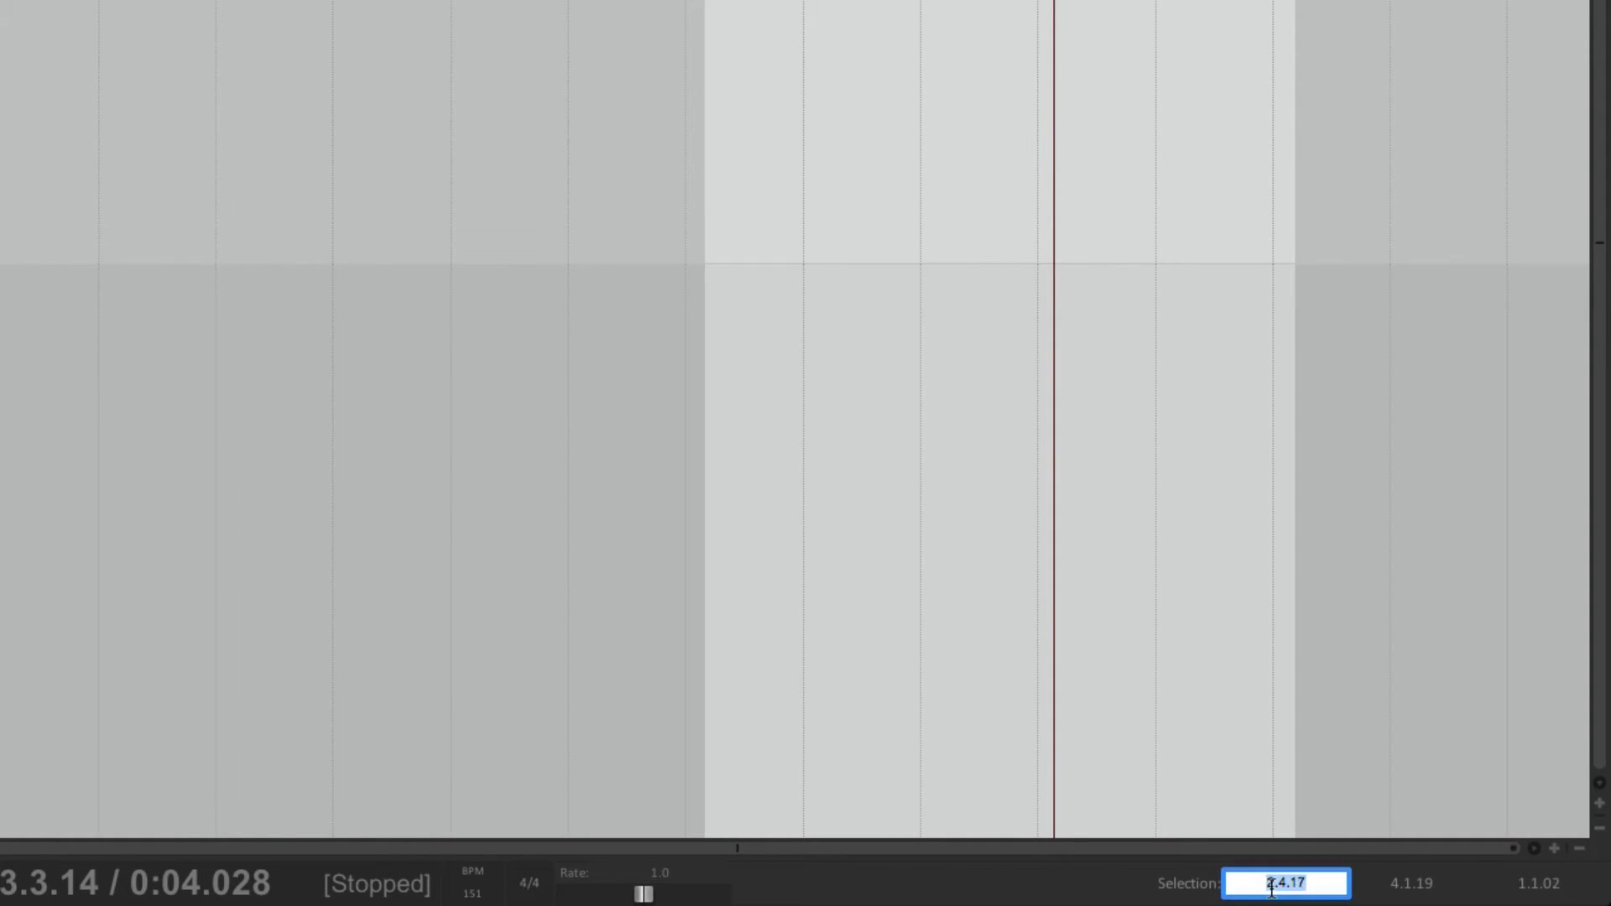
- Shift the time selection by whole beats to start in beat 2.3 and end in beat 3.3, keeping the by-beats preference off
key("super+comma")
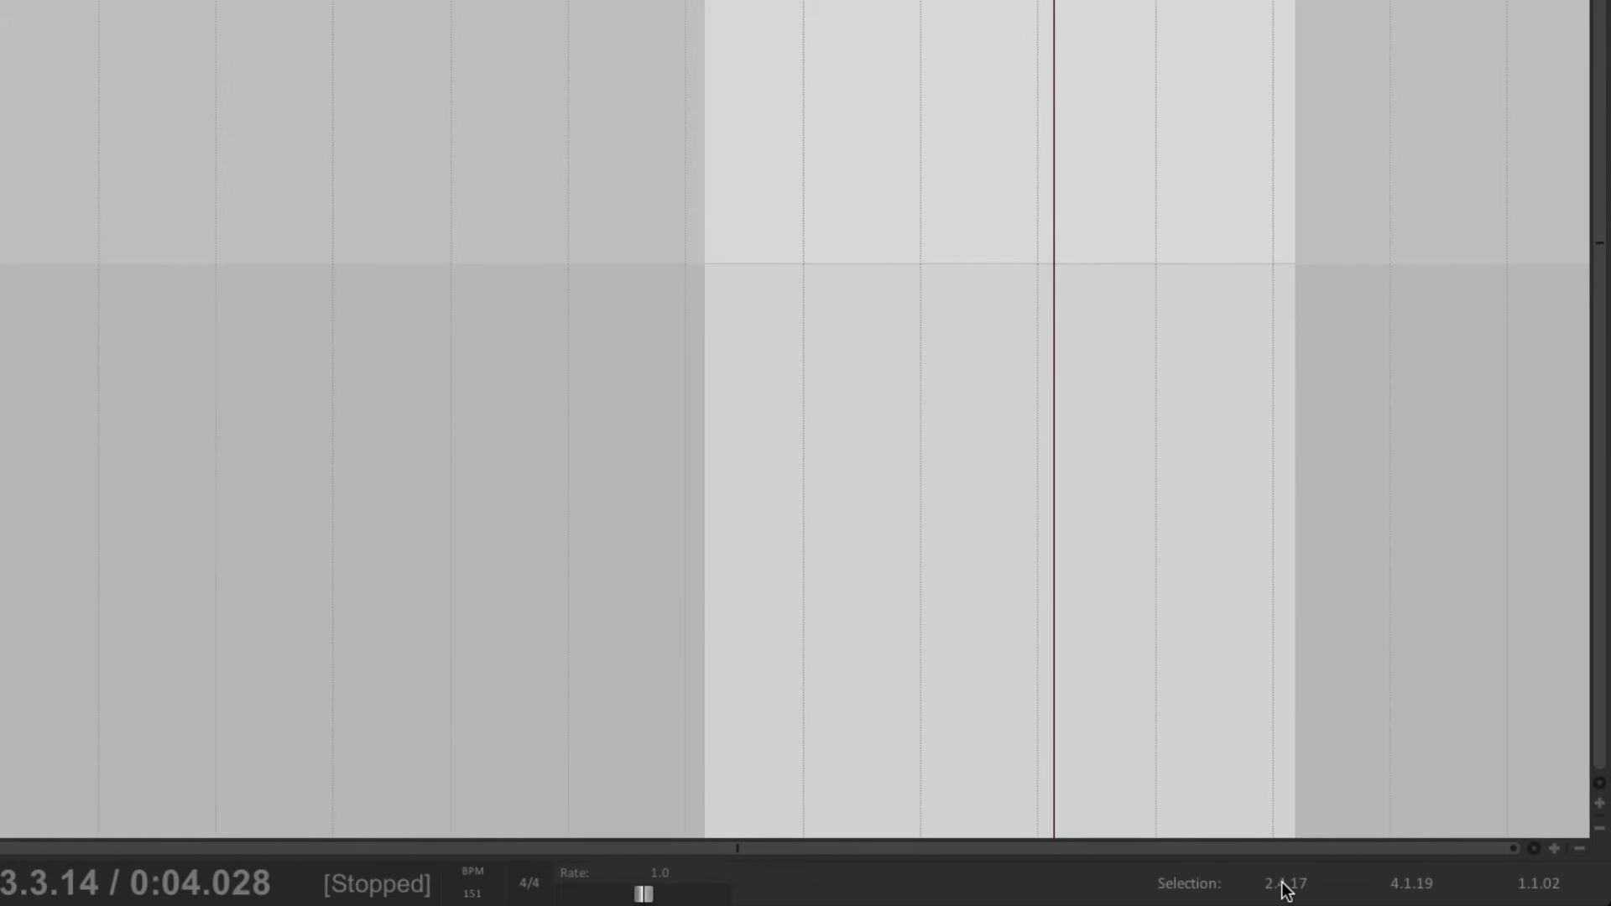
scroll(1284, 890, "down", 3)
scroll(1284, 890, "up", 3)
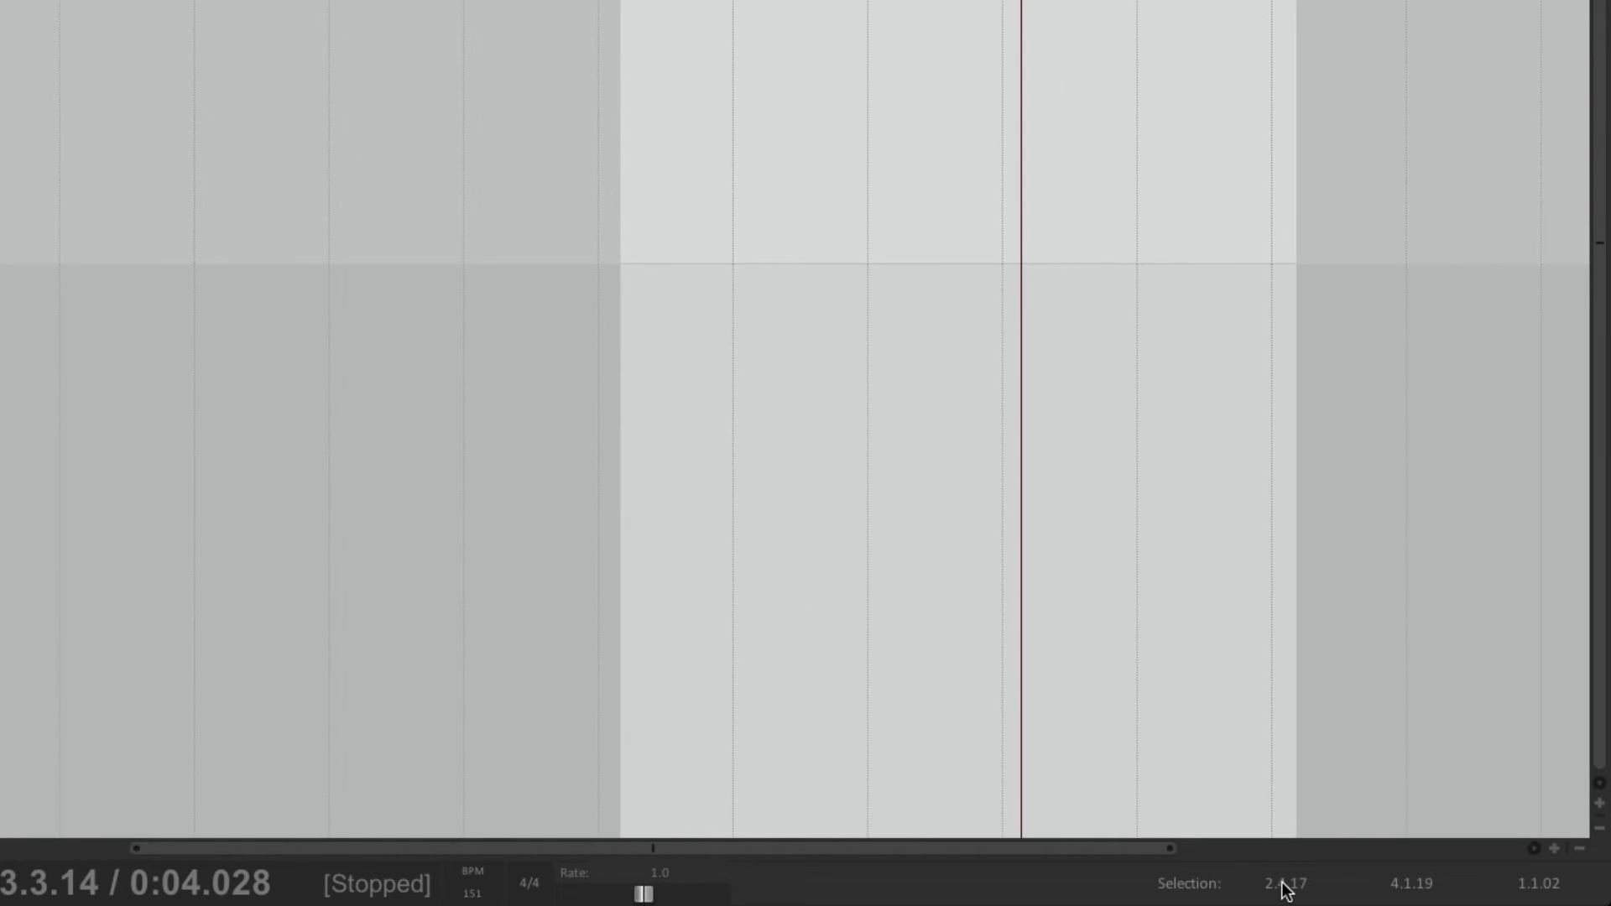
scroll(1393, 891, "up", 1)
scroll(1393, 891, "down", 2)
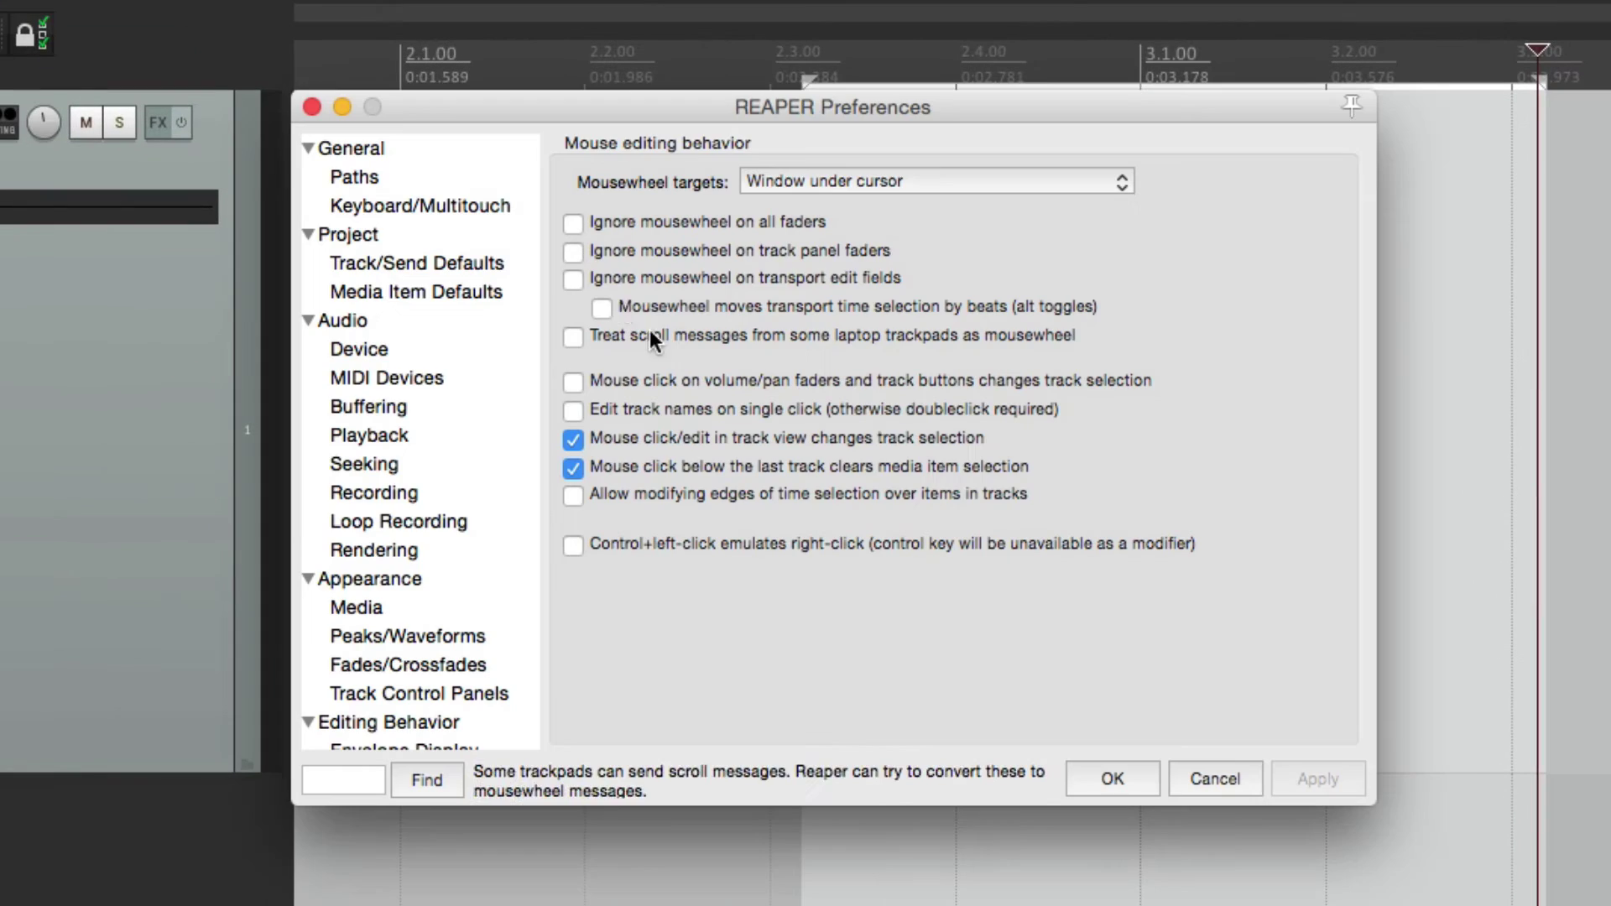
left_click(603, 308)
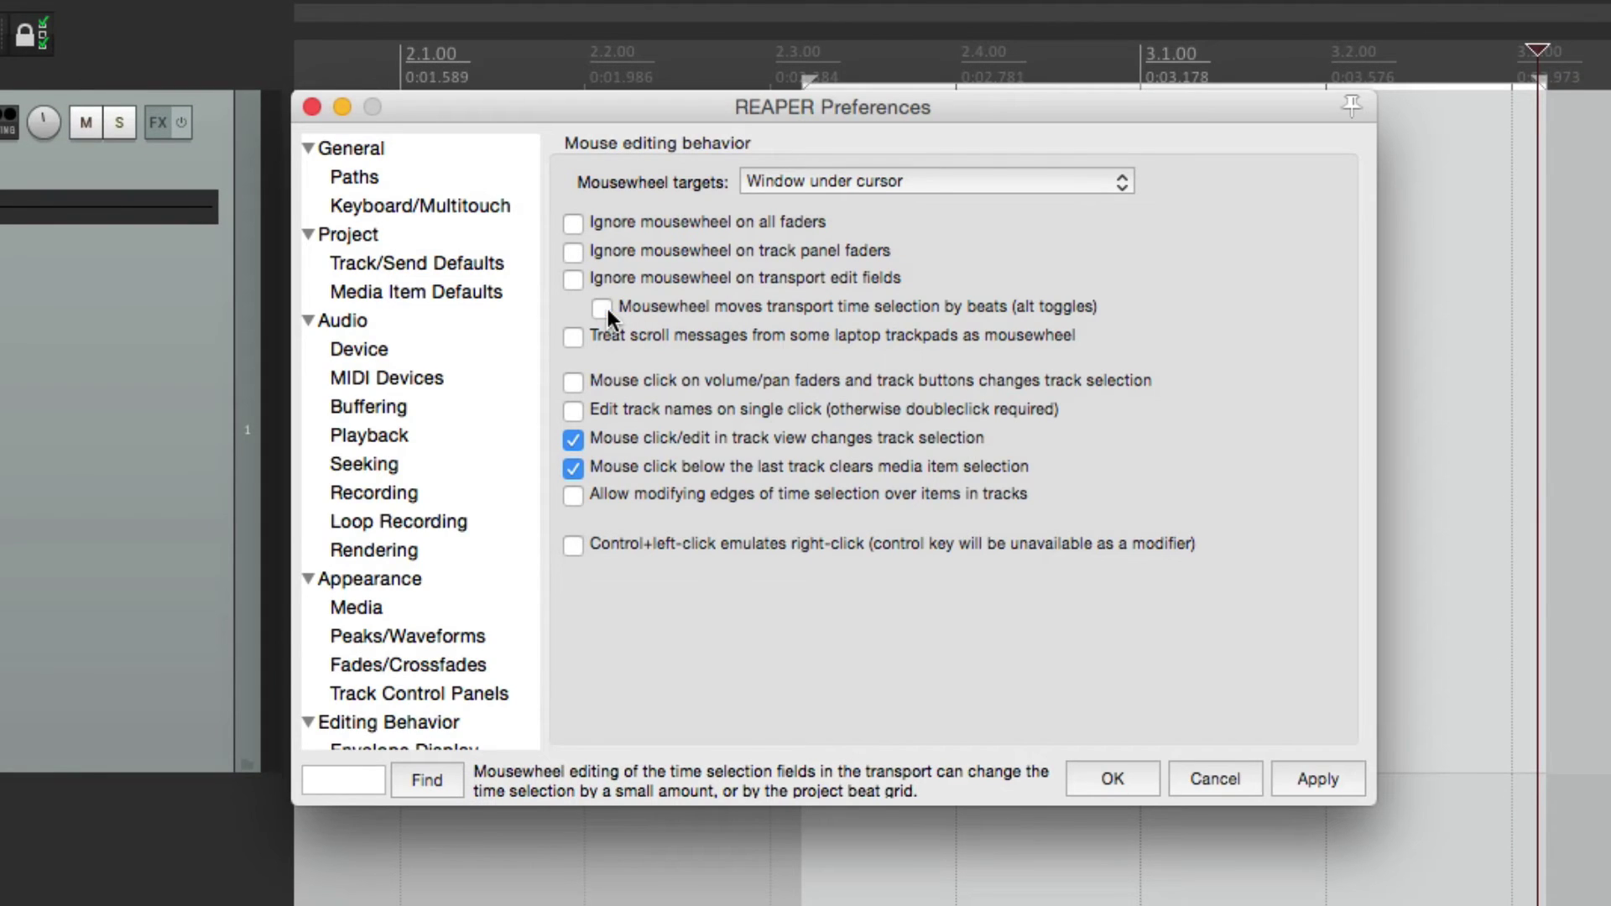
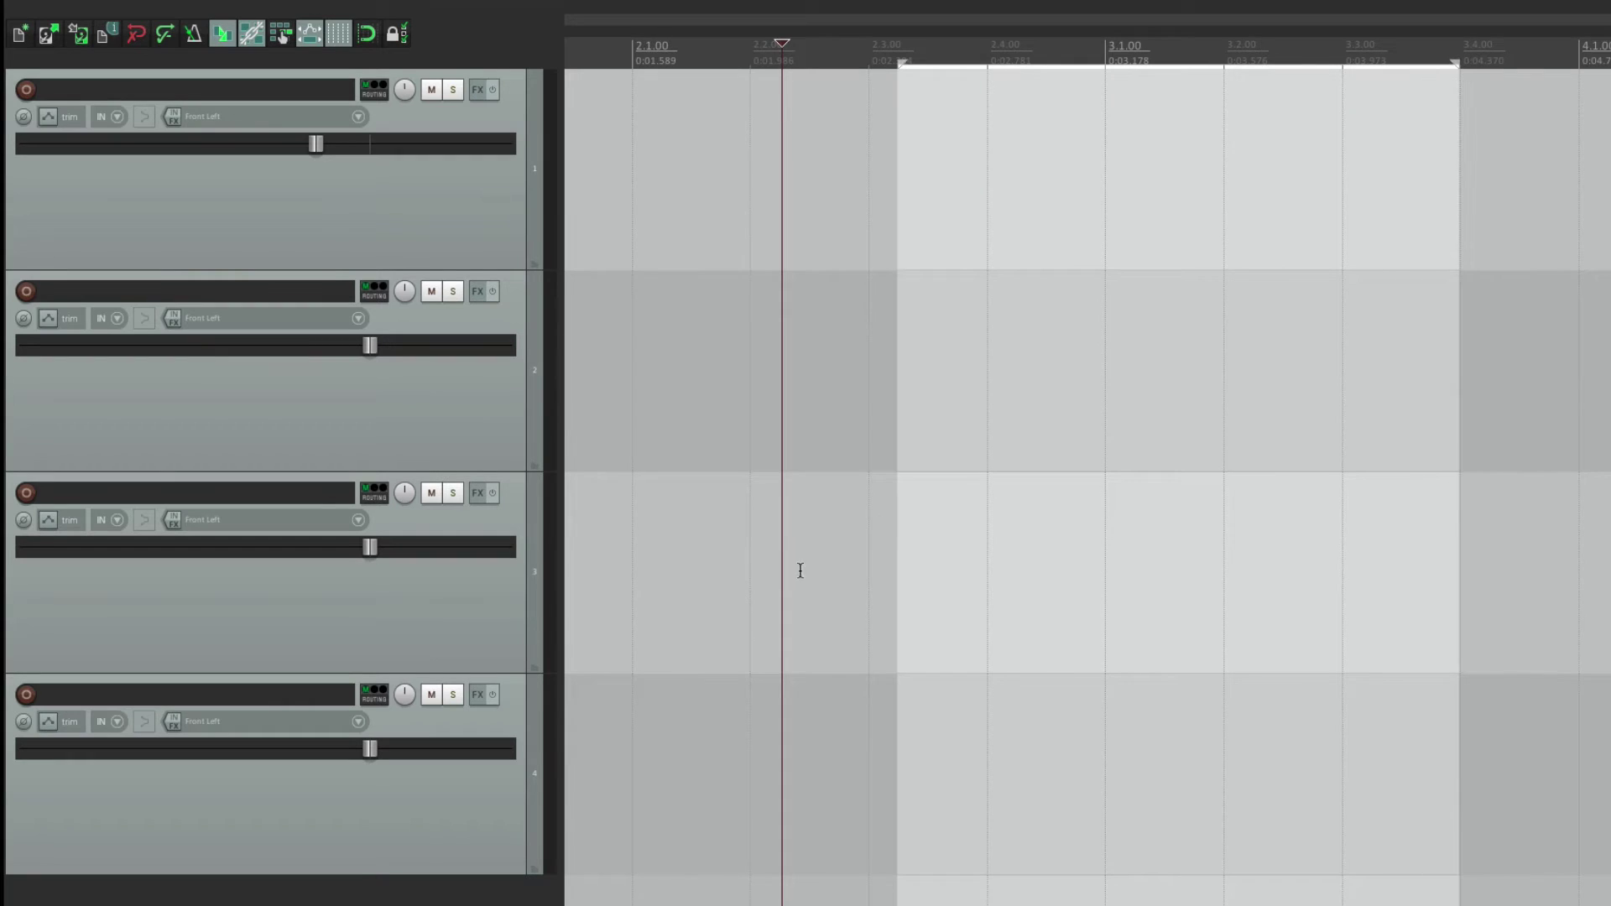
- Select tracks 4 and 2 together, and reduce the selection to track 2 alone
left_click(456, 811)
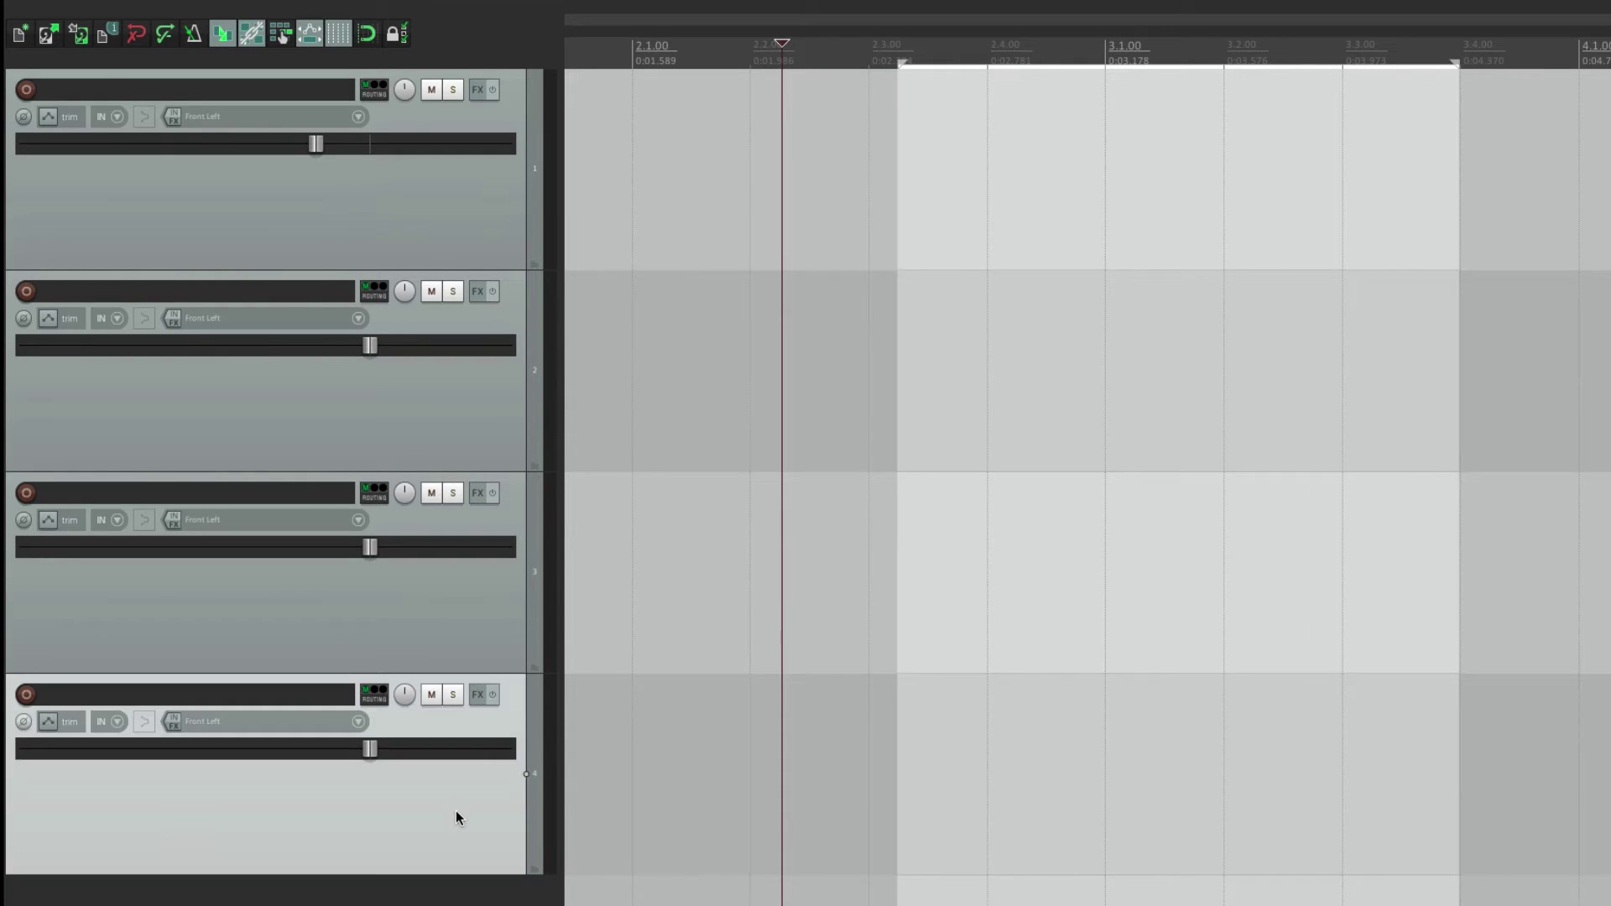
left_click(438, 402, "ctrl")
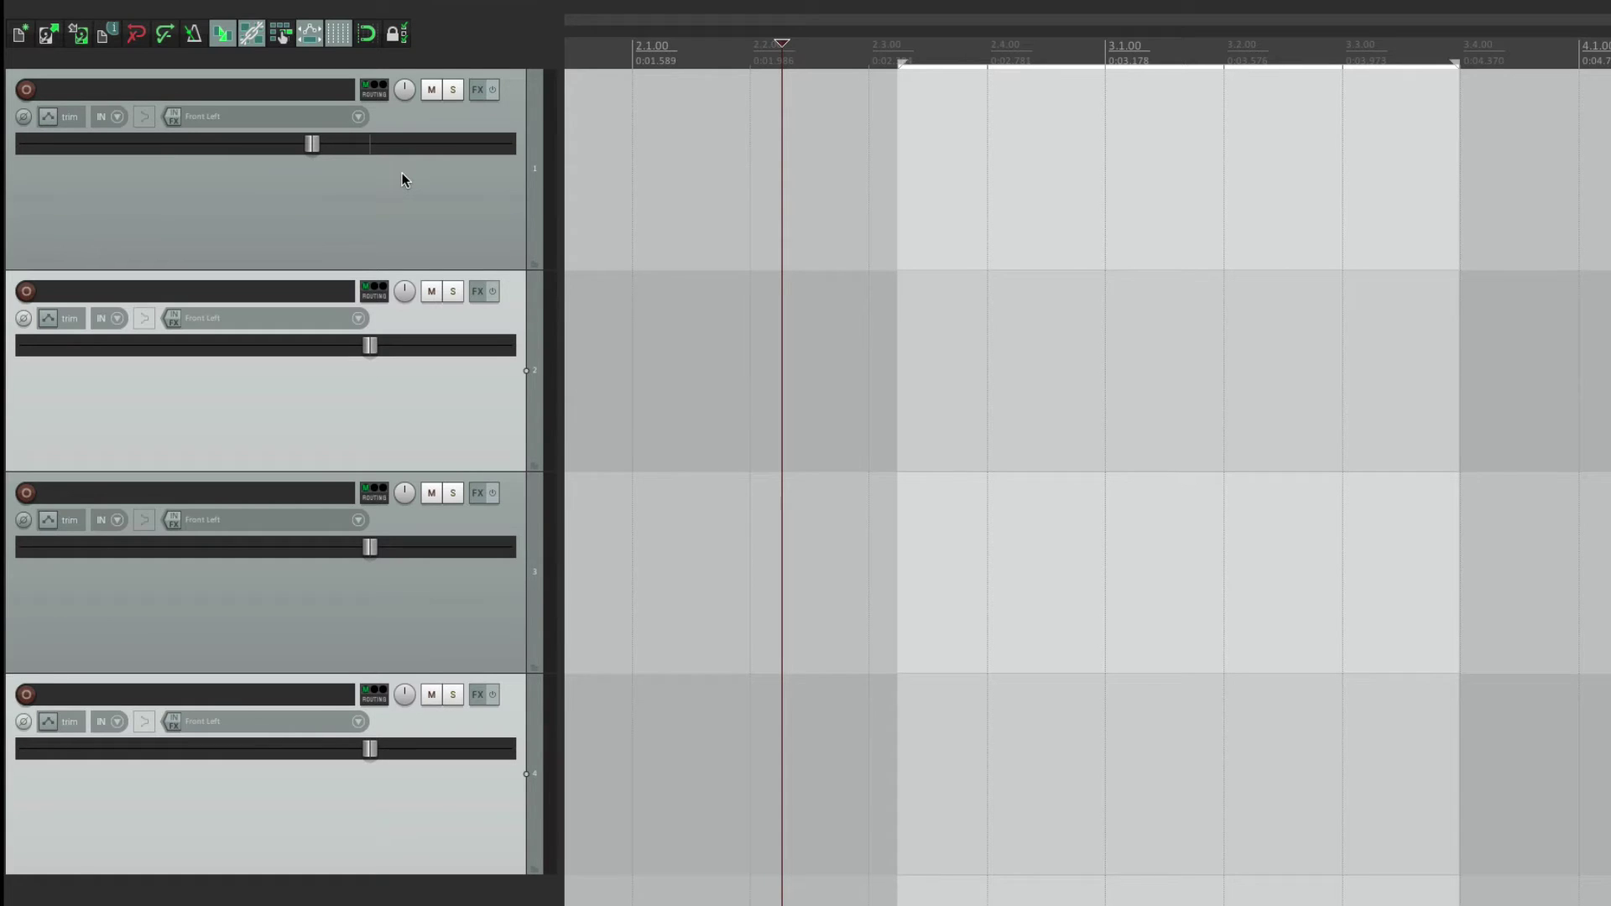
left_click(501, 448)
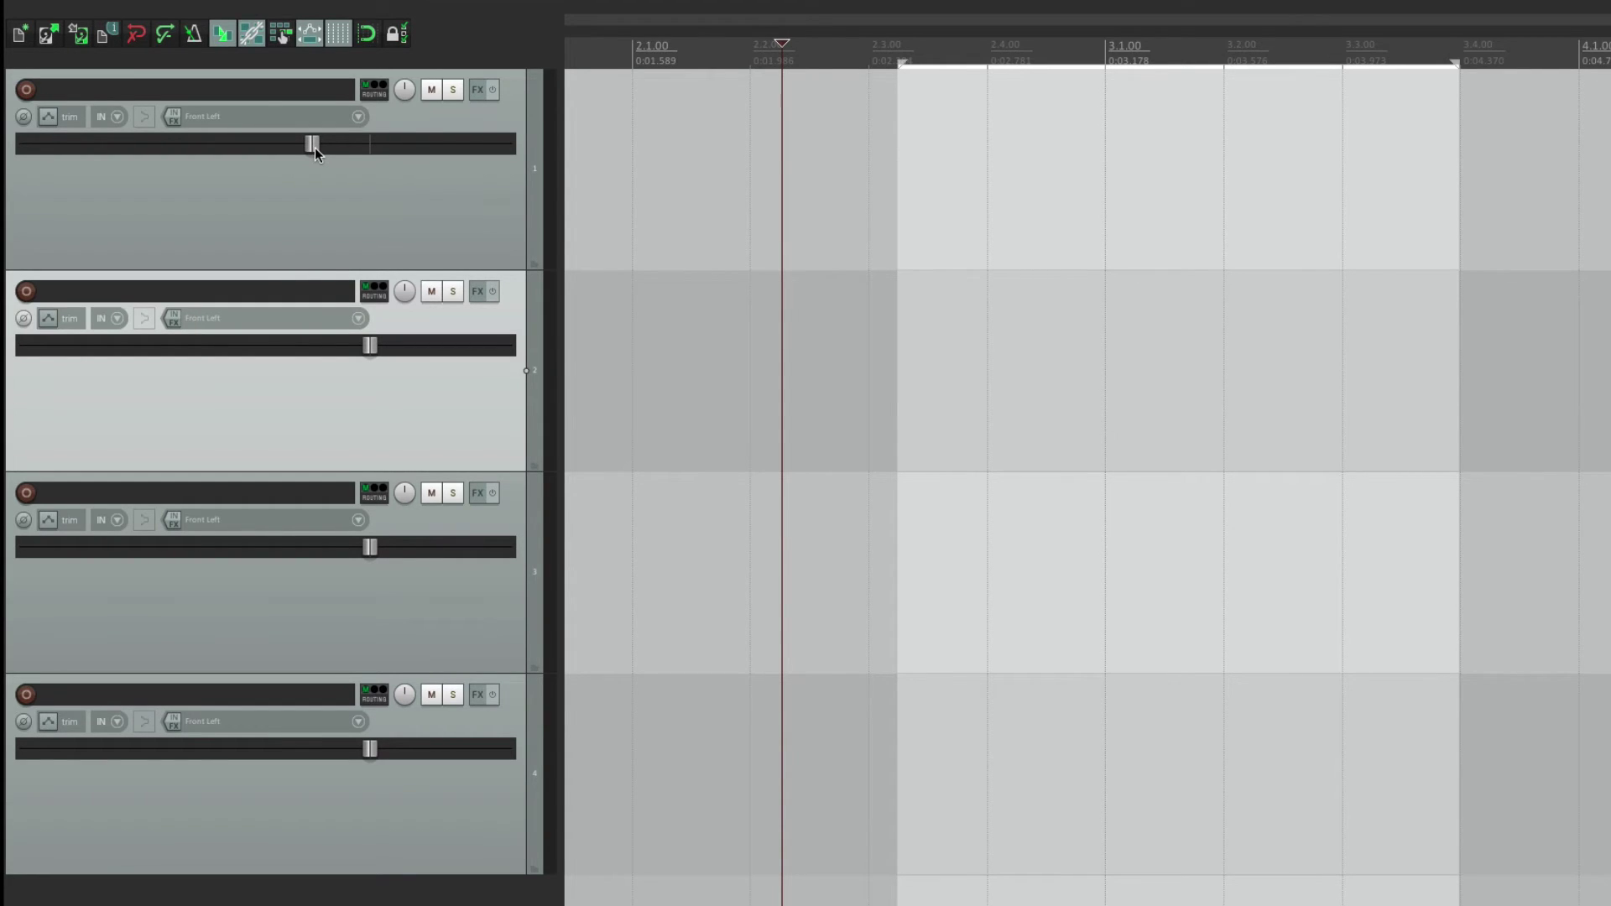
- Enable the preference that clicking volume/pan faders and track buttons changes track selection
key("super+comma")
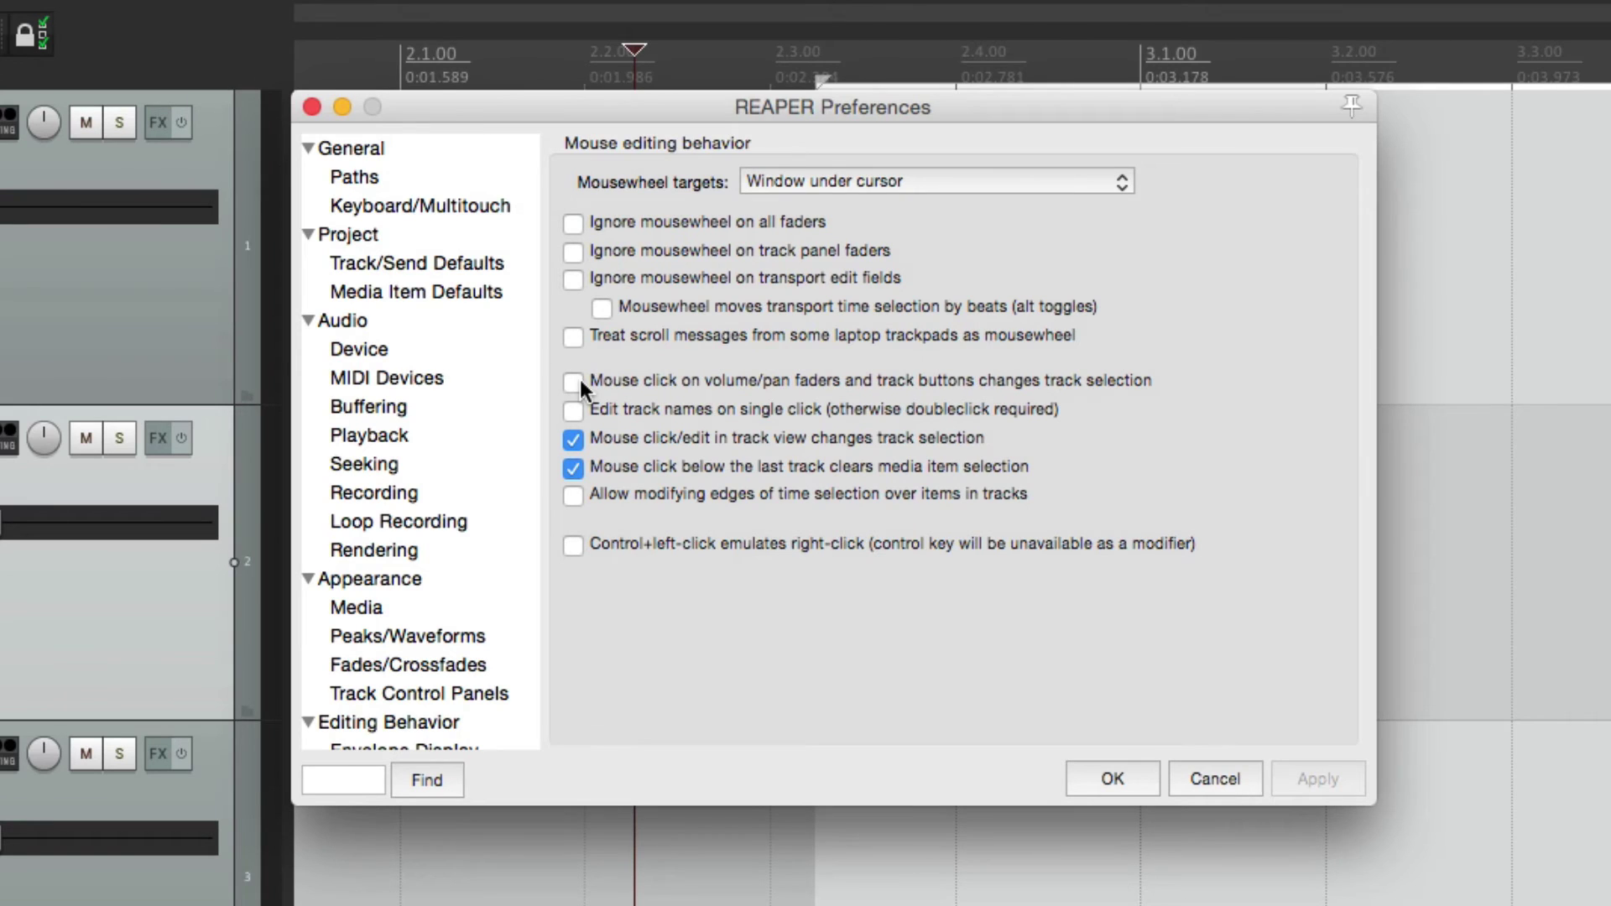
left_click(574, 384)
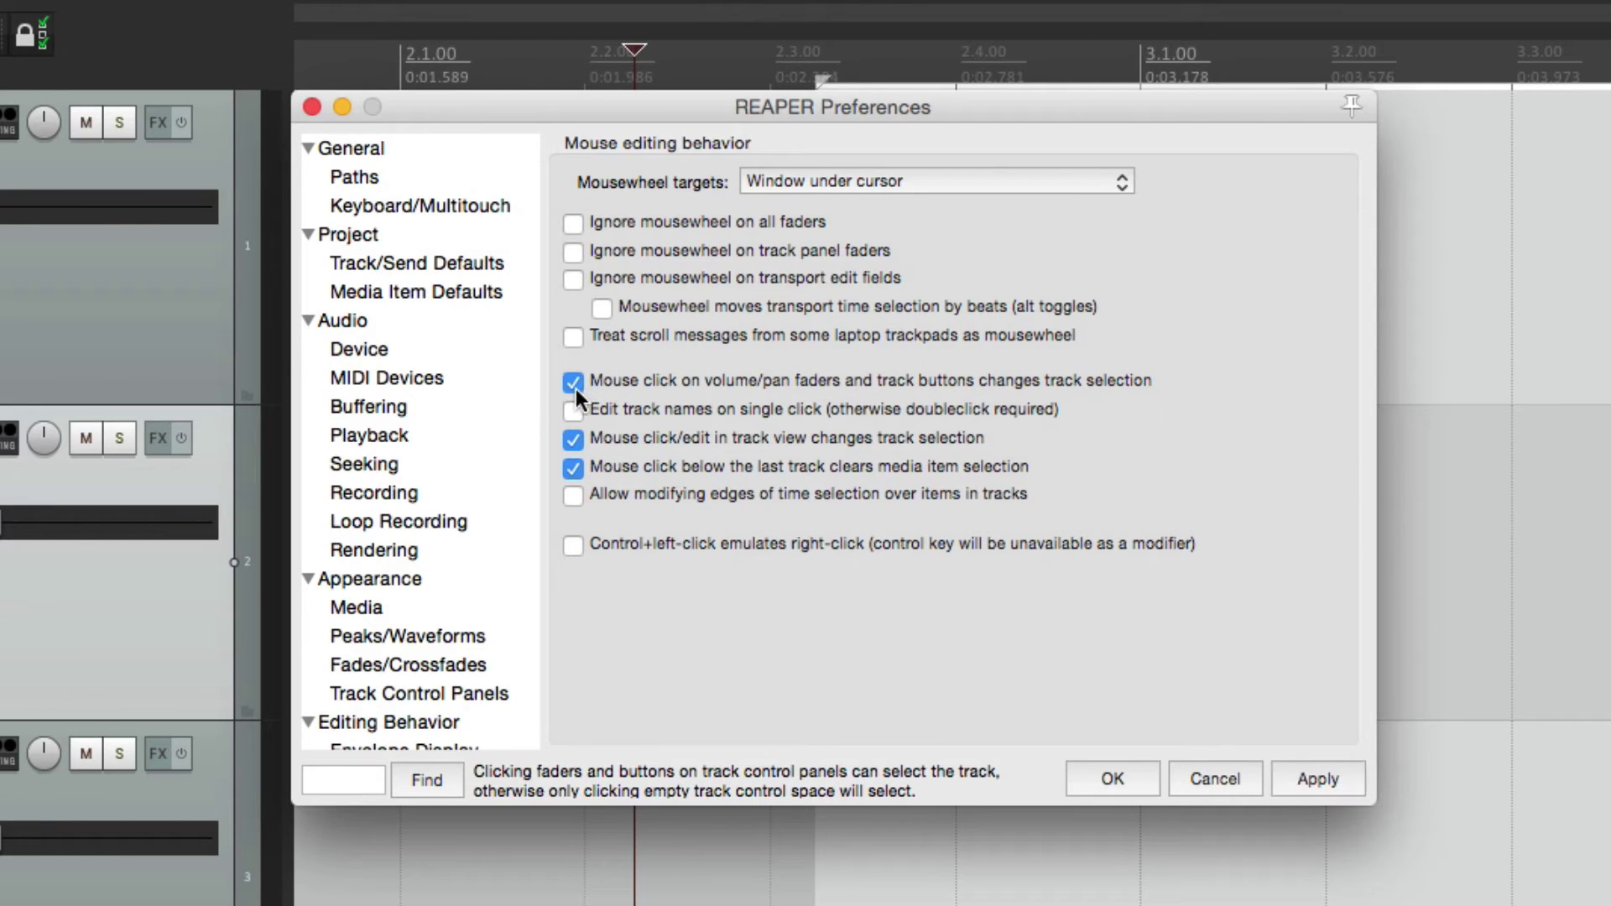
key("Return")
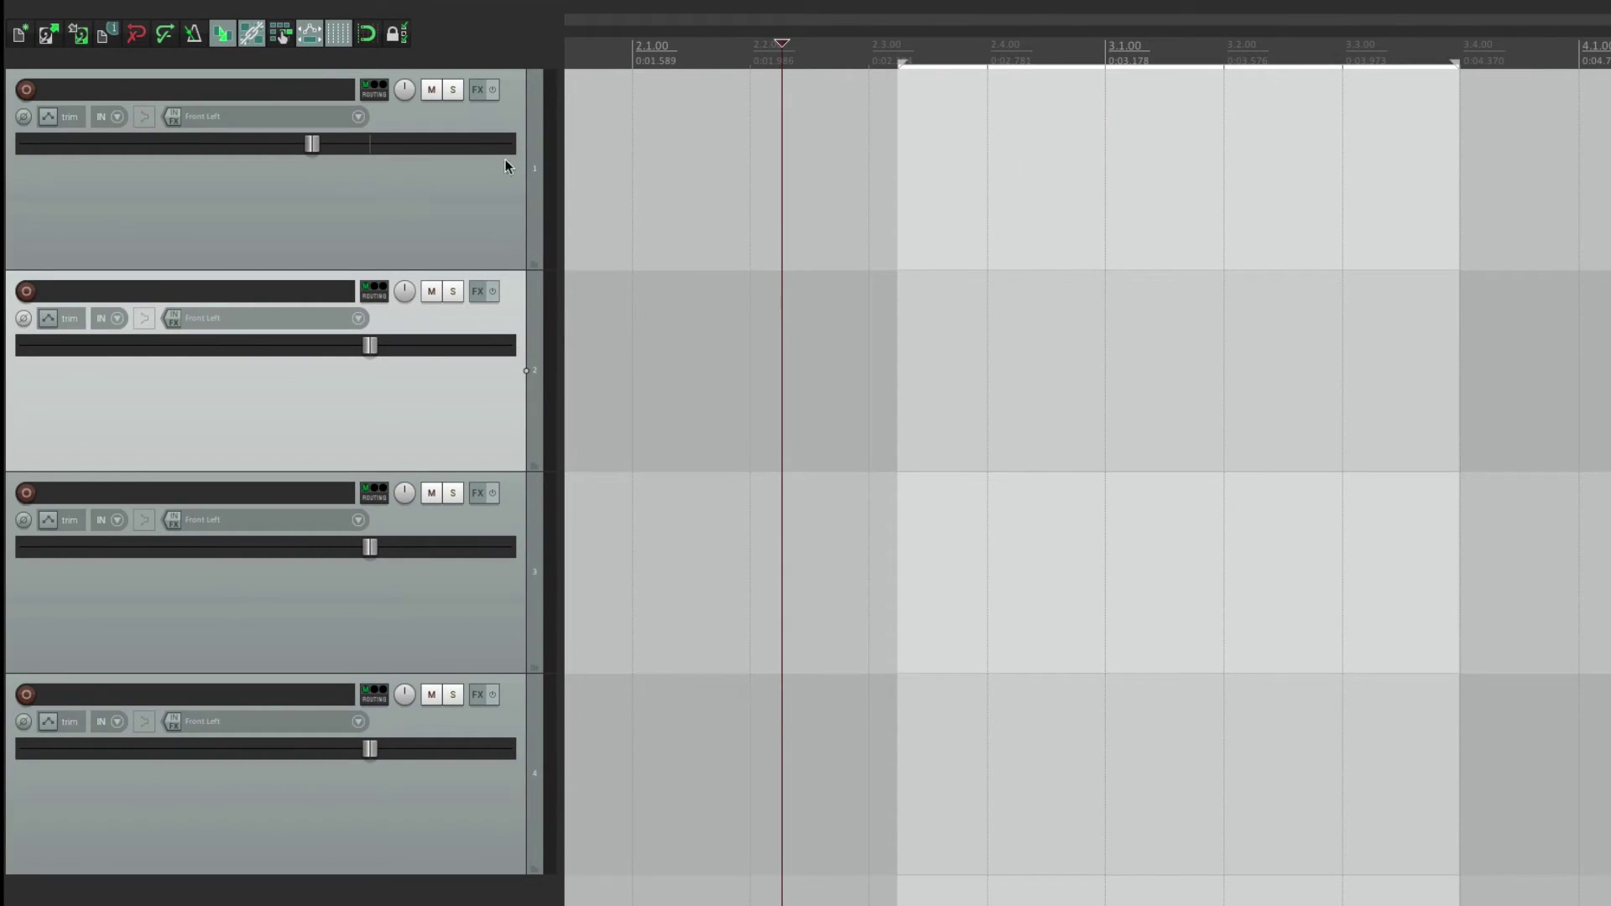
- Raise track 1's volume fader slightly and lower the volume faders of tracks 2 and 3 to a similar level
left_click_drag(314, 144, 352, 142)
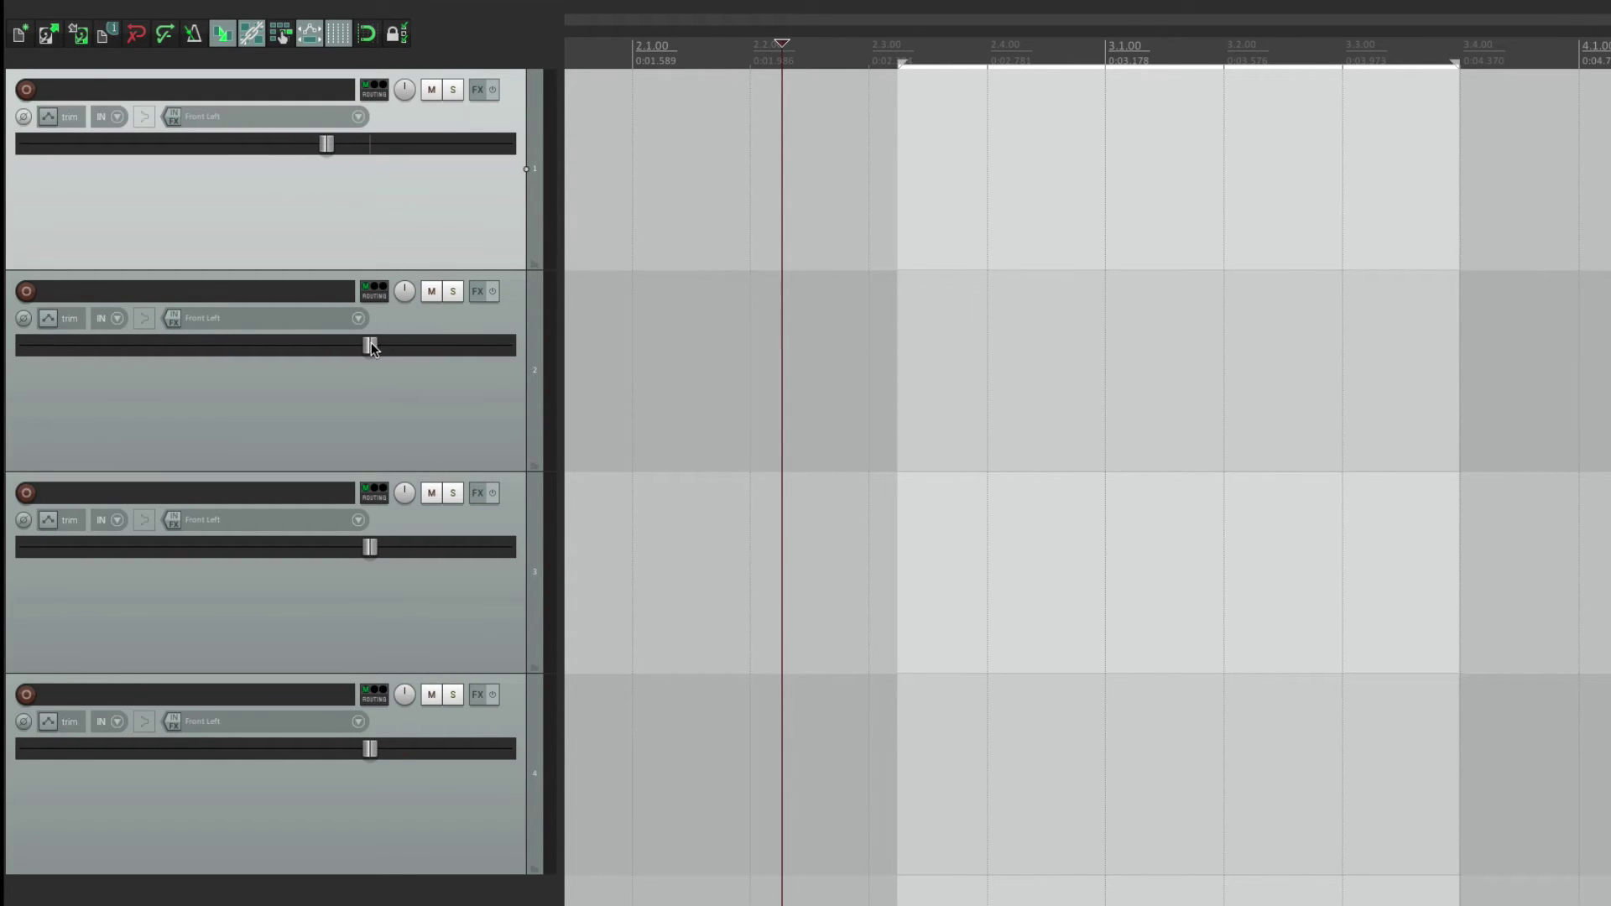
left_click_drag(371, 344, 326, 347)
left_click_drag(375, 561, 310, 560)
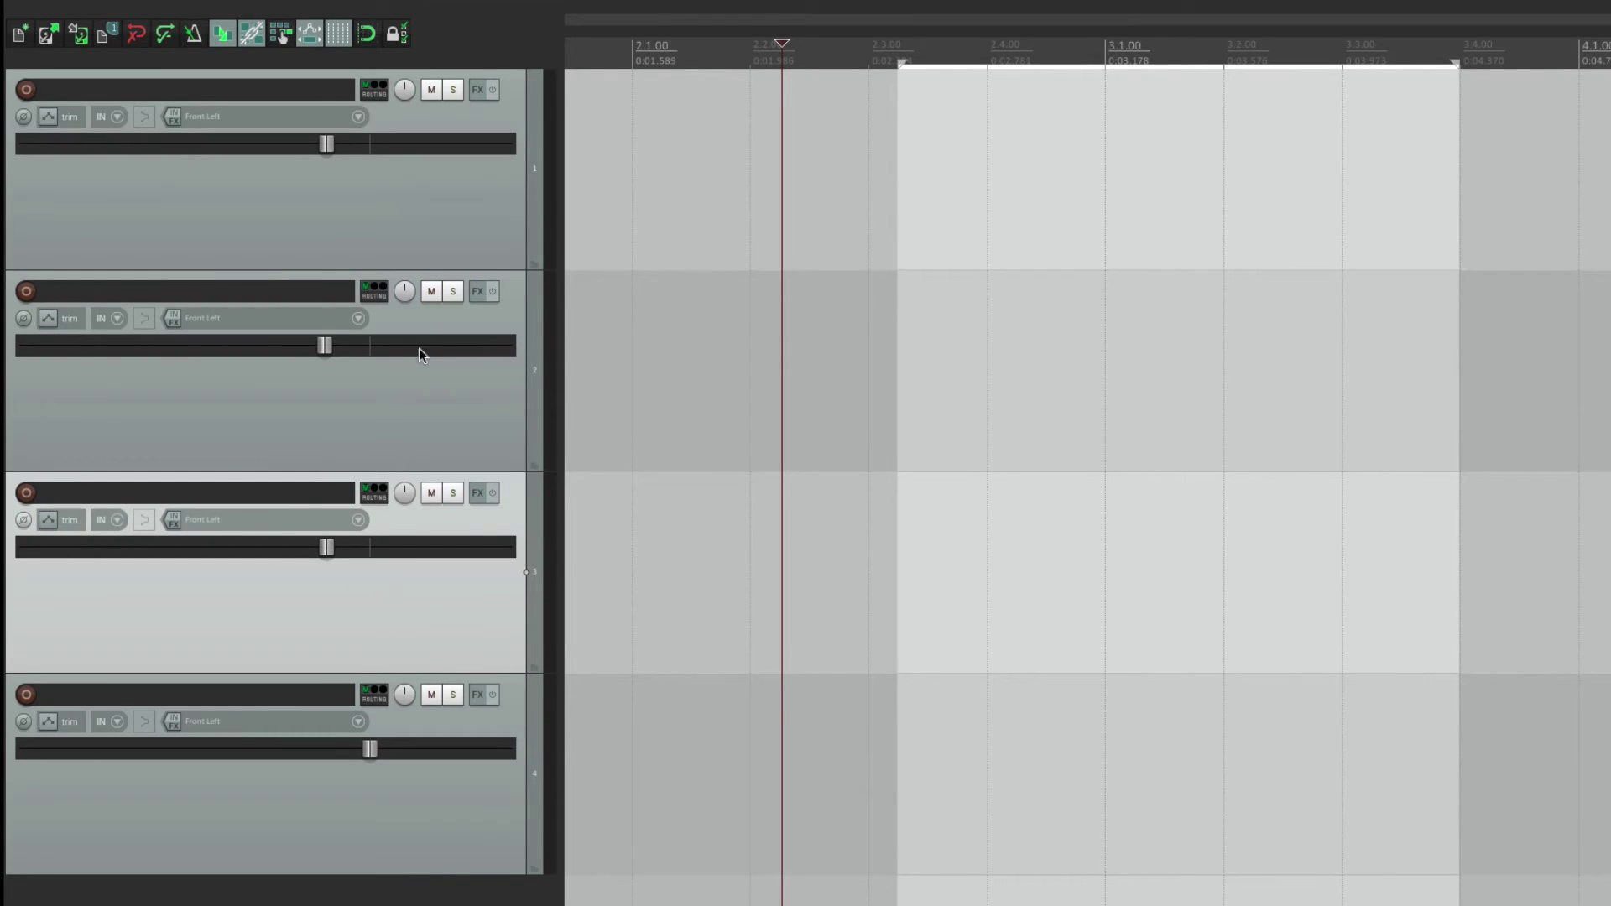
- Toggle mute on track 2 and solo on track 1 to test track selection, leaving both off
left_click(429, 294)
left_click(432, 291)
left_click(431, 291)
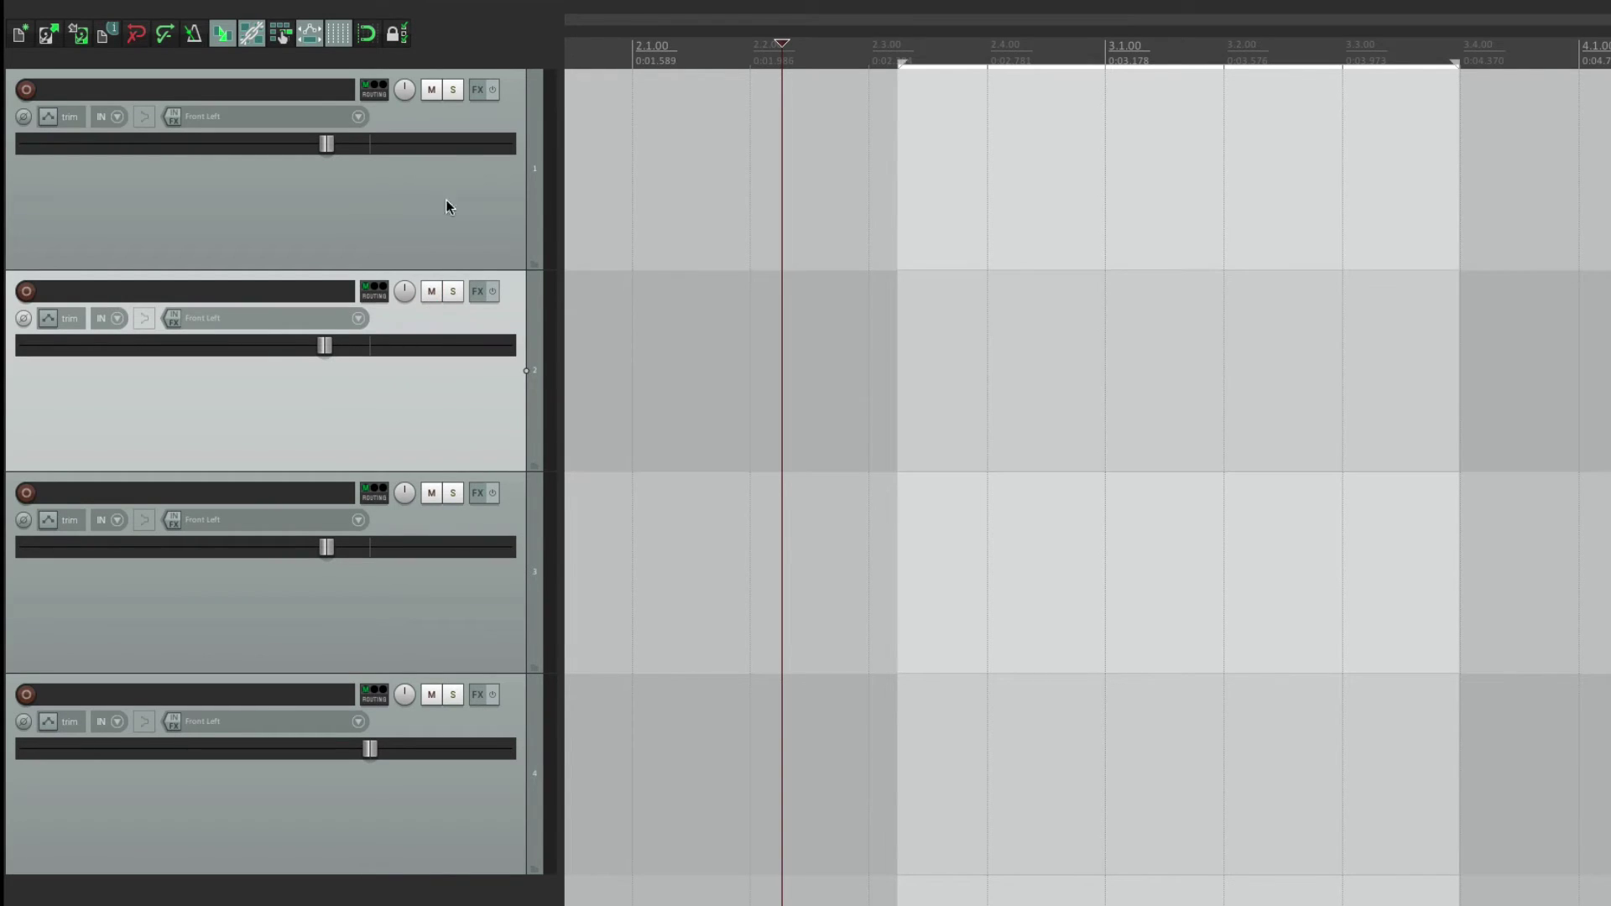
left_click(450, 90)
left_click(450, 91)
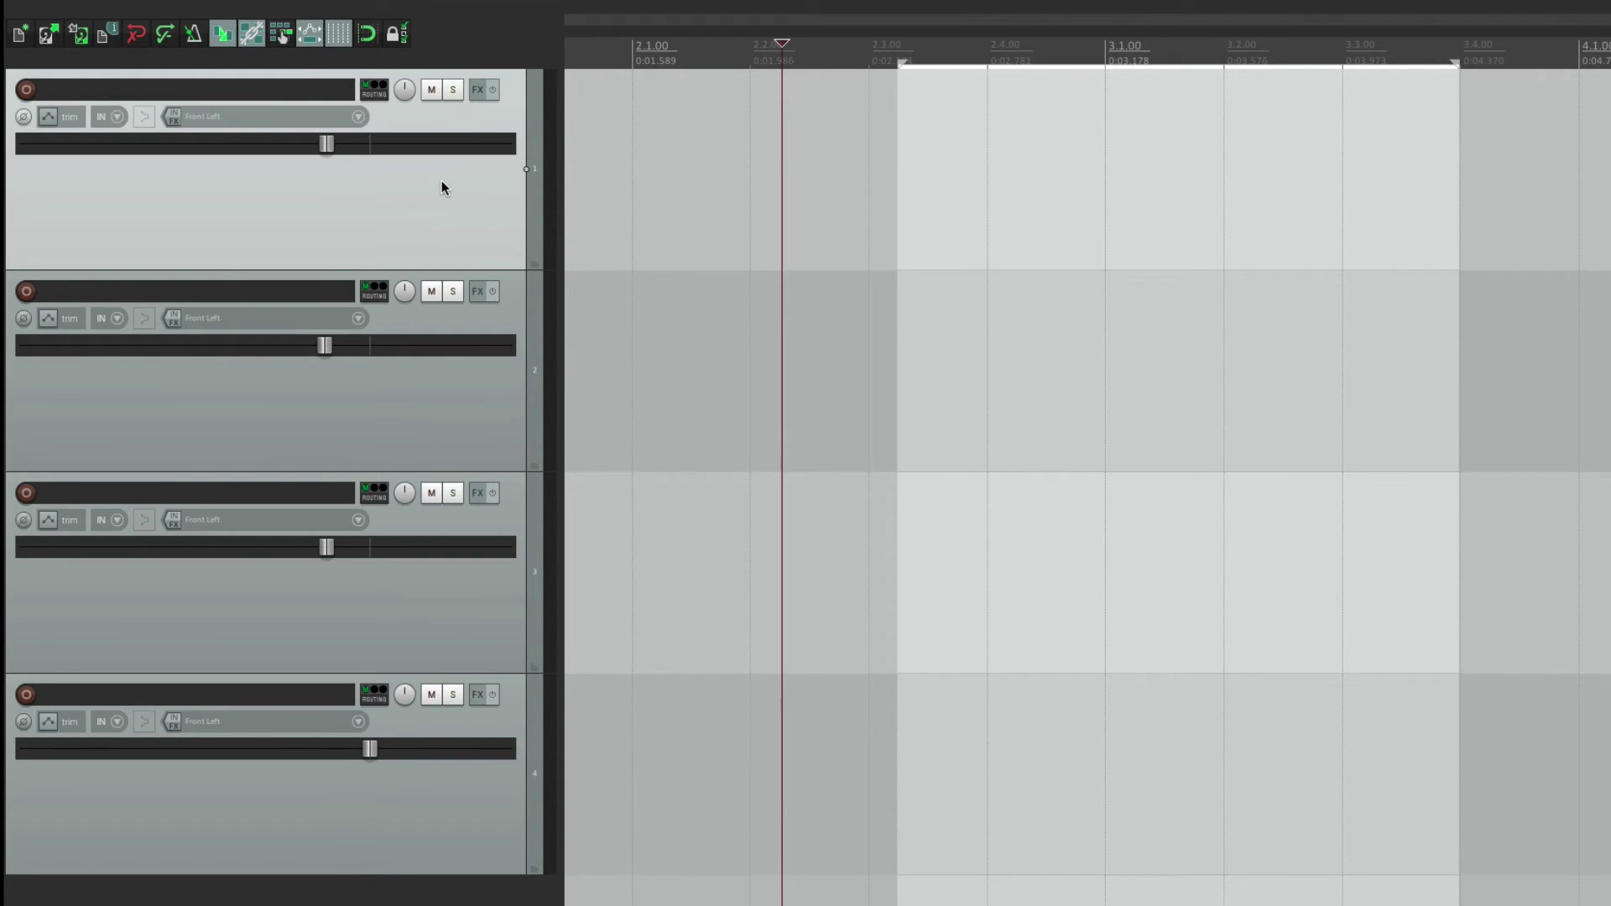
- Toggle the preference for fader and track button clicks changing track selection off and back on
key("super+comma")
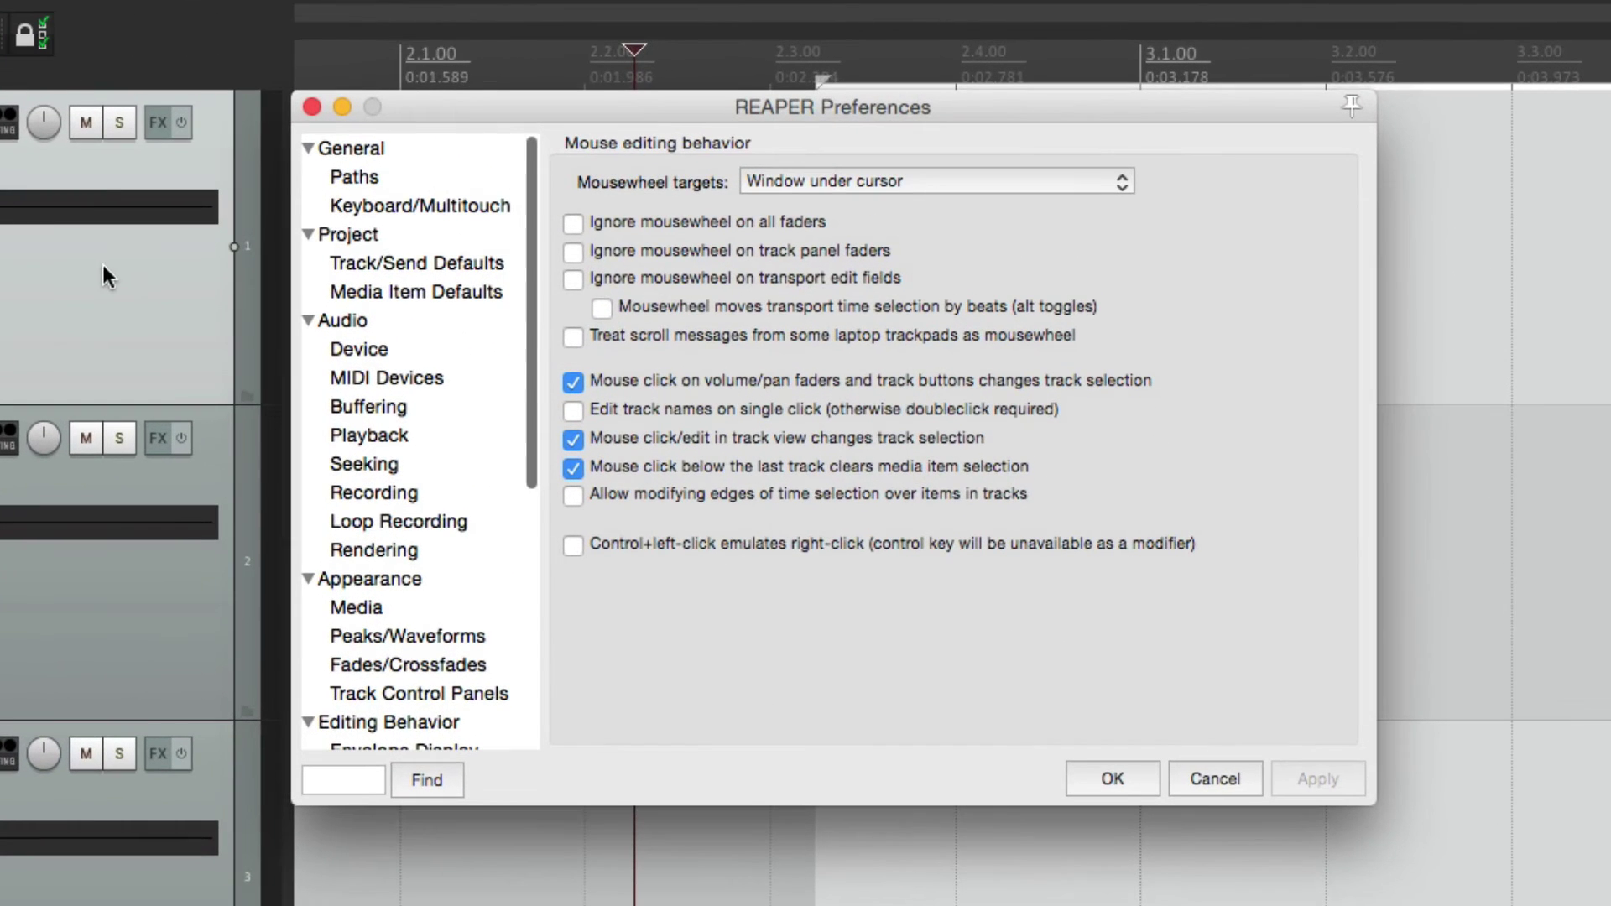
left_click(571, 382)
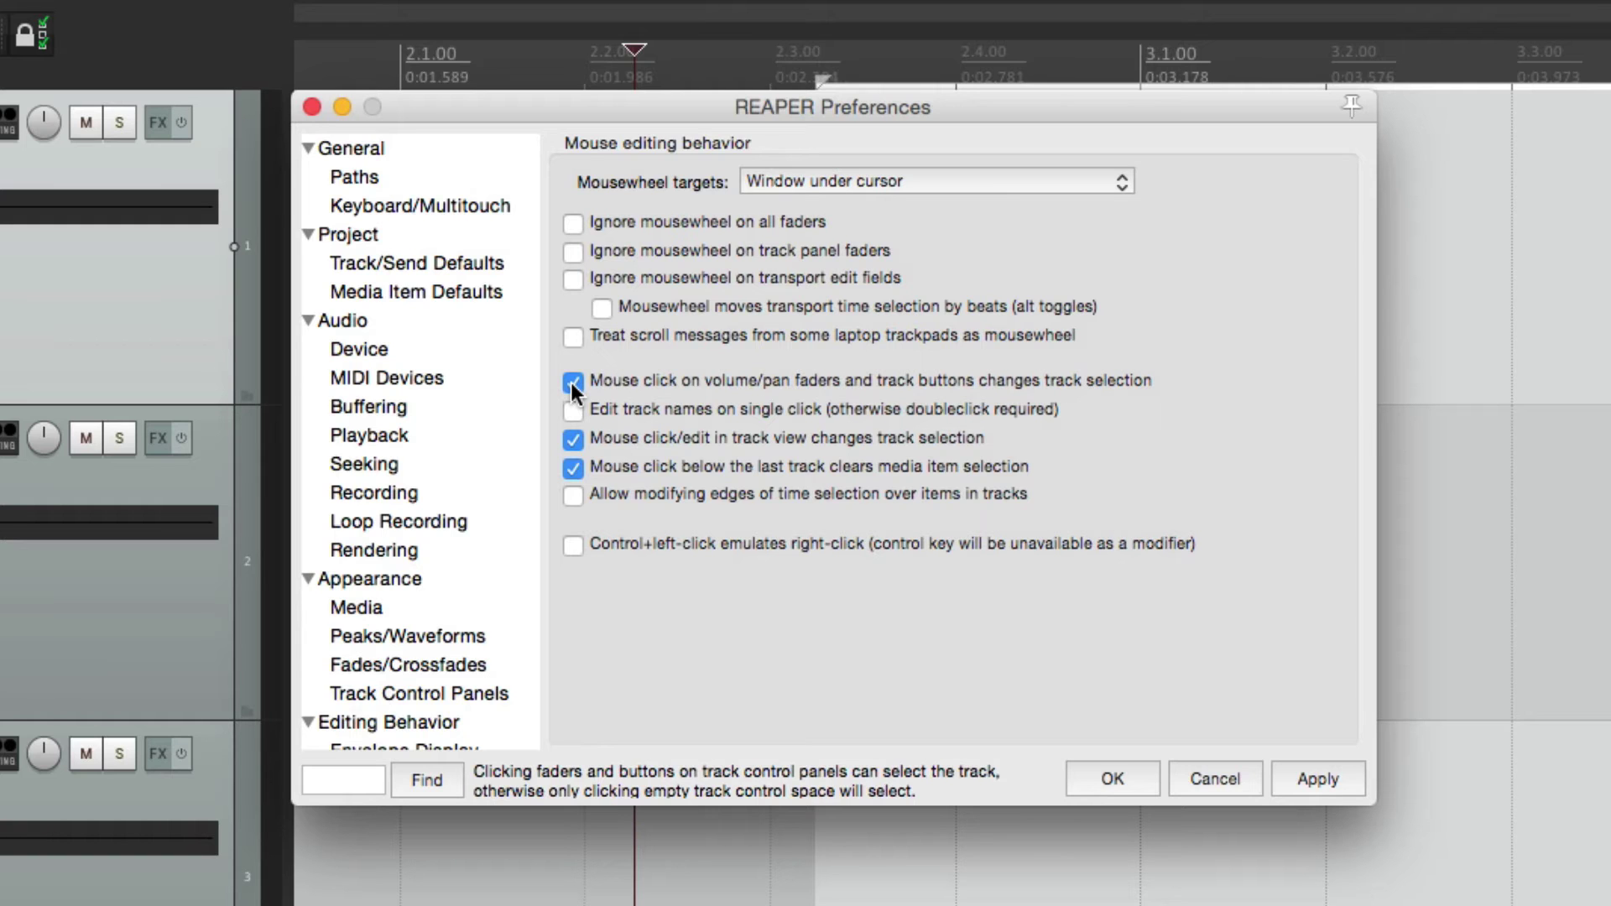
key("Return")
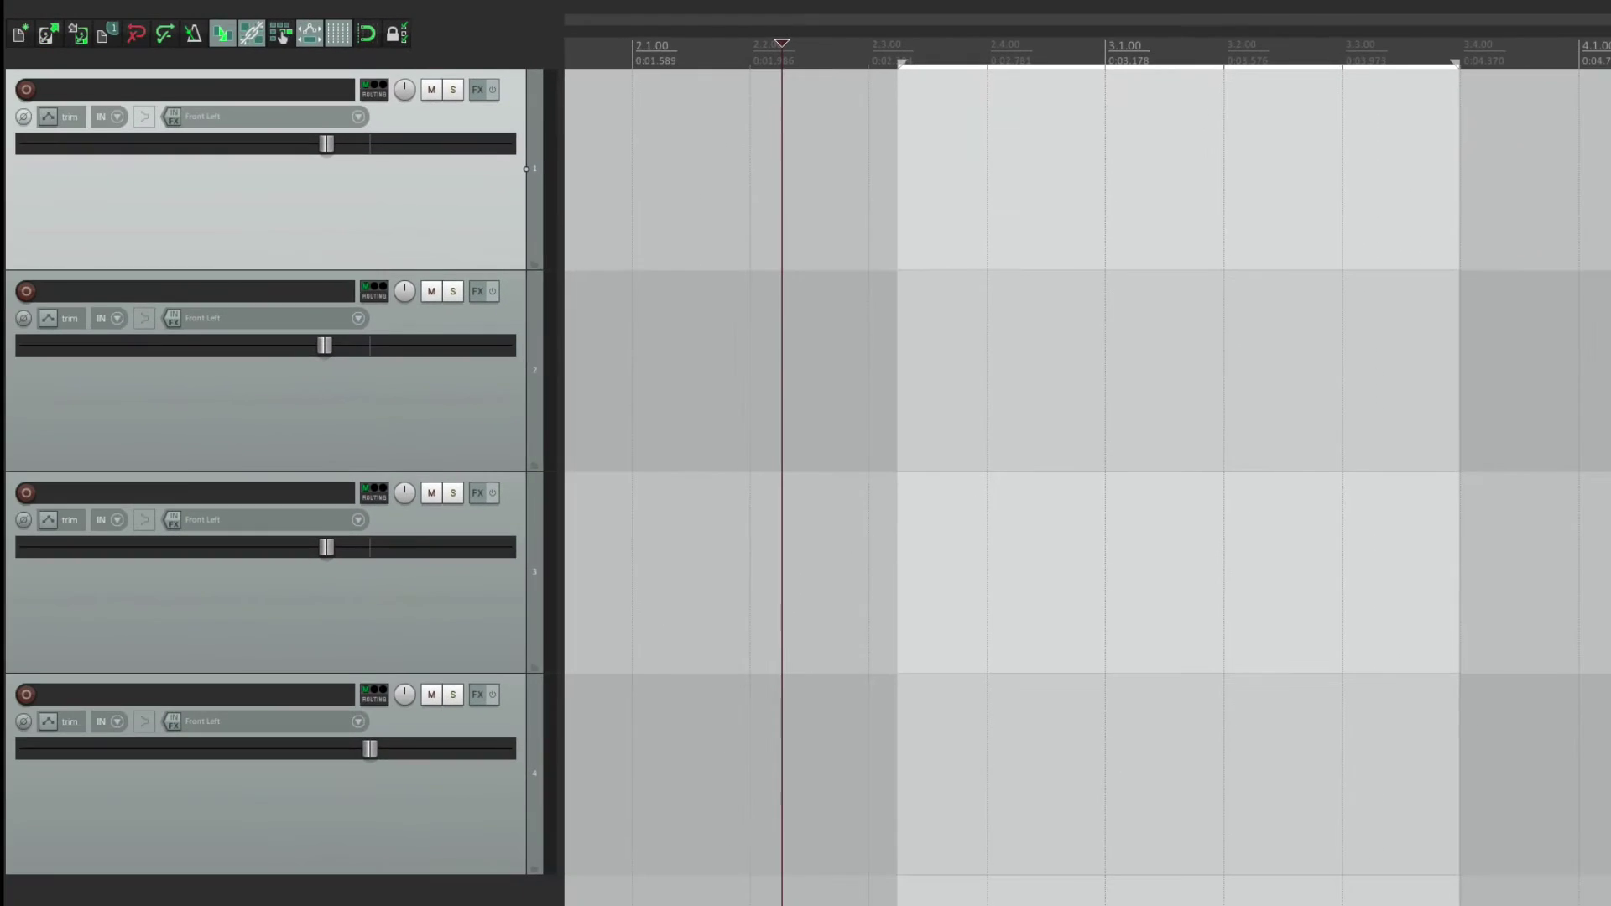
- Select tracks 4 and 2 together, and lower track 1's volume fader slightly
left_click(453, 835)
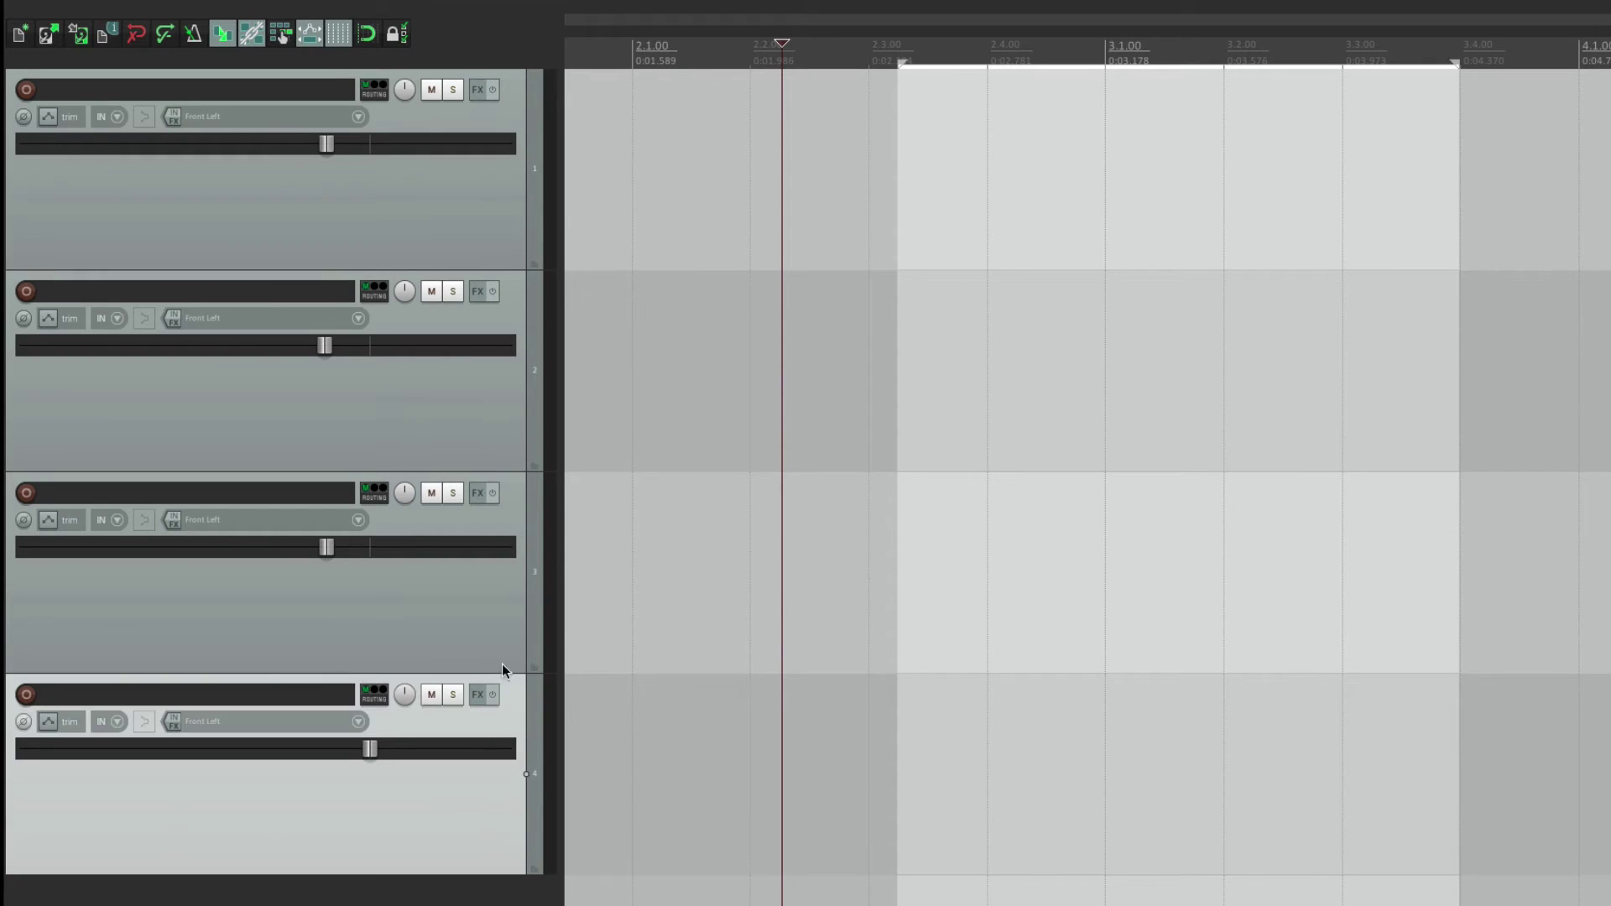
left_click(471, 417, "ctrl")
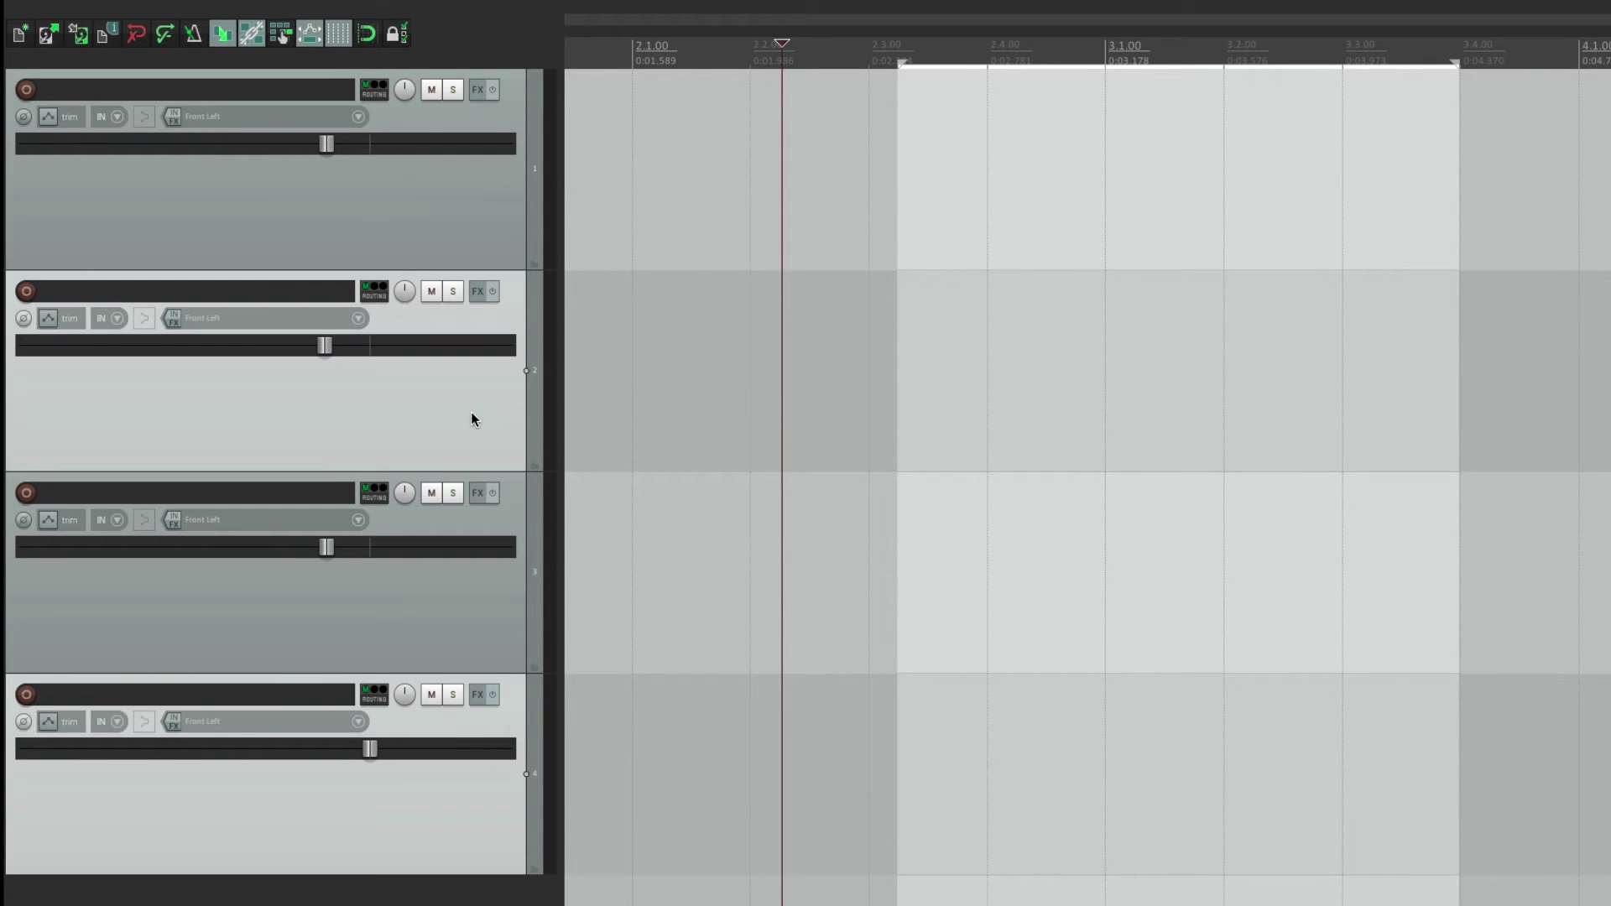
left_click_drag(329, 149, 290, 150)
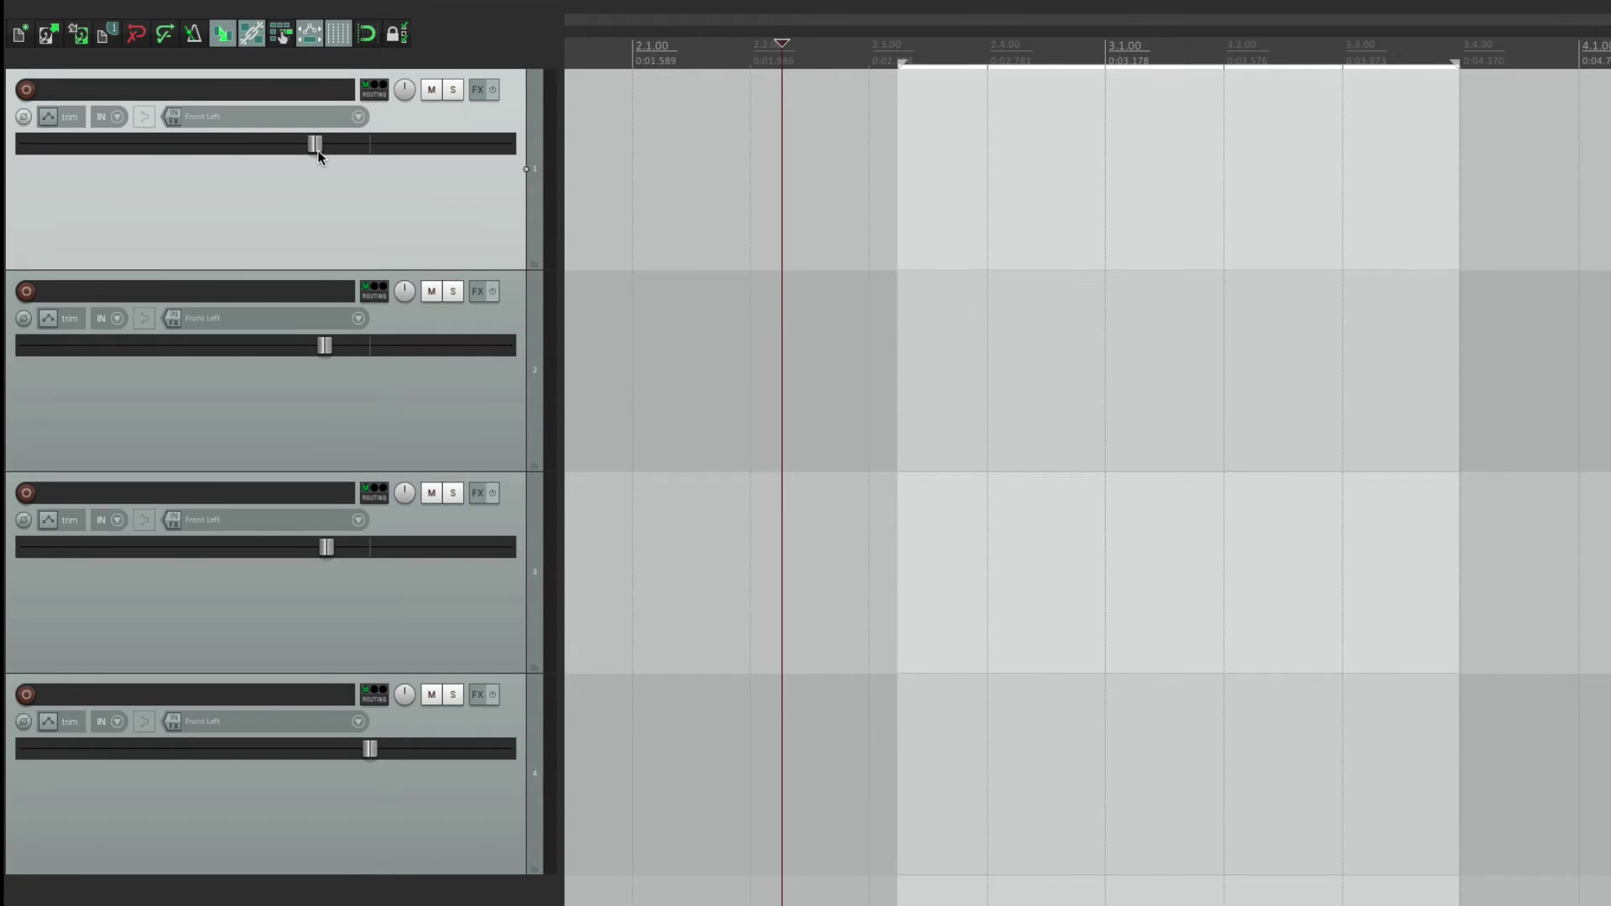
- Select tracks 2 and 4 together and nudge the volume fader of unselected track 1 slightly up and down
left_click(415, 454)
left_click(453, 821, "ctrl")
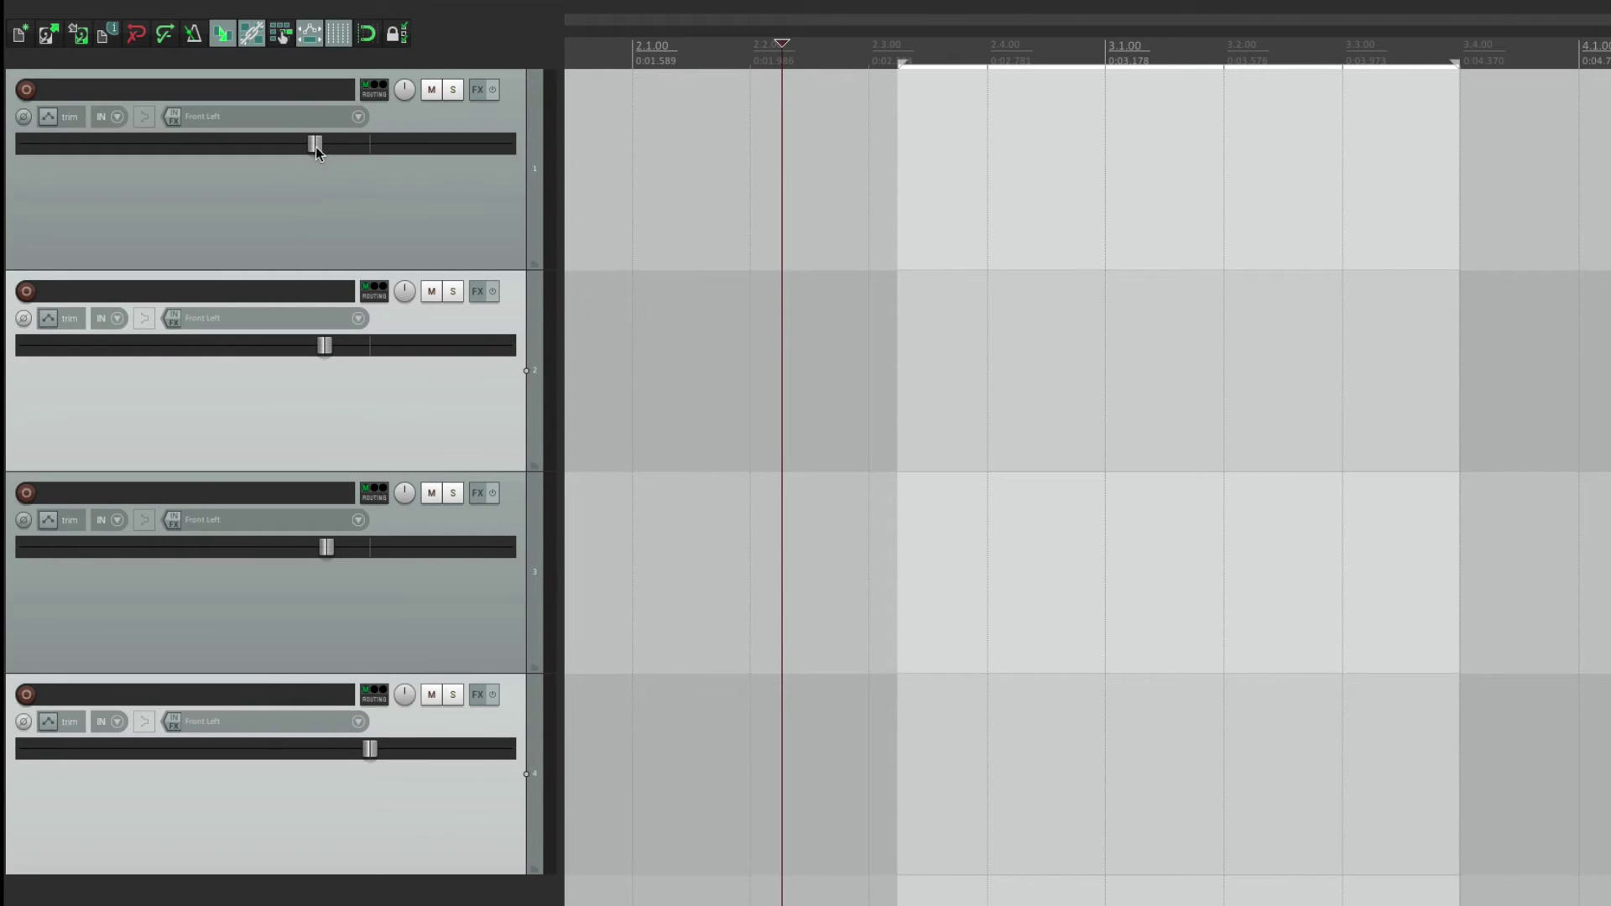
scroll(314, 144, "up", 1)
scroll(407, 90, "left", 2)
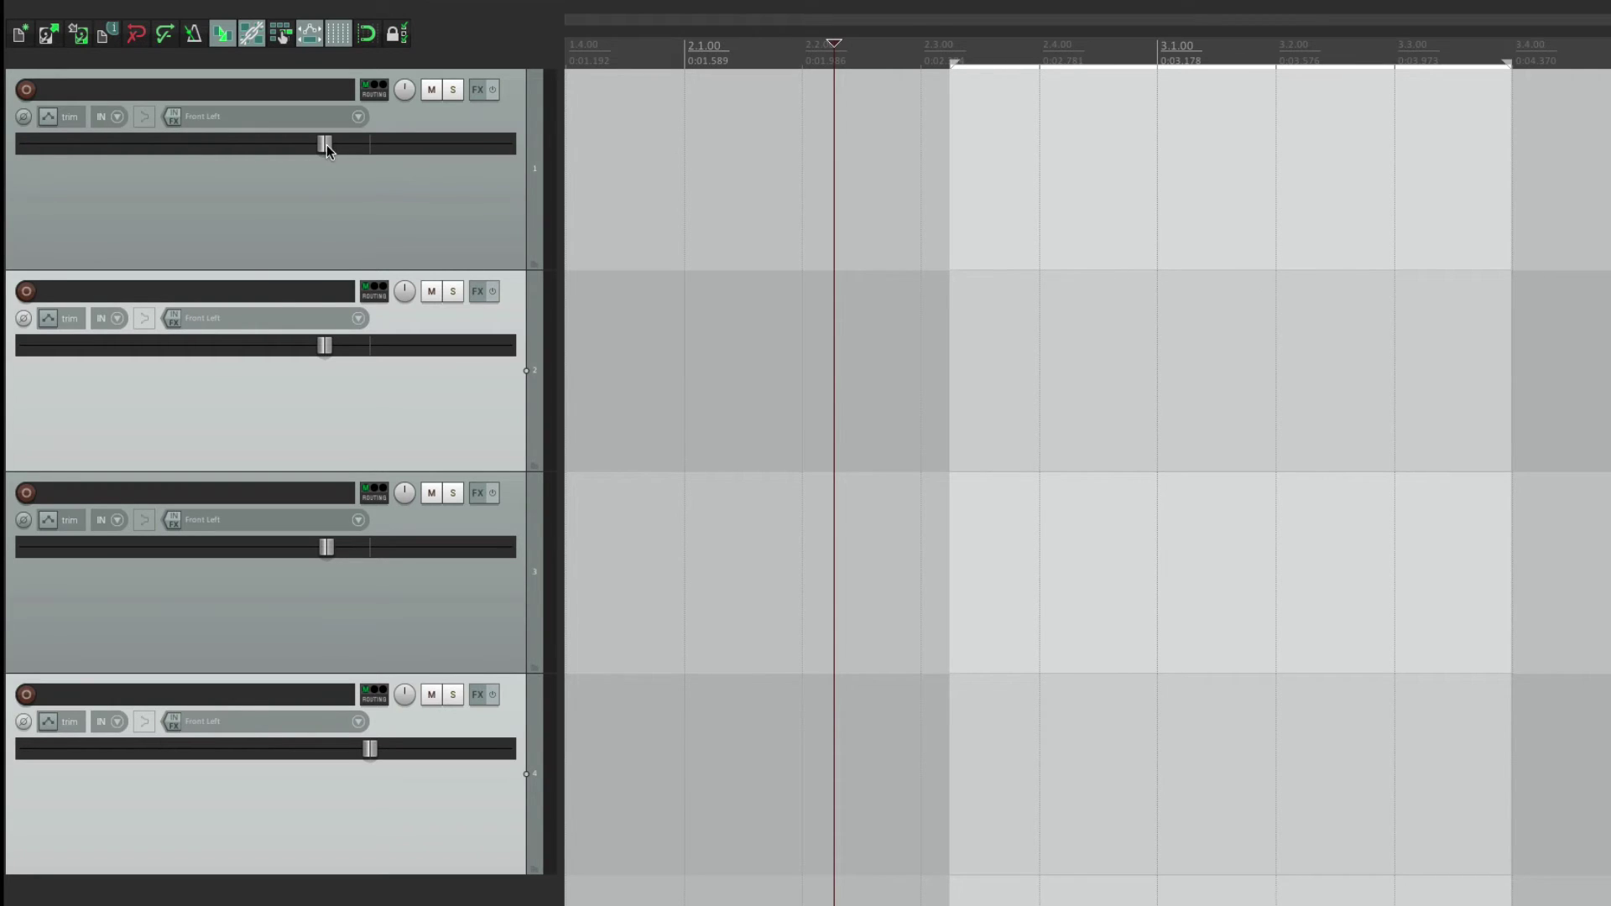
left_click_drag(326, 144, 321, 145)
- Turn off the preference that lets clicks on volume/pan faders and track buttons change track selection
key("super+comma")
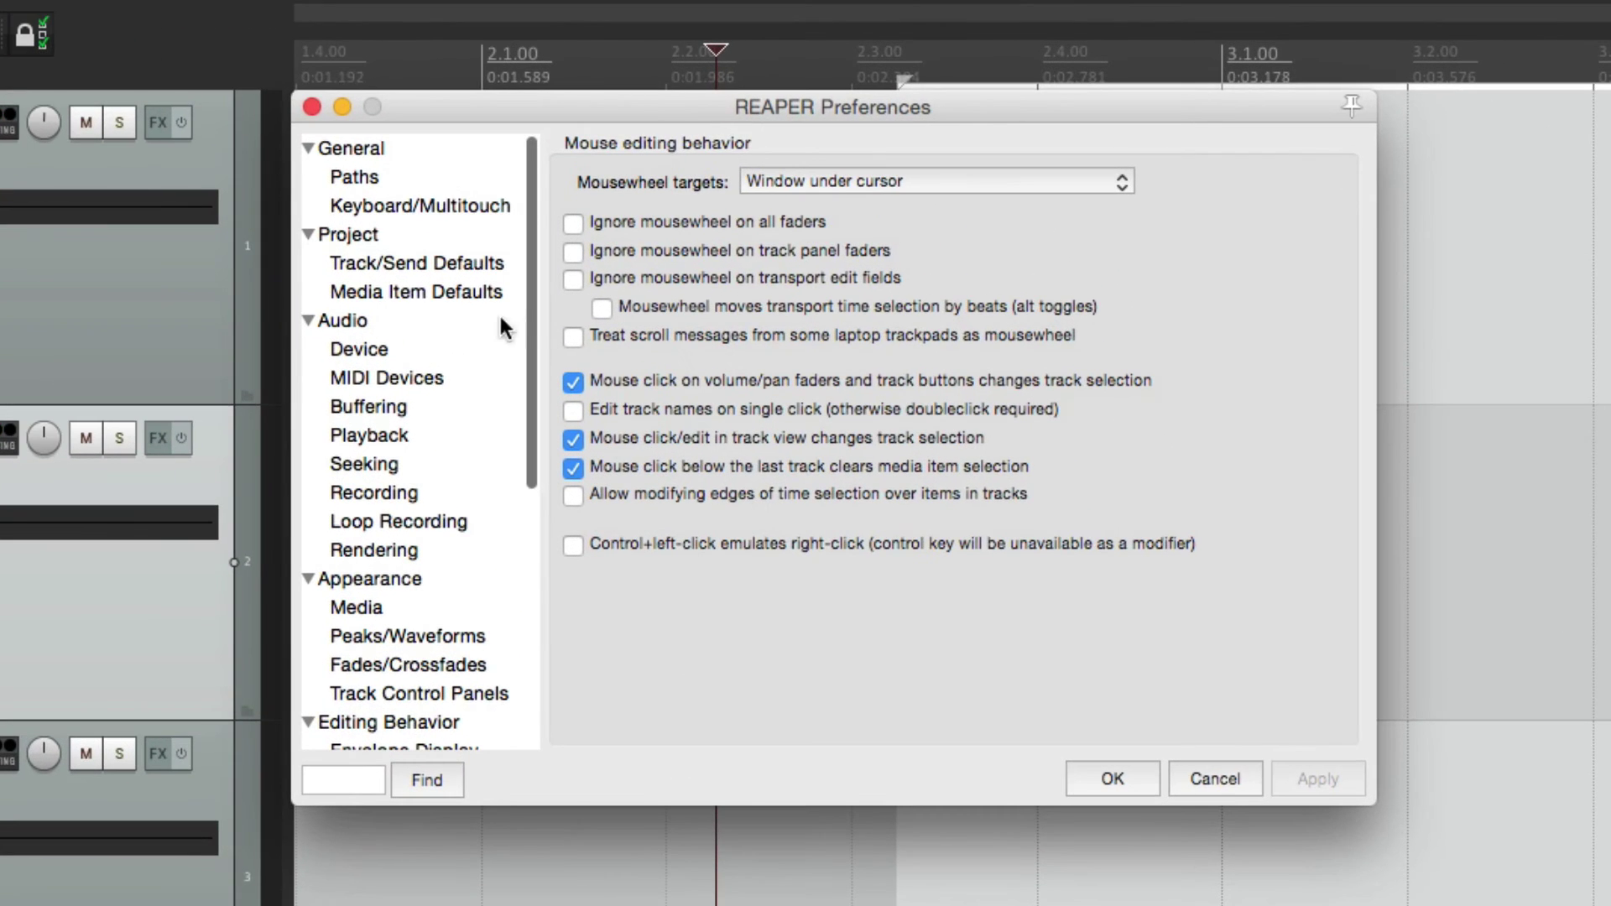
mouse_move(608, 391)
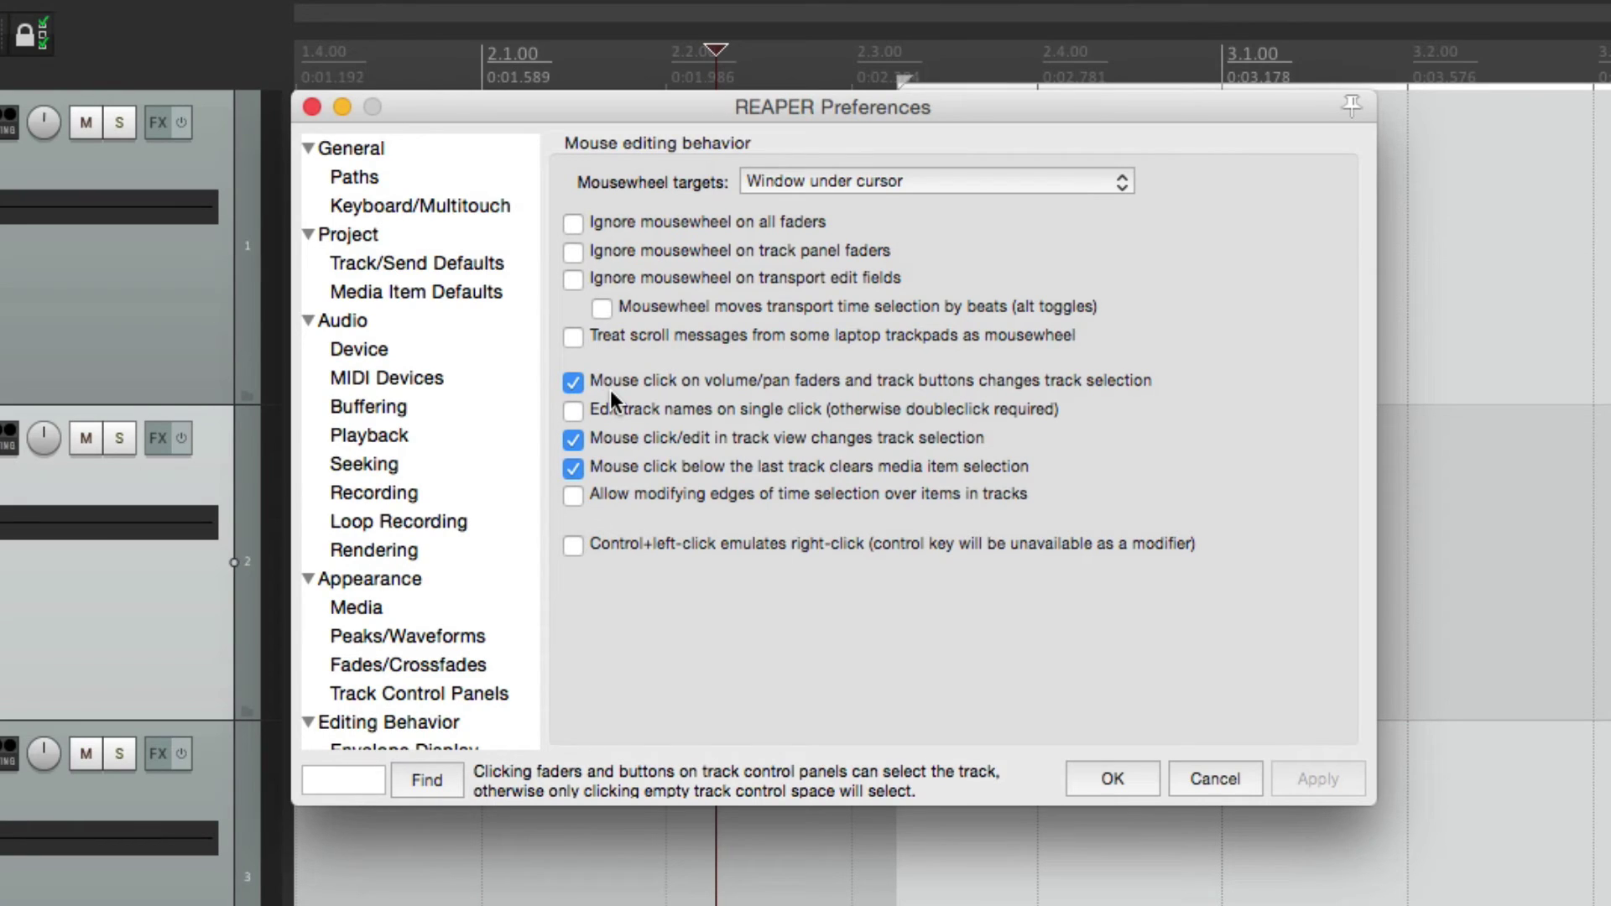
left_click(575, 385)
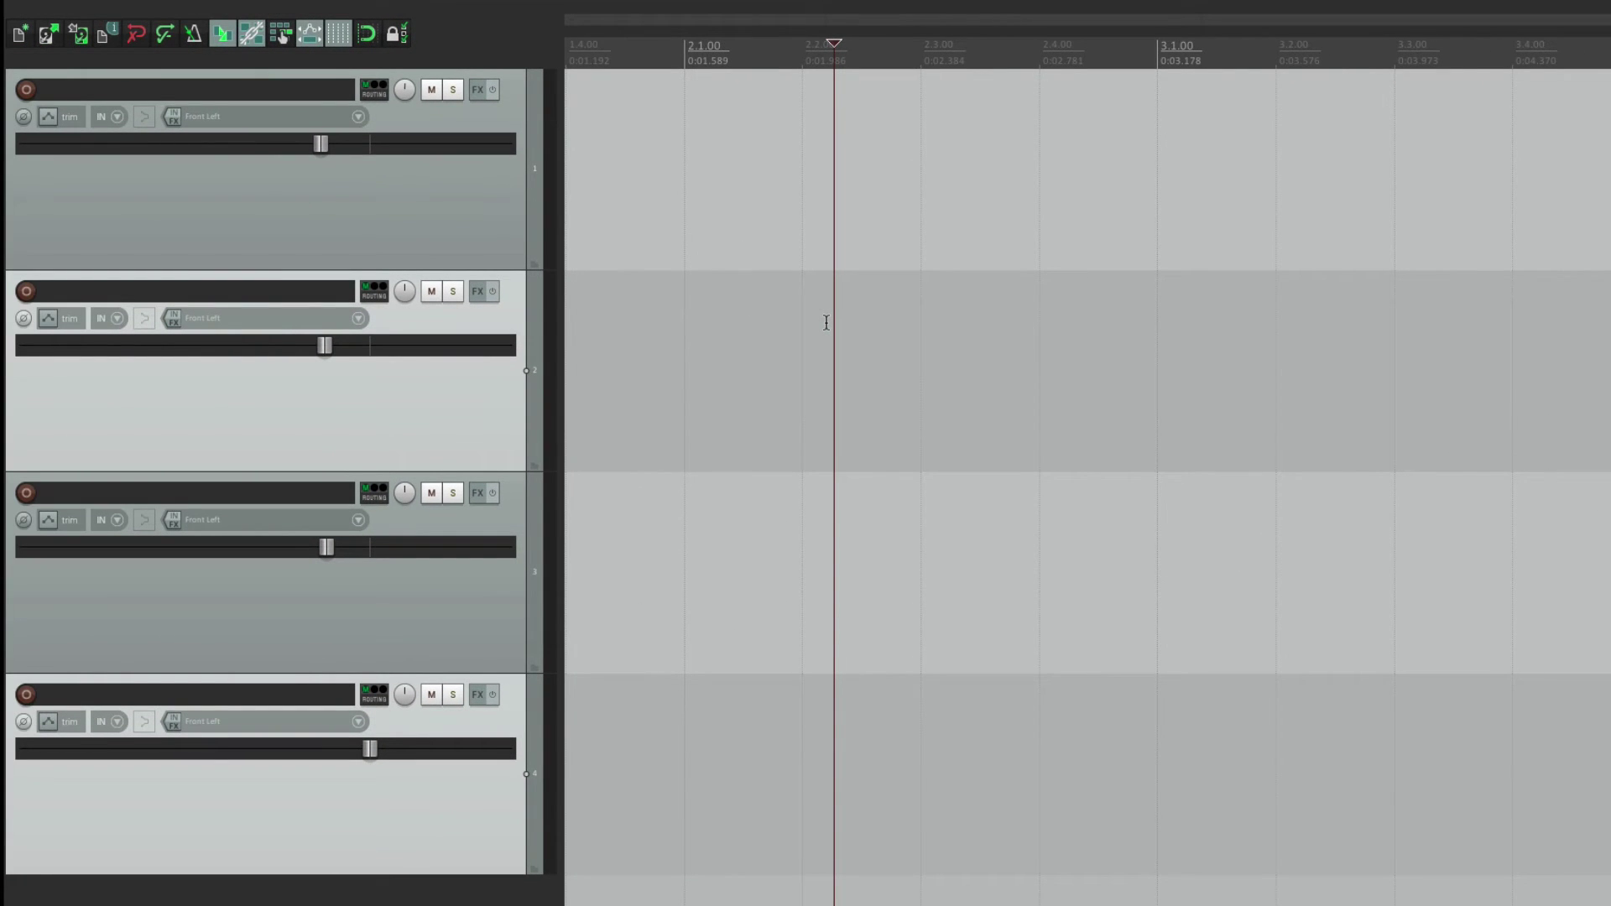
- Open the name fields of tracks 1 and 2 for editing, leaving both names blank
double_click(219, 87)
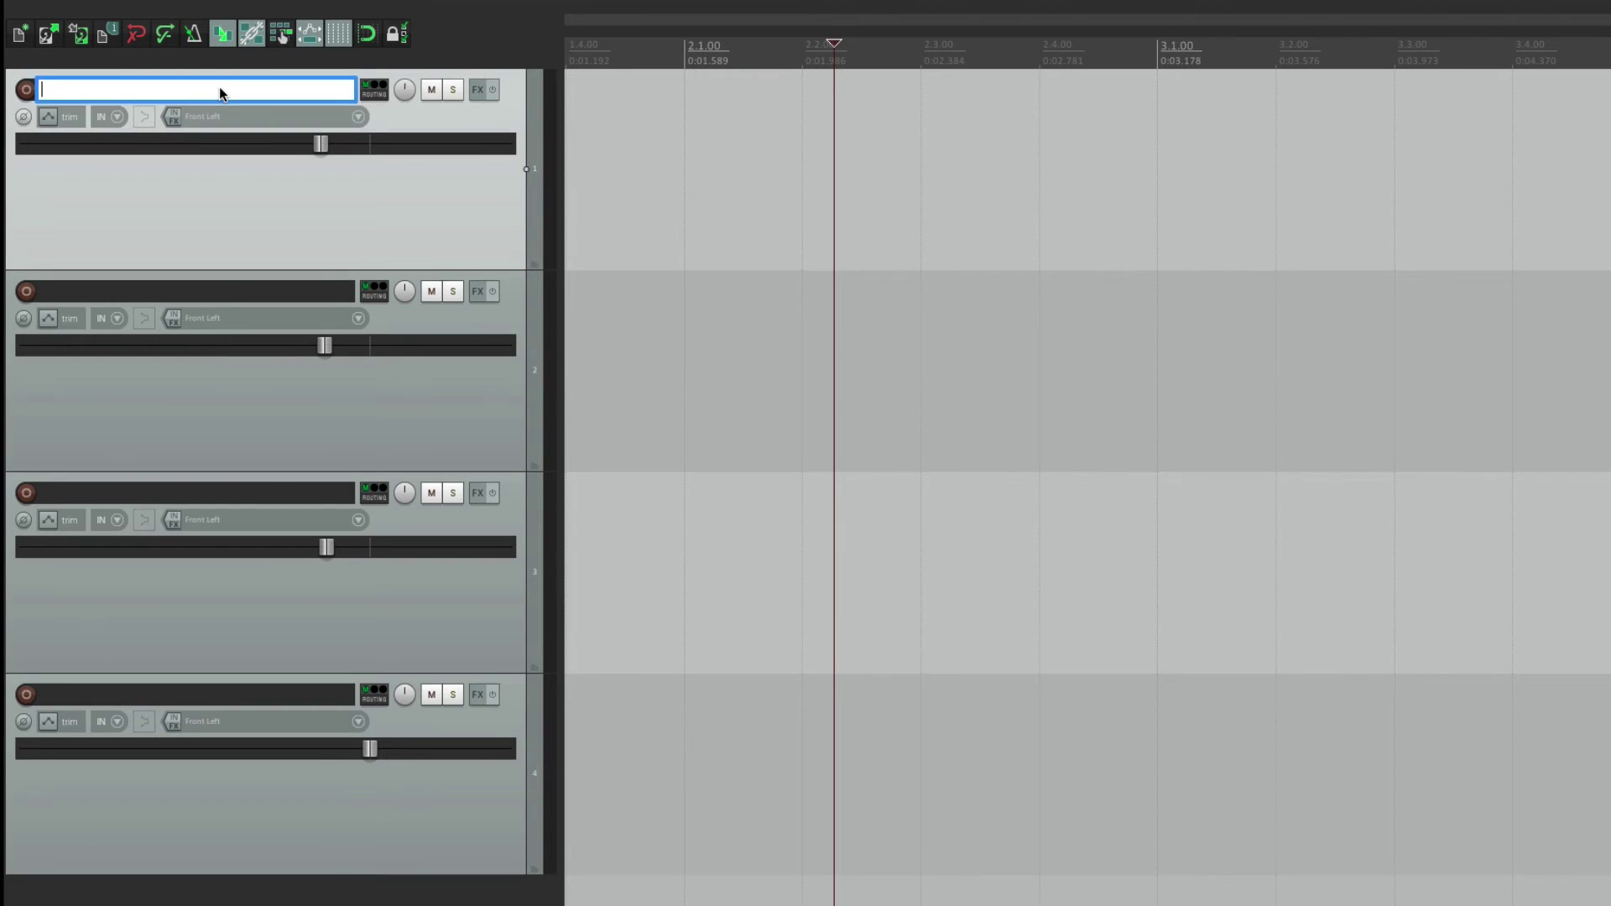
double_click(199, 293)
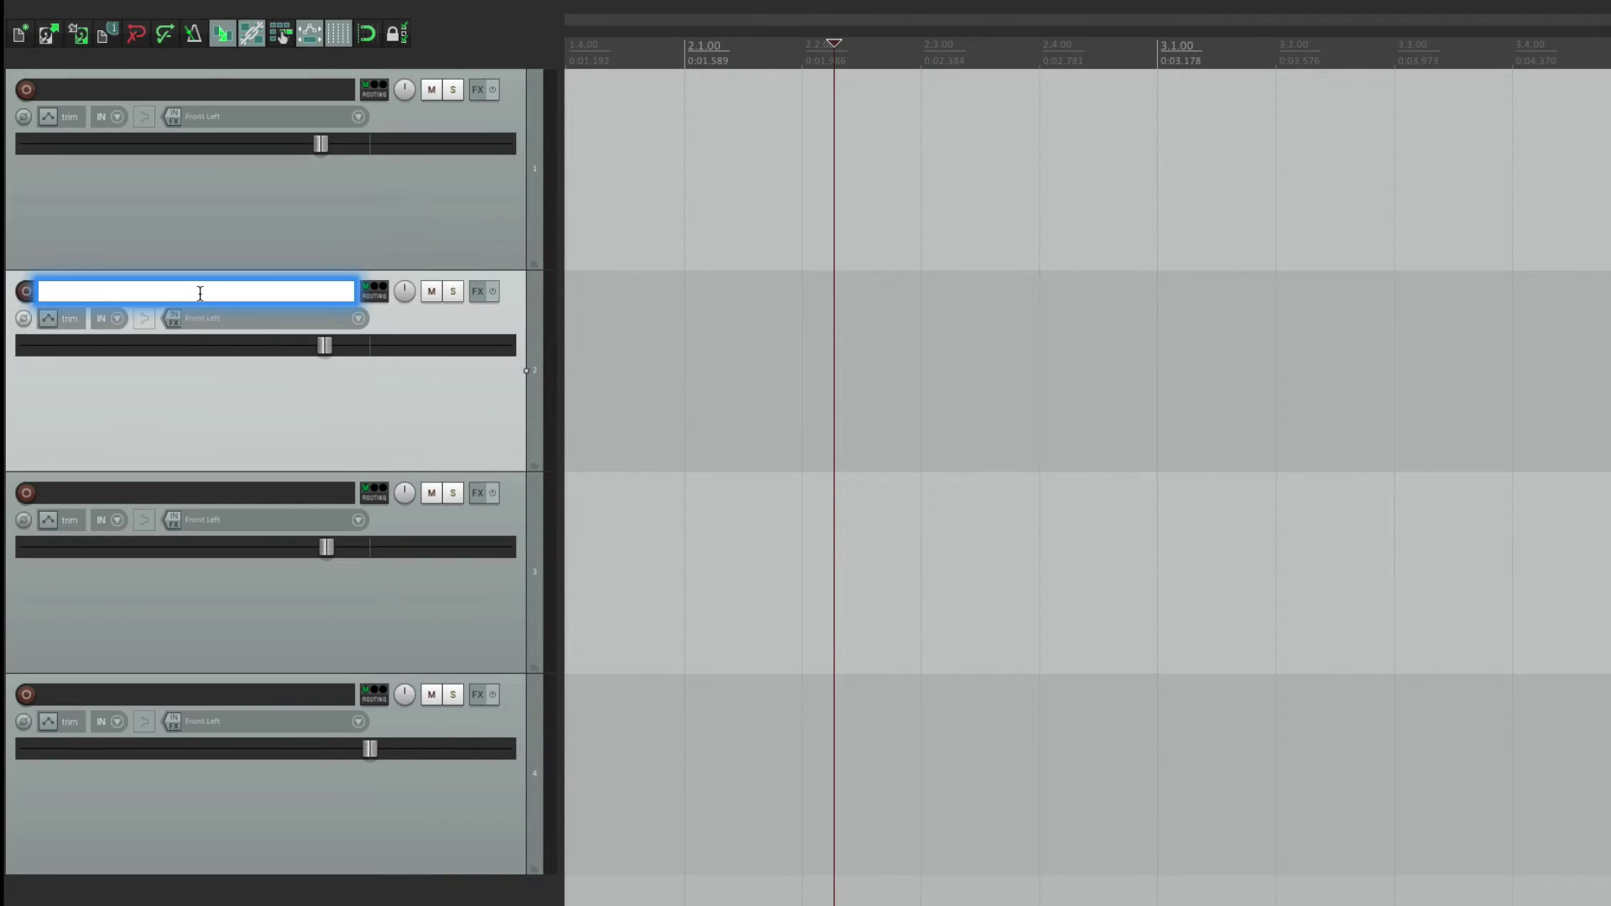
key("Return")
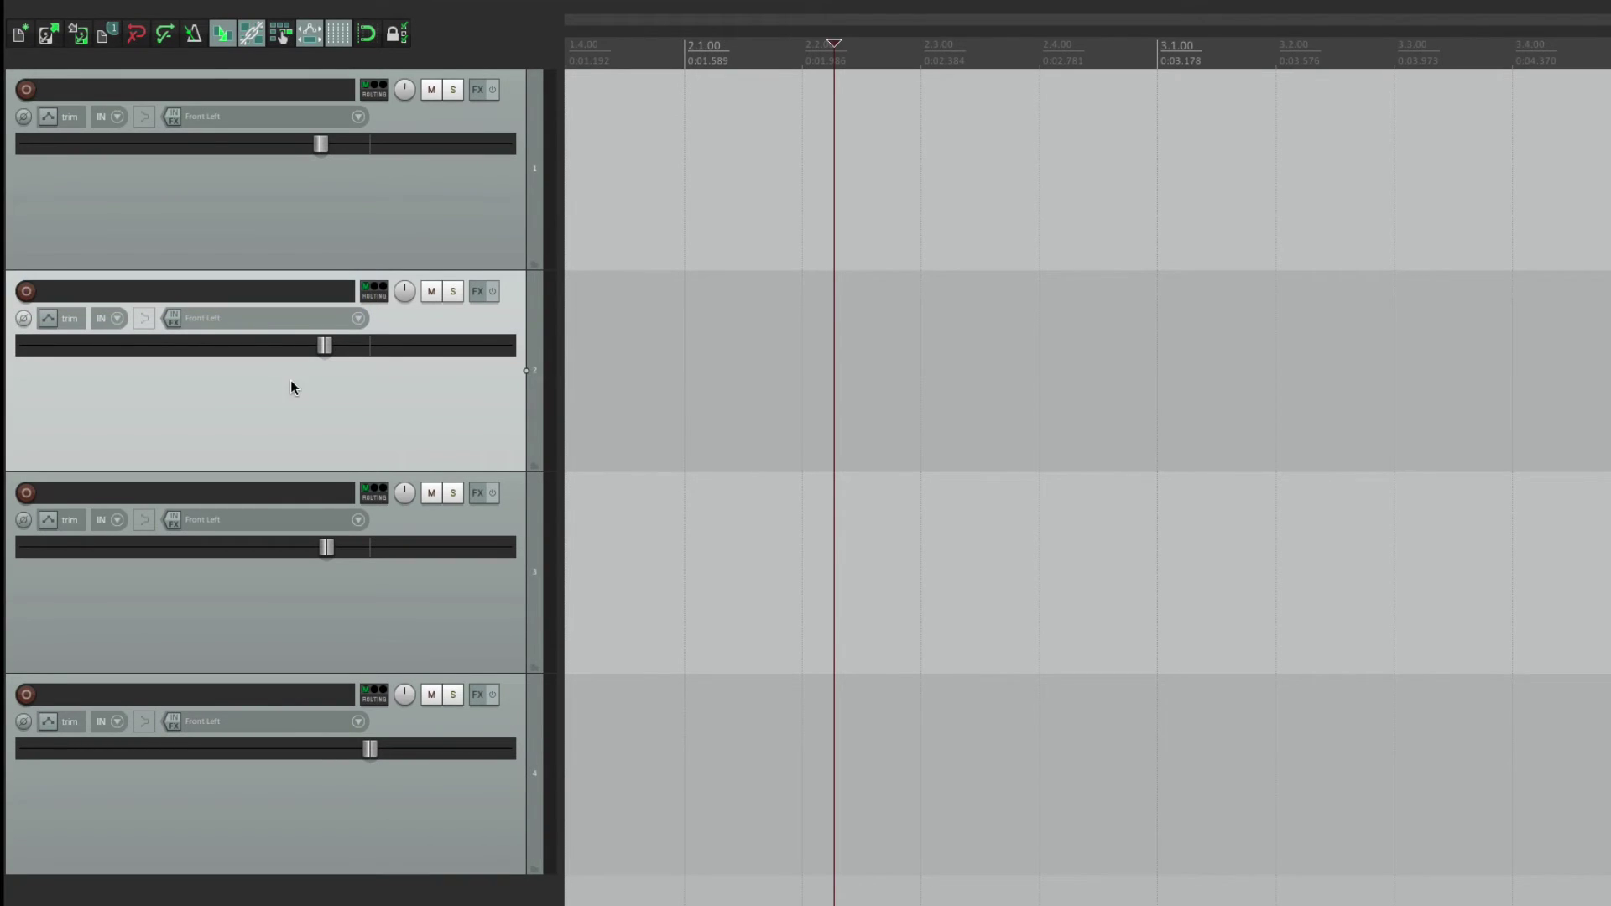
- Enable the preference for editing track names on a single click
key("super+comma")
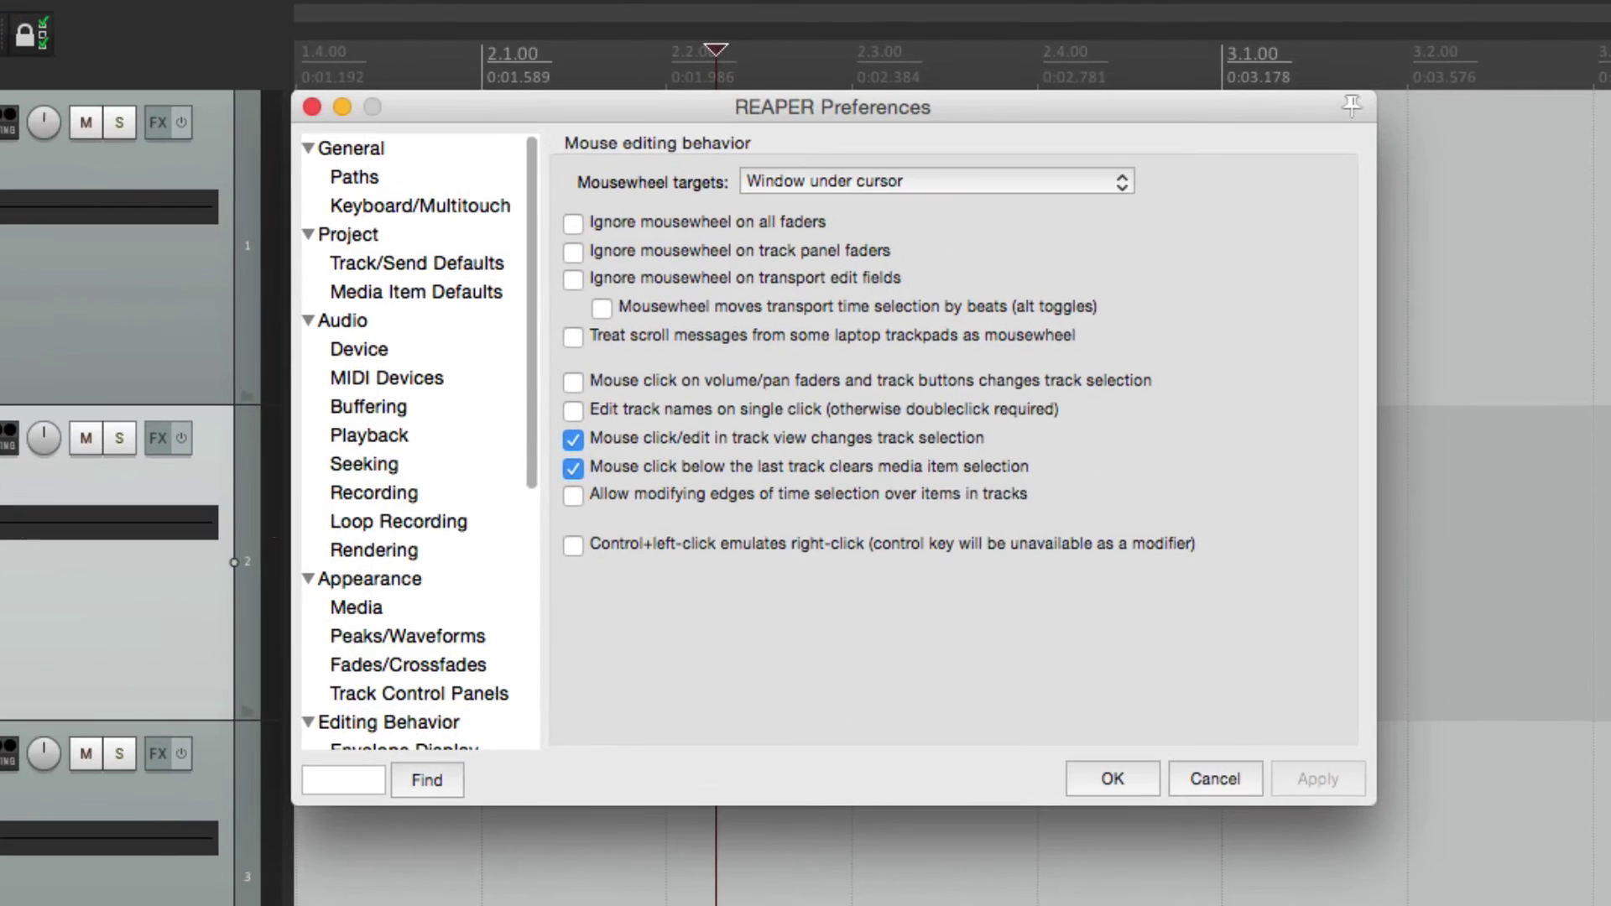
left_click(573, 411)
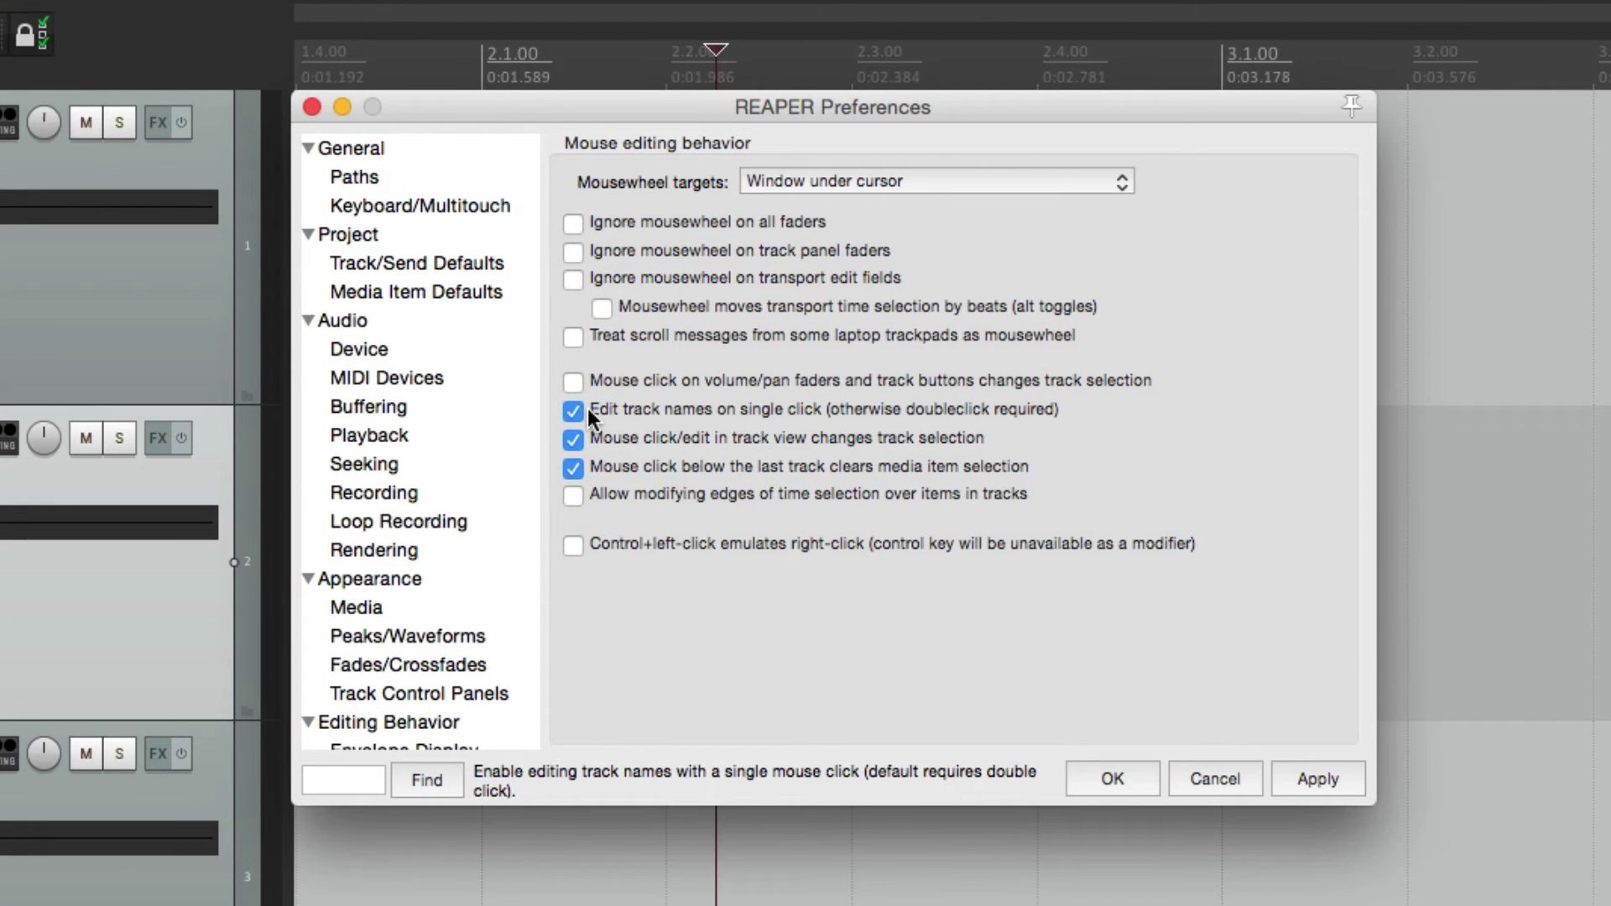
key("Return")
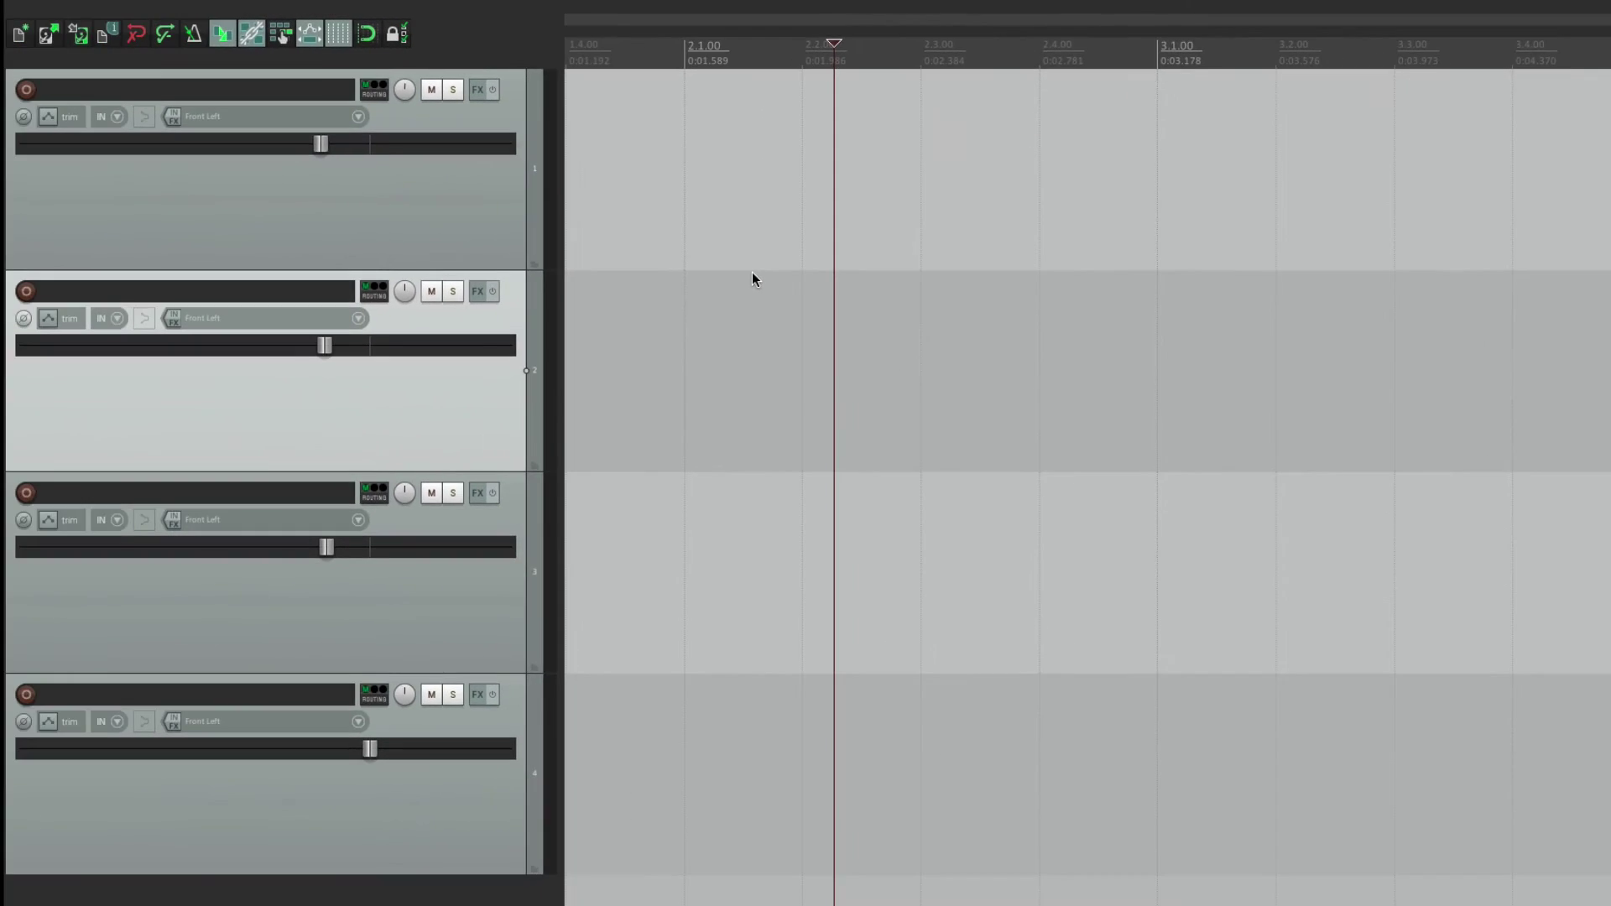
- Test single-click name editing on tracks 1, 2 and 3 without entering any names
left_click(290, 89)
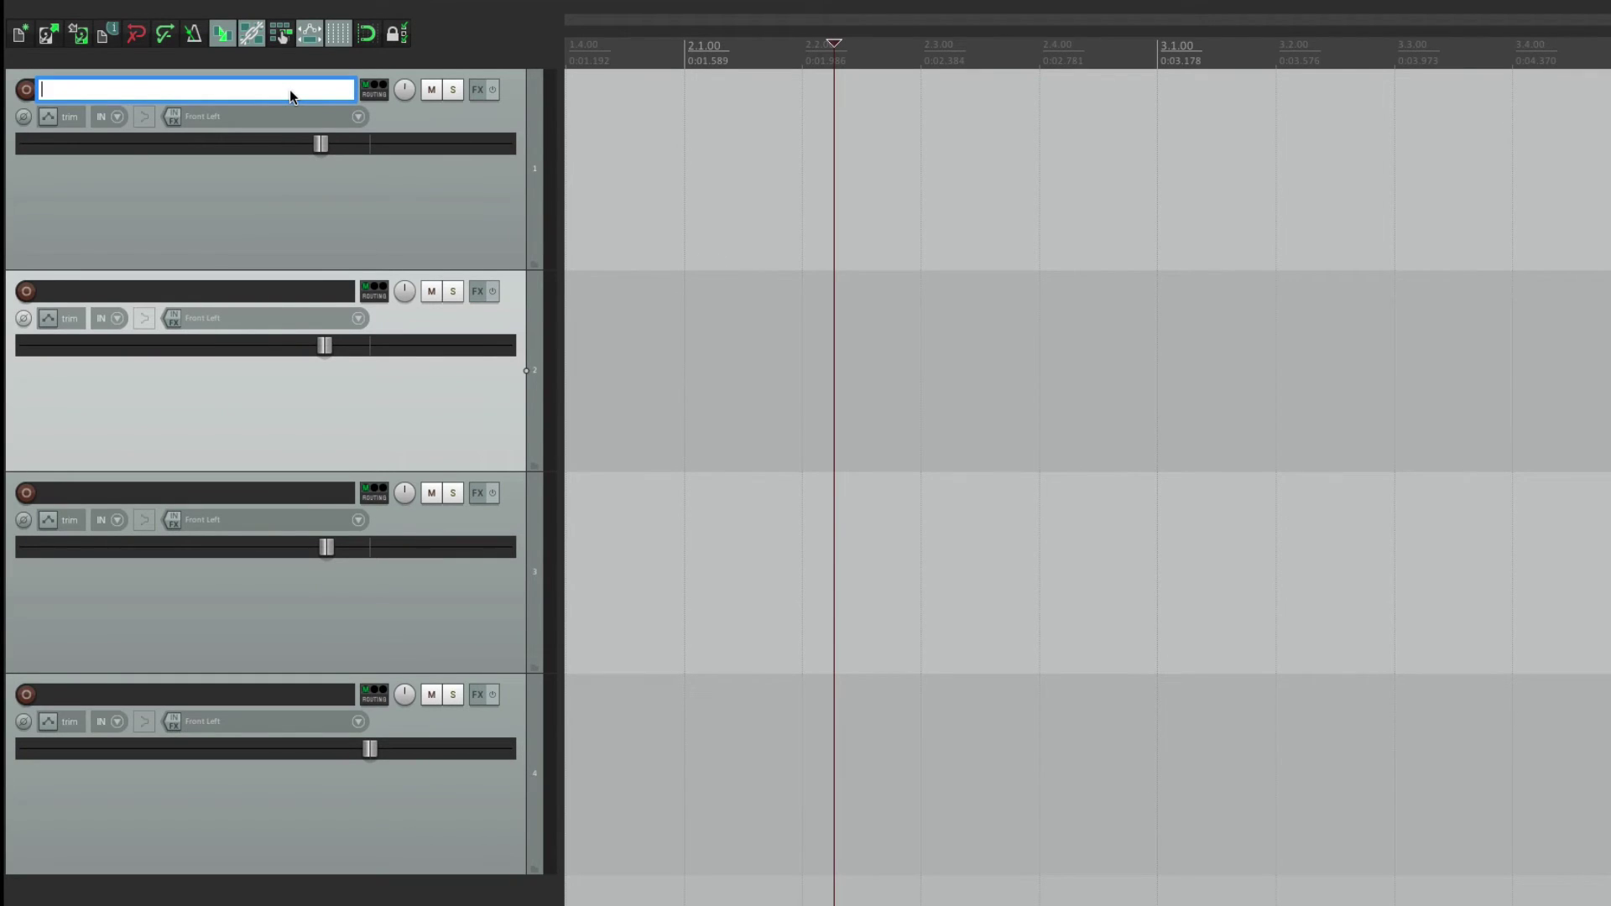
left_click(275, 292)
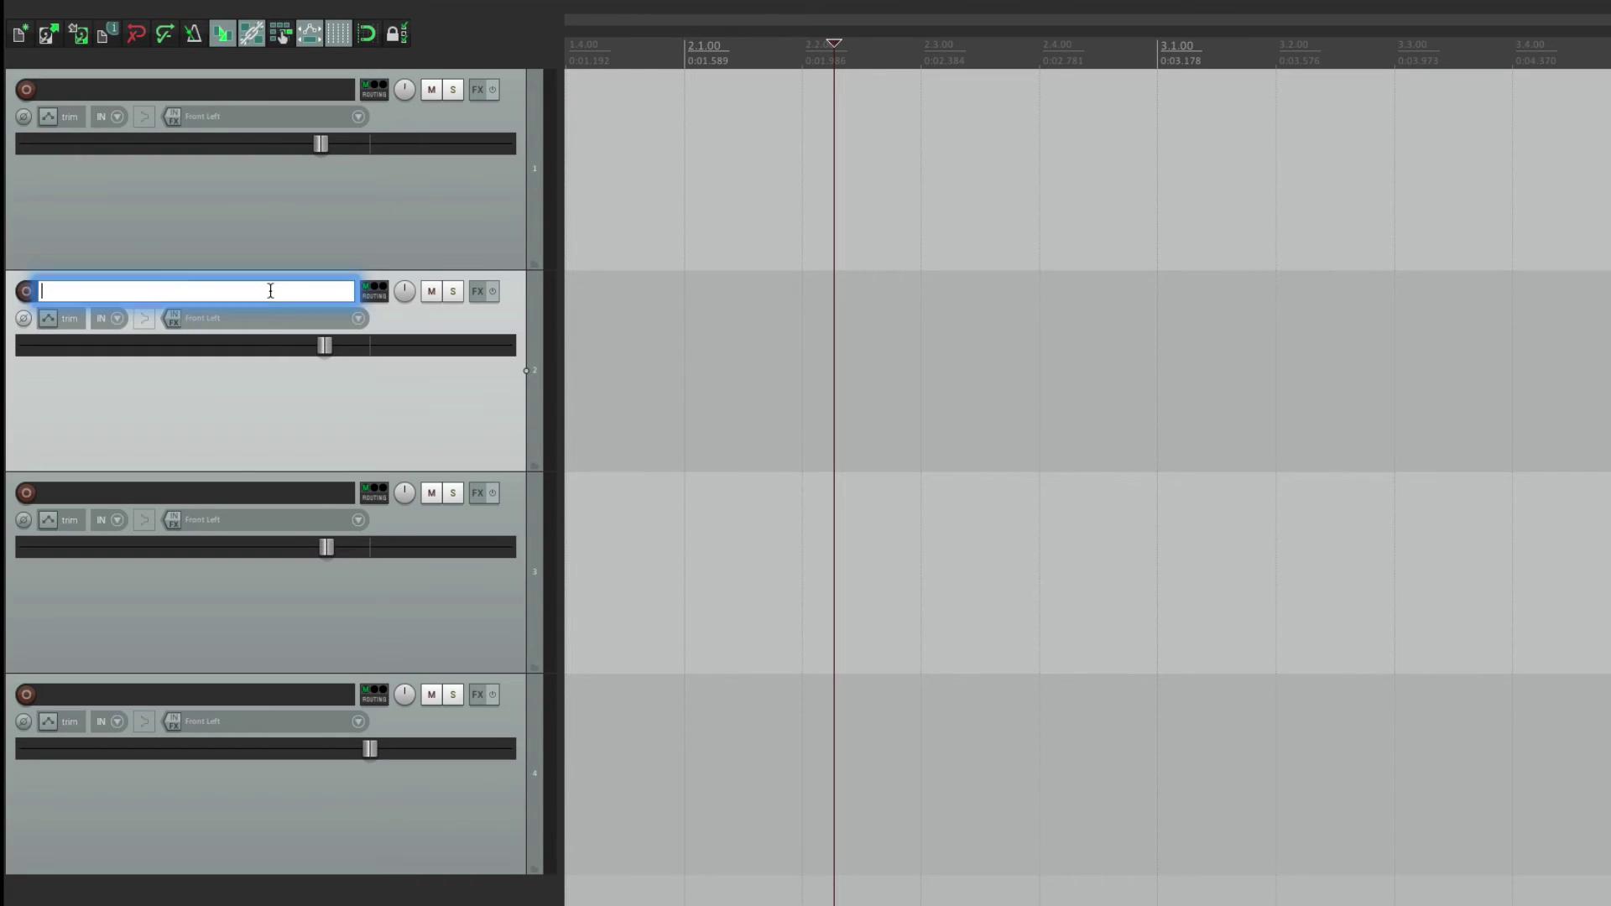
left_click(237, 493)
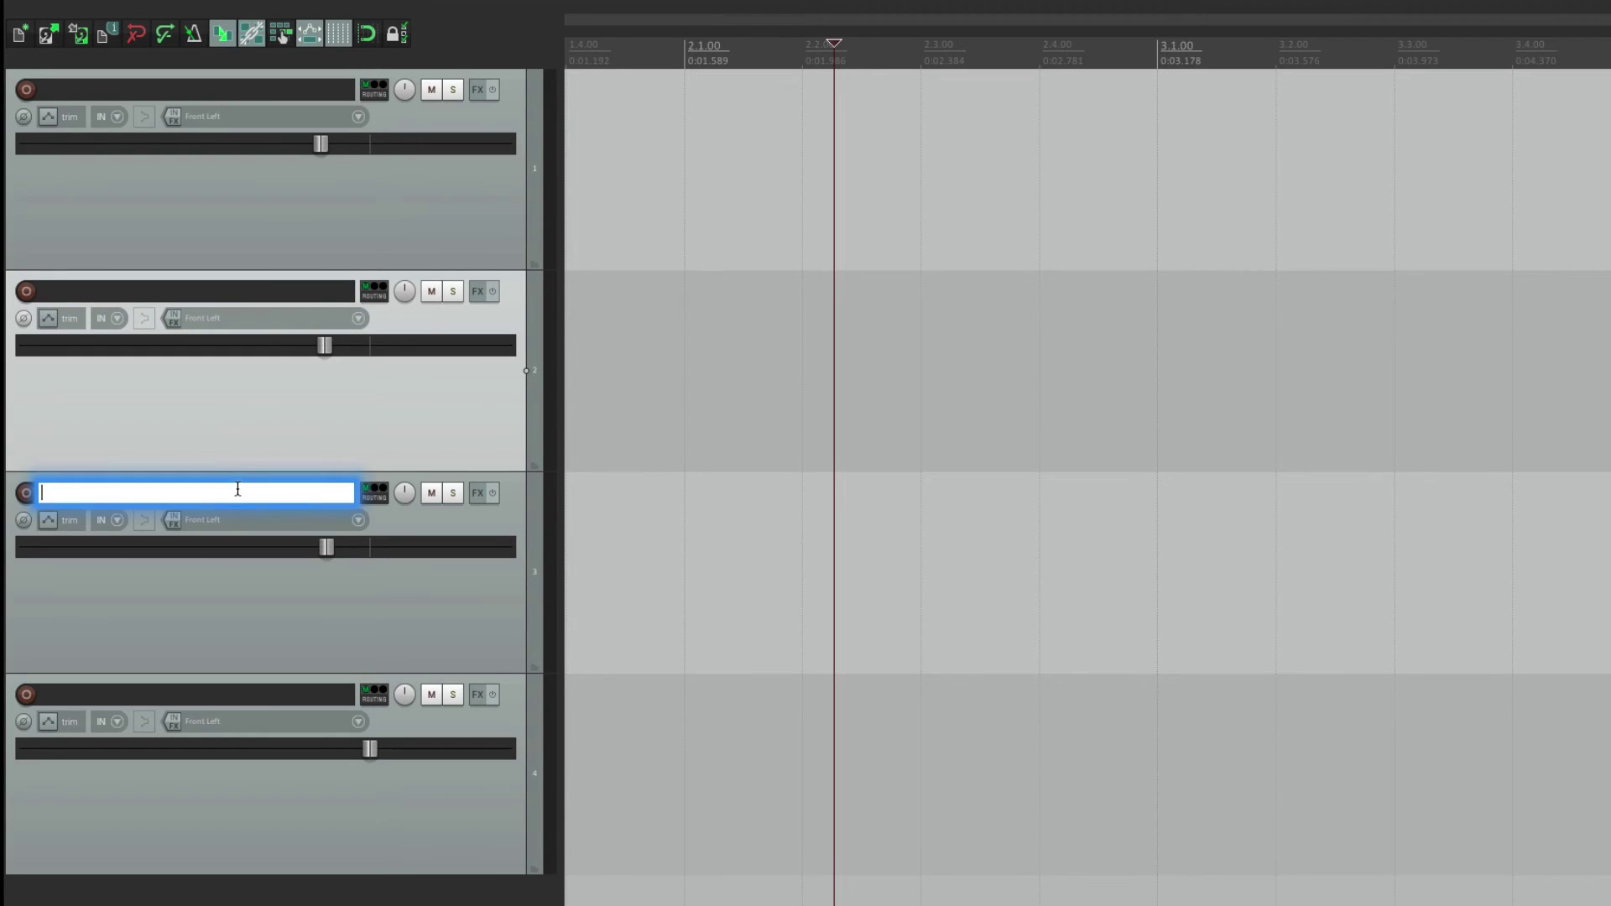
left_click(258, 88)
- Disable the preference for editing track names on a single click
key("super+comma")
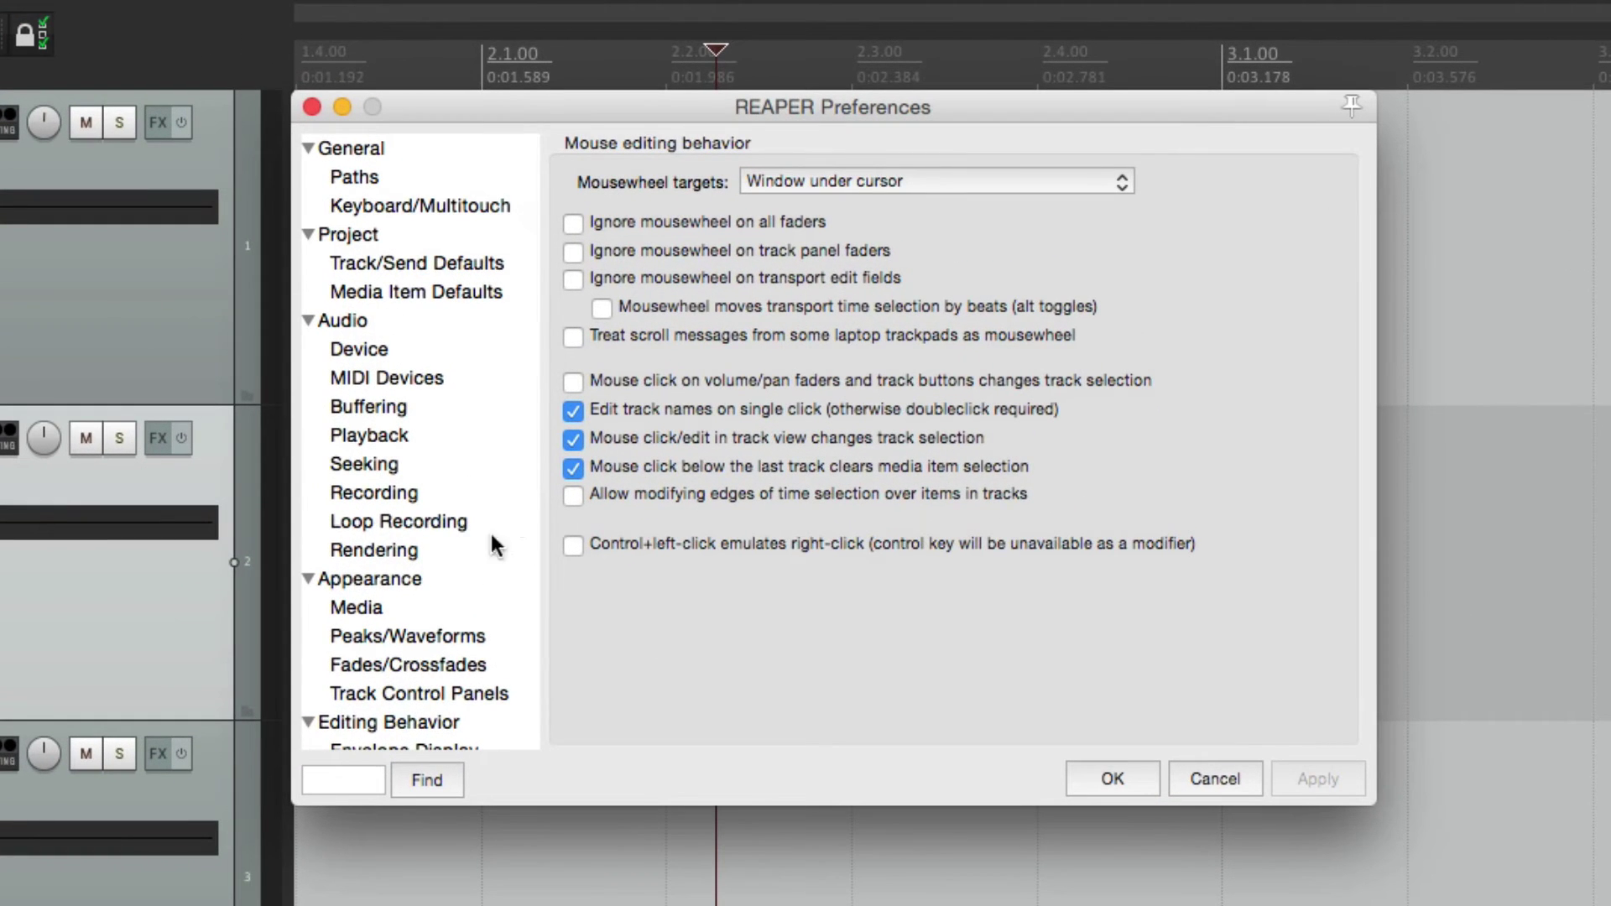
left_click(568, 411)
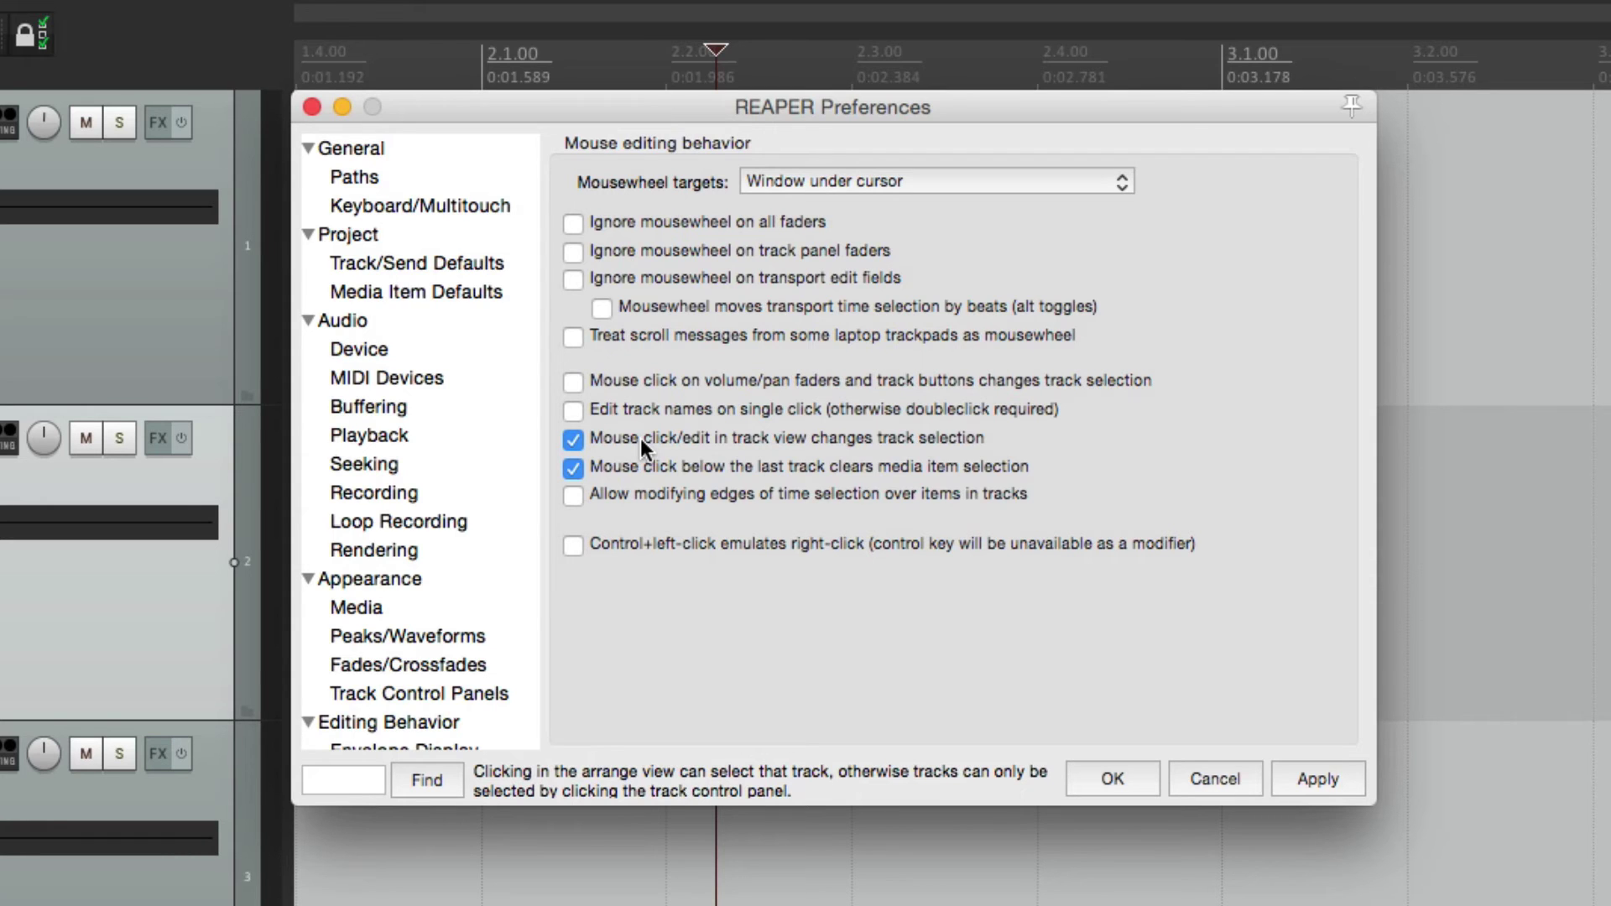
key("Return")
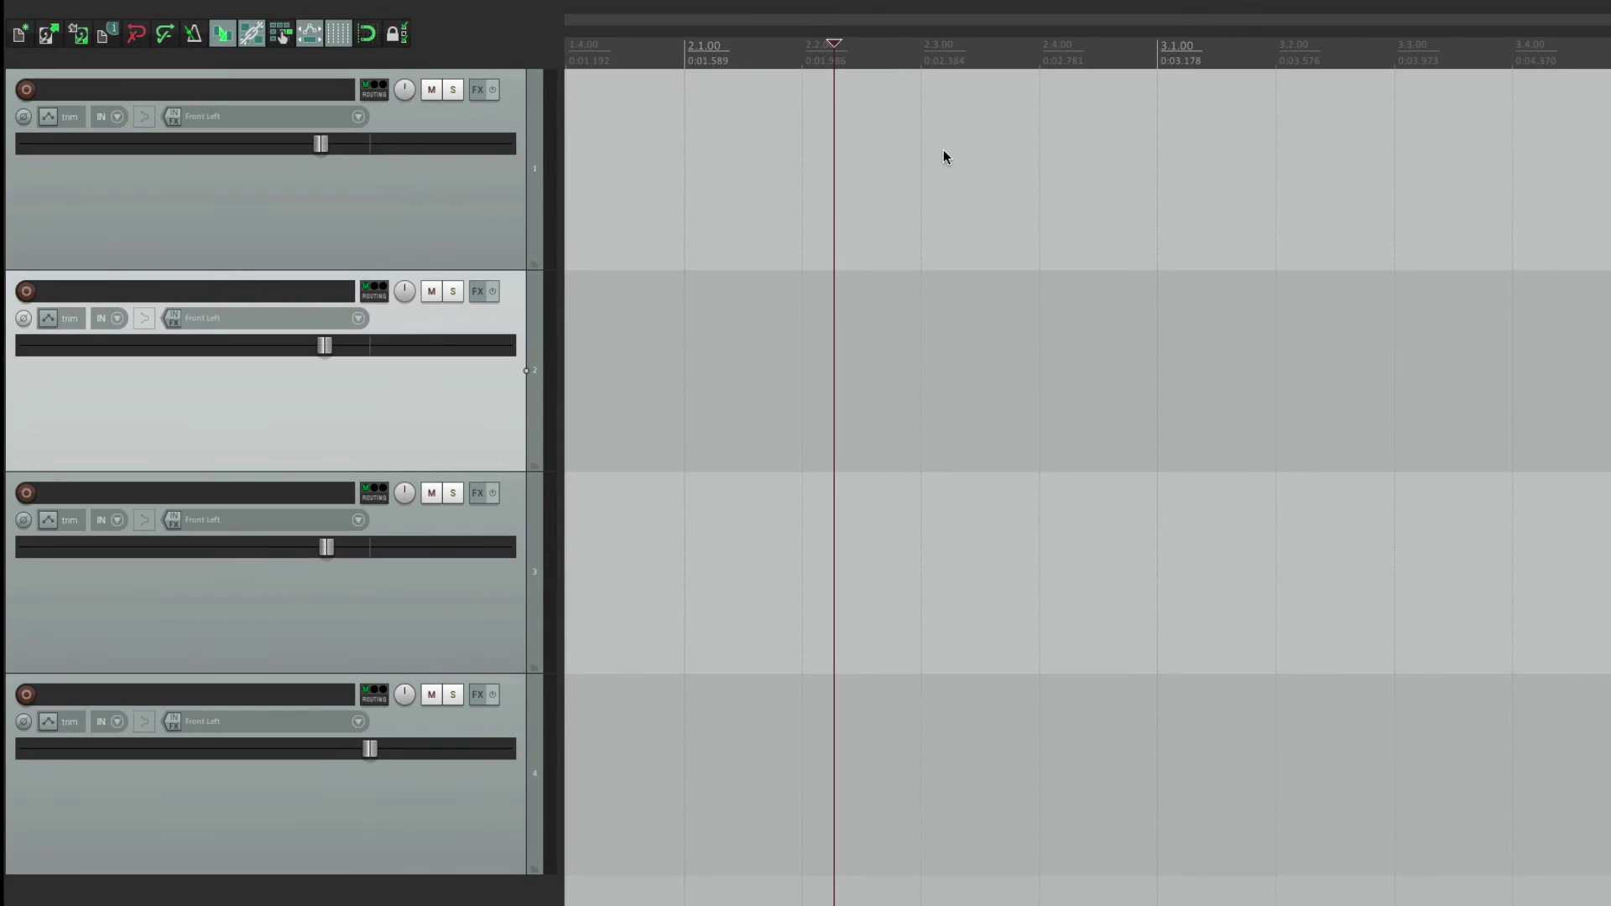
- Place the edit cursor at various points on all four tracks in the arrange view, ending on track 2
left_click(944, 153)
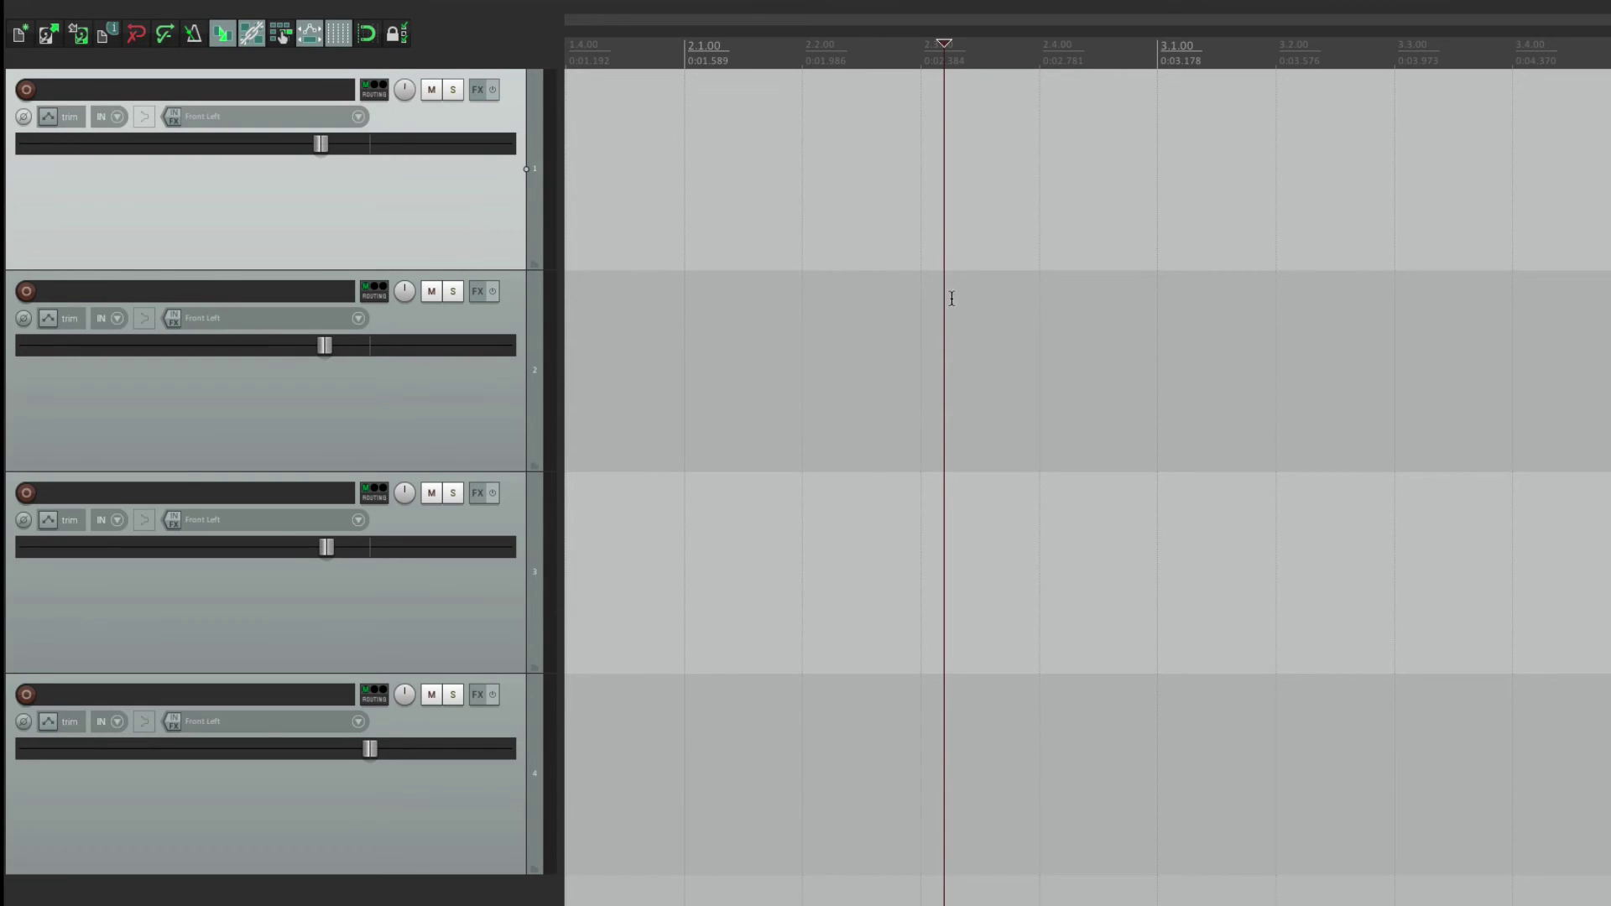
left_click(983, 314)
left_click(1126, 537)
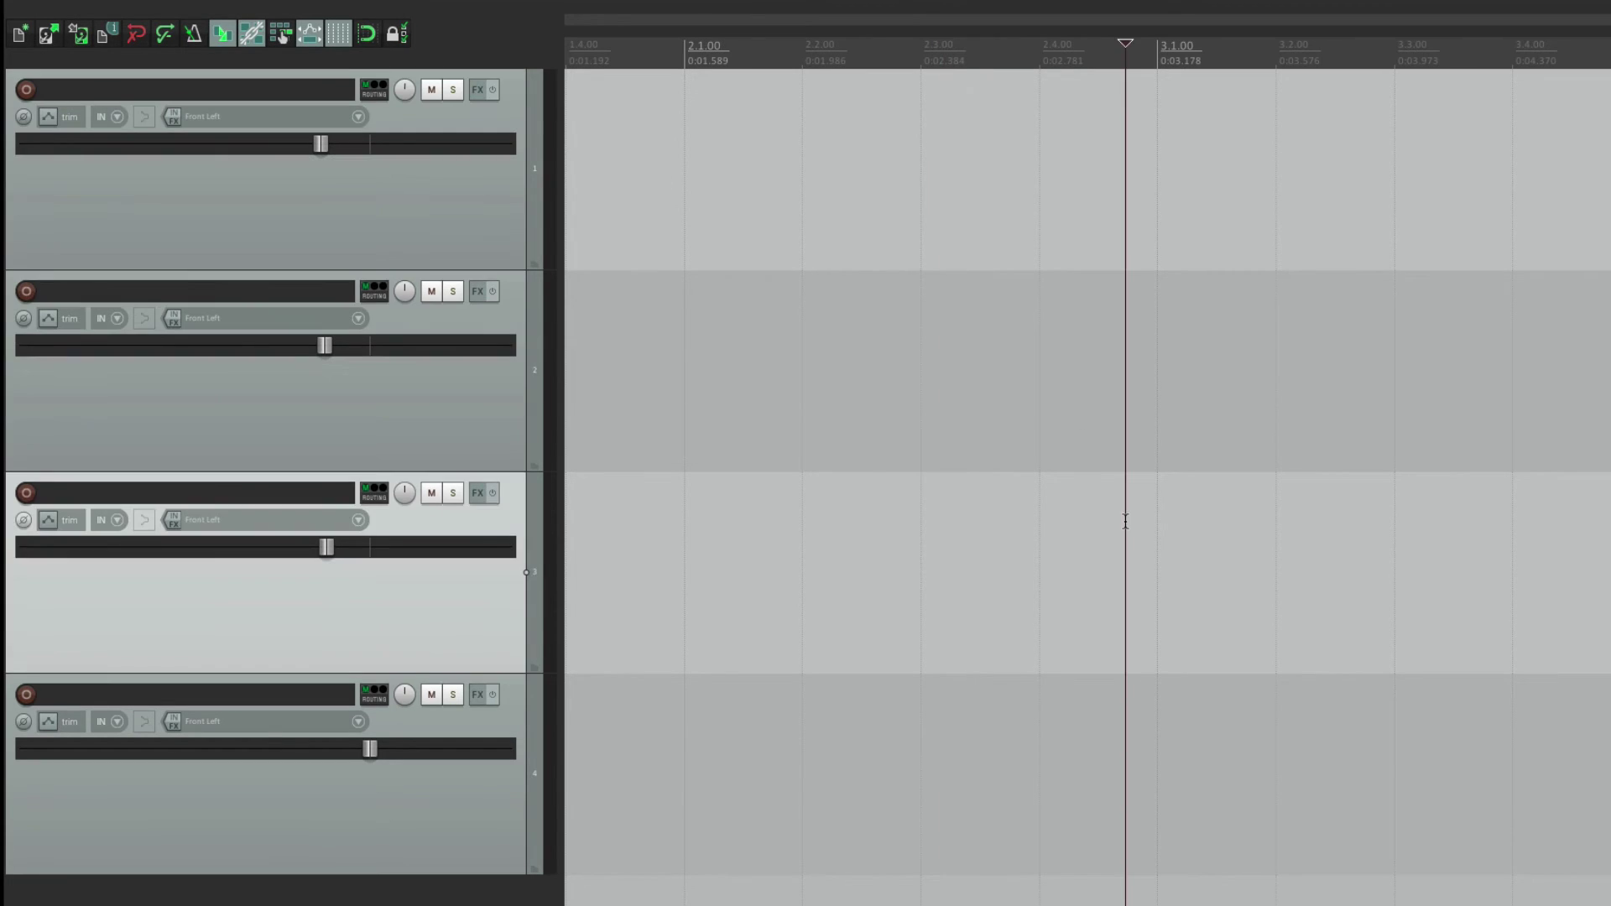
left_click(1224, 708)
left_click(1043, 539)
left_click(917, 390)
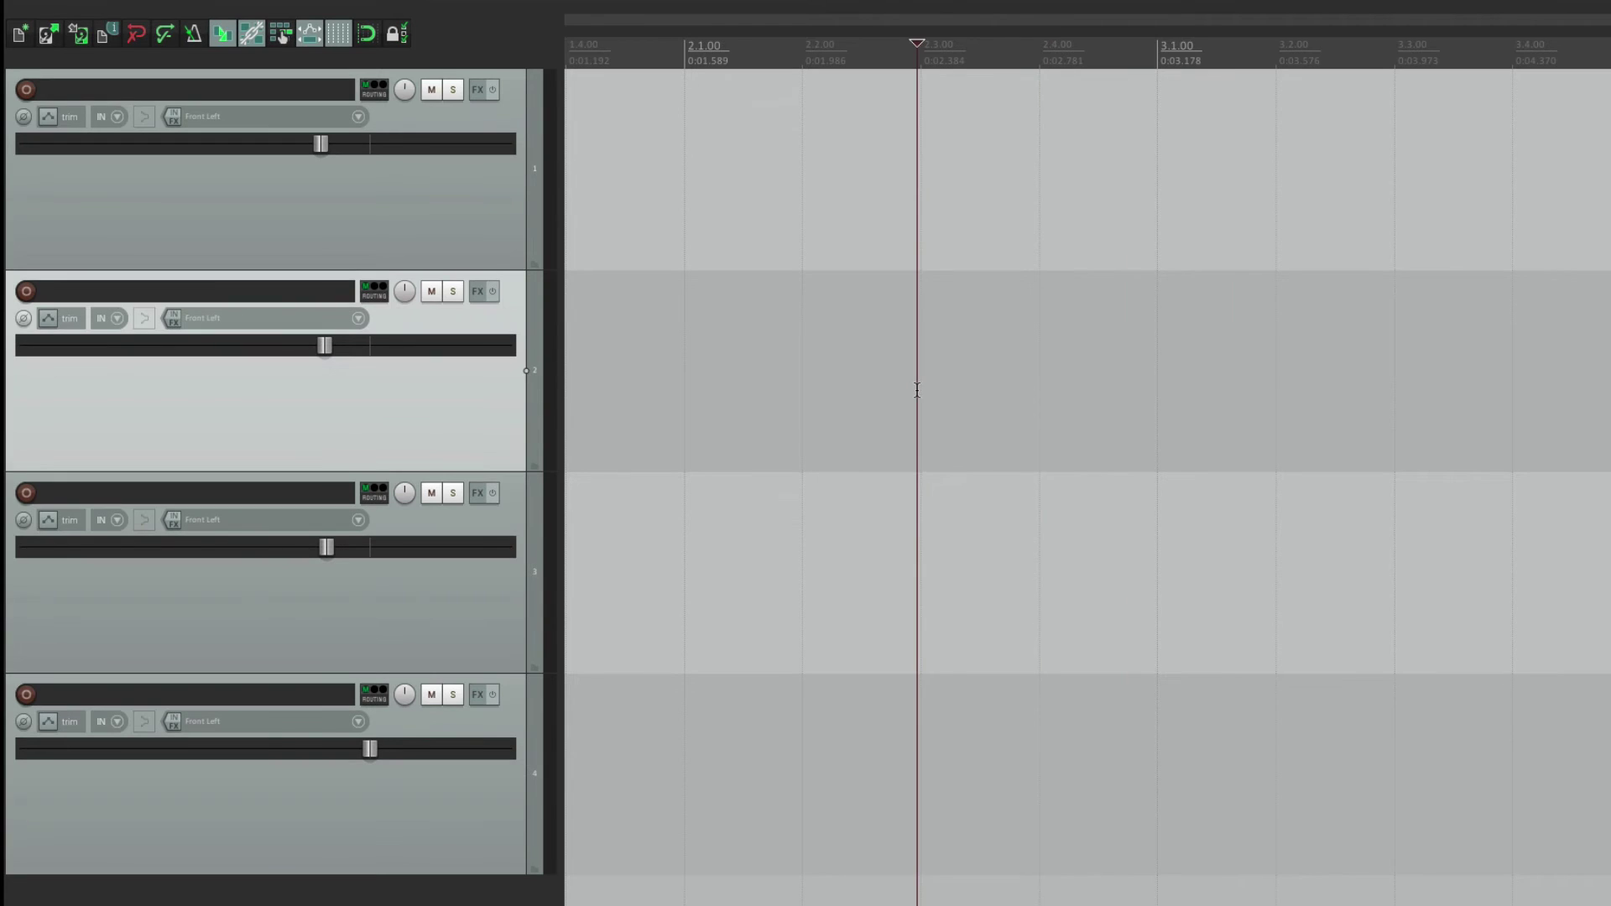
- Draw a MIDI item about two beats long on track 2, make a time selection around it, and clear that by selecting track 3
left_click_drag(1080, 335, 1335, 341)
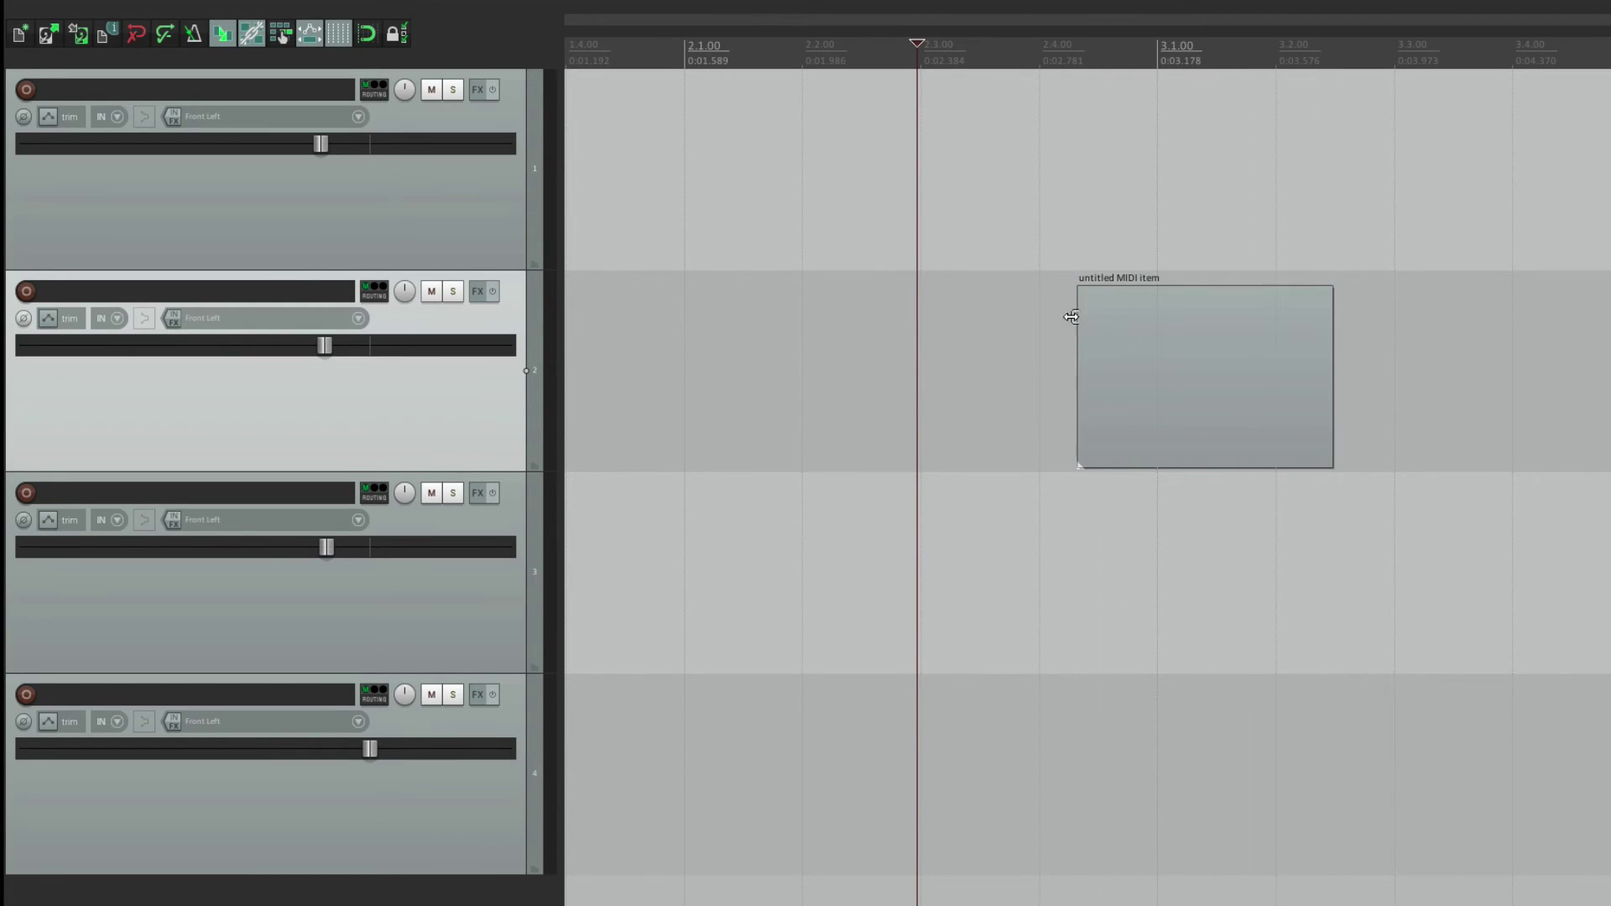
left_click(1039, 517)
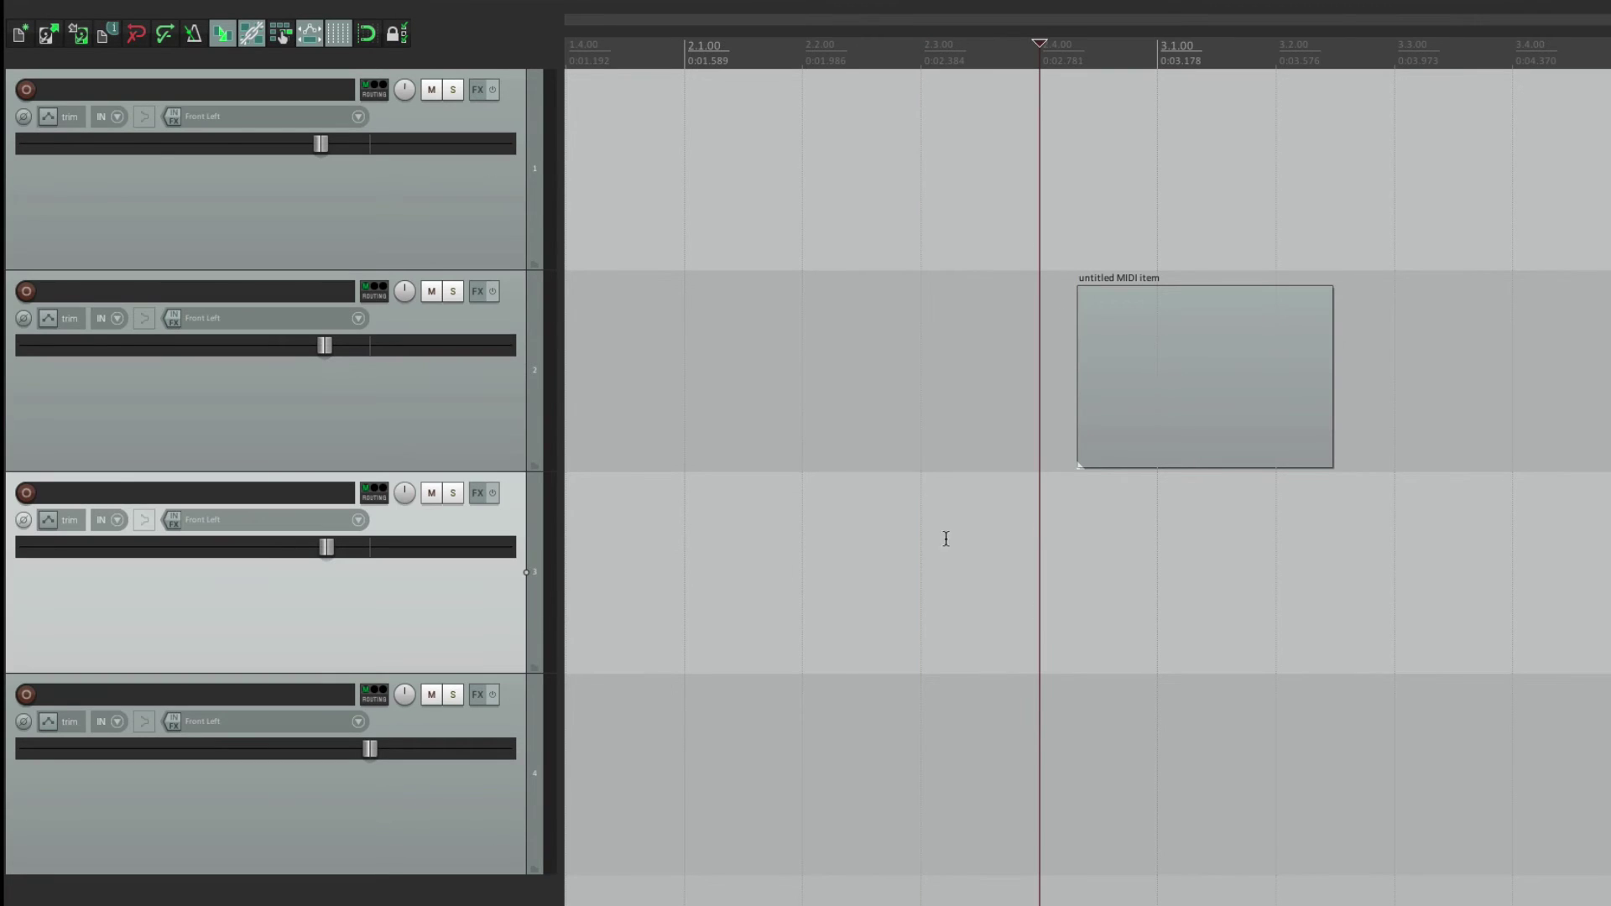
left_click_drag(1064, 378, 1393, 353)
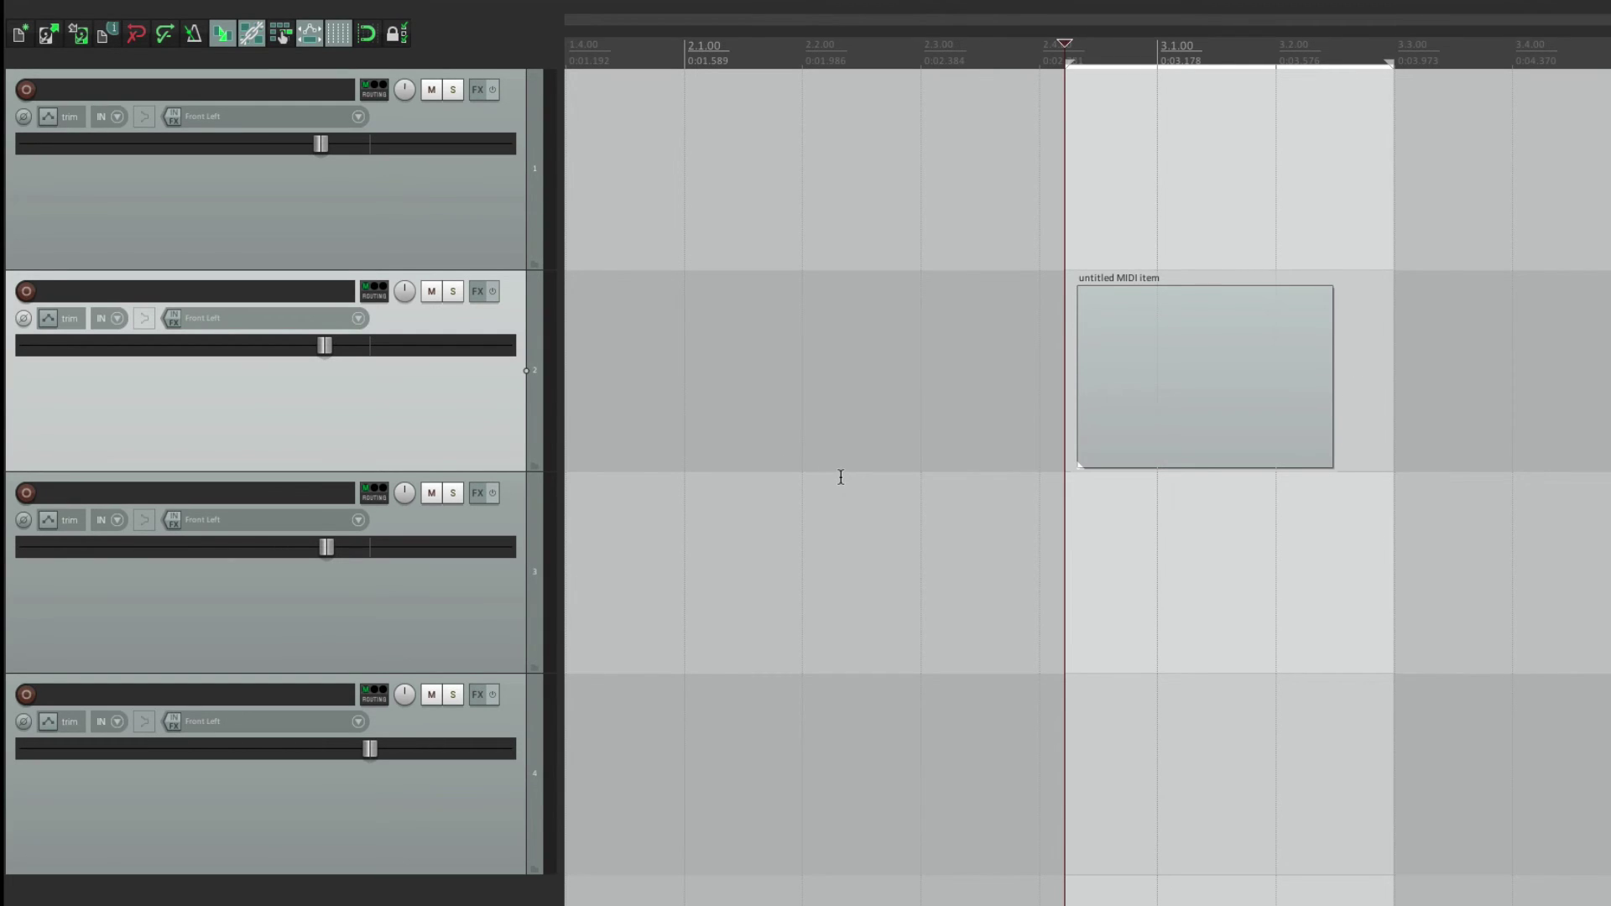
left_click(1078, 514)
- Turn off the preference that lets a mouse click or edit in track view change track selection
key("super+comma")
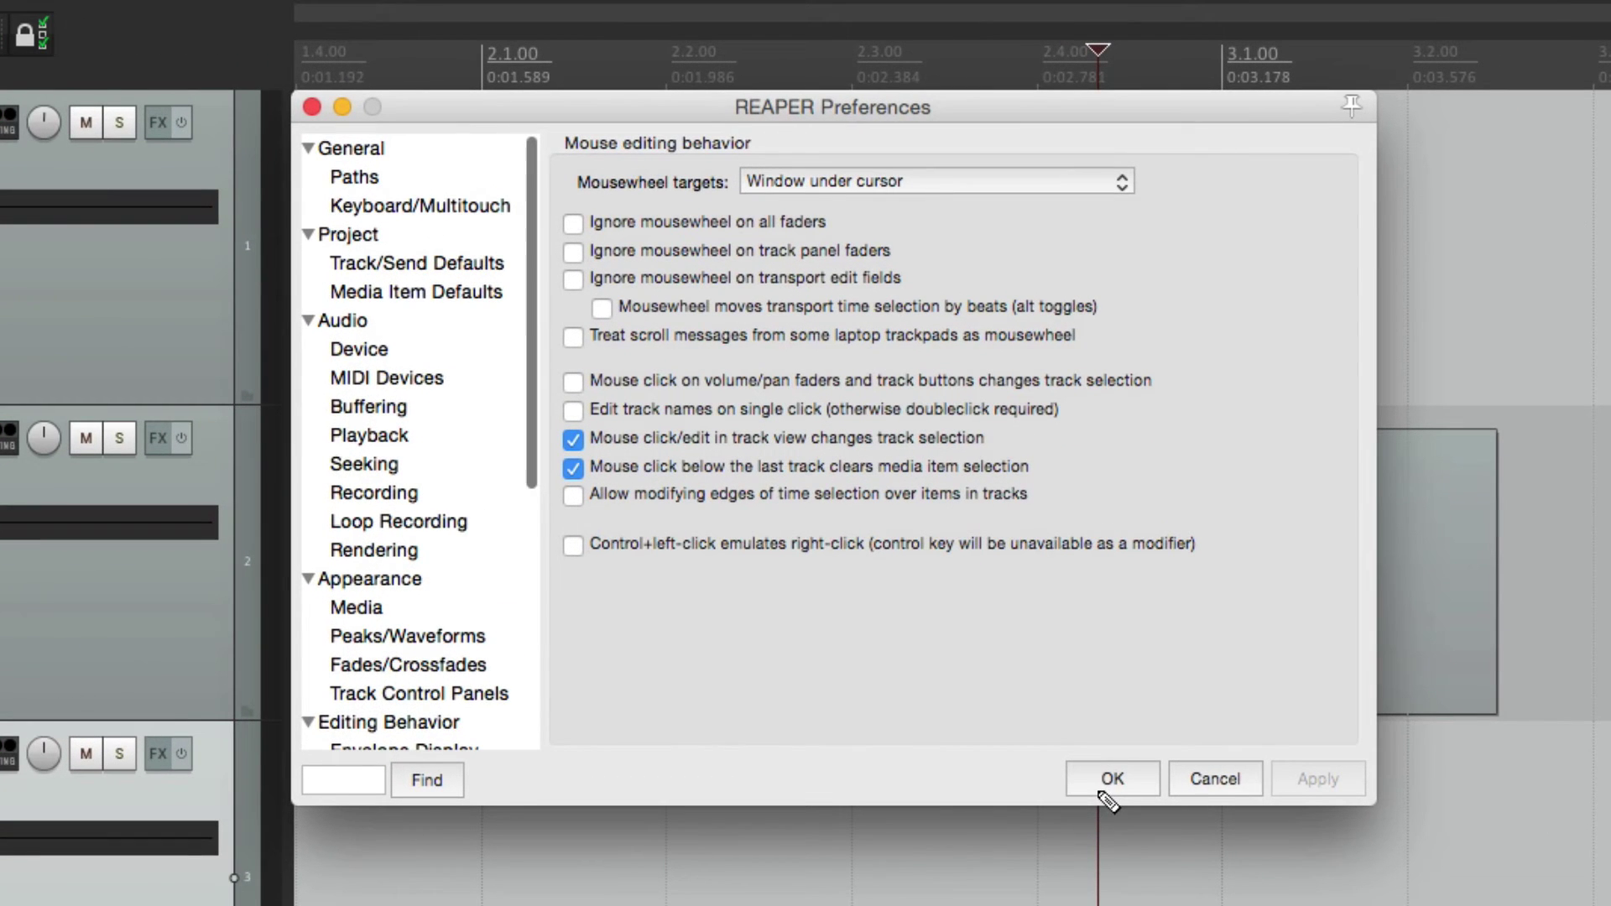
left_click(578, 438)
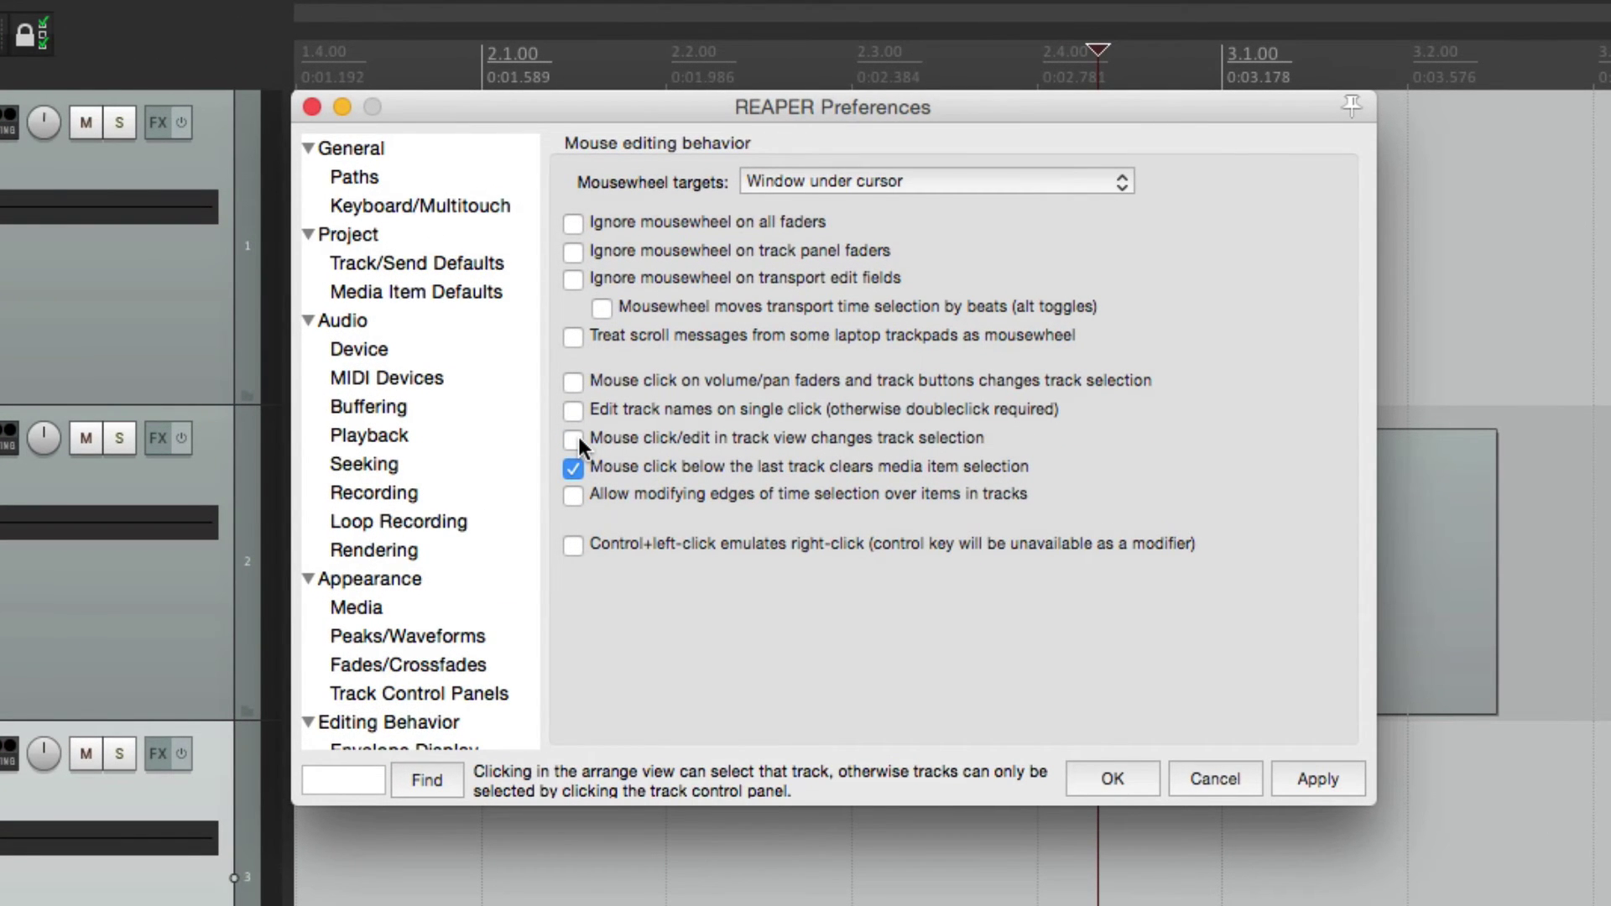
key("Return")
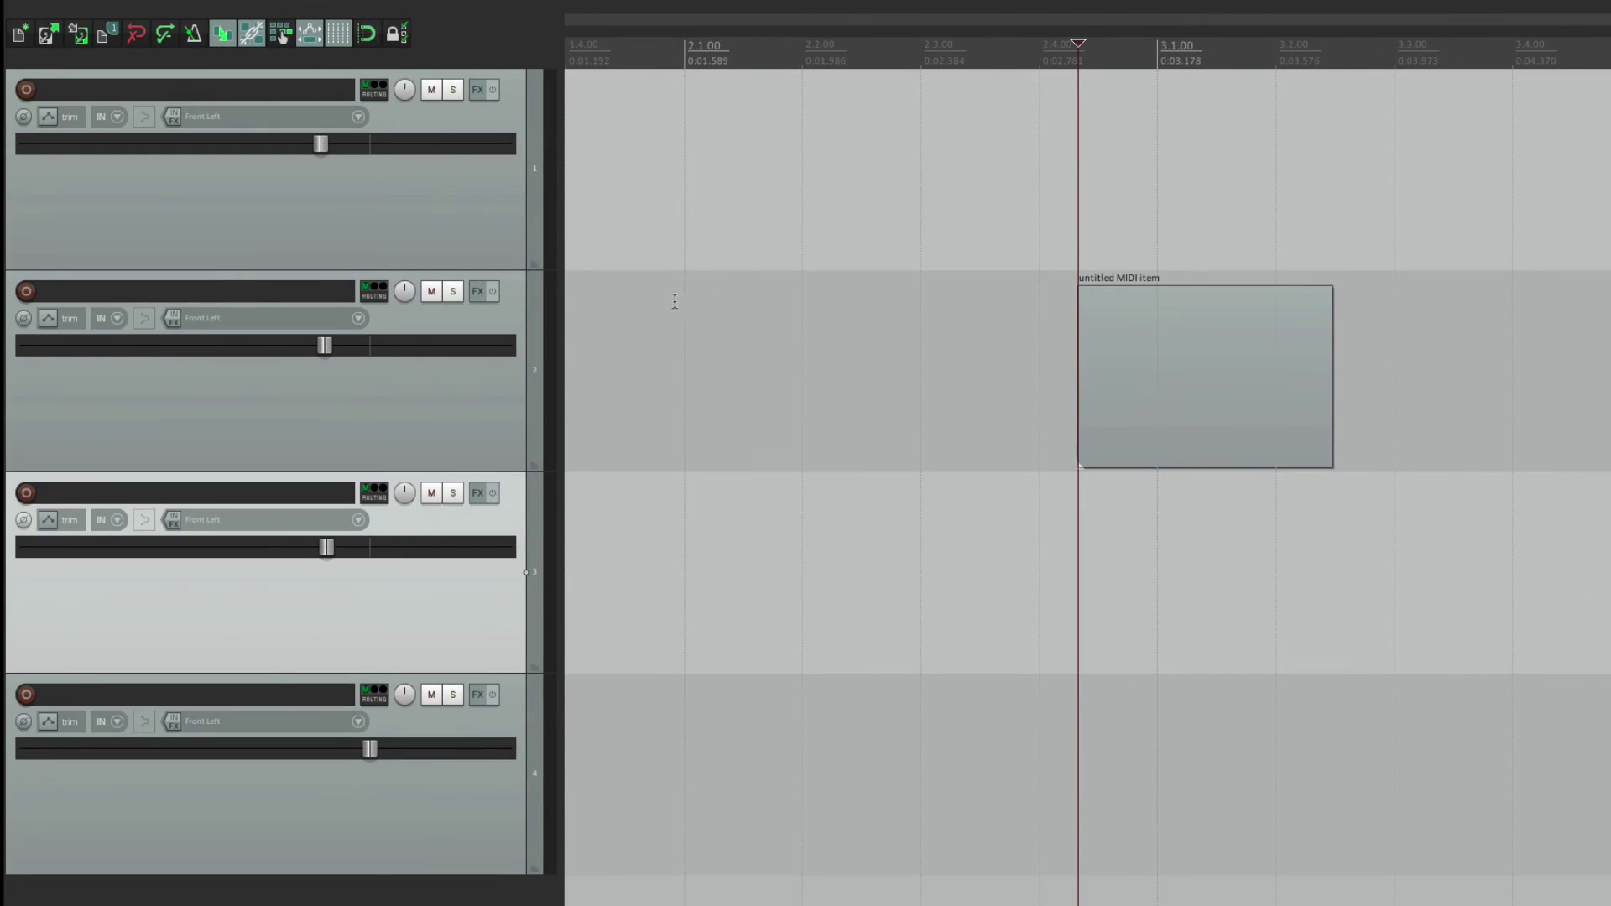
- Select tracks 2 and 4 together, and move the edit cursor to several positions on tracks 1 and 3 in the arrange view
left_click(433, 405)
left_click(449, 835, "ctrl")
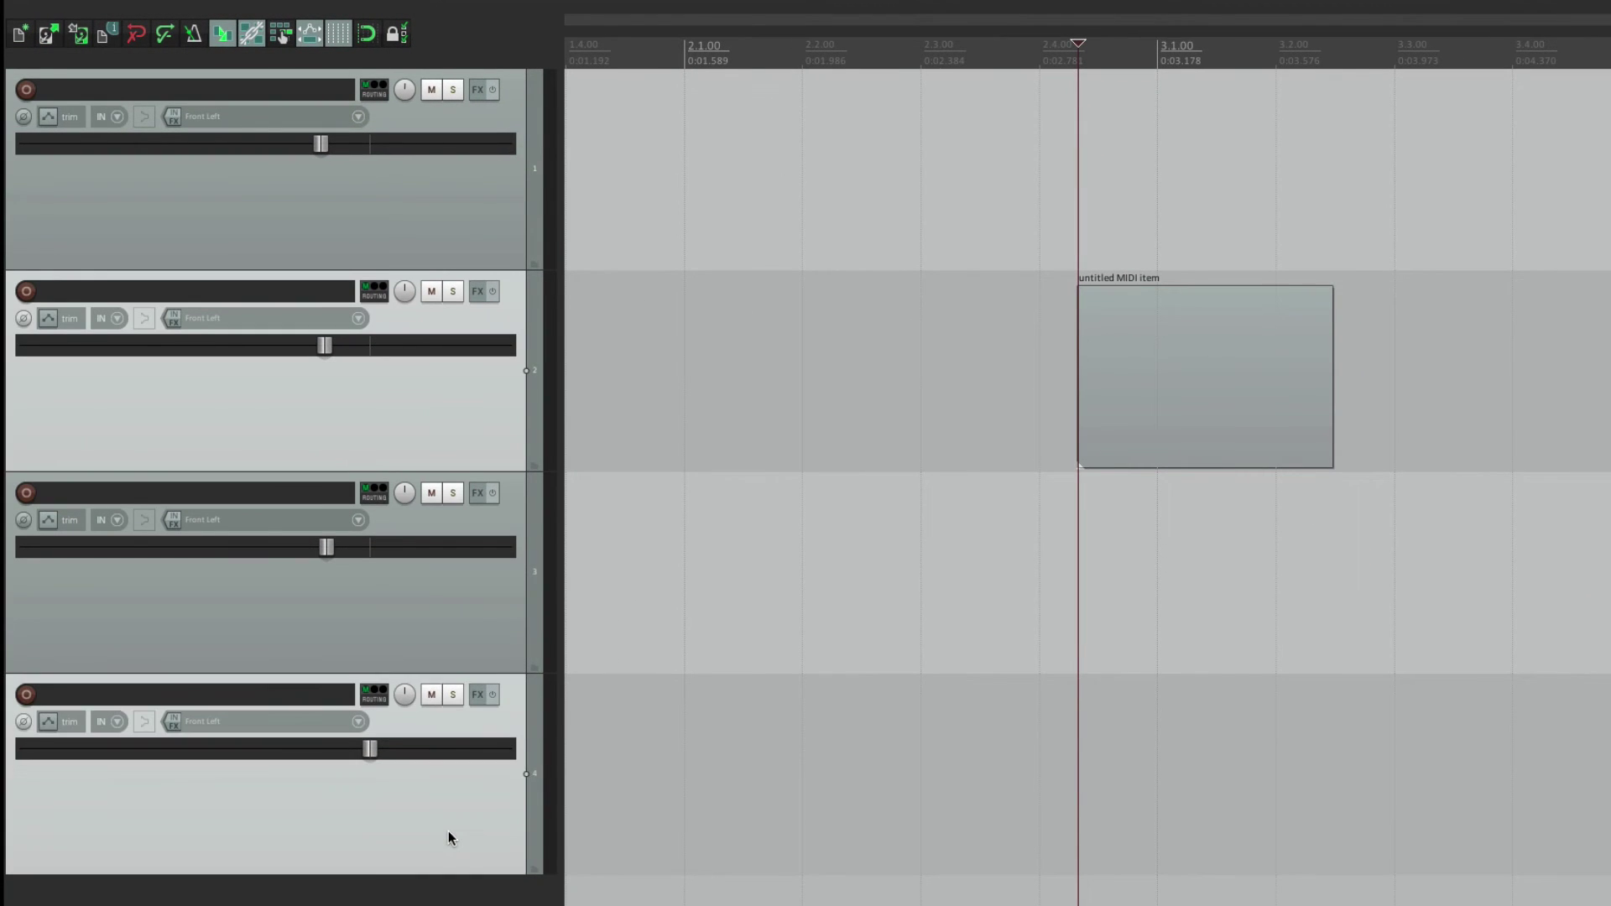
left_click(920, 138)
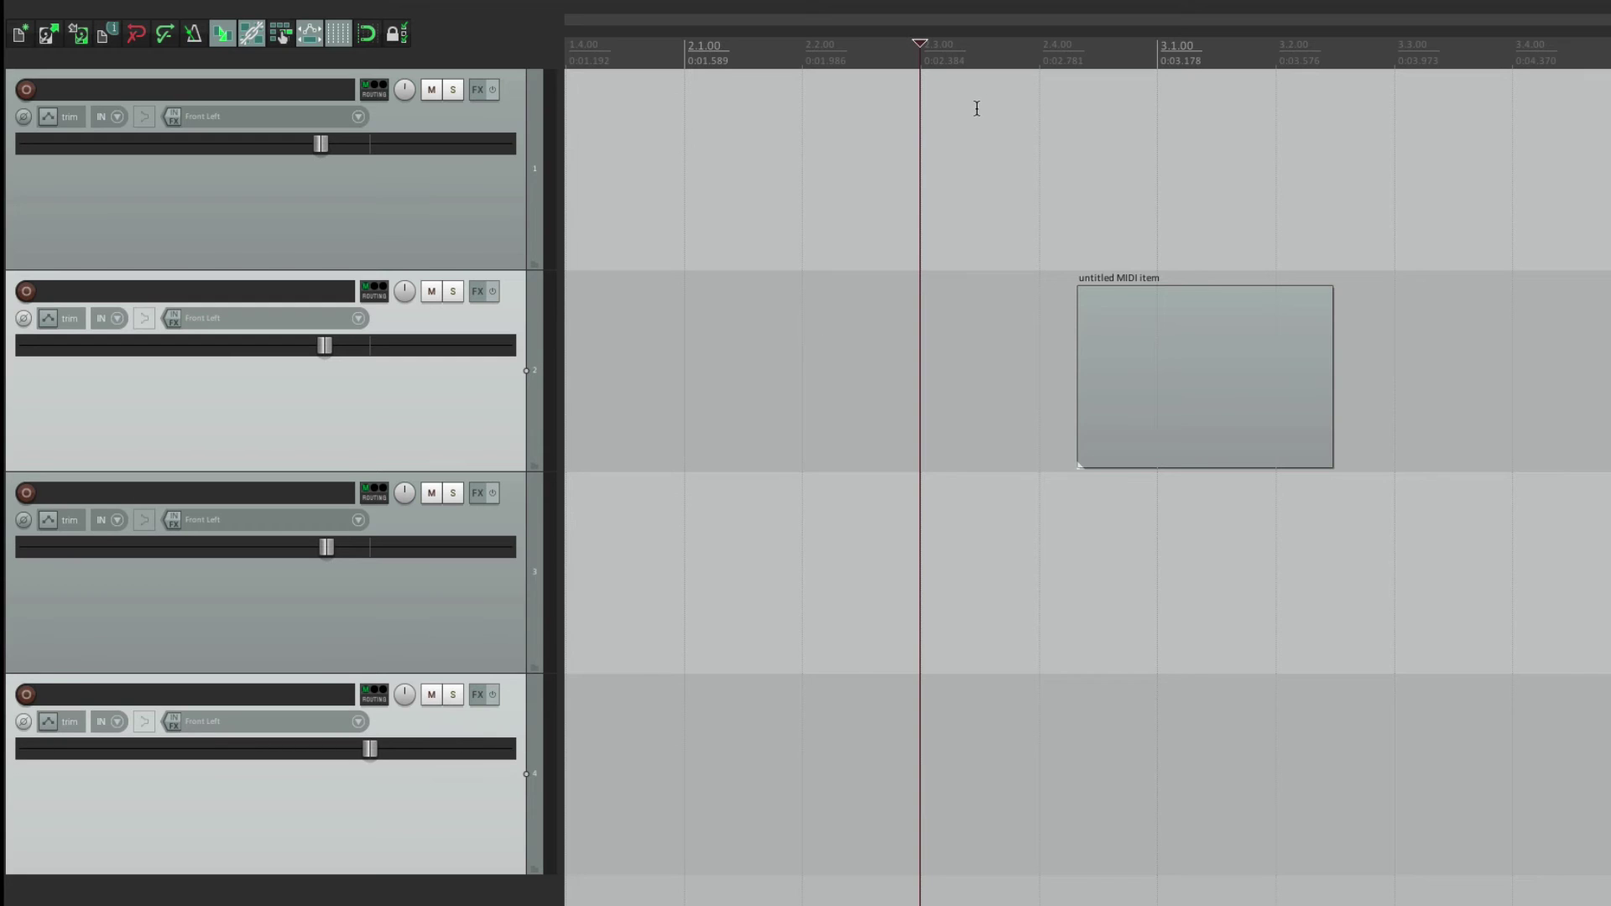
left_click(1080, 149)
left_click(1229, 149)
left_click(972, 572)
left_click(836, 550)
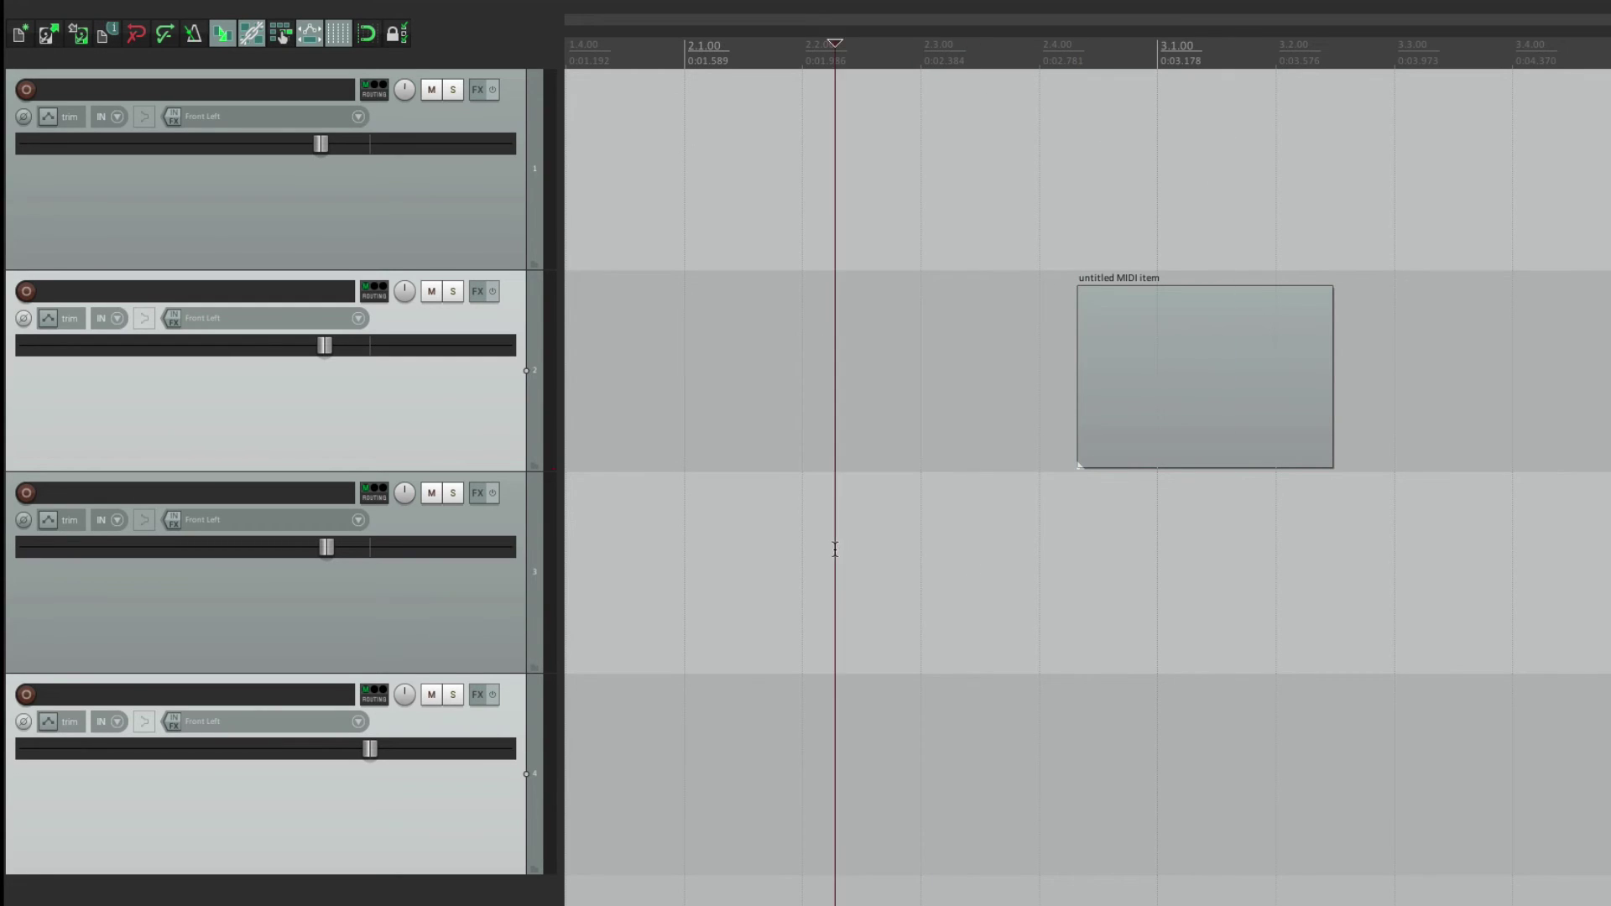
left_click(978, 561)
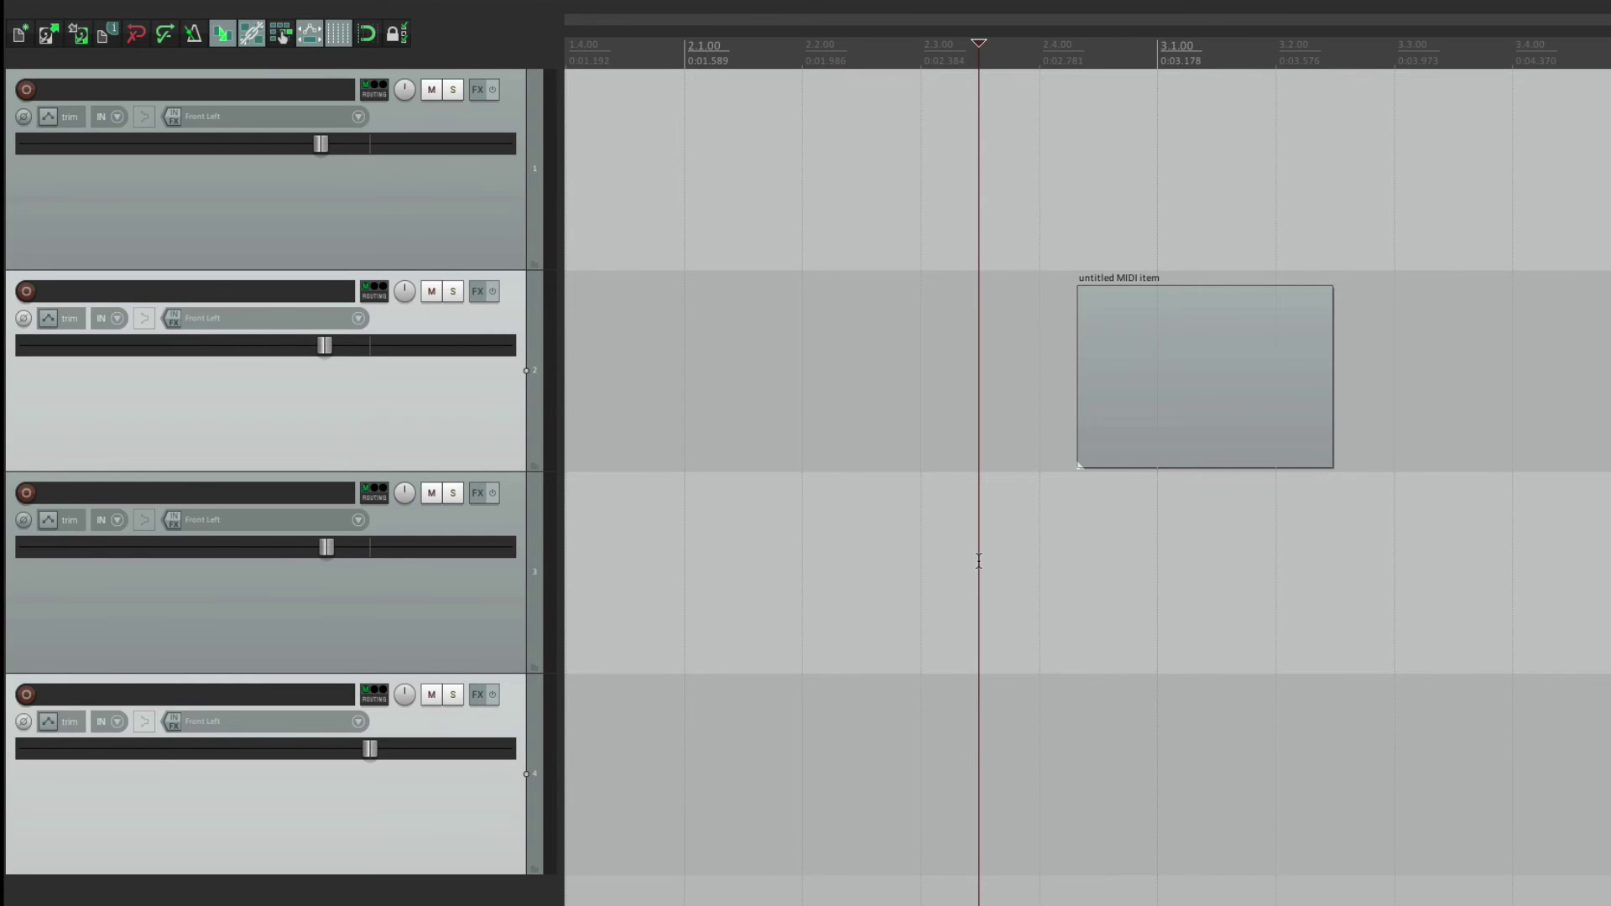
- Turn the preference for clicks or edits in track view changing track selection back on
key("super+comma")
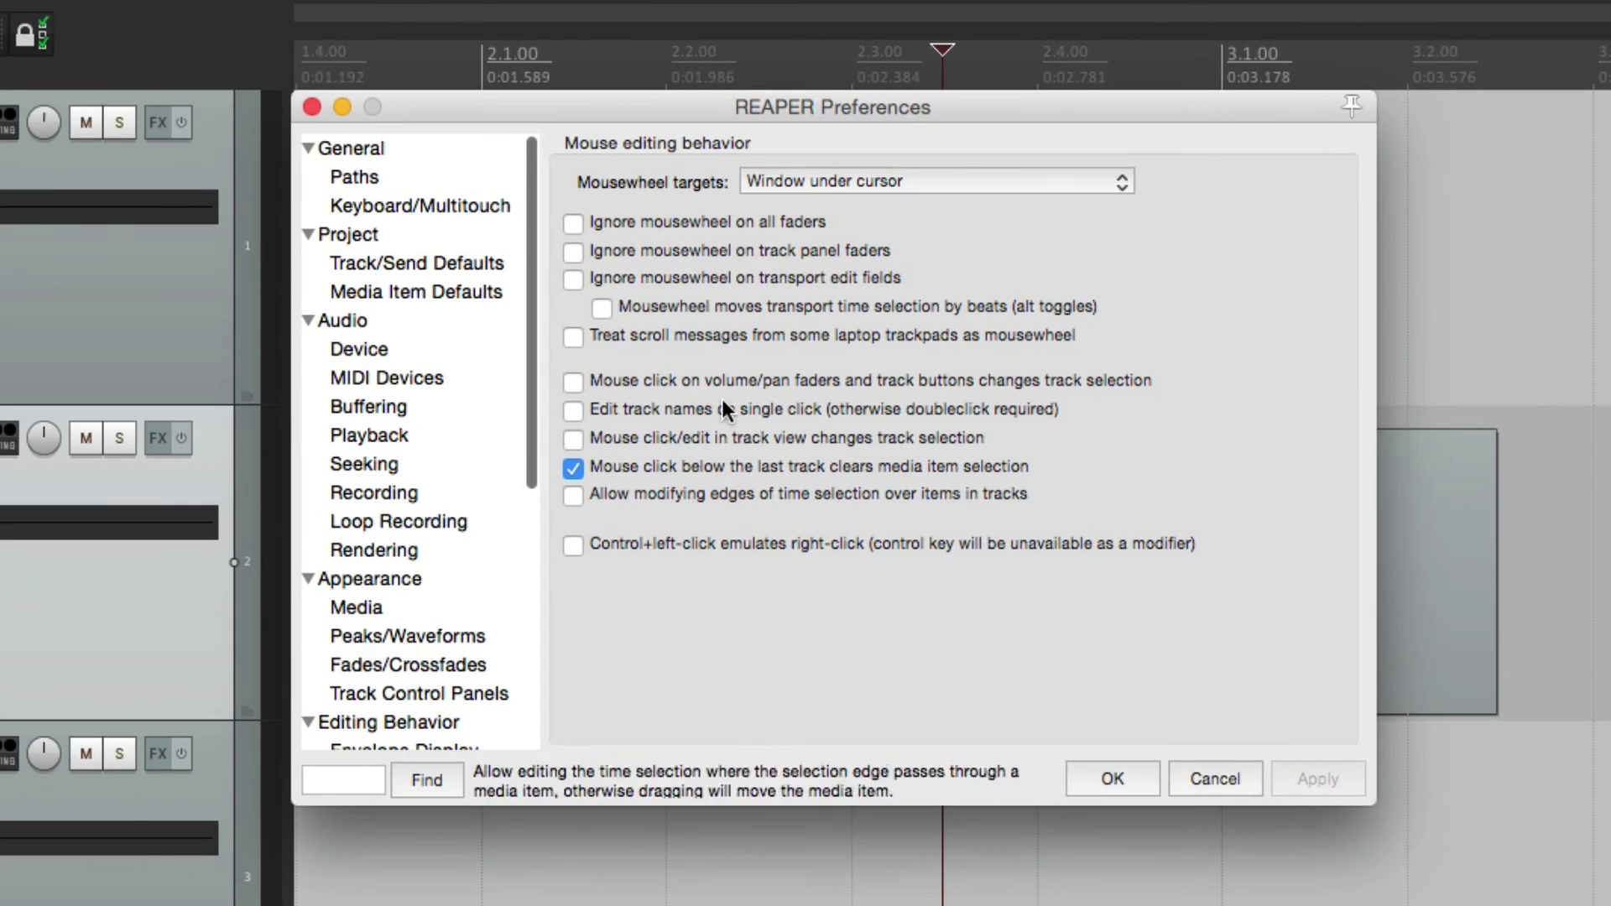
left_click(574, 437)
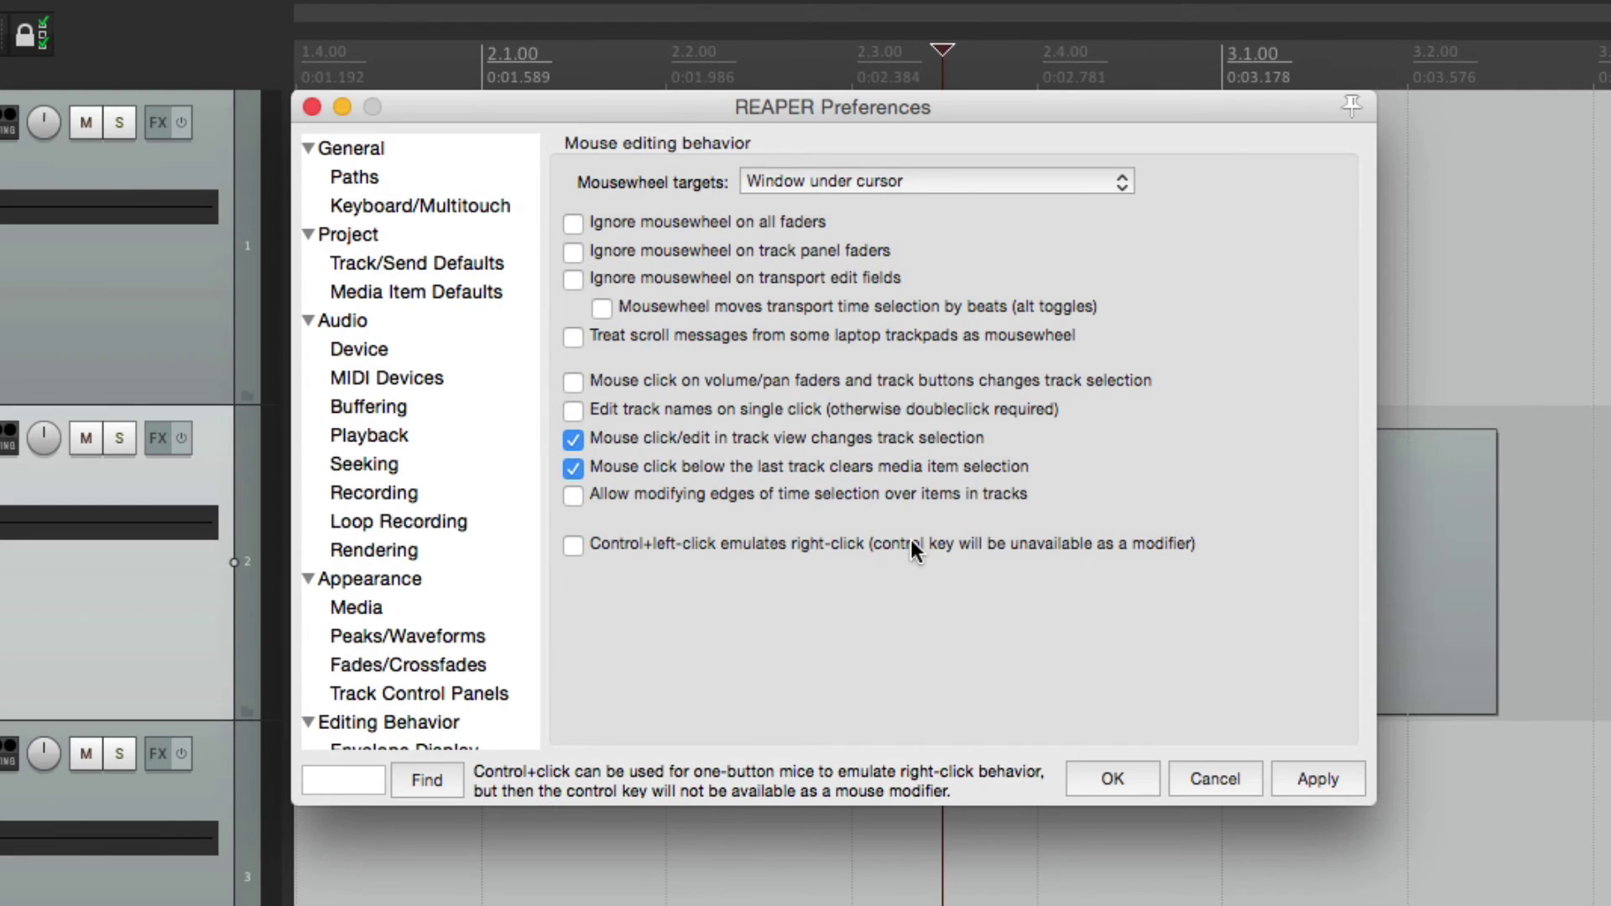
key("Return")
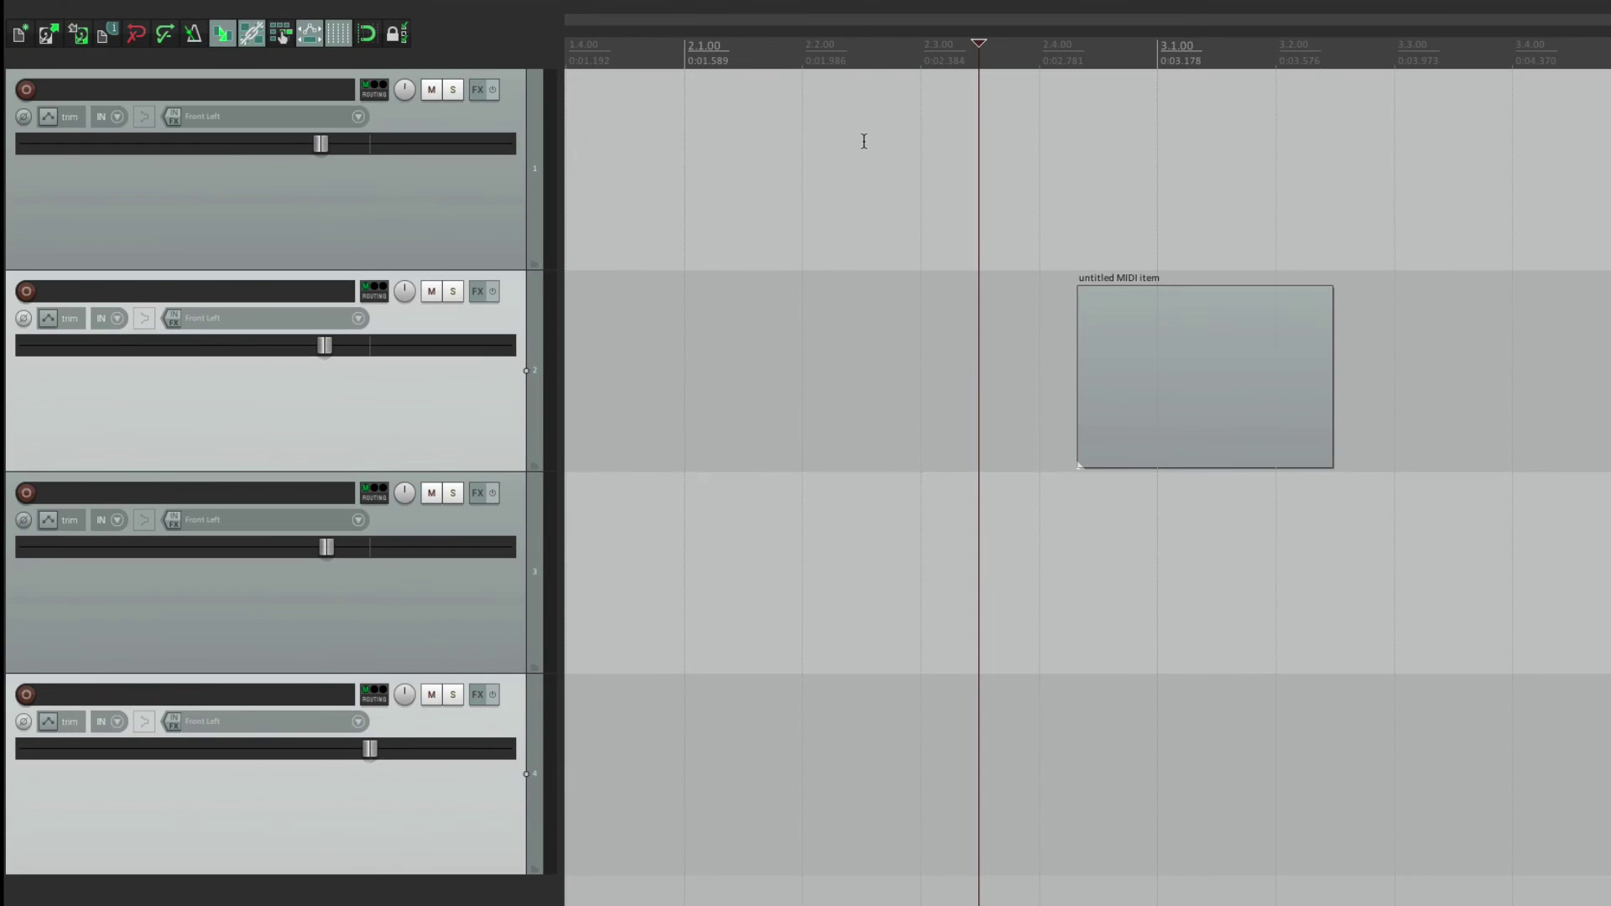
- Place the edit cursor on tracks 1, 2 and 3 in the arrange view to select each in turn
left_click(864, 141)
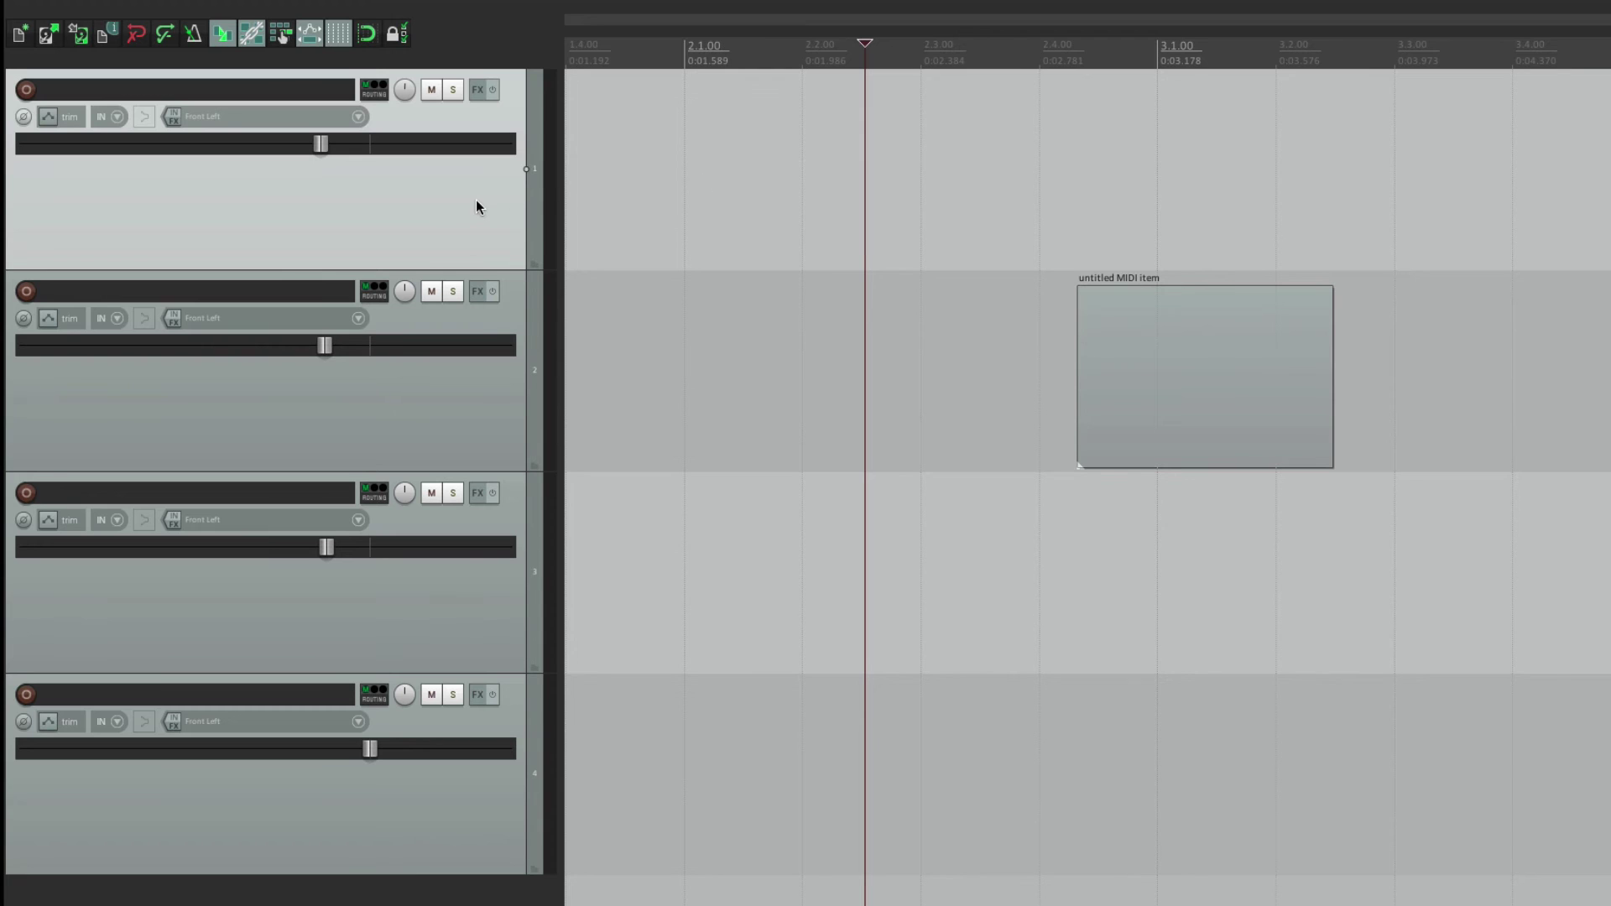
left_click(1016, 379)
left_click(840, 545)
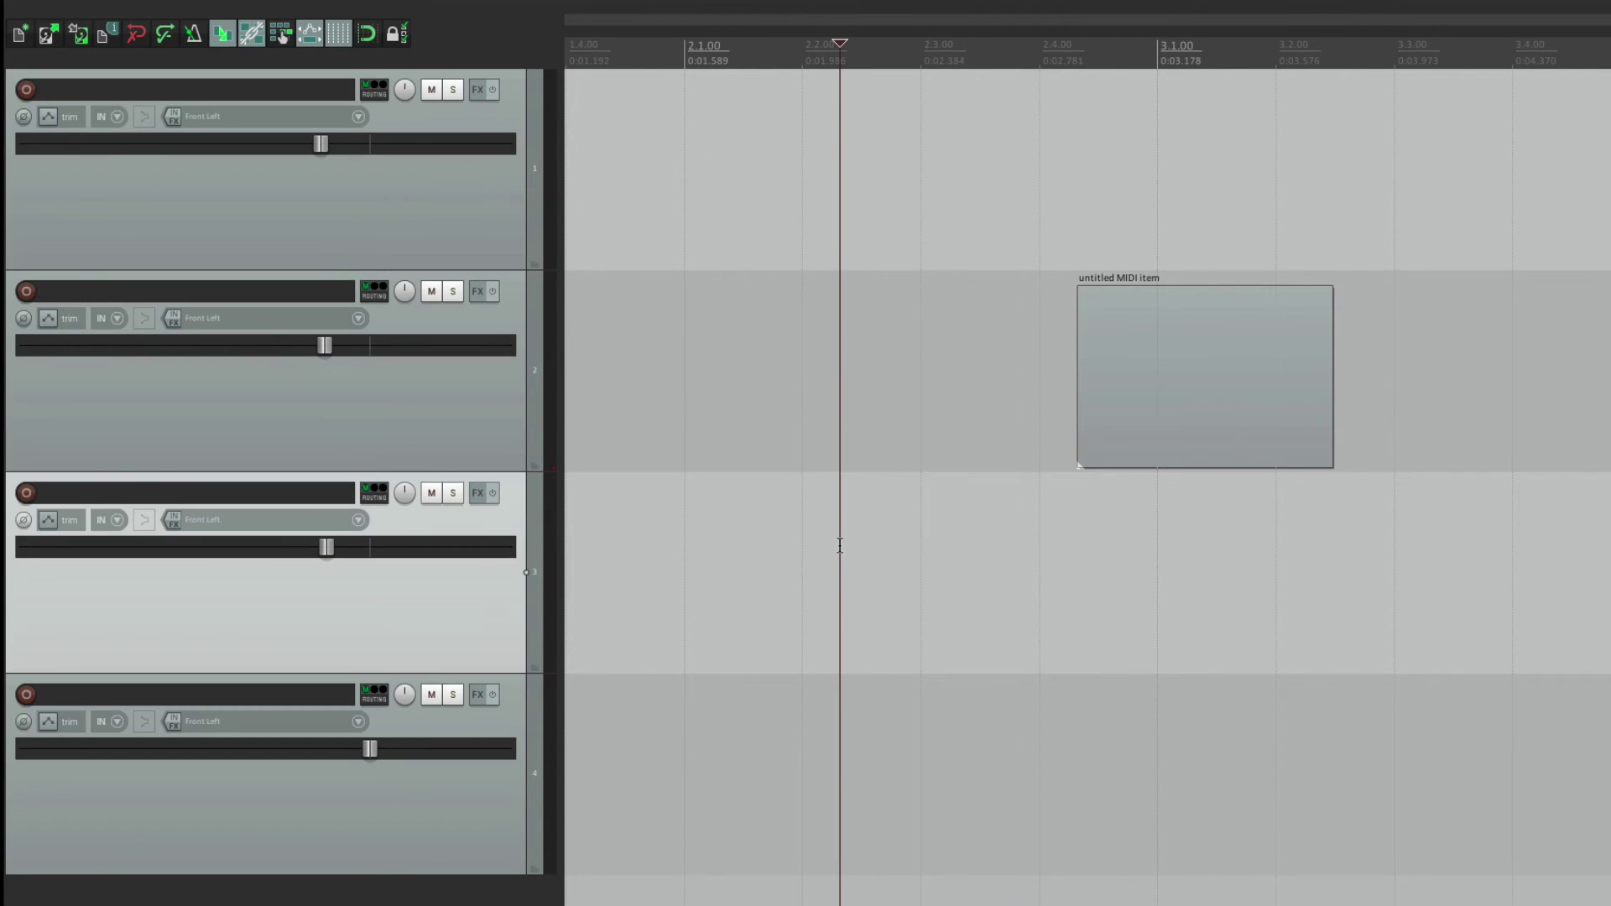
- Delete tracks 4 and 3, and draw two MIDI items on track 1, before and after the middle of track 2's item
key("super+comma")
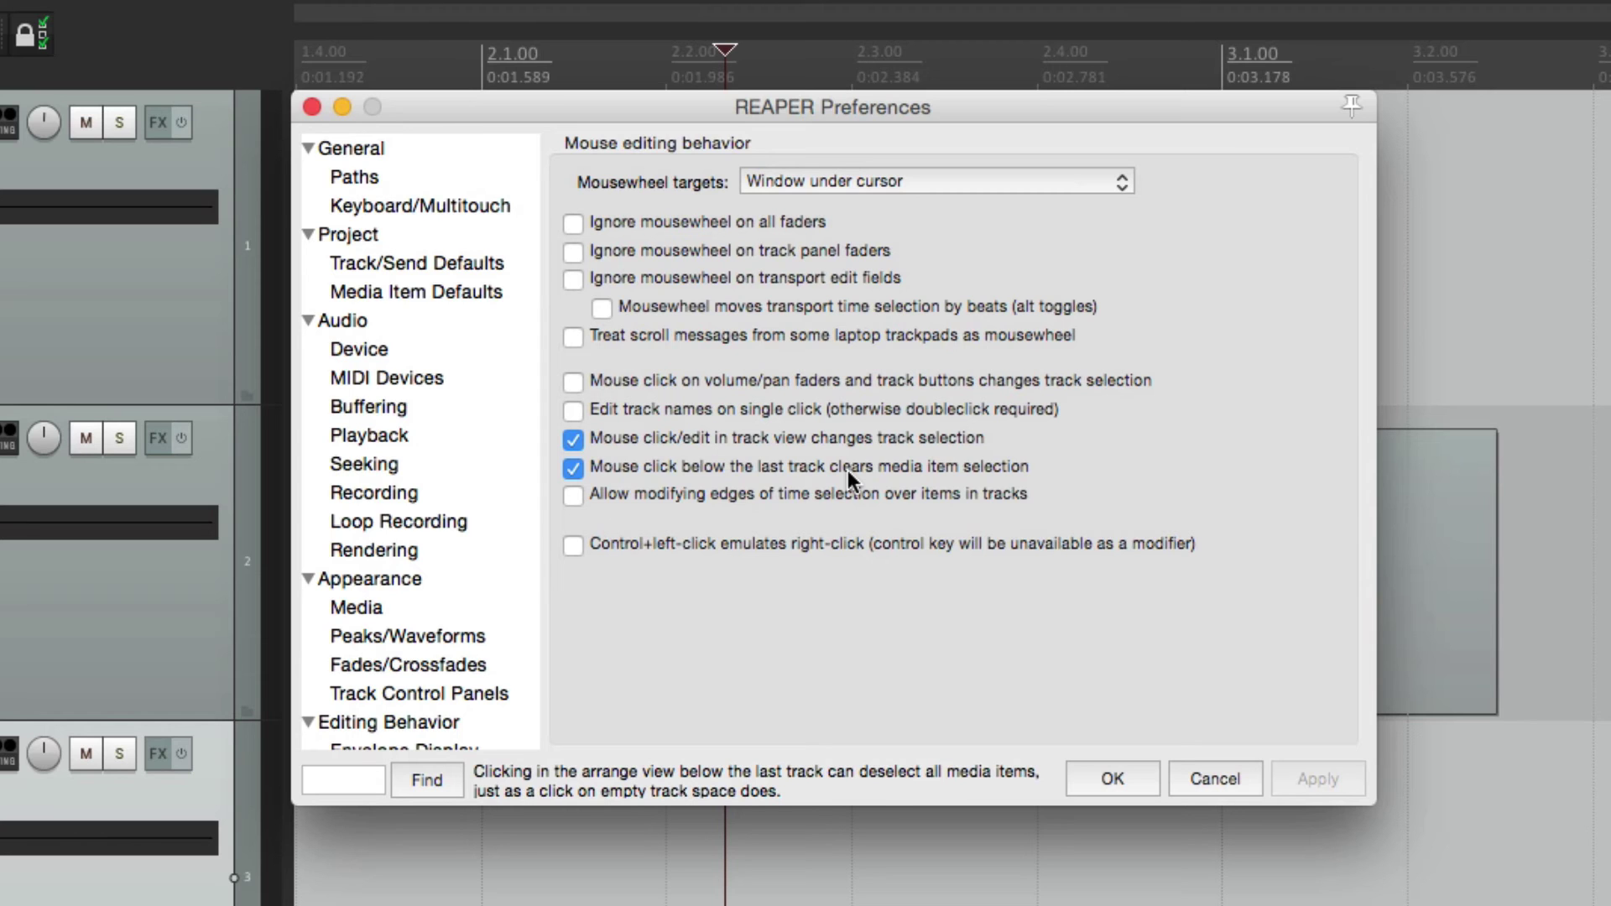
key("Escape")
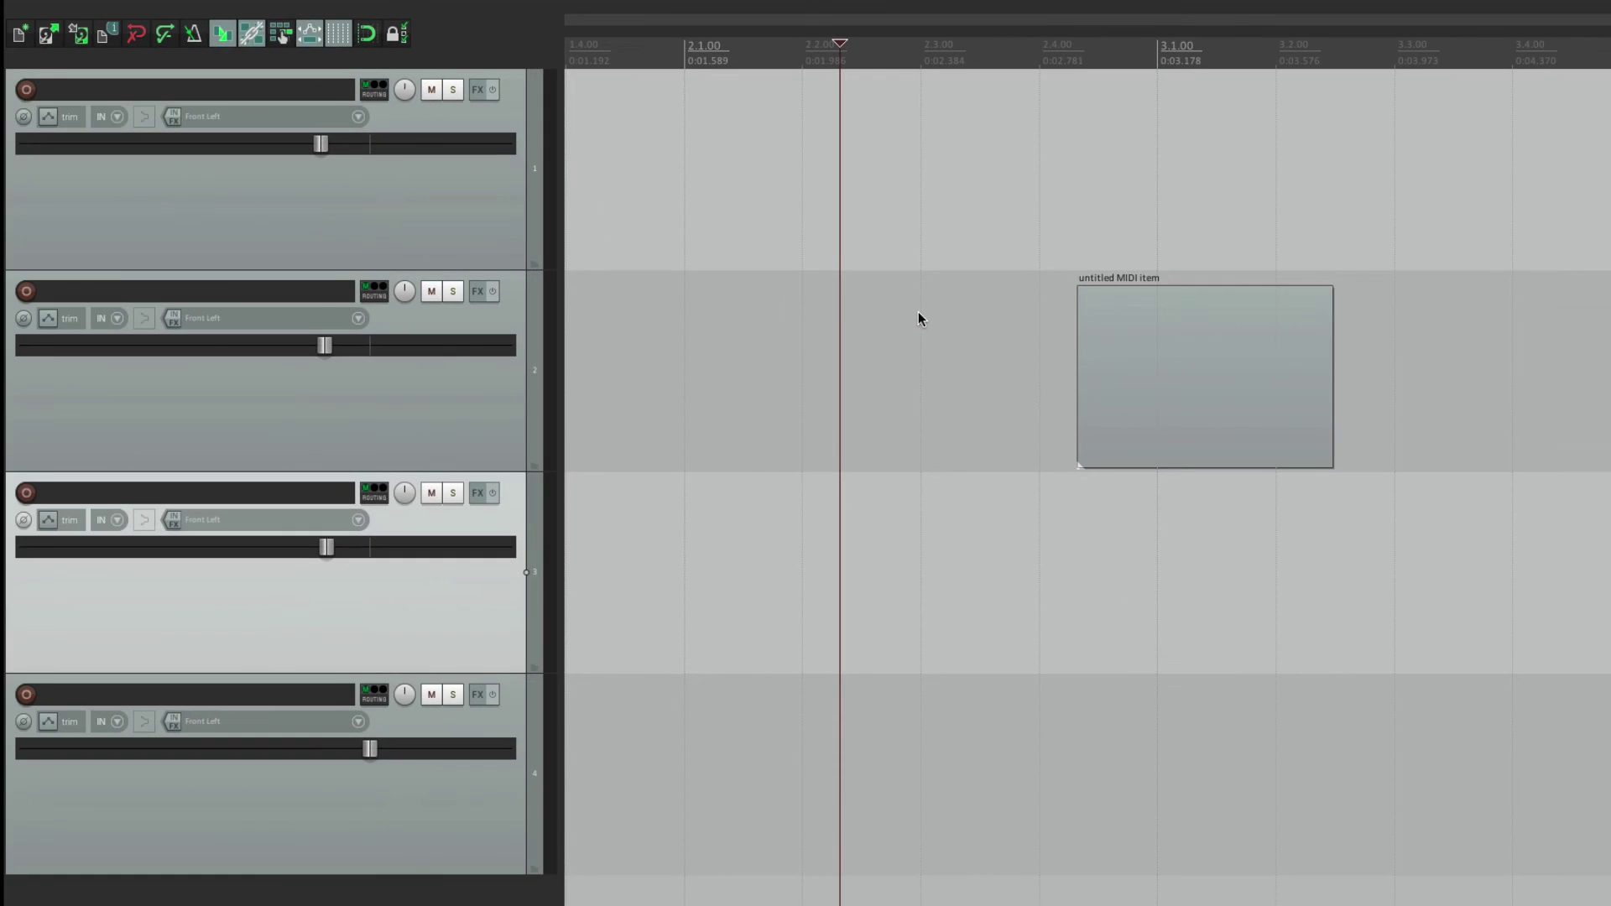
left_click(431, 813)
key("Delete")
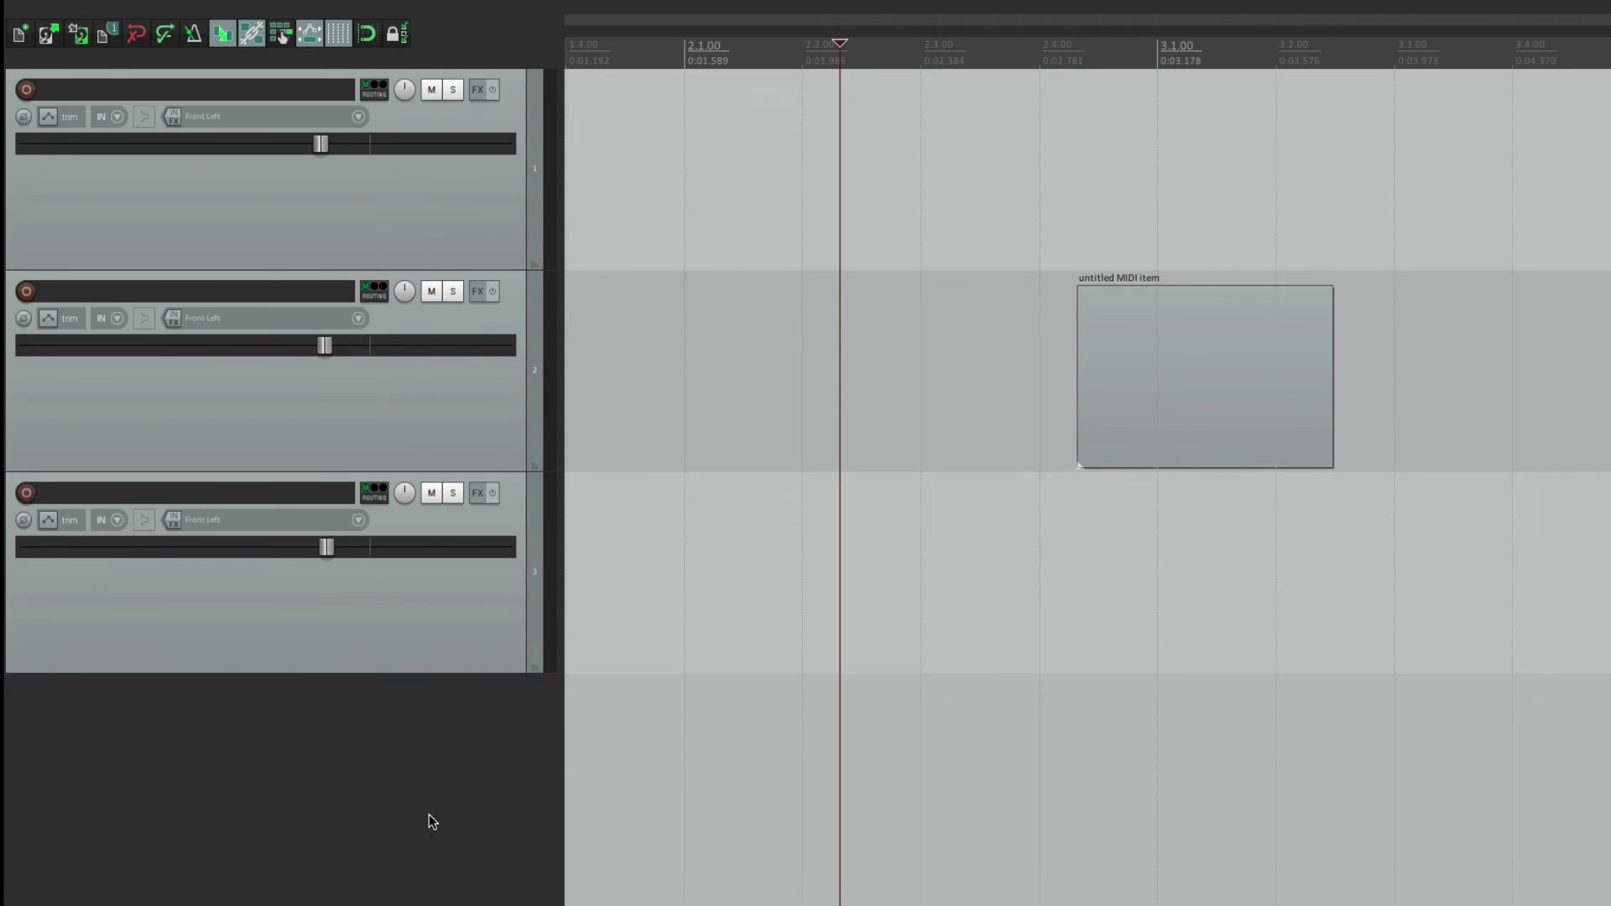
left_click(412, 596)
key("Delete")
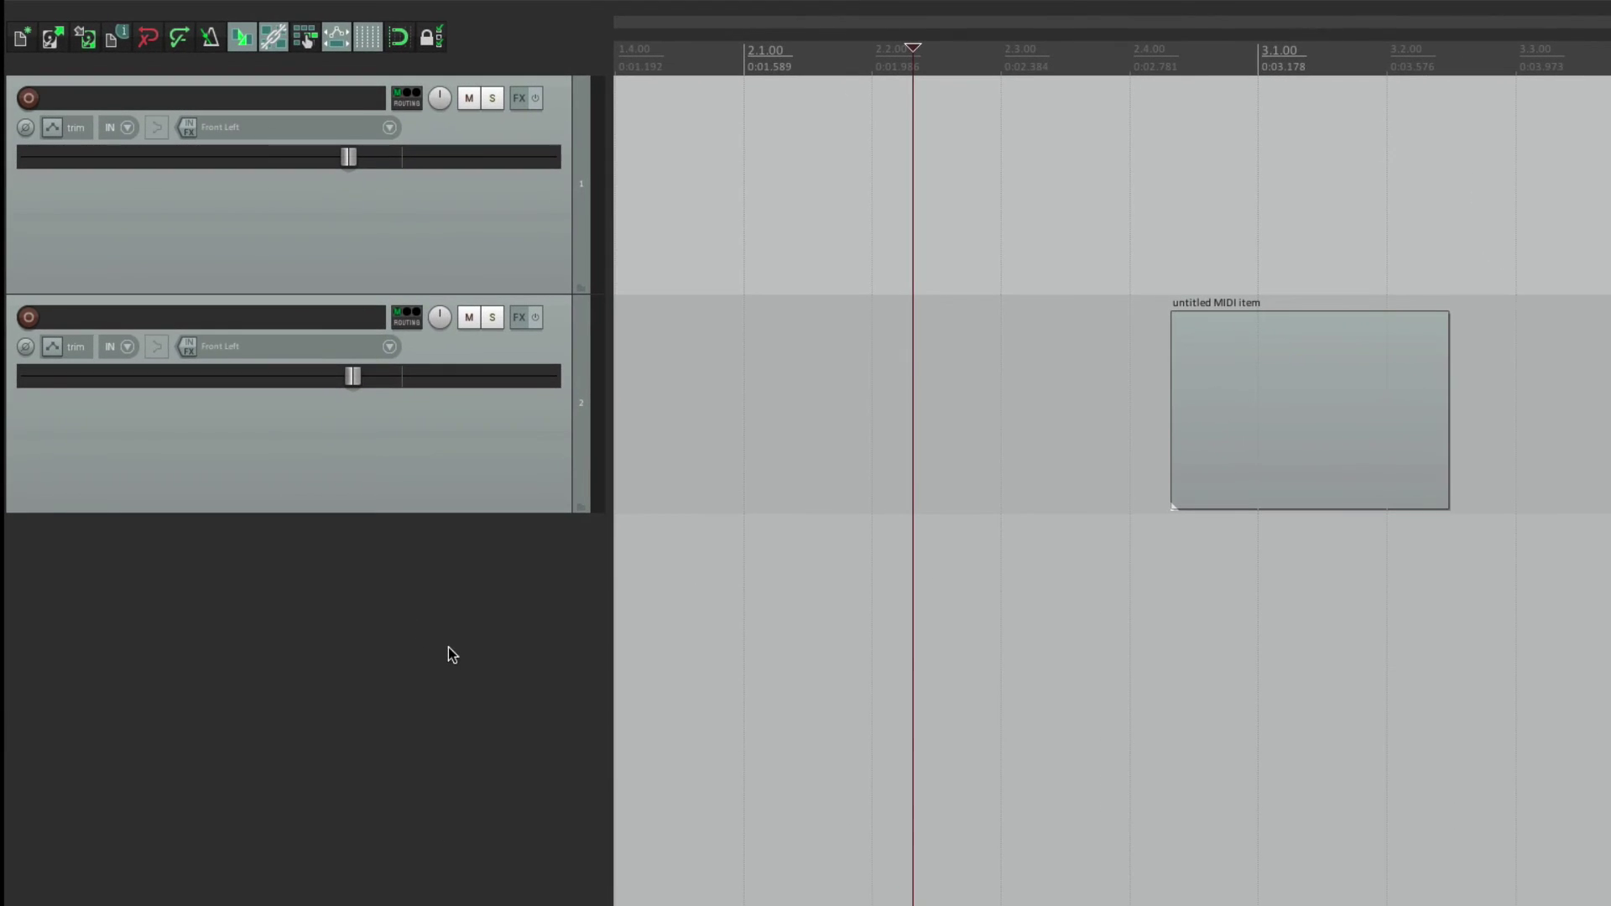
left_click_drag(996, 144, 1136, 162)
left_click_drag(1408, 162, 1575, 168)
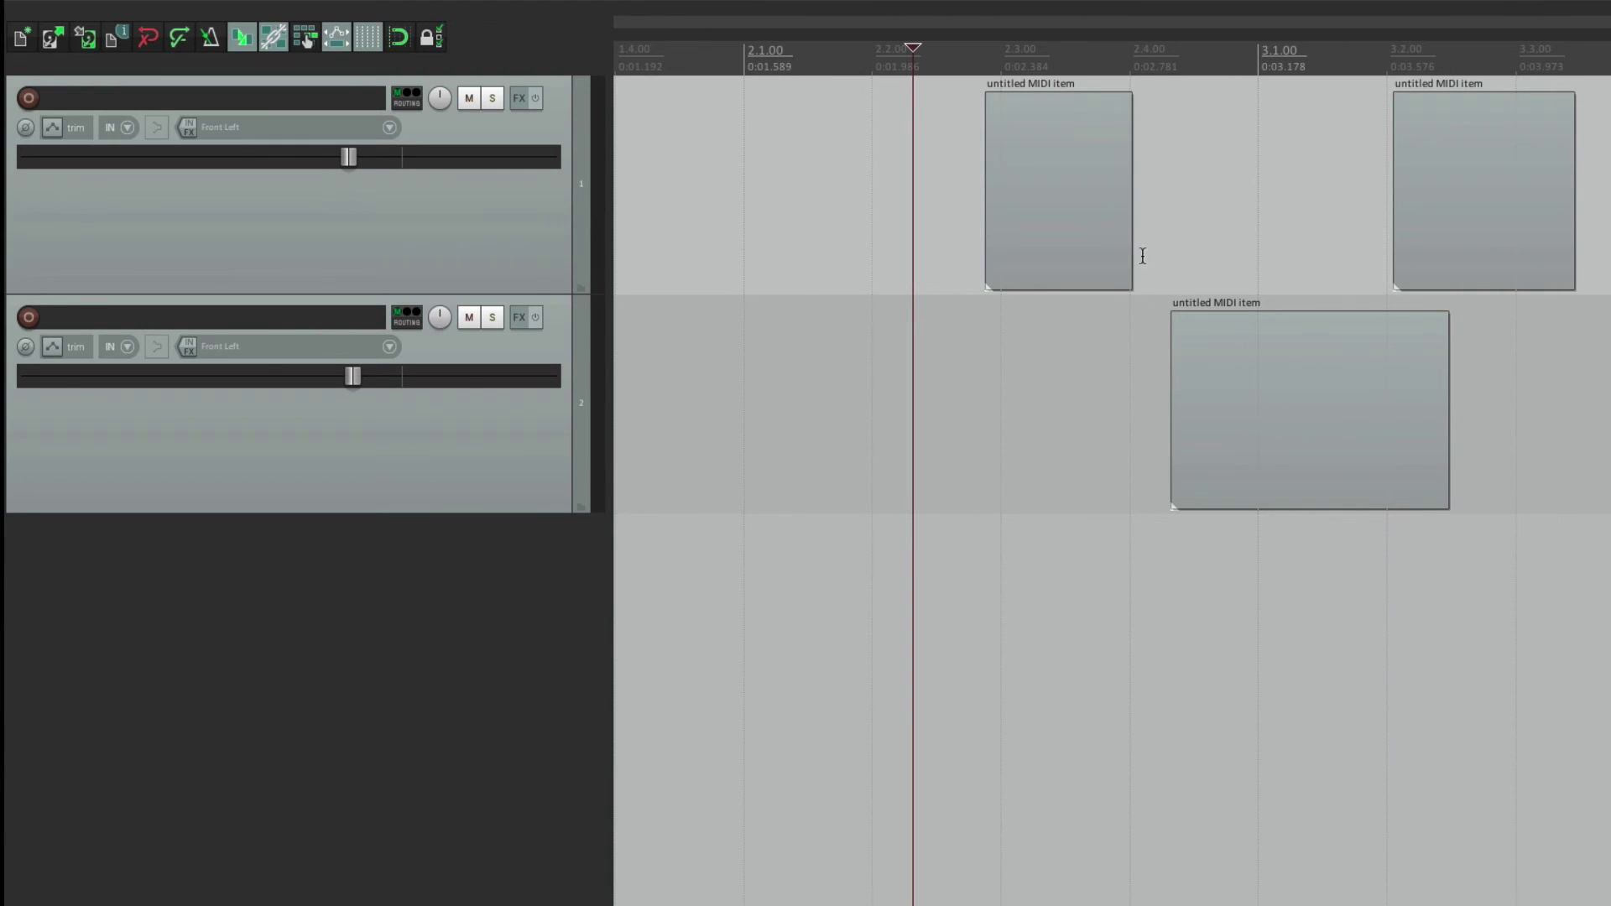
- Select all three MIDI items together and clear the selection by placing the edit cursor below the last track
left_click(1054, 216)
left_click(1252, 395, "ctrl")
left_click(1429, 205, "ctrl")
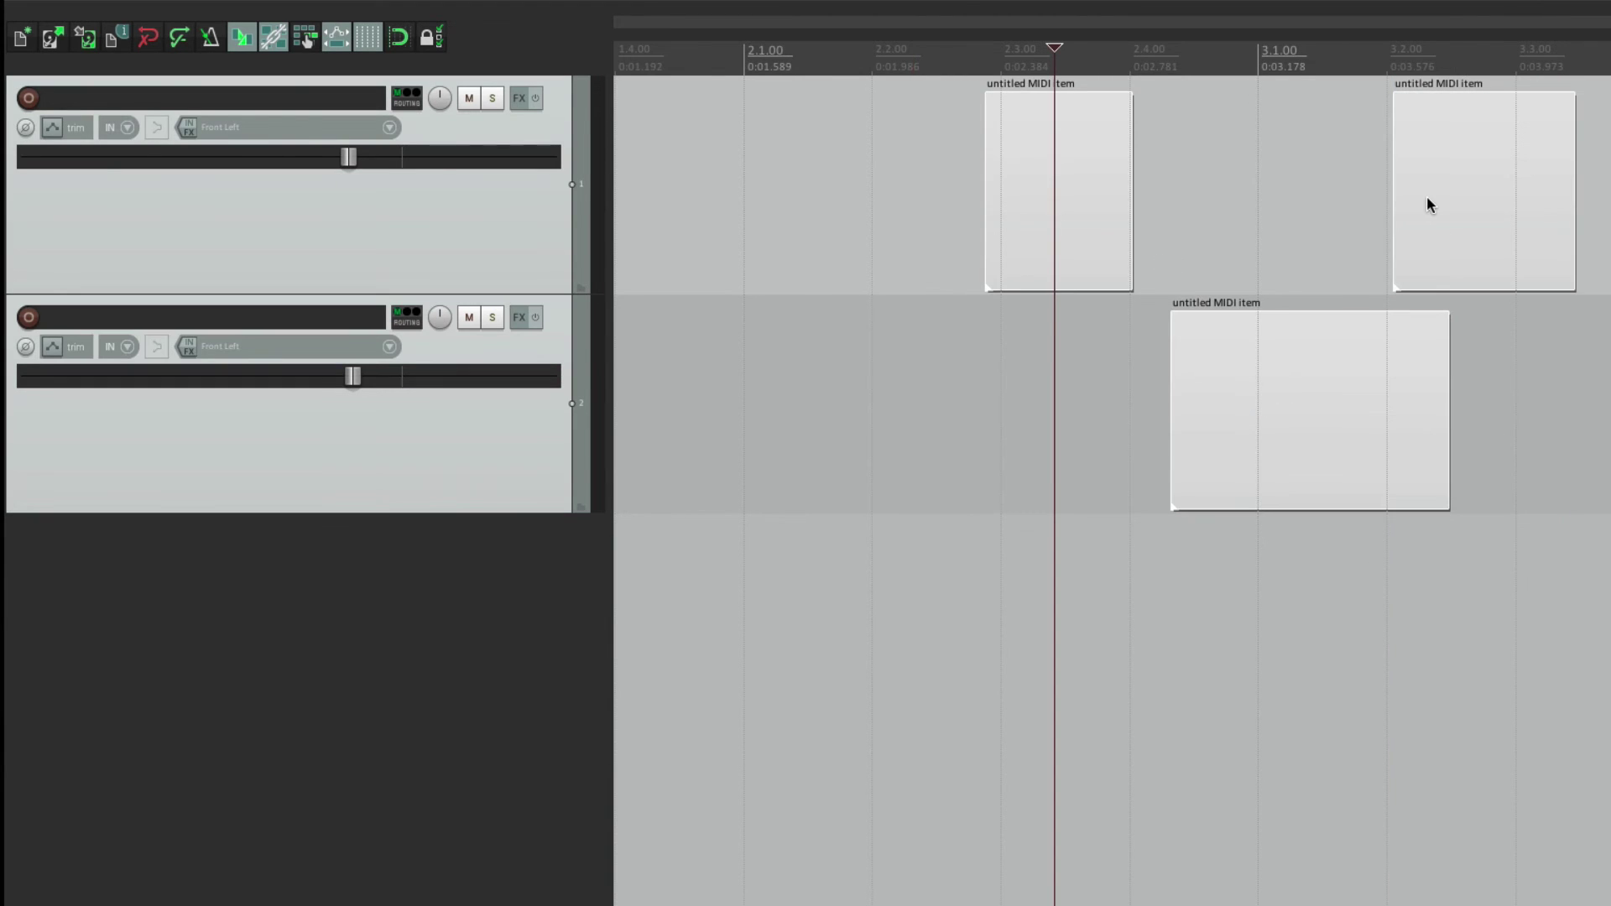
left_click(1141, 620)
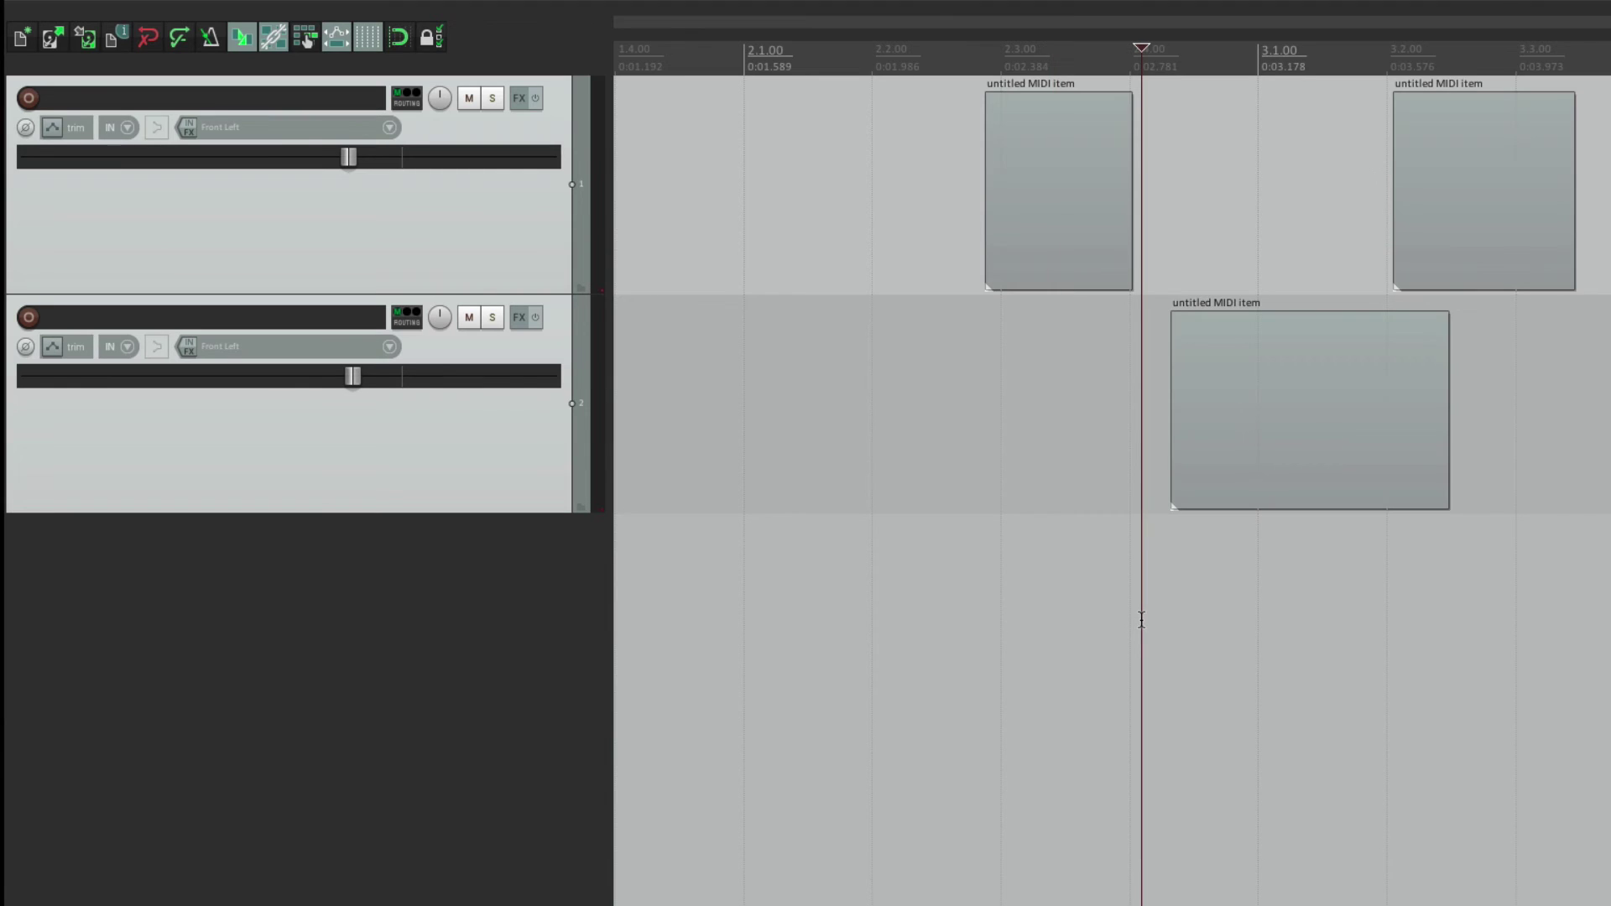
- Reselect all three MIDI items and clear the selection by placing the edit cursor on empty space in track 1
left_click(1091, 126)
left_click(1268, 348, "ctrl")
left_click(1427, 192, "ctrl")
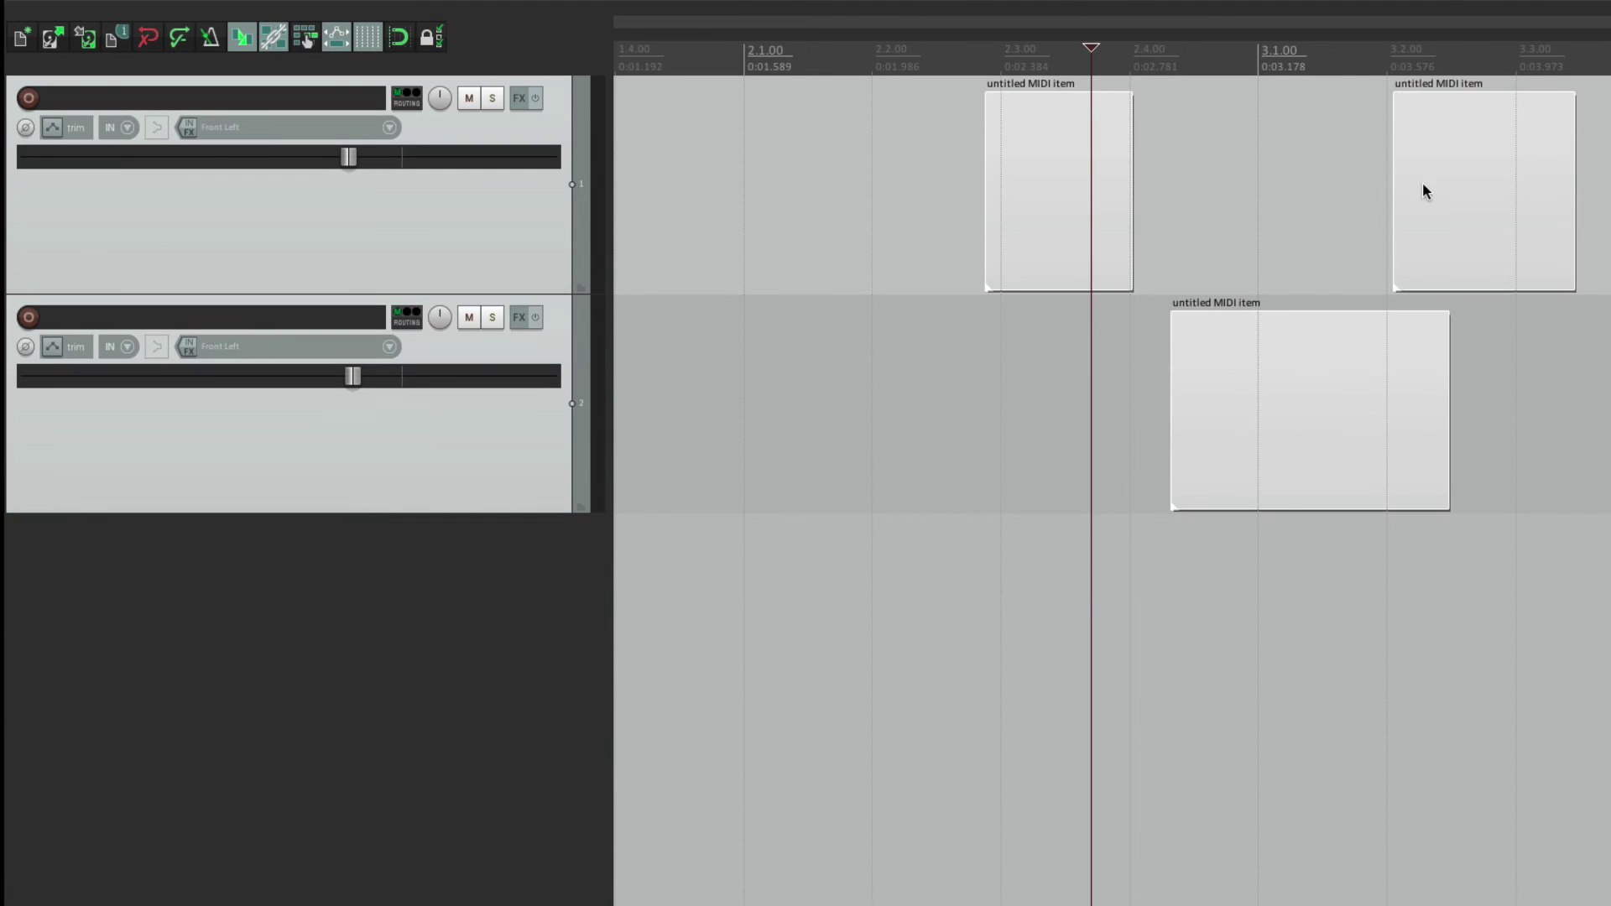
left_click(905, 153)
- Select the three MIDI items once more and deselect them from the empty arrange area below track 2
left_click(1018, 153)
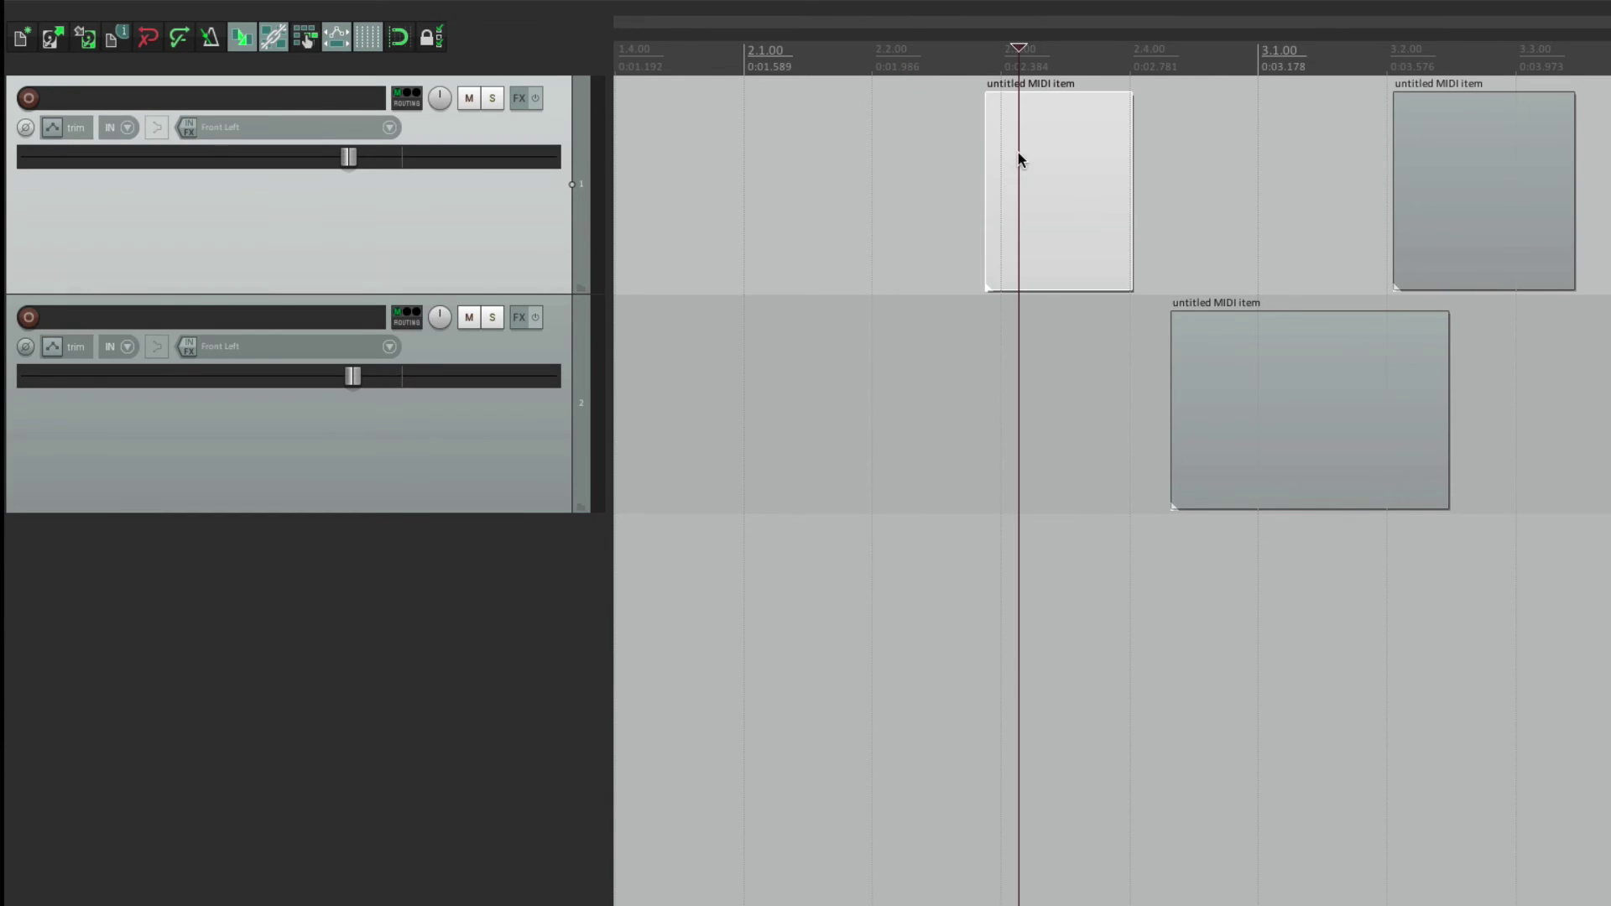
left_click(1223, 376, "ctrl")
left_click(1461, 176, "ctrl")
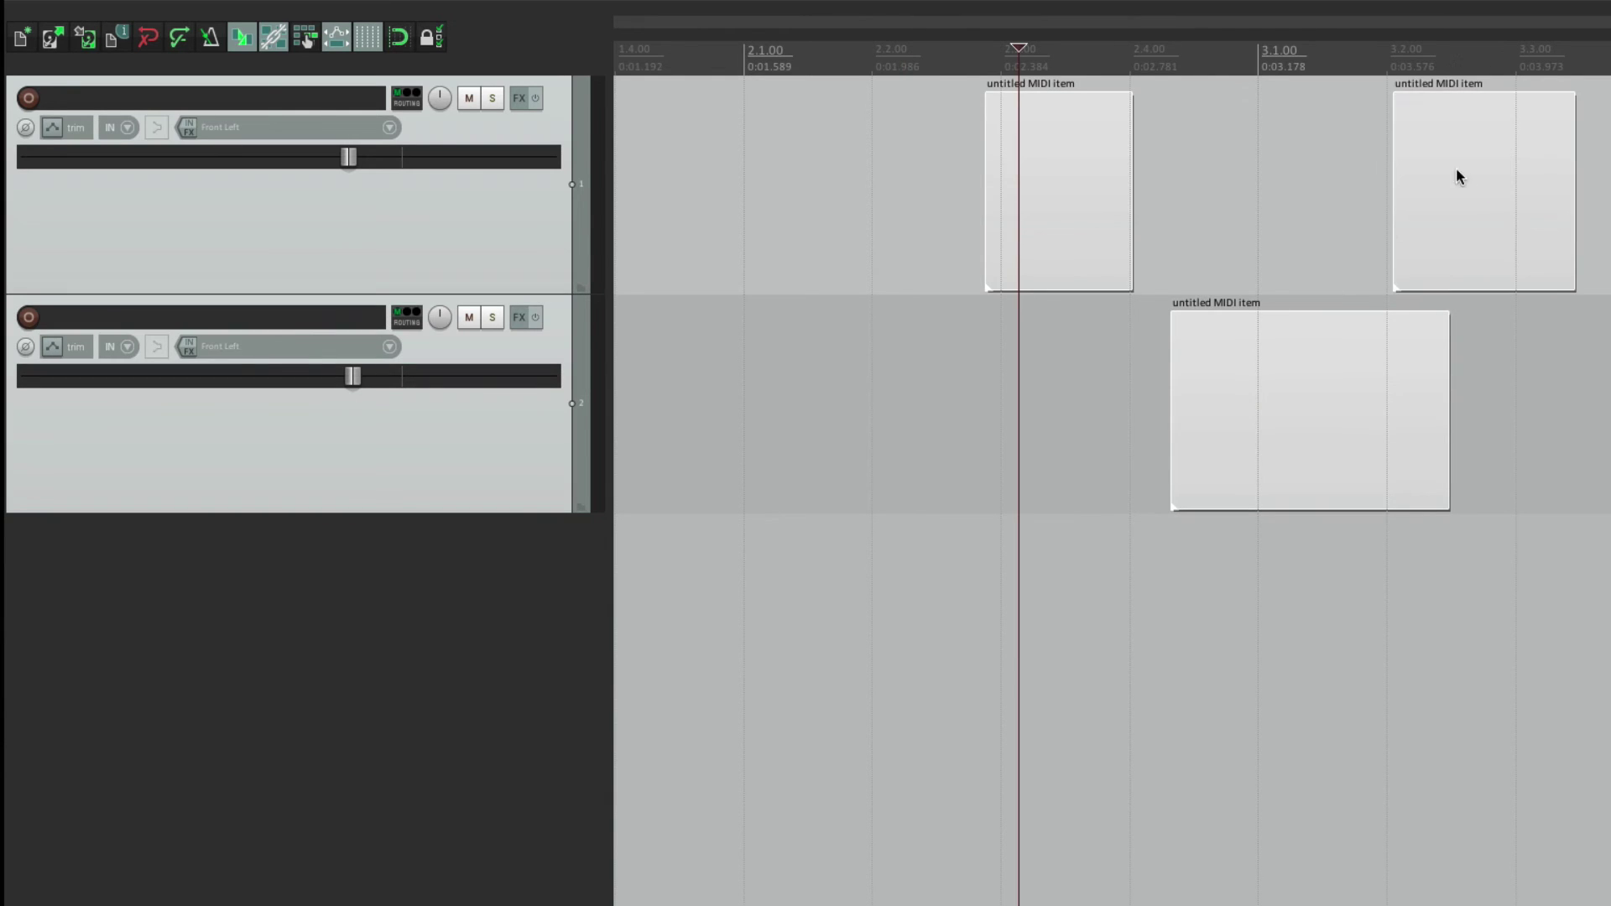
left_click(1173, 628)
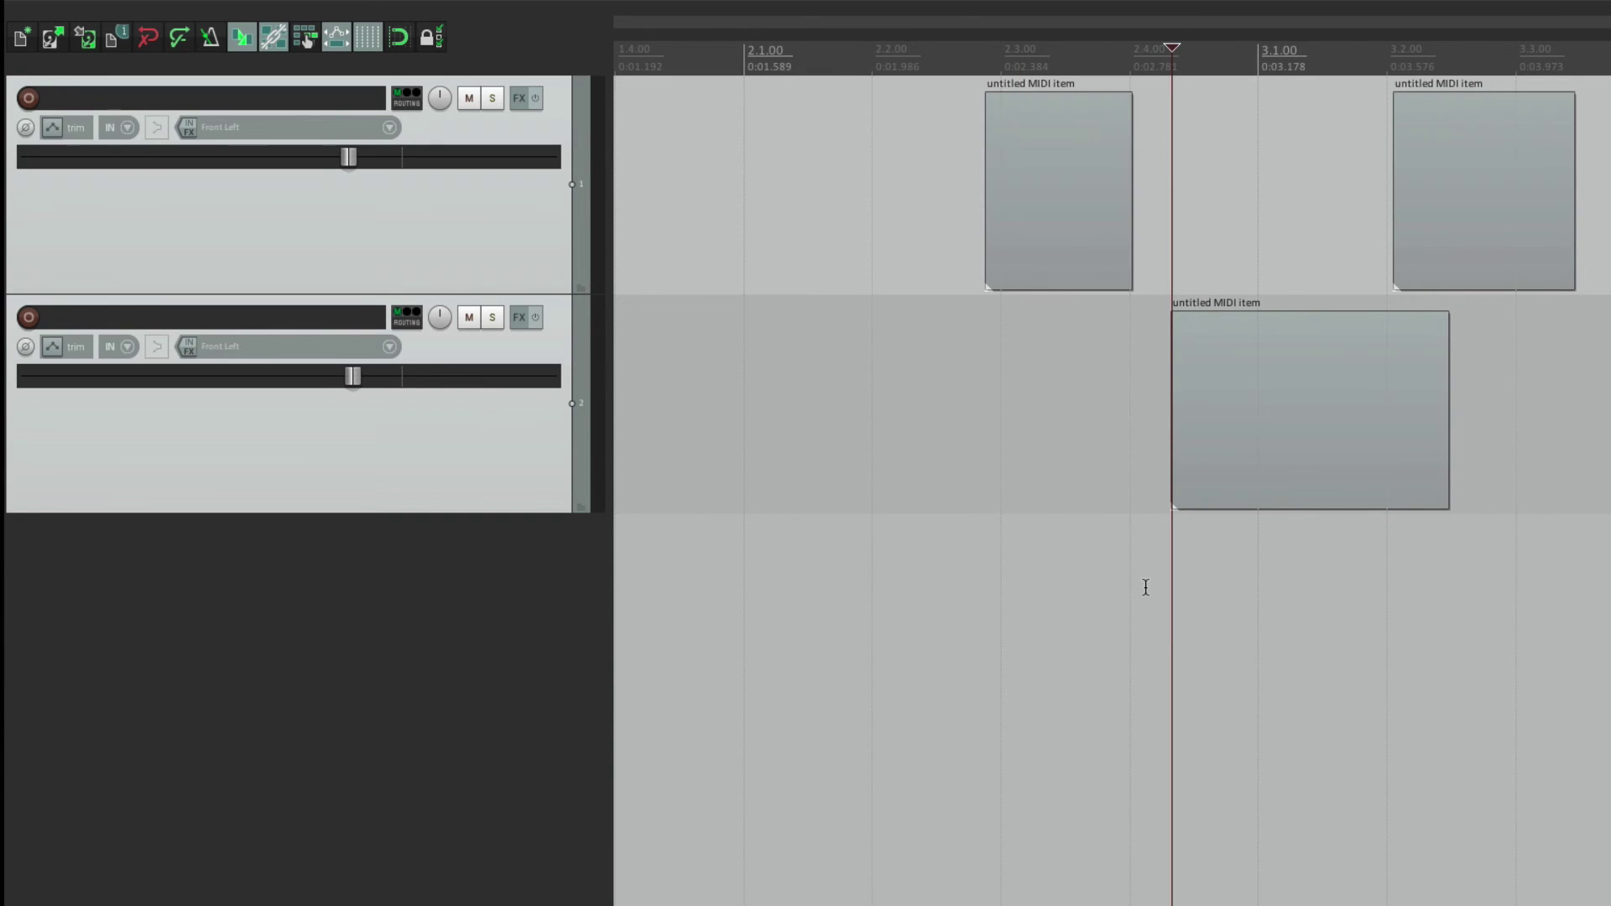
- Turn off the preference that lets a mouse click below the last track clear media item selection
key("super+comma")
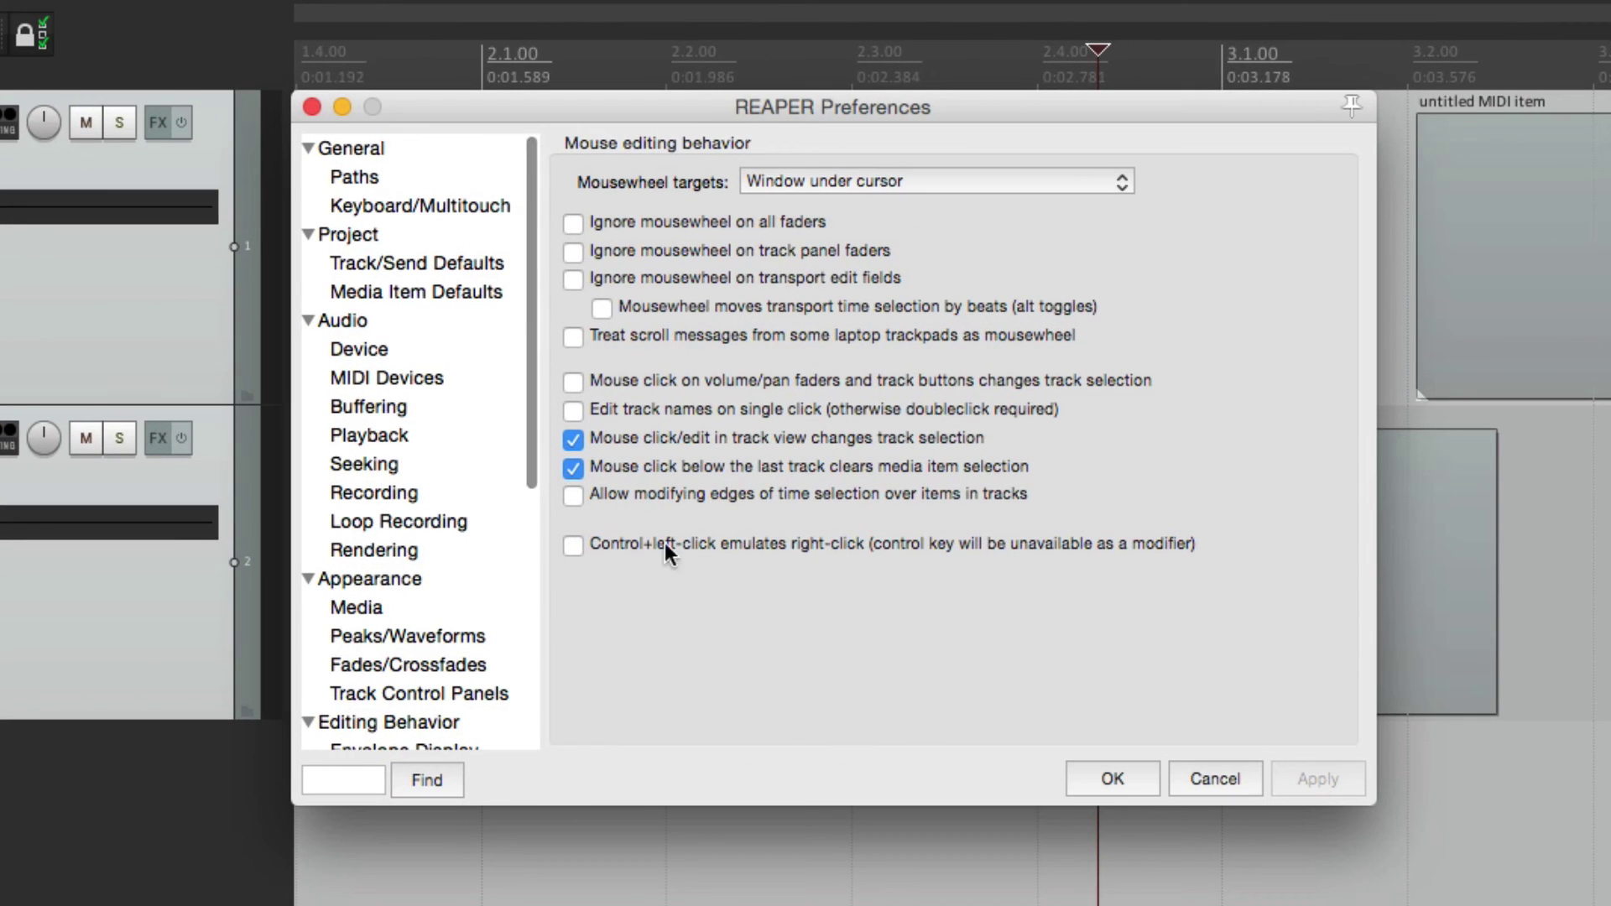
left_click(573, 467)
key("Return")
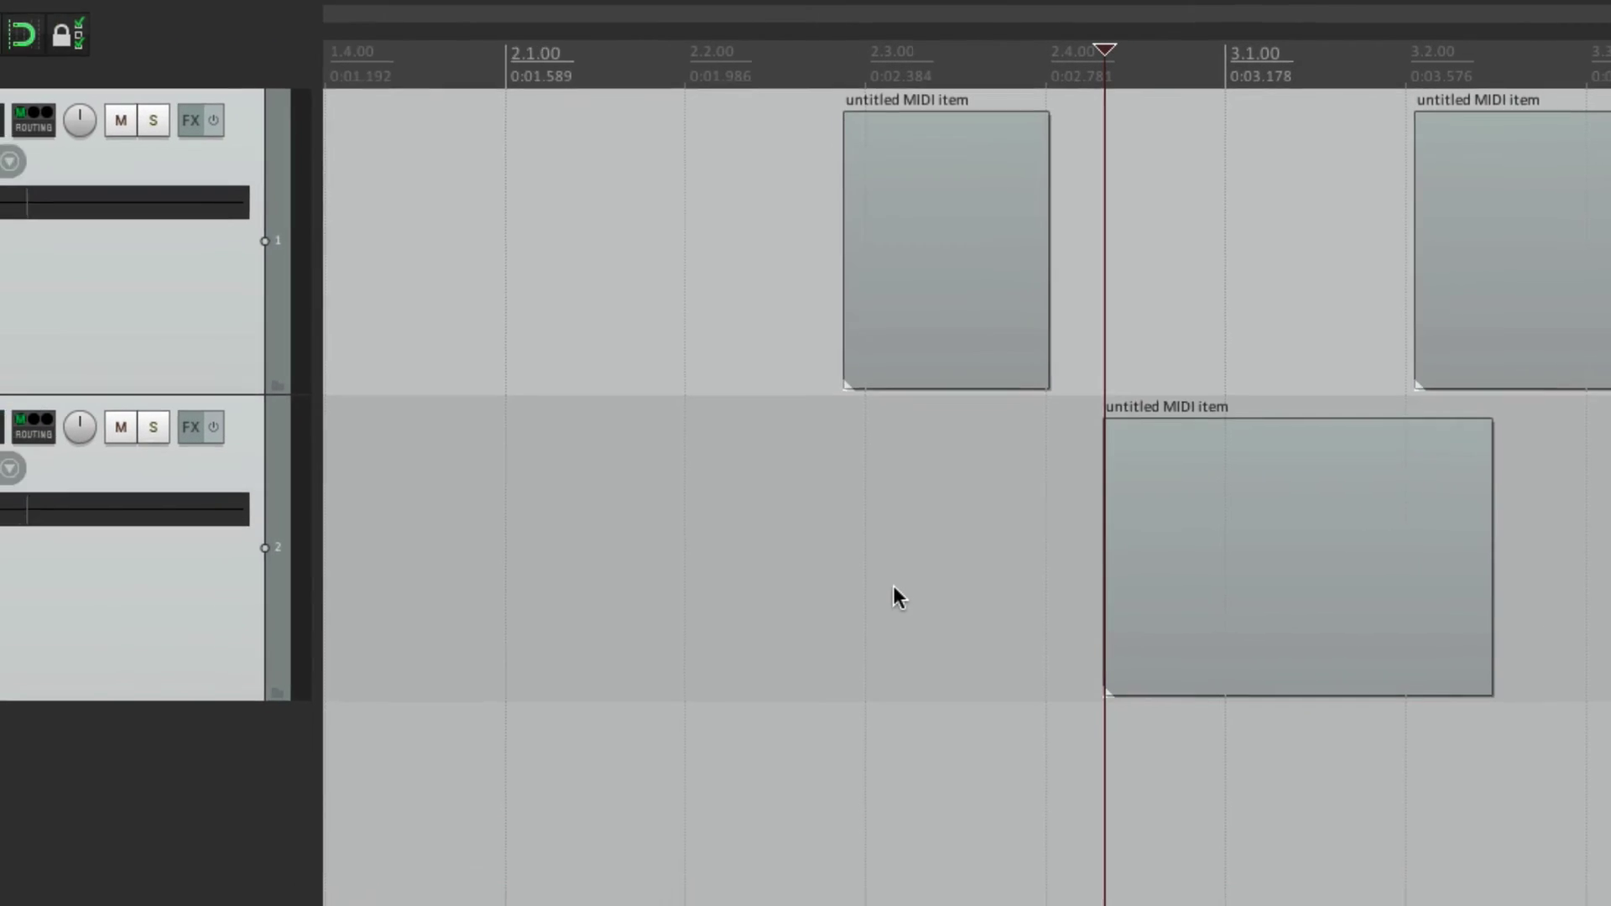
- Select all three MIDI items on tracks 1 and 2, and place the edit cursor in the empty area below the last track
left_click(1056, 196)
left_click(1287, 389, "ctrl")
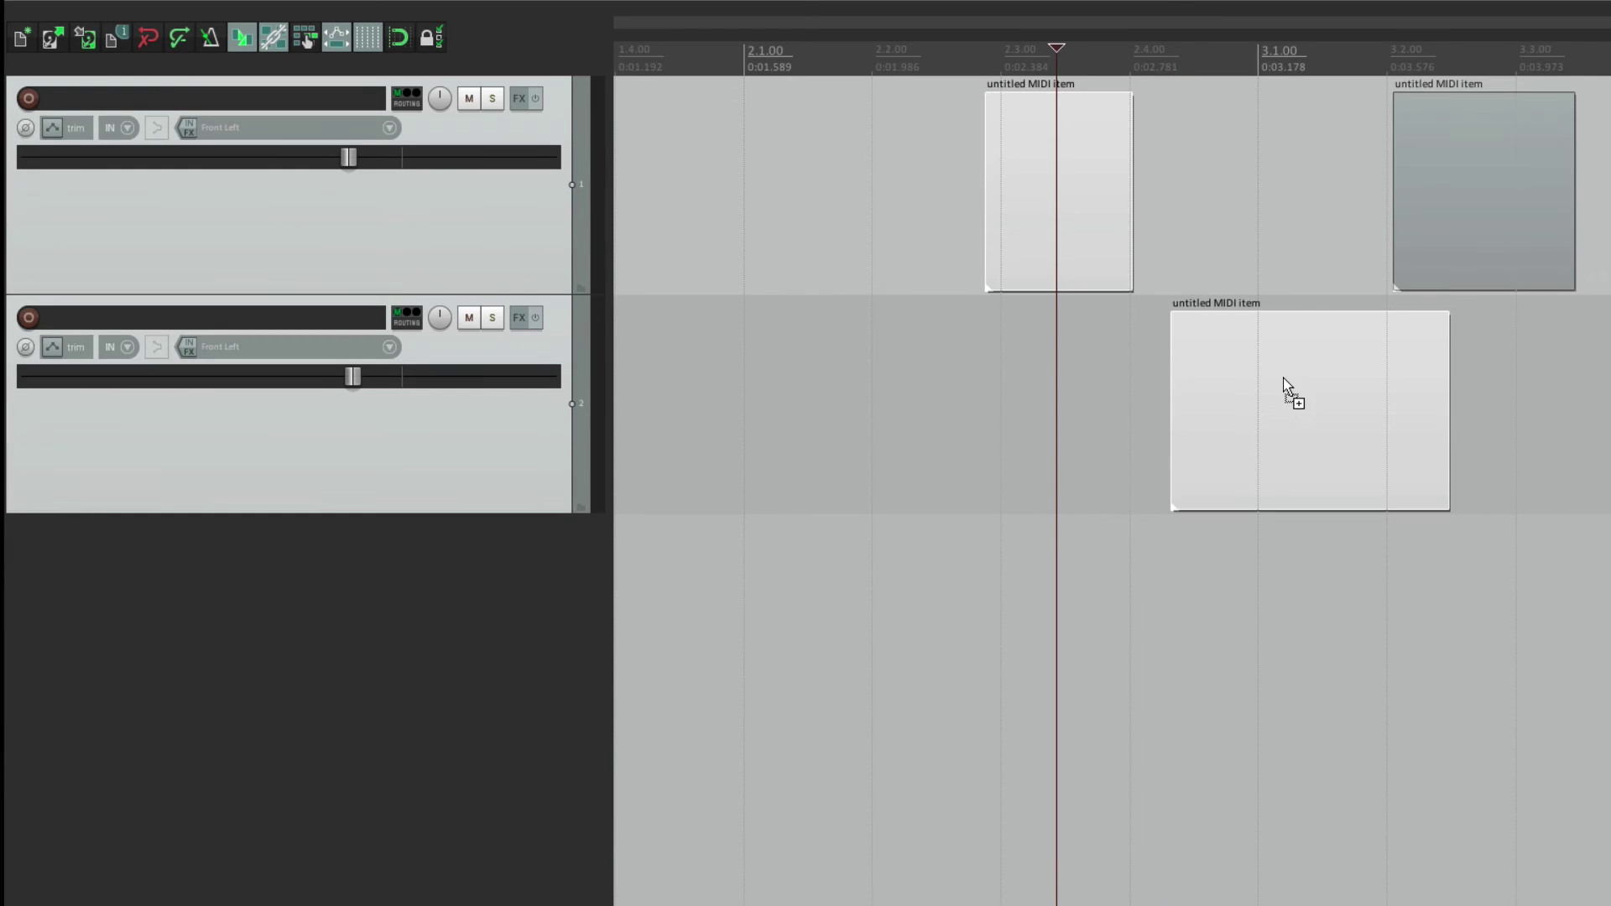
left_click(1460, 197, "ctrl")
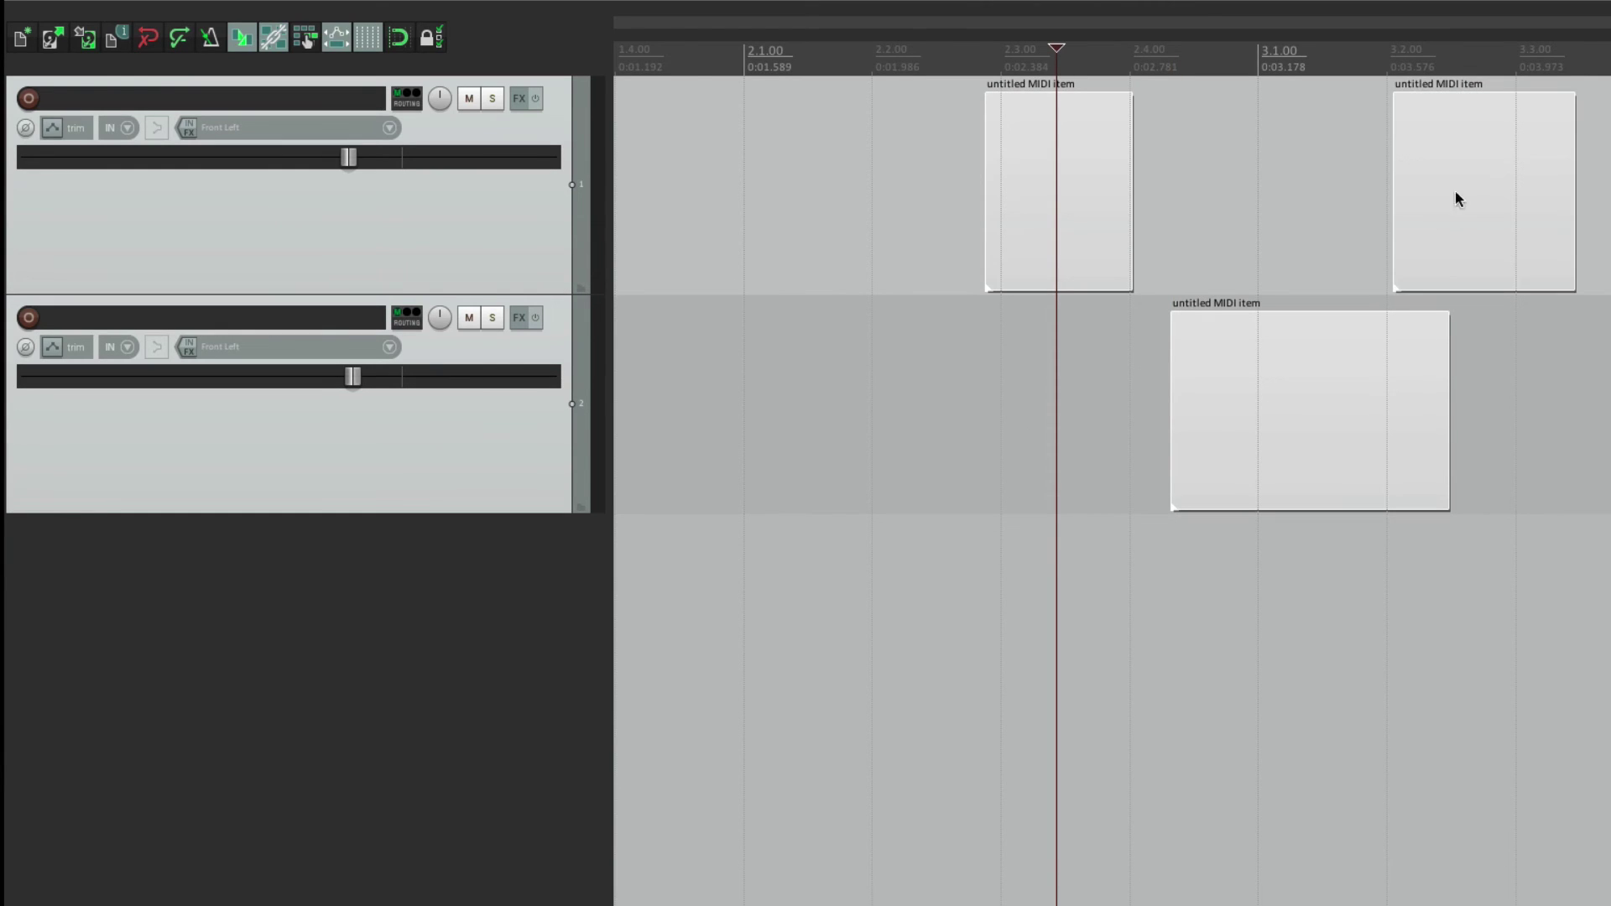
left_click(1159, 622)
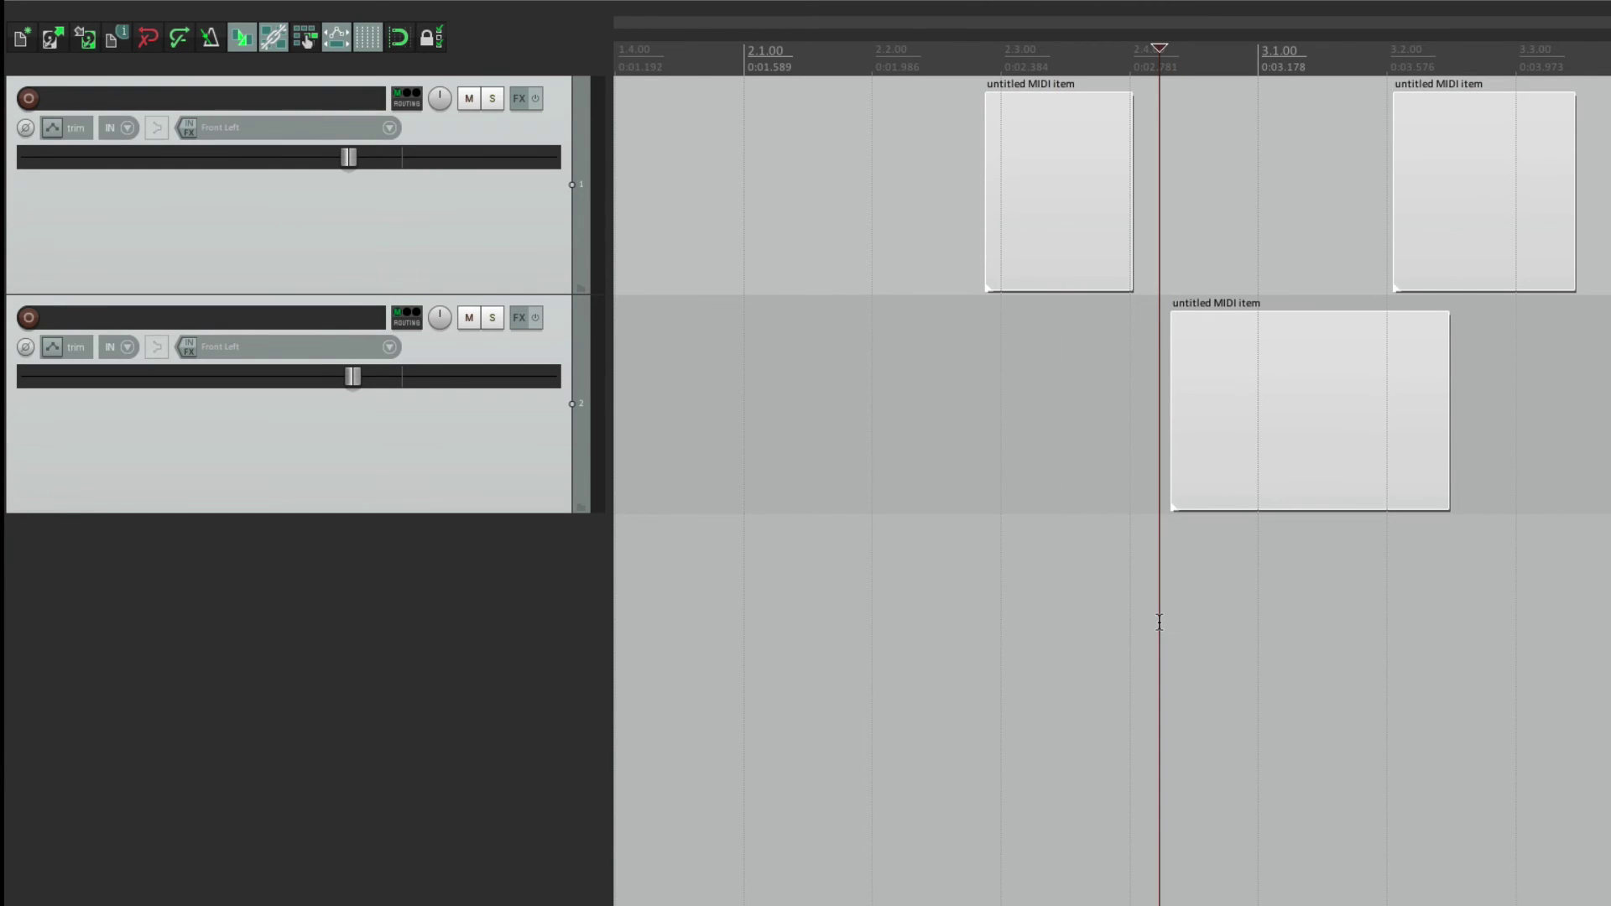
- Turn the preference for clicks below the last track clearing media item selection back on
key("super+comma")
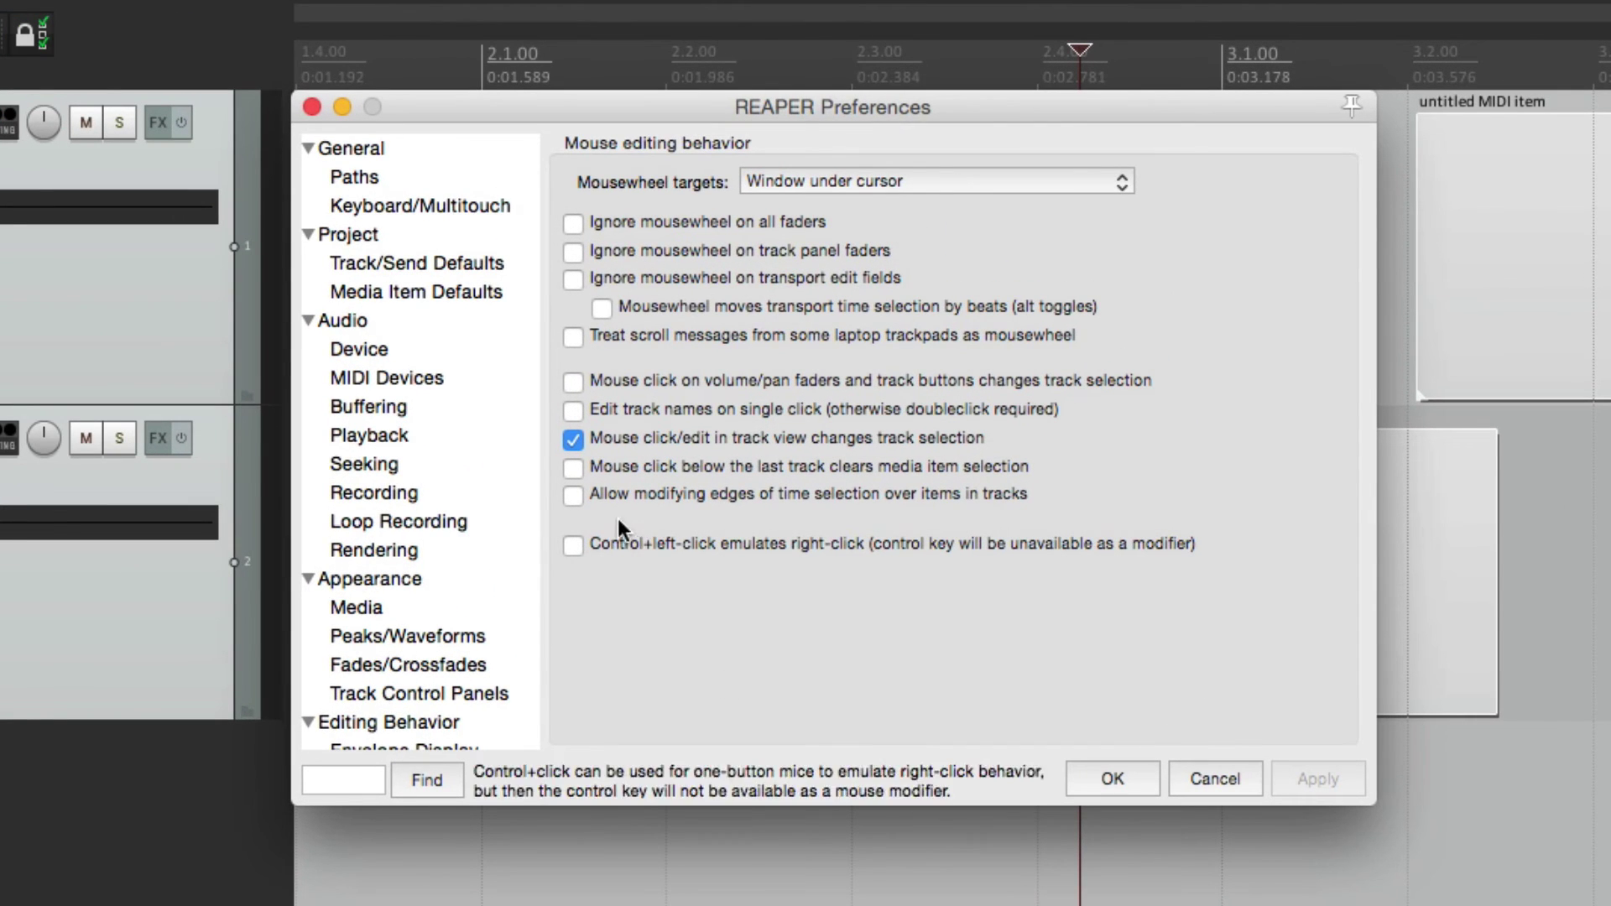
left_click(574, 468)
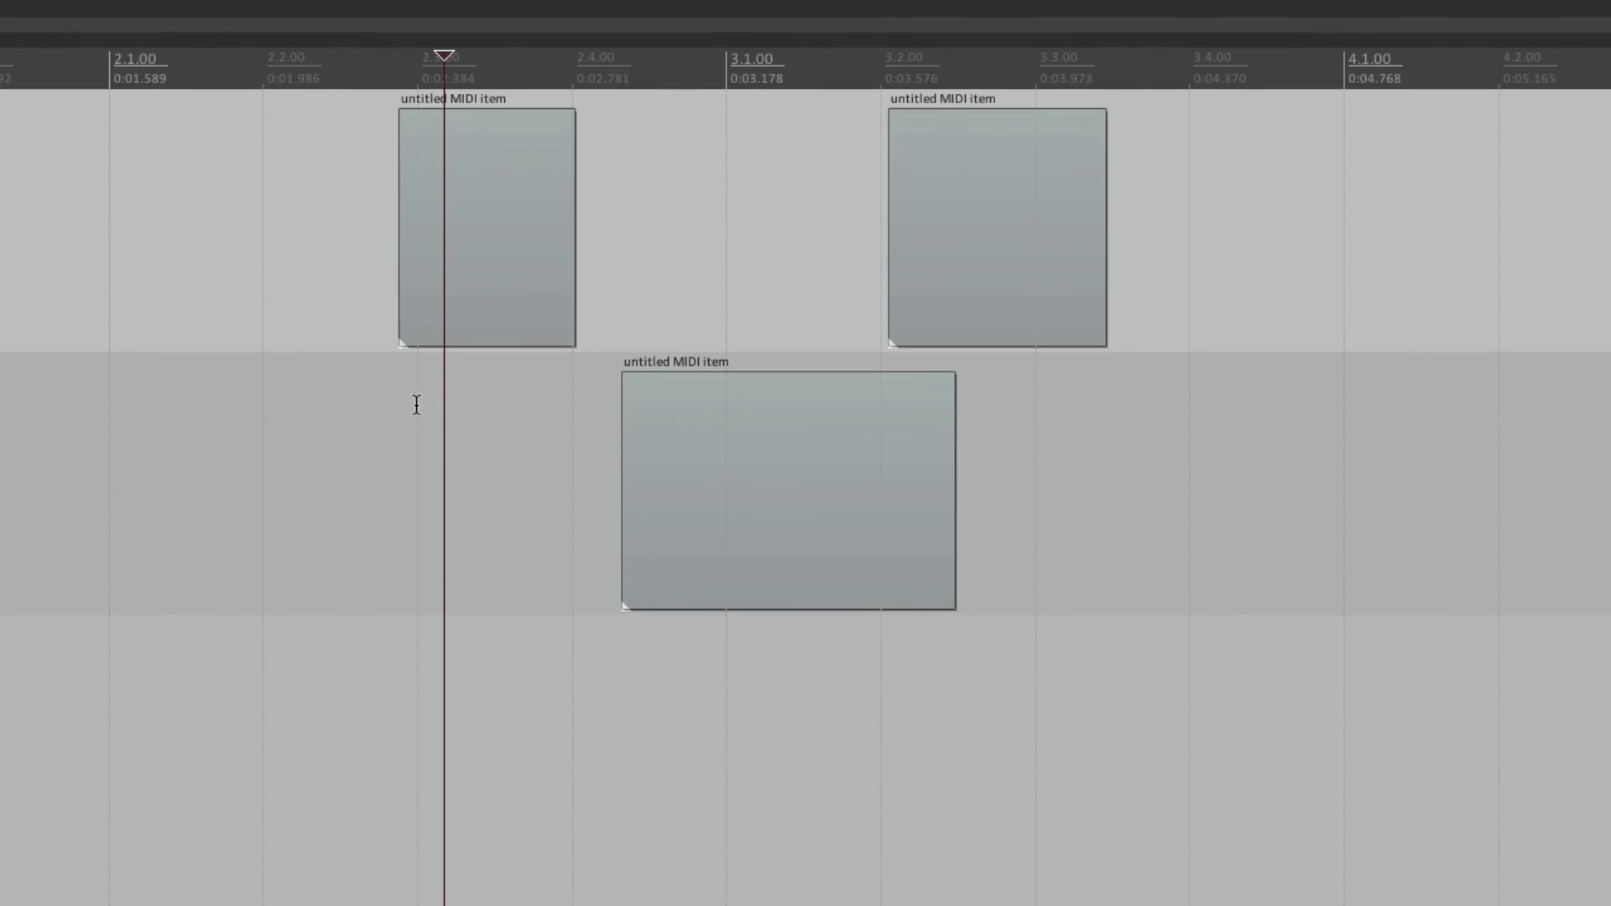
- Draw a time selection around the three MIDI items, and adjust its start and end edges in track 2's empty space
left_click_drag(371, 406, 1176, 486)
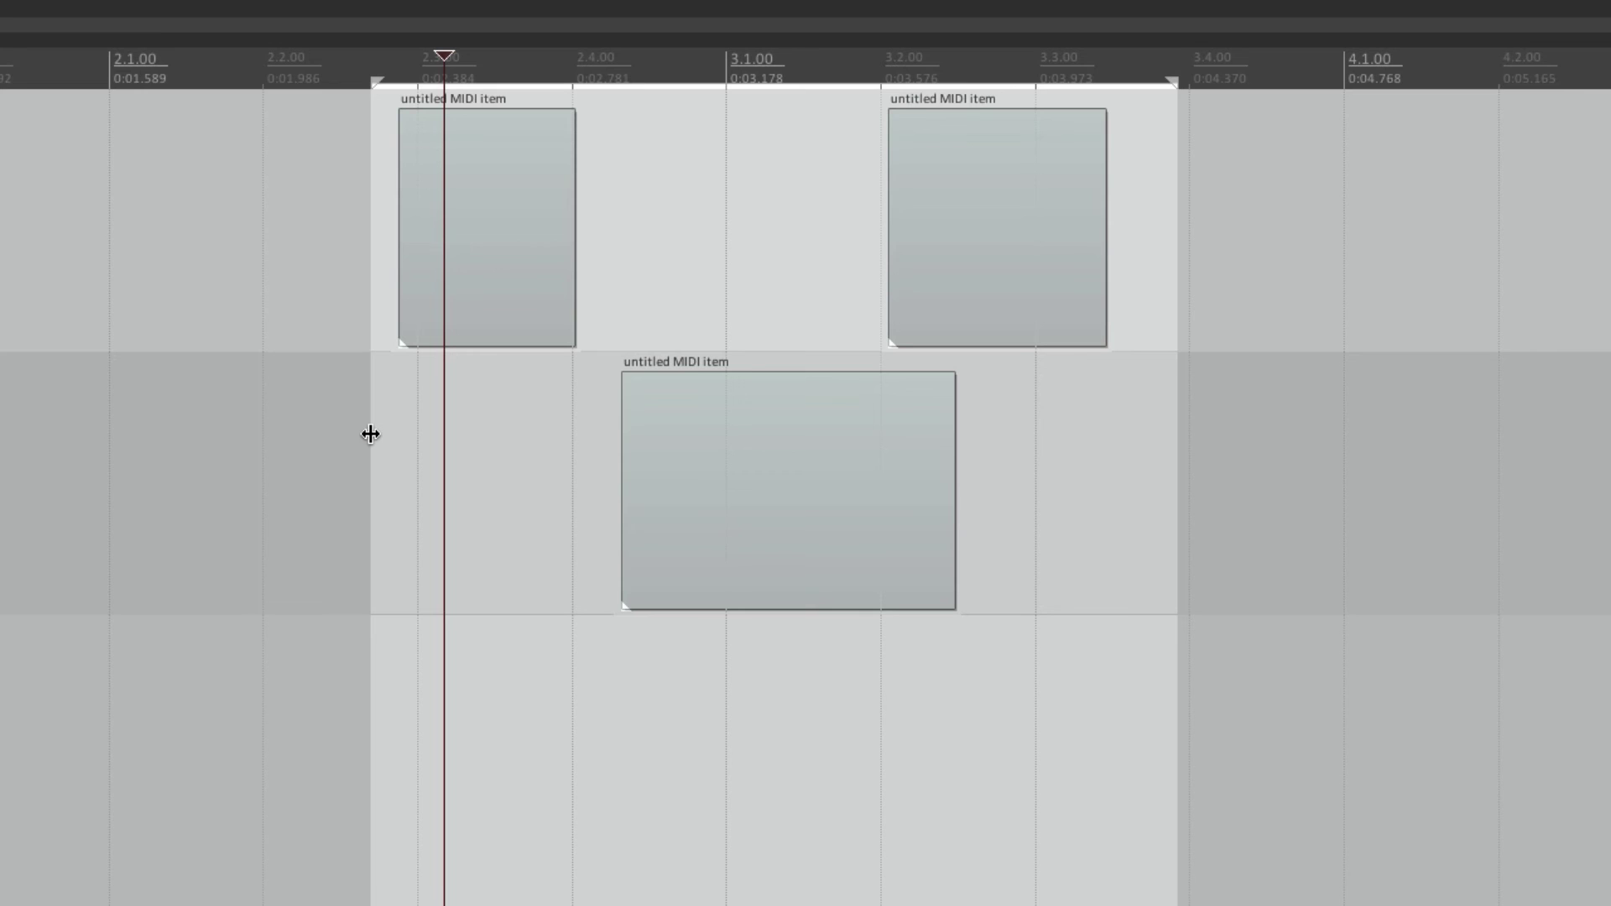
left_click_drag(370, 433, 322, 439)
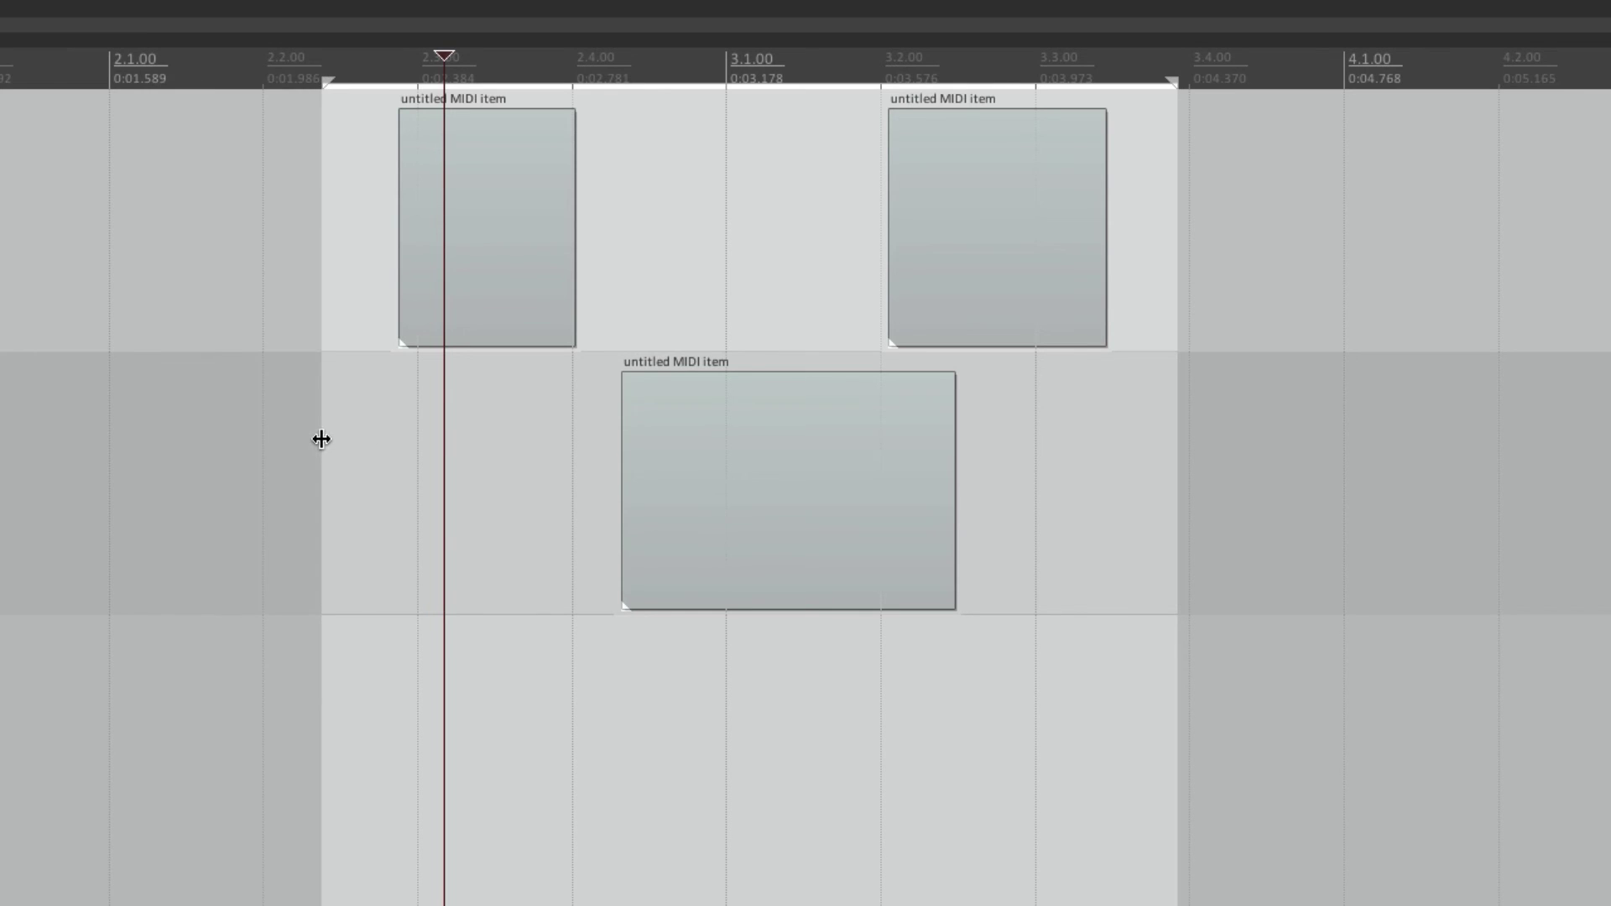
mouse_move(1175, 481)
left_mouse_down()
mouse_move(1233, 479)
mouse_move(1166, 489)
left_mouse_up()
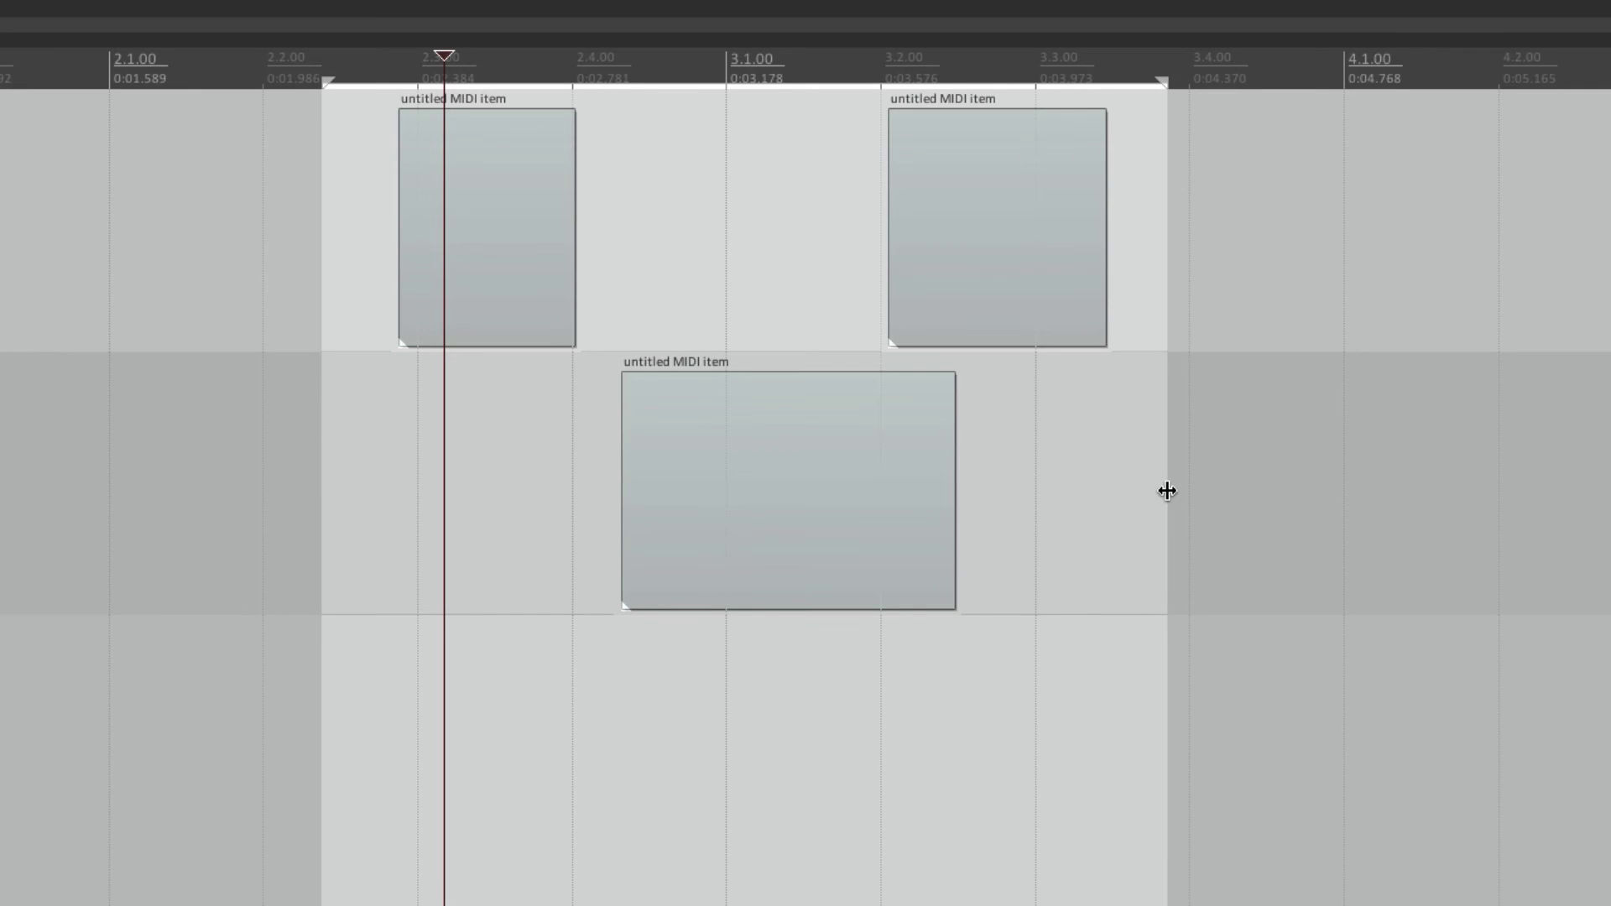
- Narrow the time selection at both ends, in the ruler and in track 2, ending it just before 3.3.00
mouse_move(325, 81)
left_mouse_down()
mouse_move(126, 80)
mouse_move(335, 80)
left_mouse_up()
left_click_drag(1165, 82, 1130, 79)
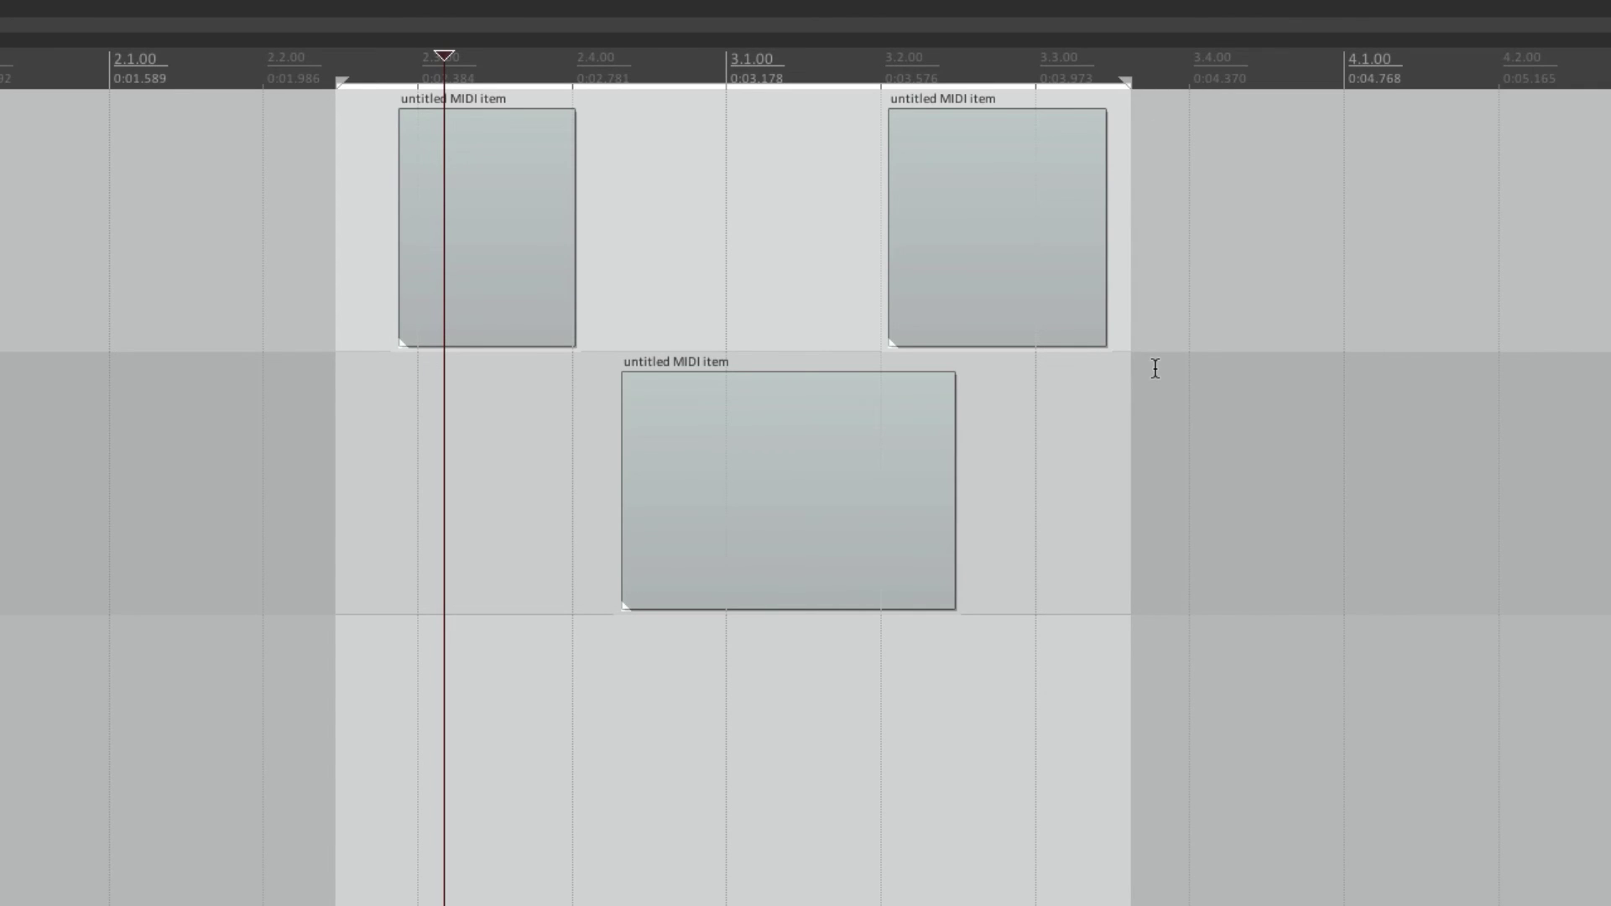
left_click_drag(334, 486, 349, 506)
left_click_drag(1129, 491, 1026, 507)
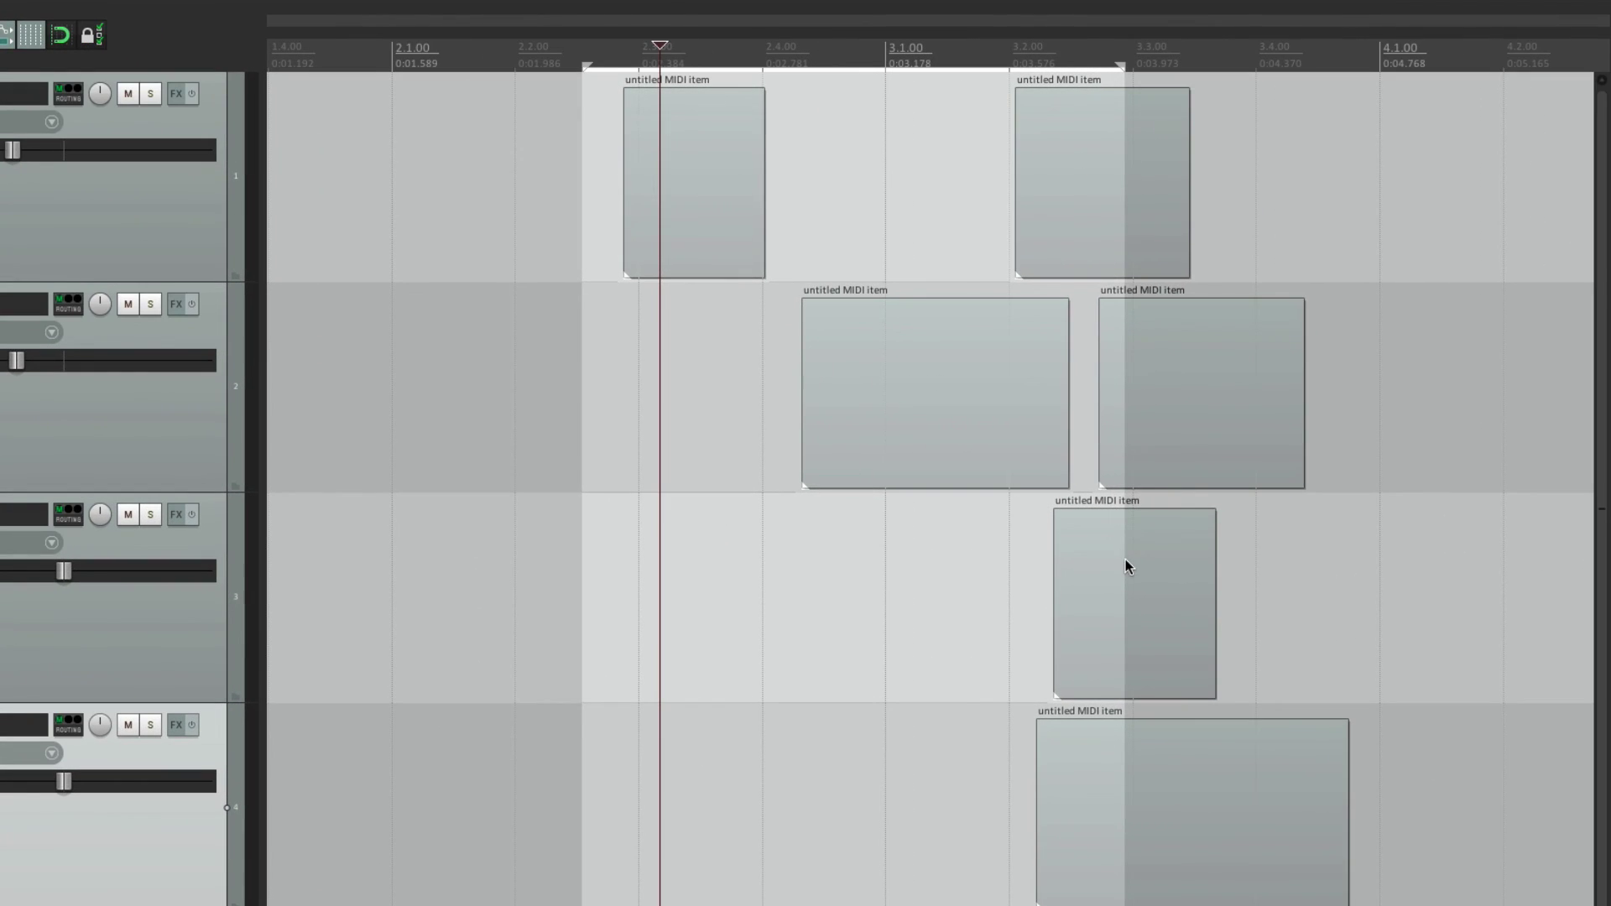
- Turn on the preference that allows modifying edges of the time selection over items in tracks
key("super+comma")
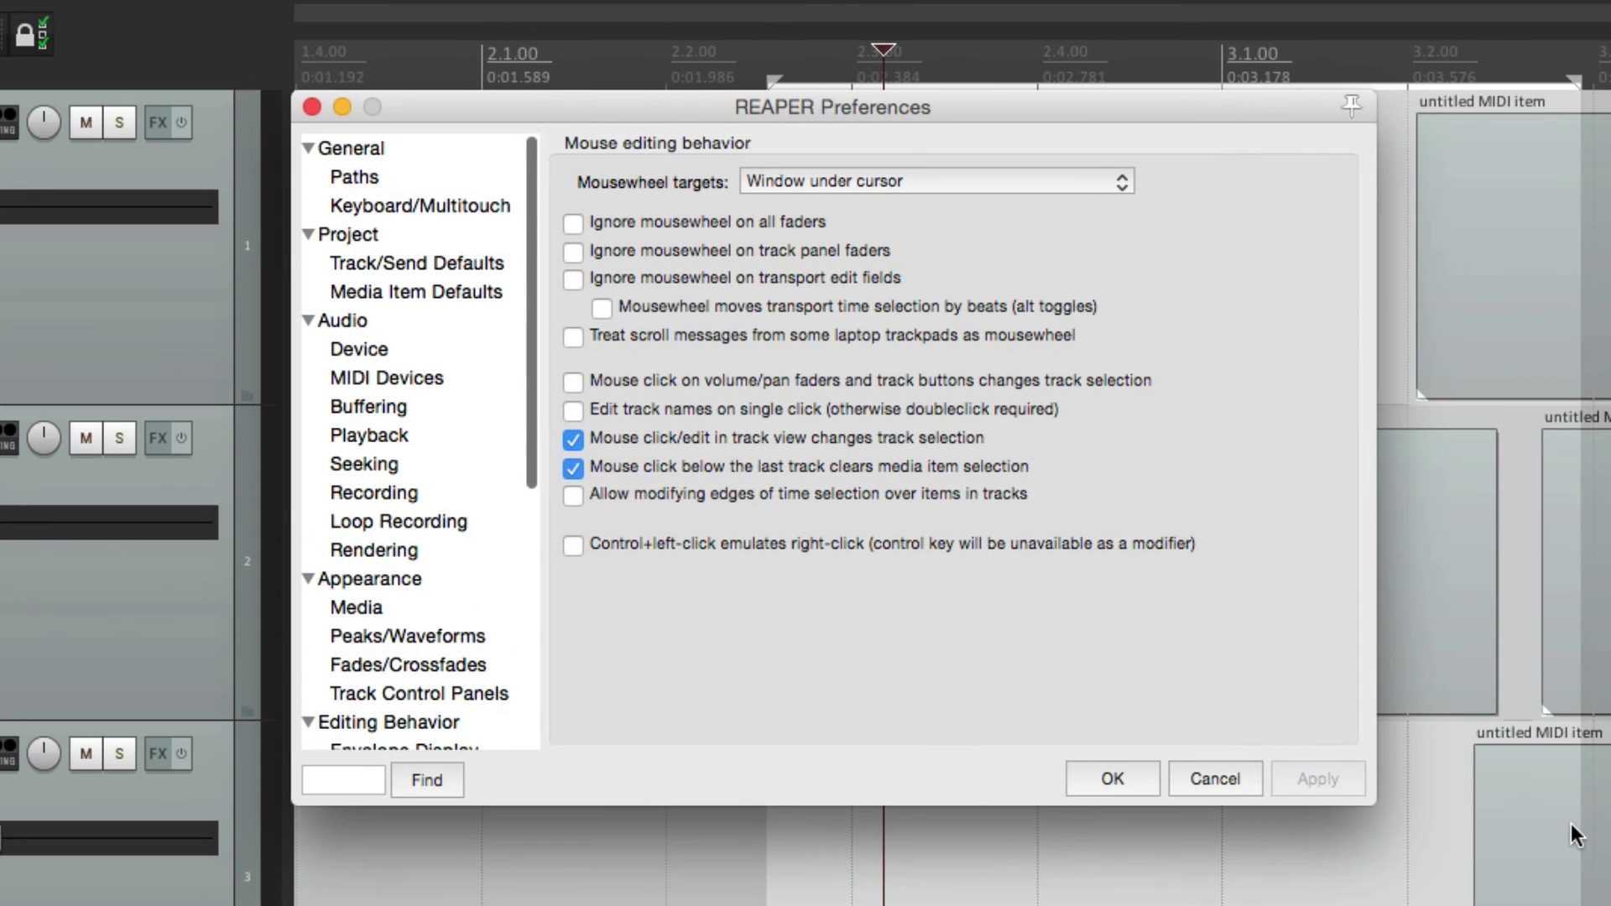
left_click(573, 495)
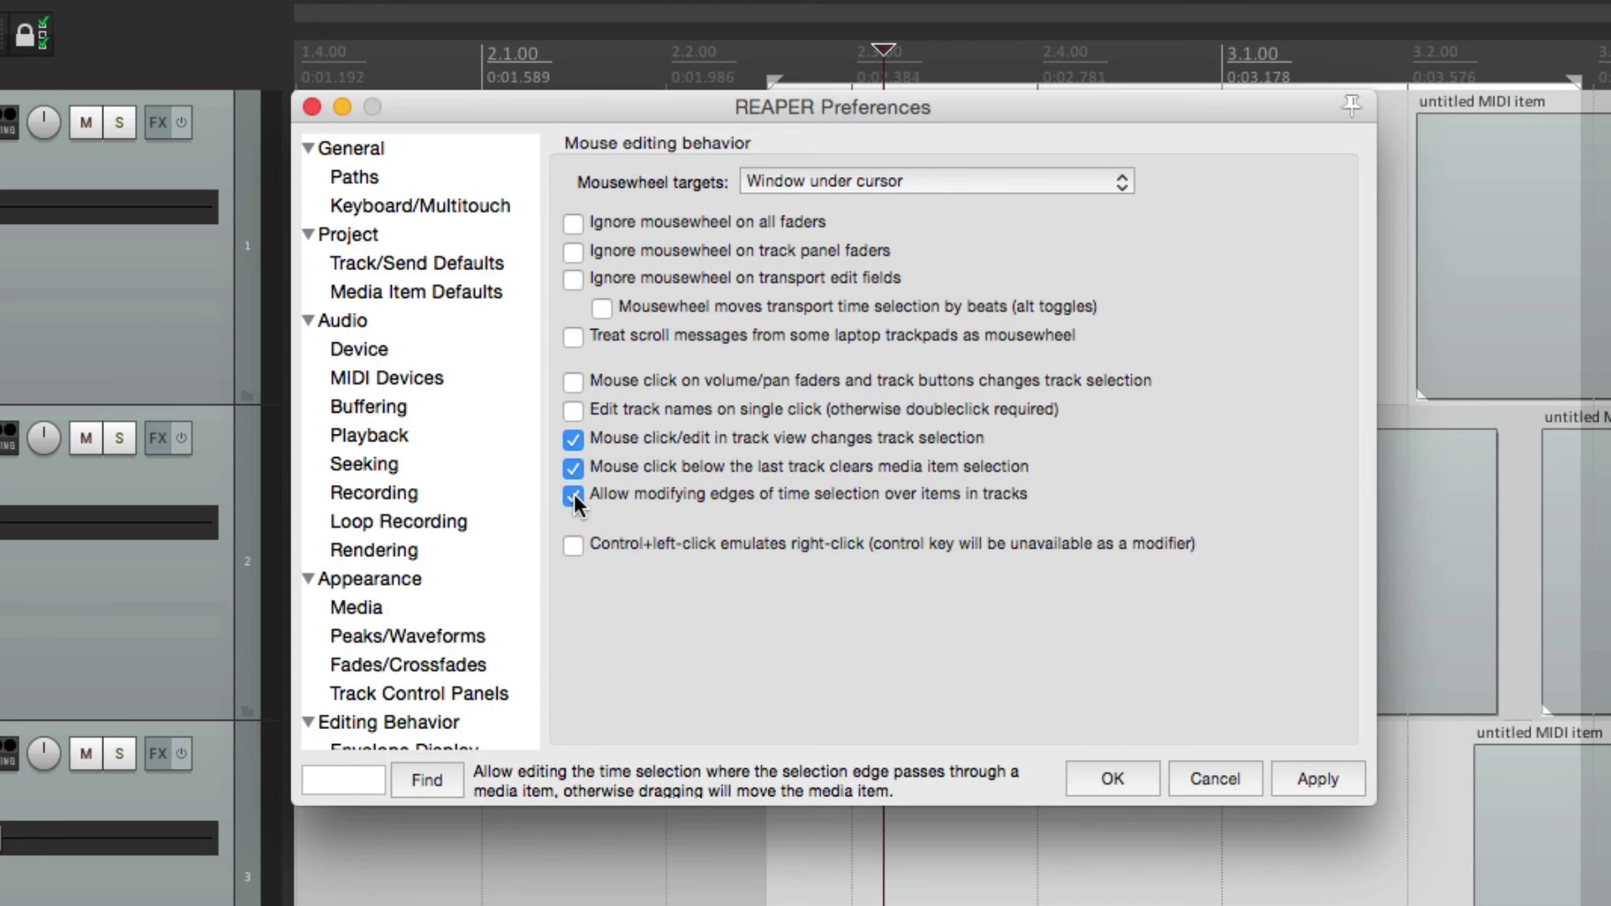
key("Return")
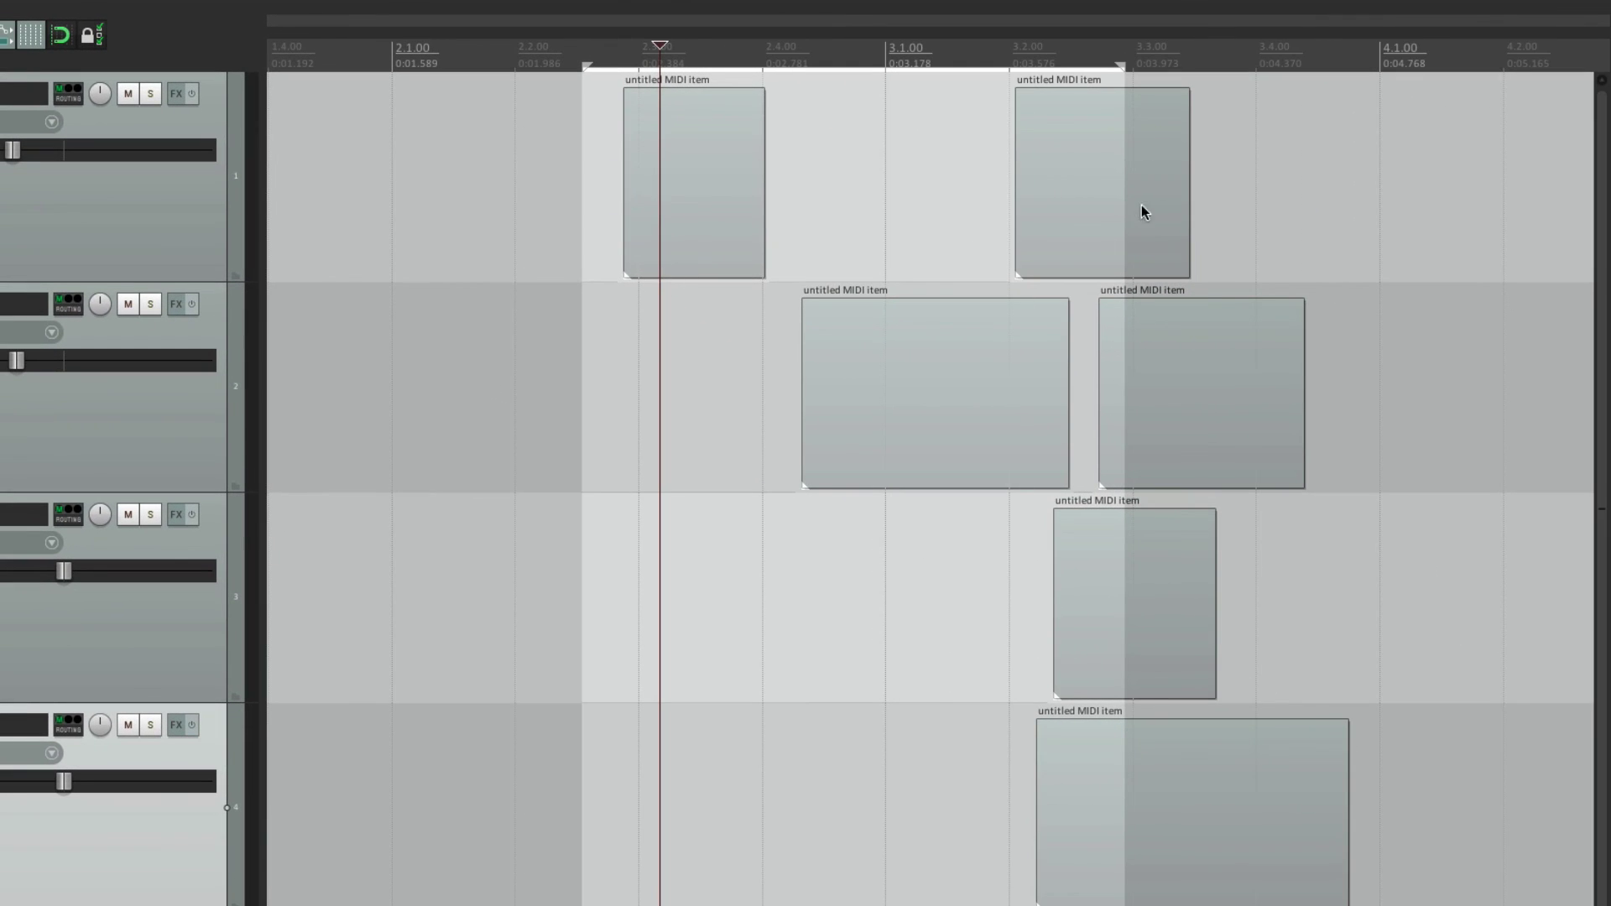
- Move the time selection's start over track 1's first MIDI item and its end over the later items, just past 3.3.00
mouse_move(1122, 199)
left_mouse_down()
mouse_move(1065, 205)
mouse_move(1112, 202)
left_mouse_up()
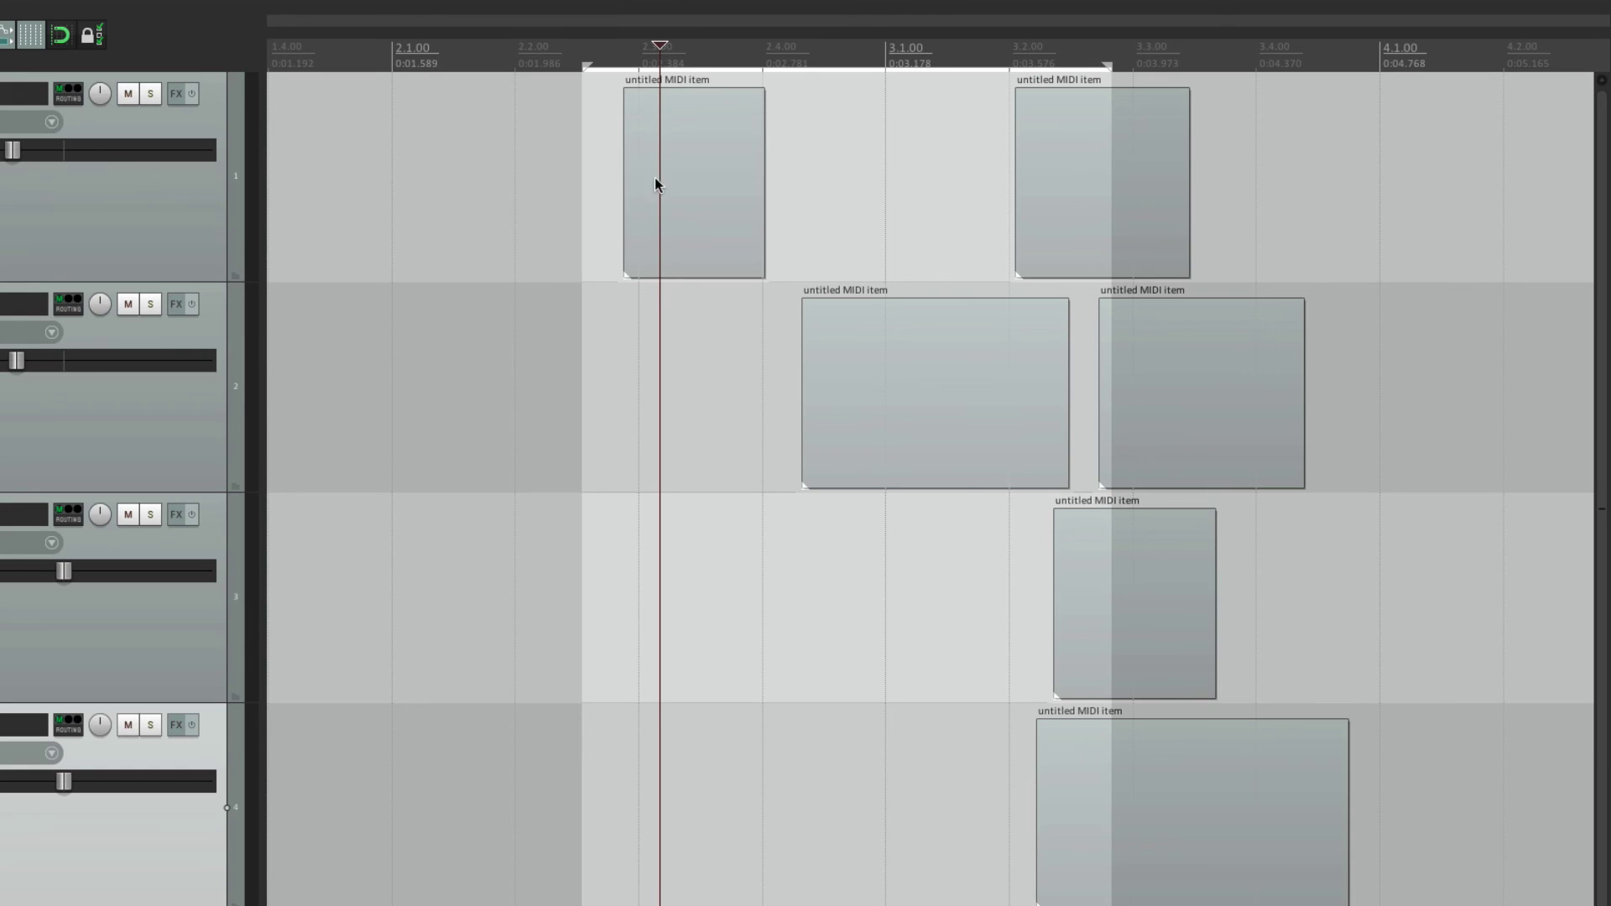
left_click_drag(586, 199, 696, 229)
mouse_move(1110, 200)
left_mouse_down()
mouse_move(1189, 200)
mouse_move(1108, 209)
mouse_move(1135, 216)
left_mouse_up()
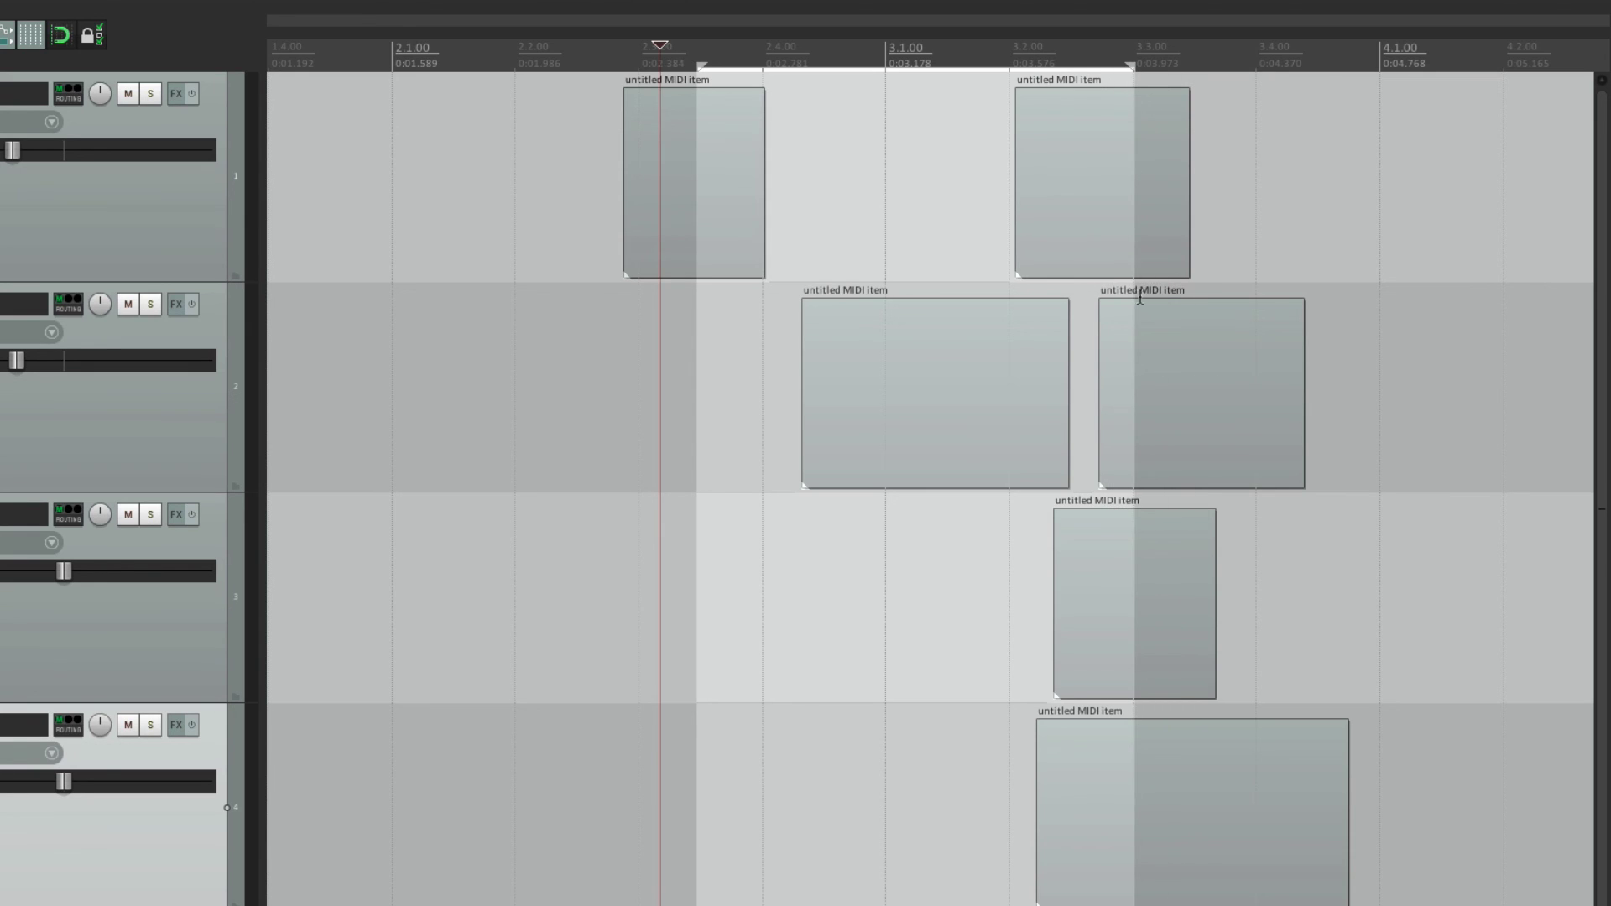
left_click_drag(1135, 346, 1161, 348)
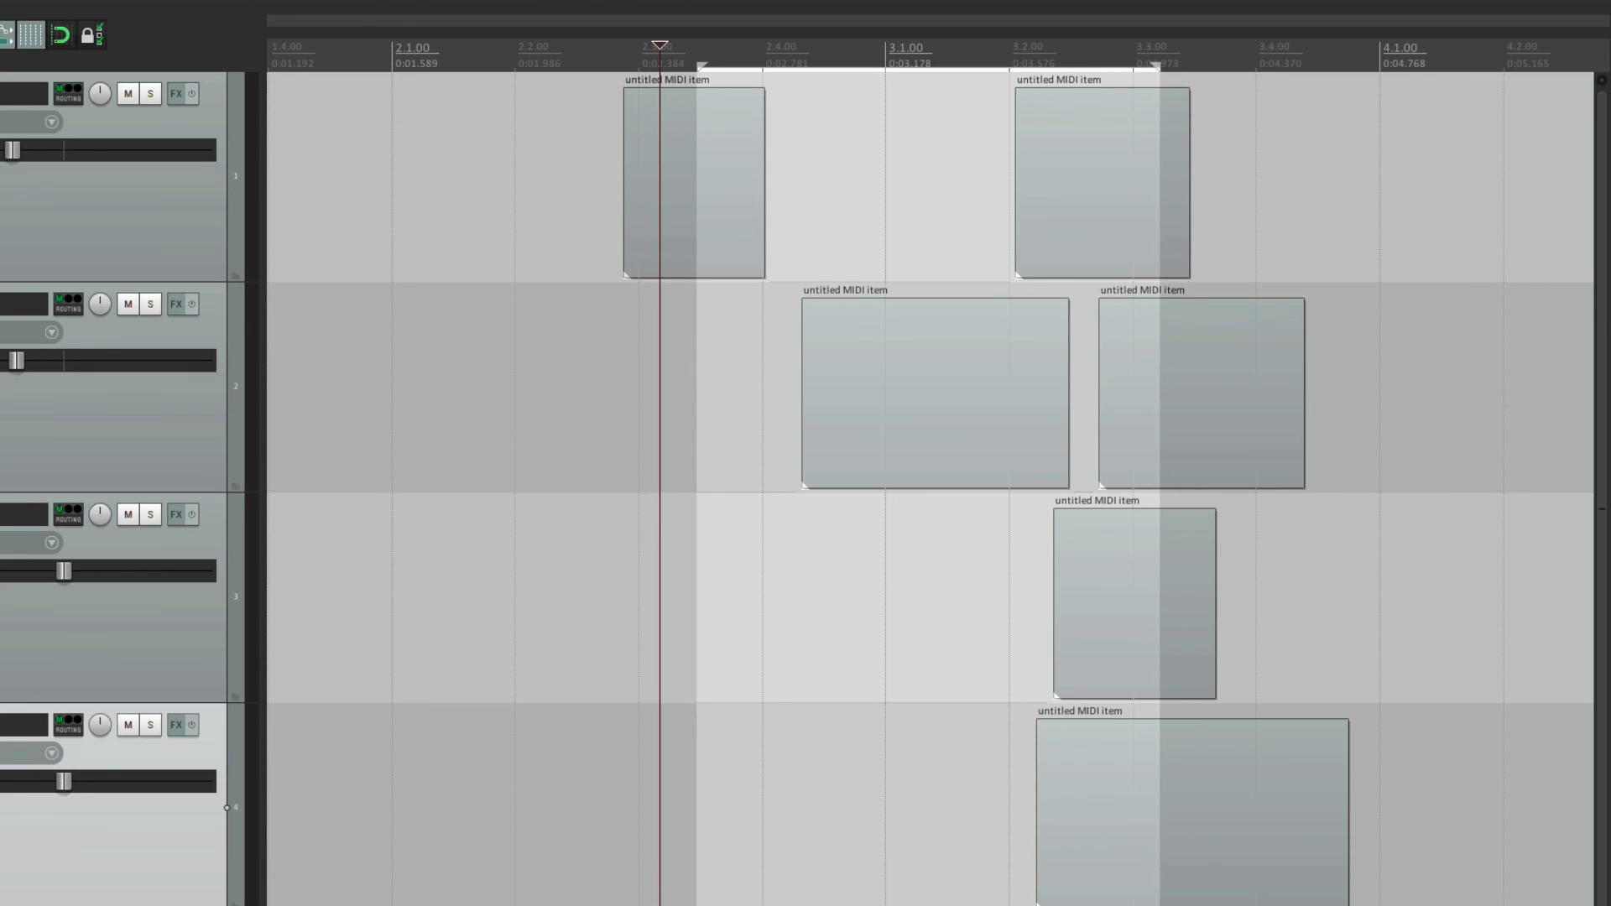
- Move track 1's second MIDI item slightly later and extend the time selection's end over it
left_click_drag(1177, 128, 1110, 134)
left_click_drag(1161, 223, 1173, 226)
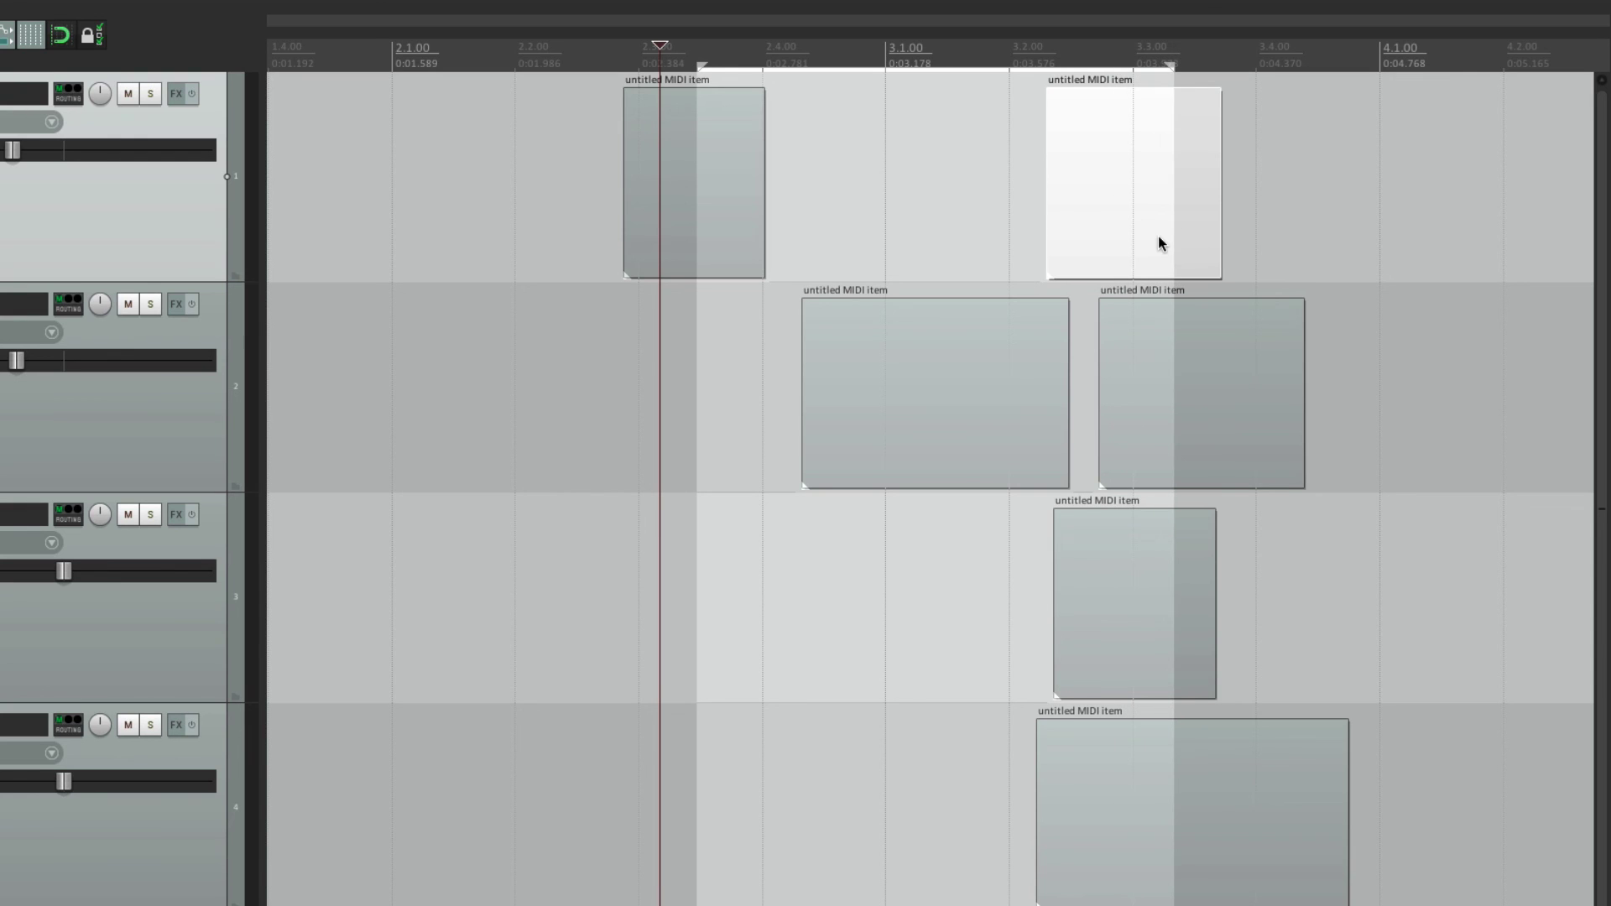
- Turn off the preference that allows modifying time selection edges over items in tracks
key("super+comma")
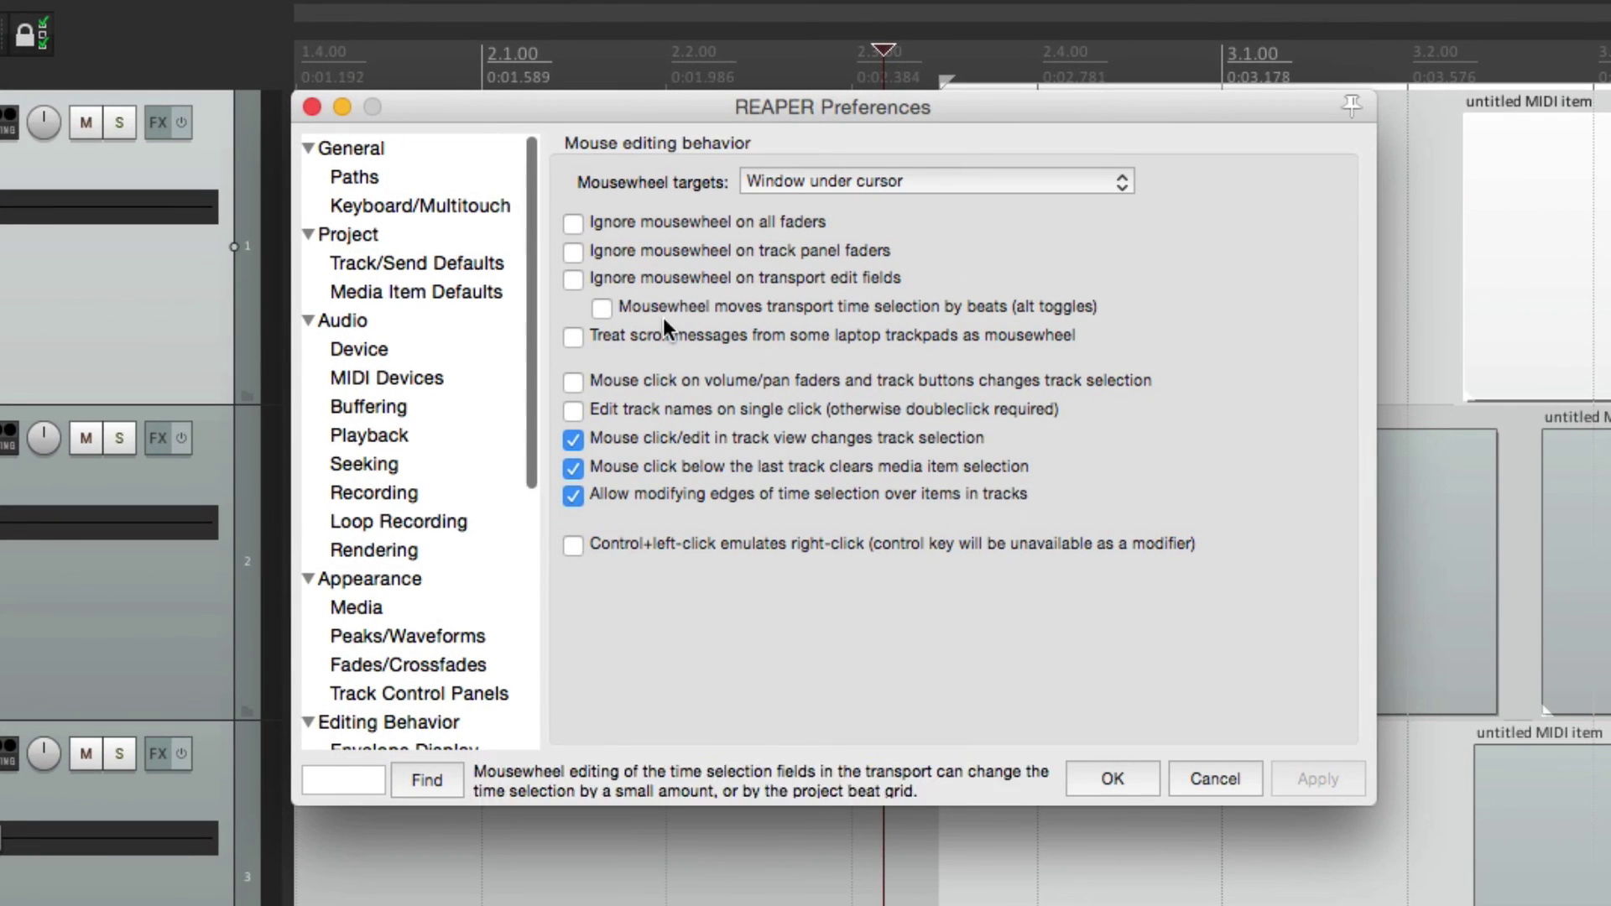
left_click(572, 495)
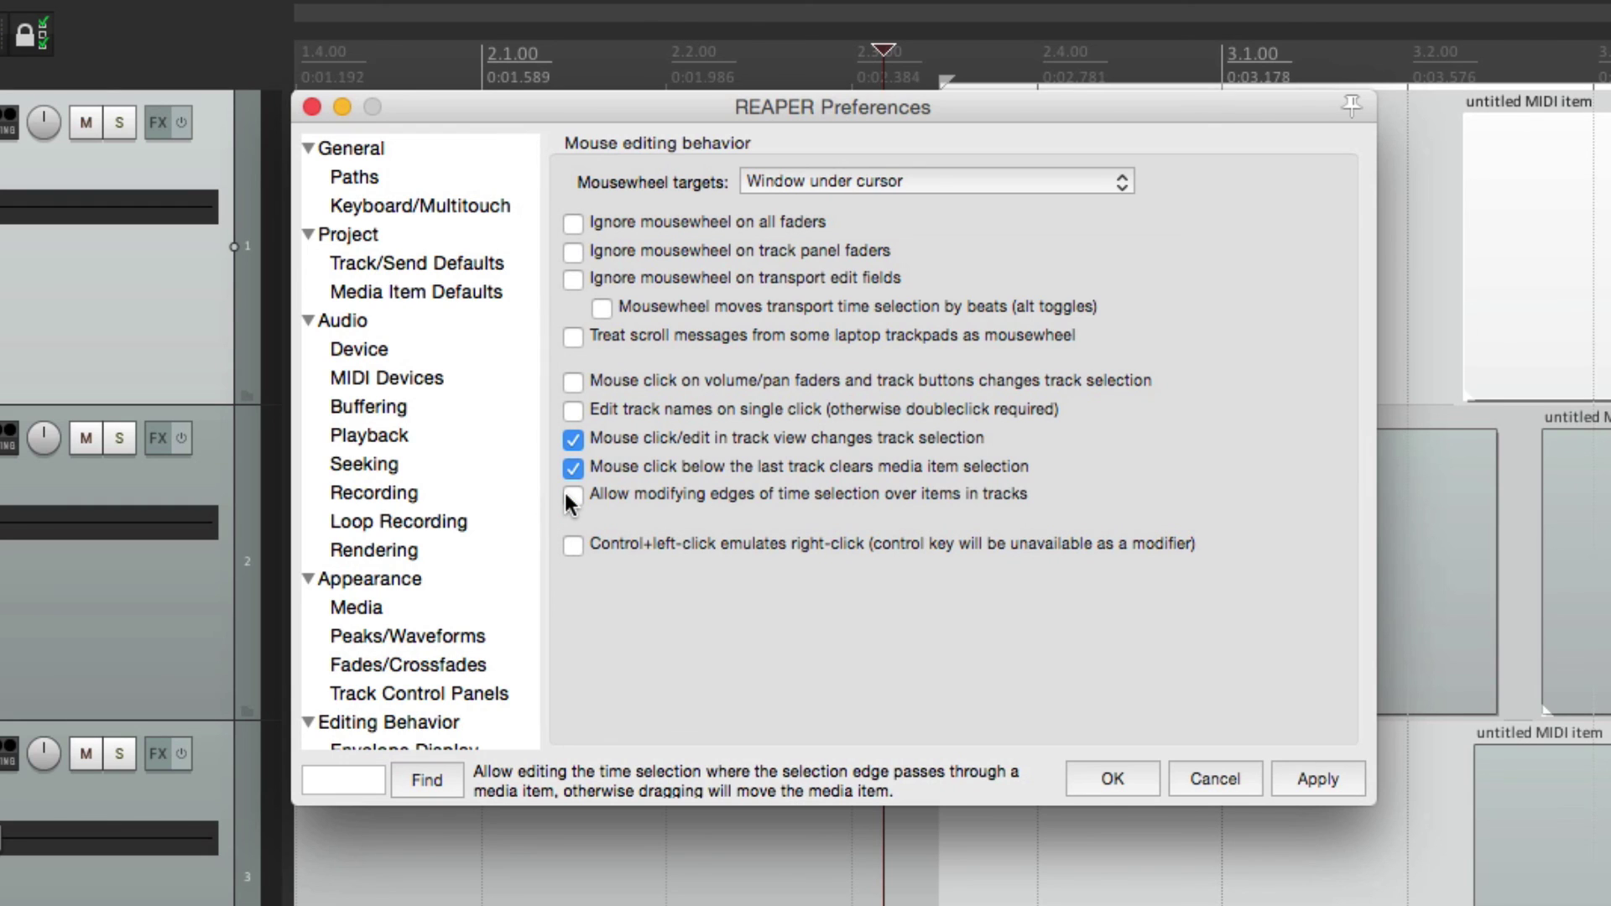
key("Return")
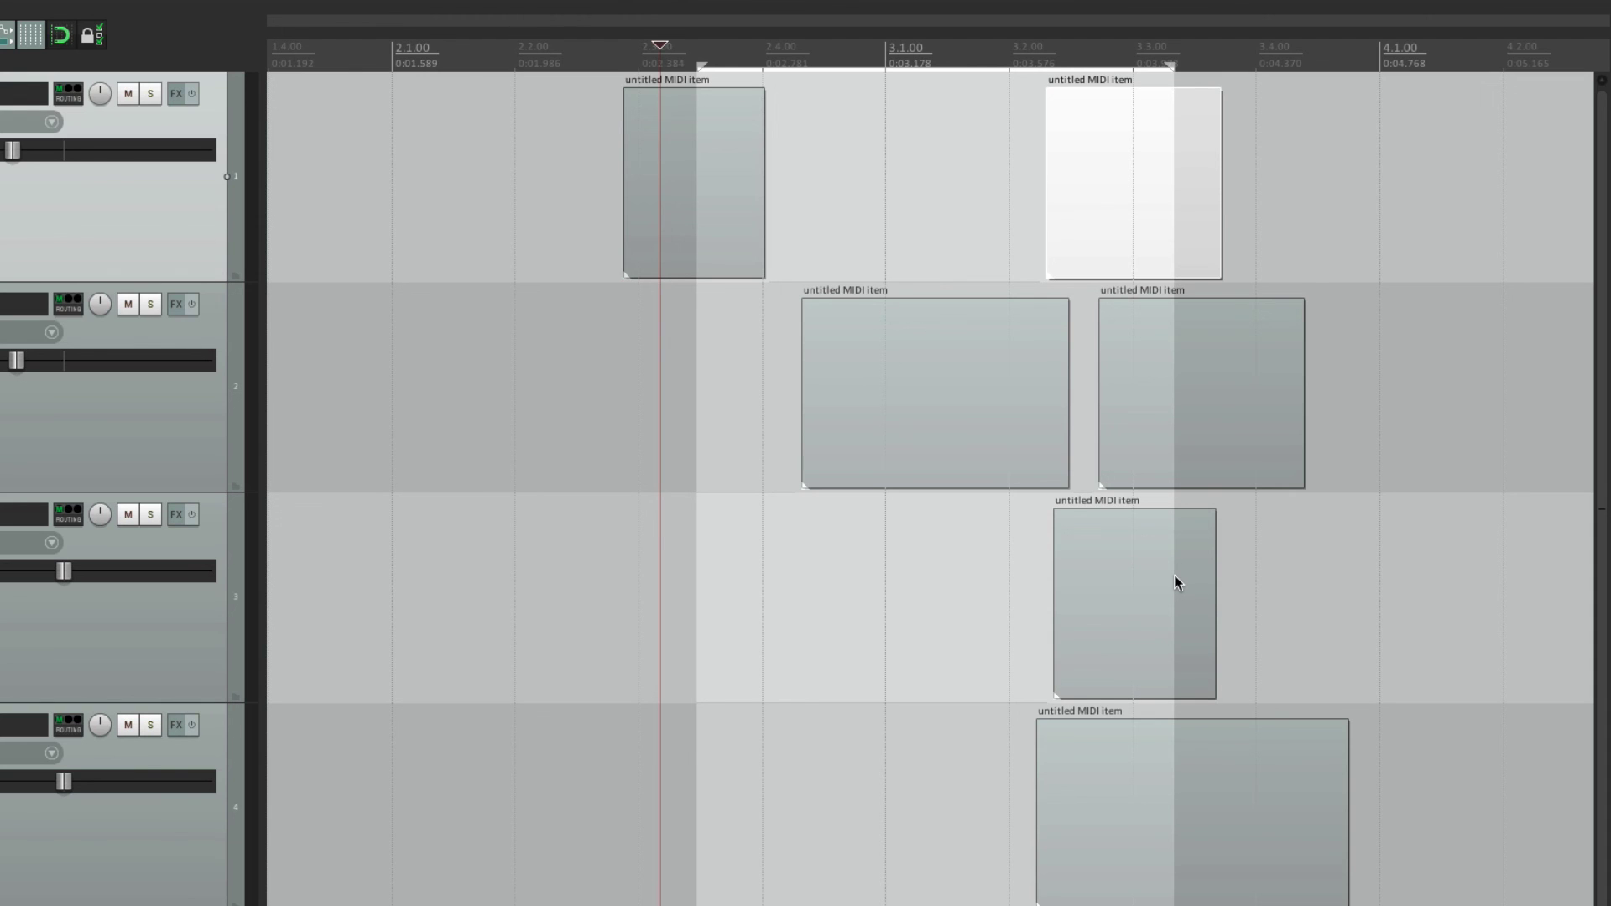
key("super+comma")
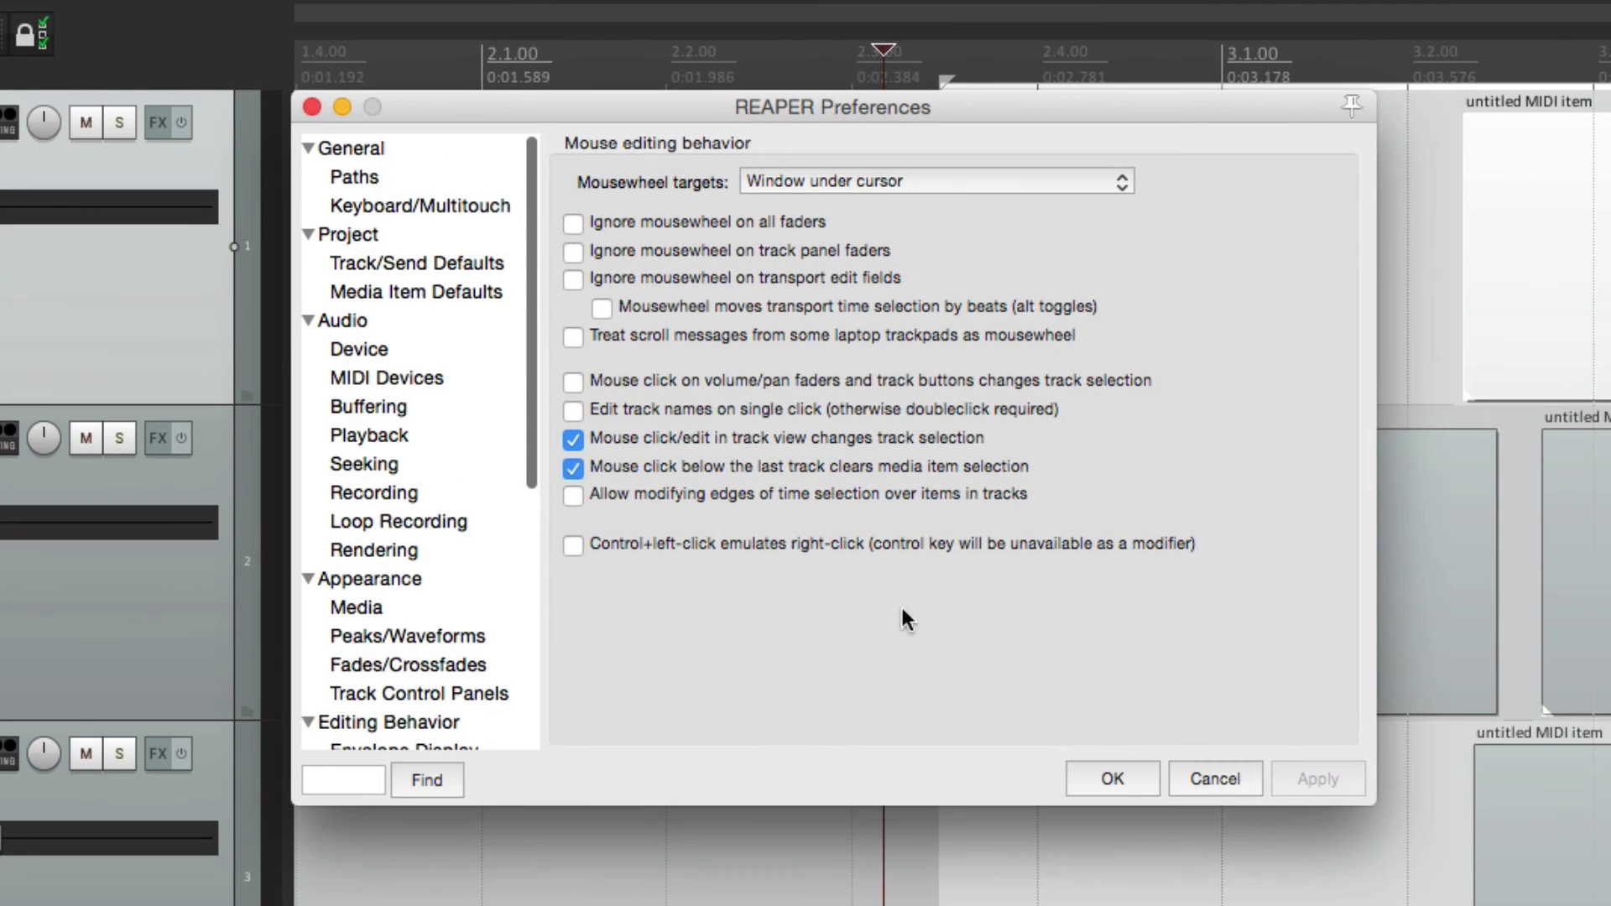
left_click(573, 496)
left_click(572, 496)
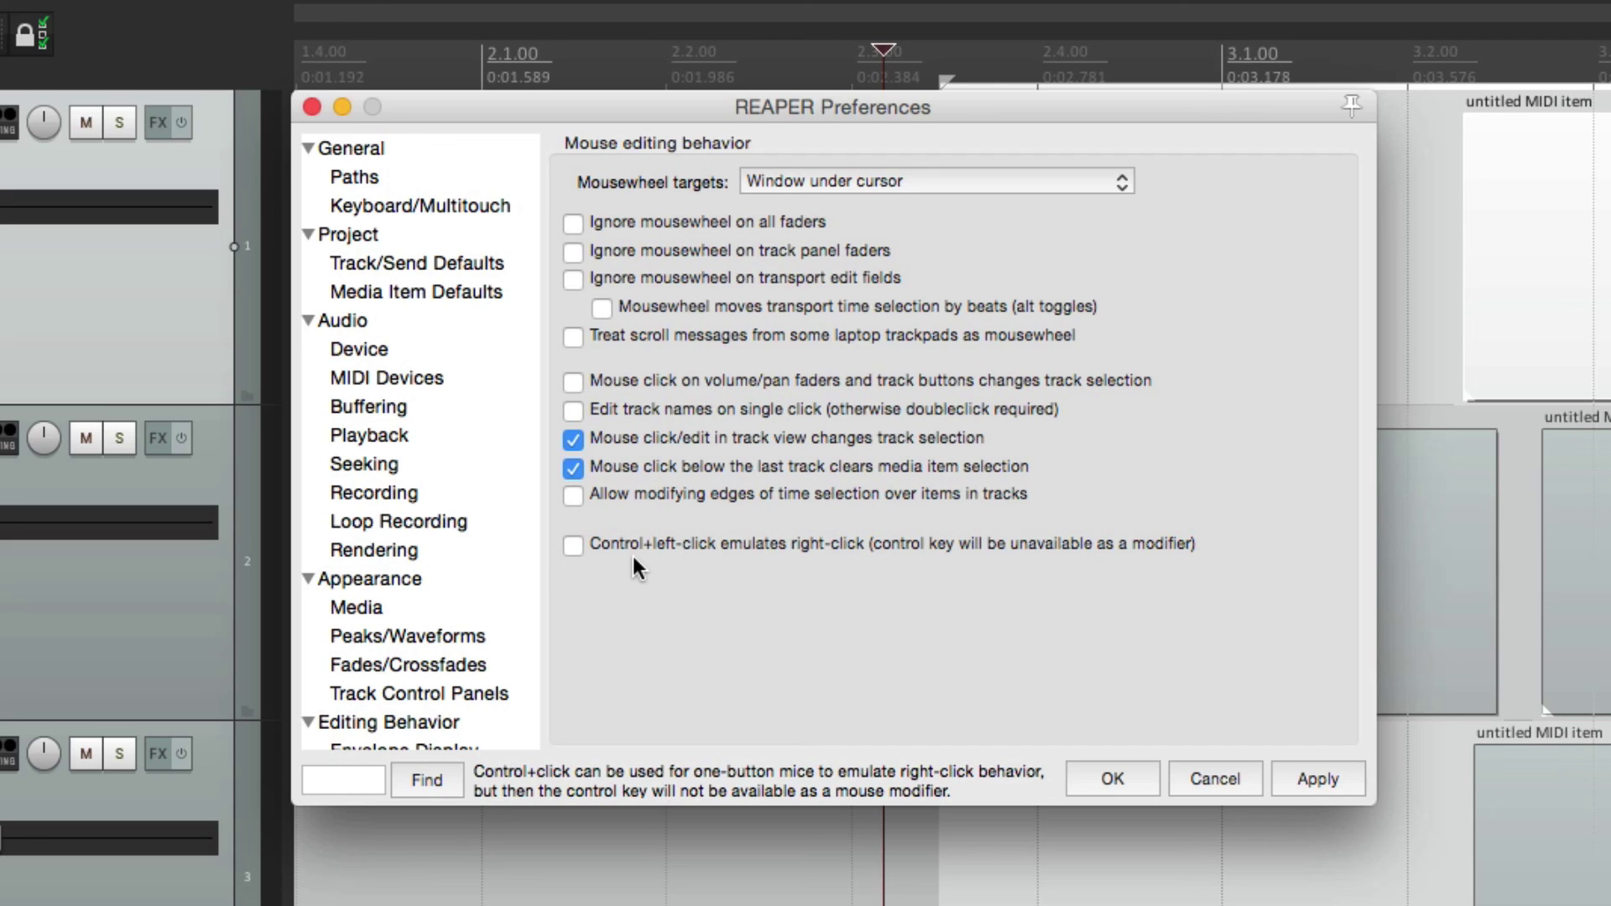
- Turn on the preference that makes Control+left-click emulate right-click and apply it
left_click(564, 547)
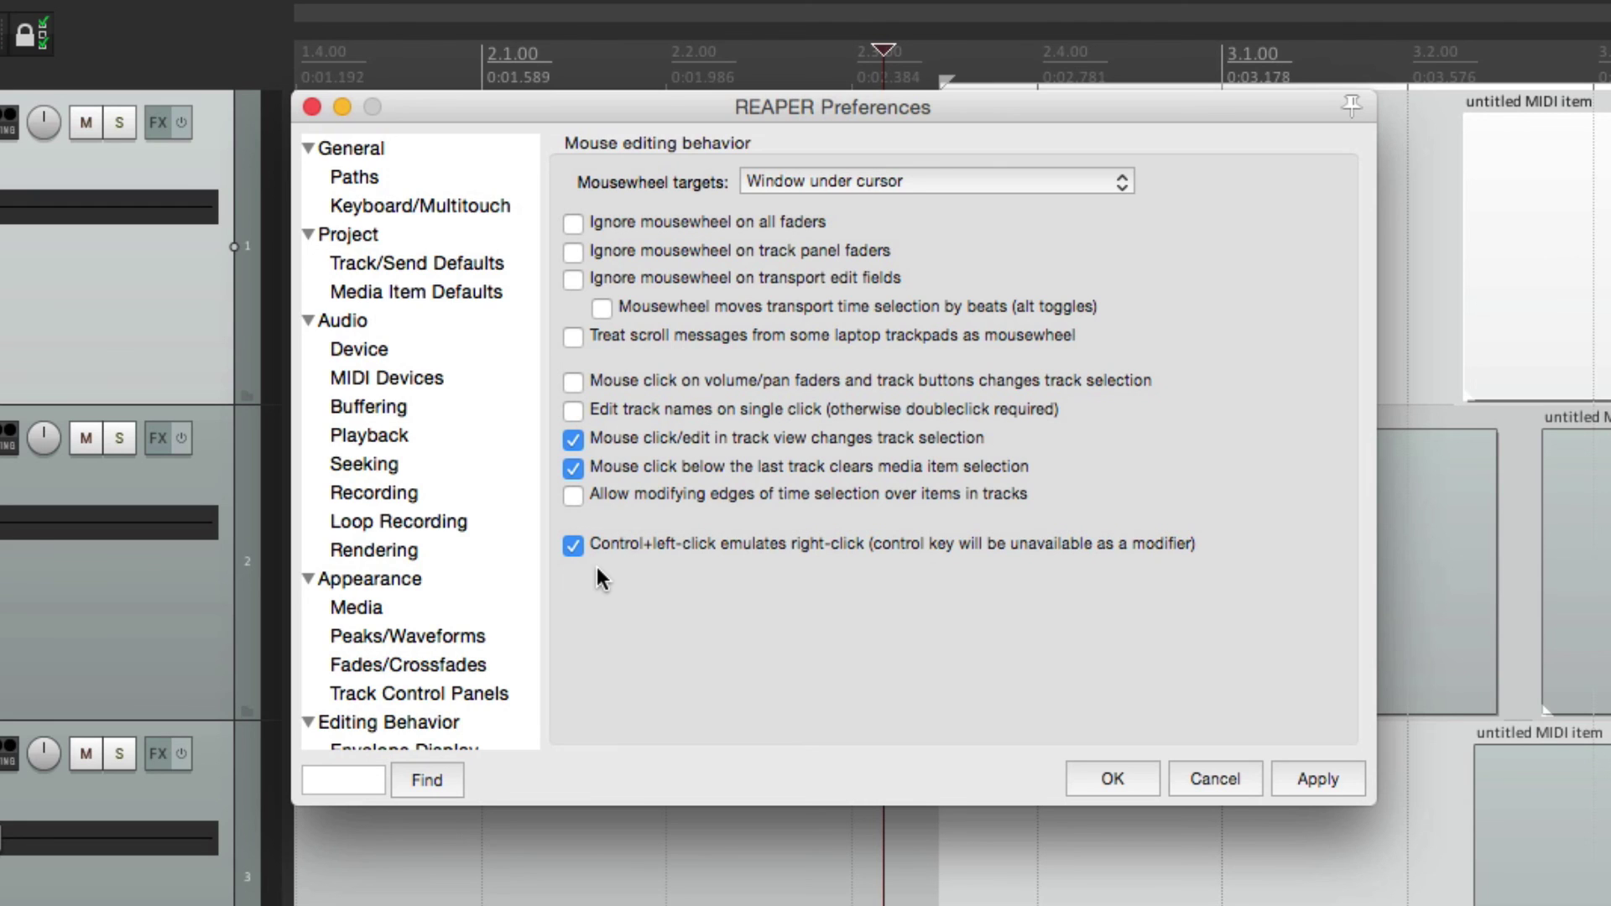
key("Return")
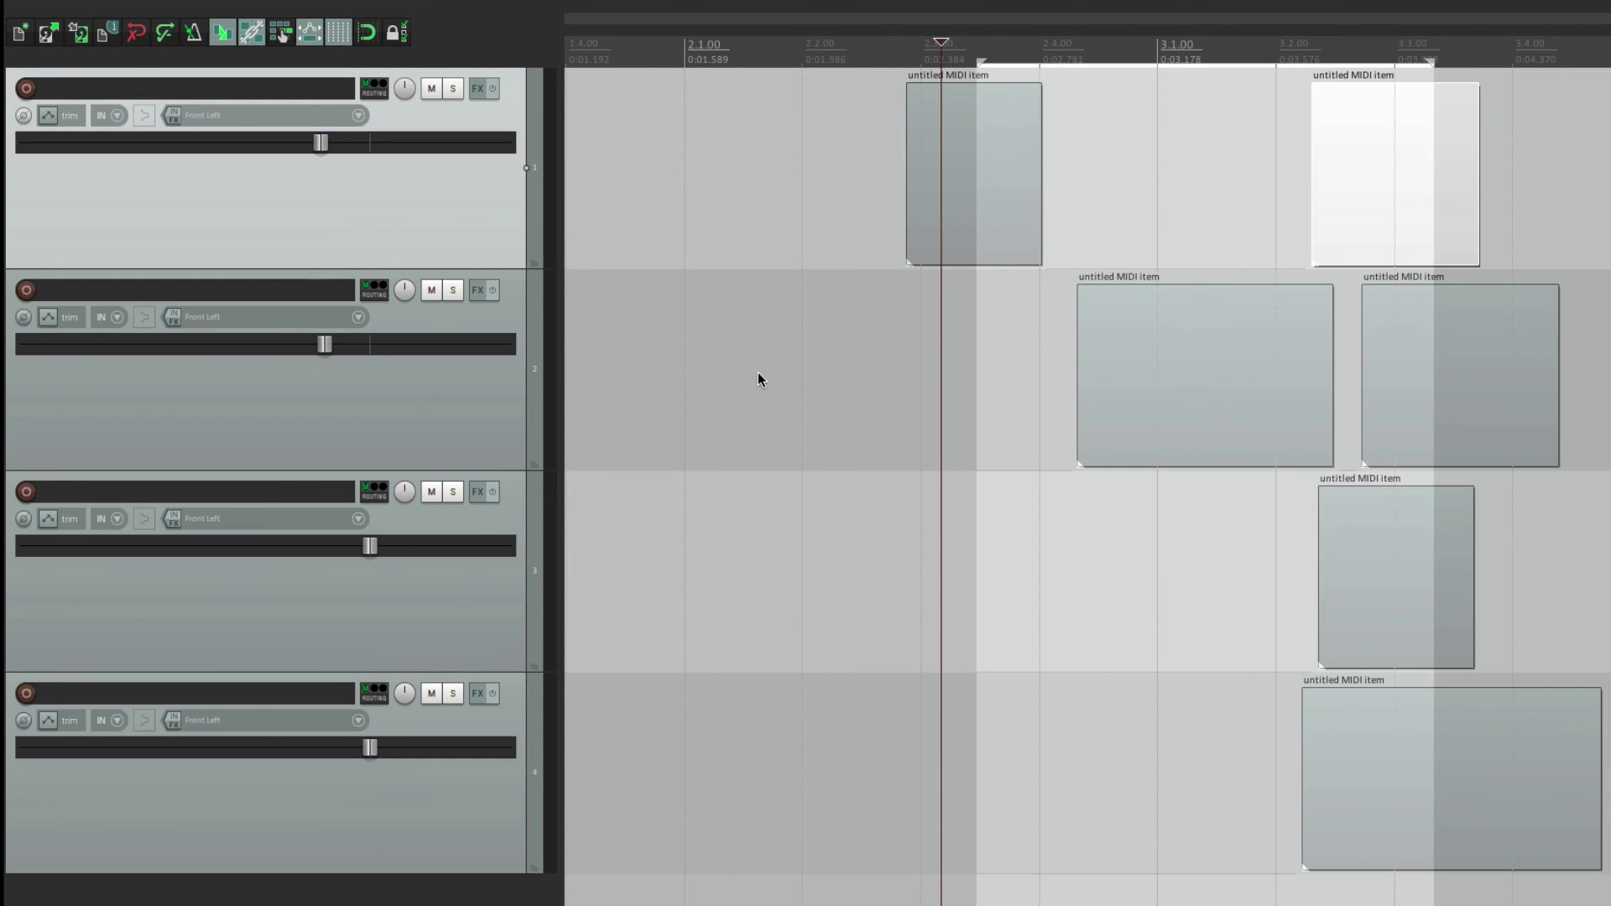
- View the context menus of track 1's empty arrange area, track 1's control panel and the timeline ruler, dismissing each without choosing a command
right_click(823, 153)
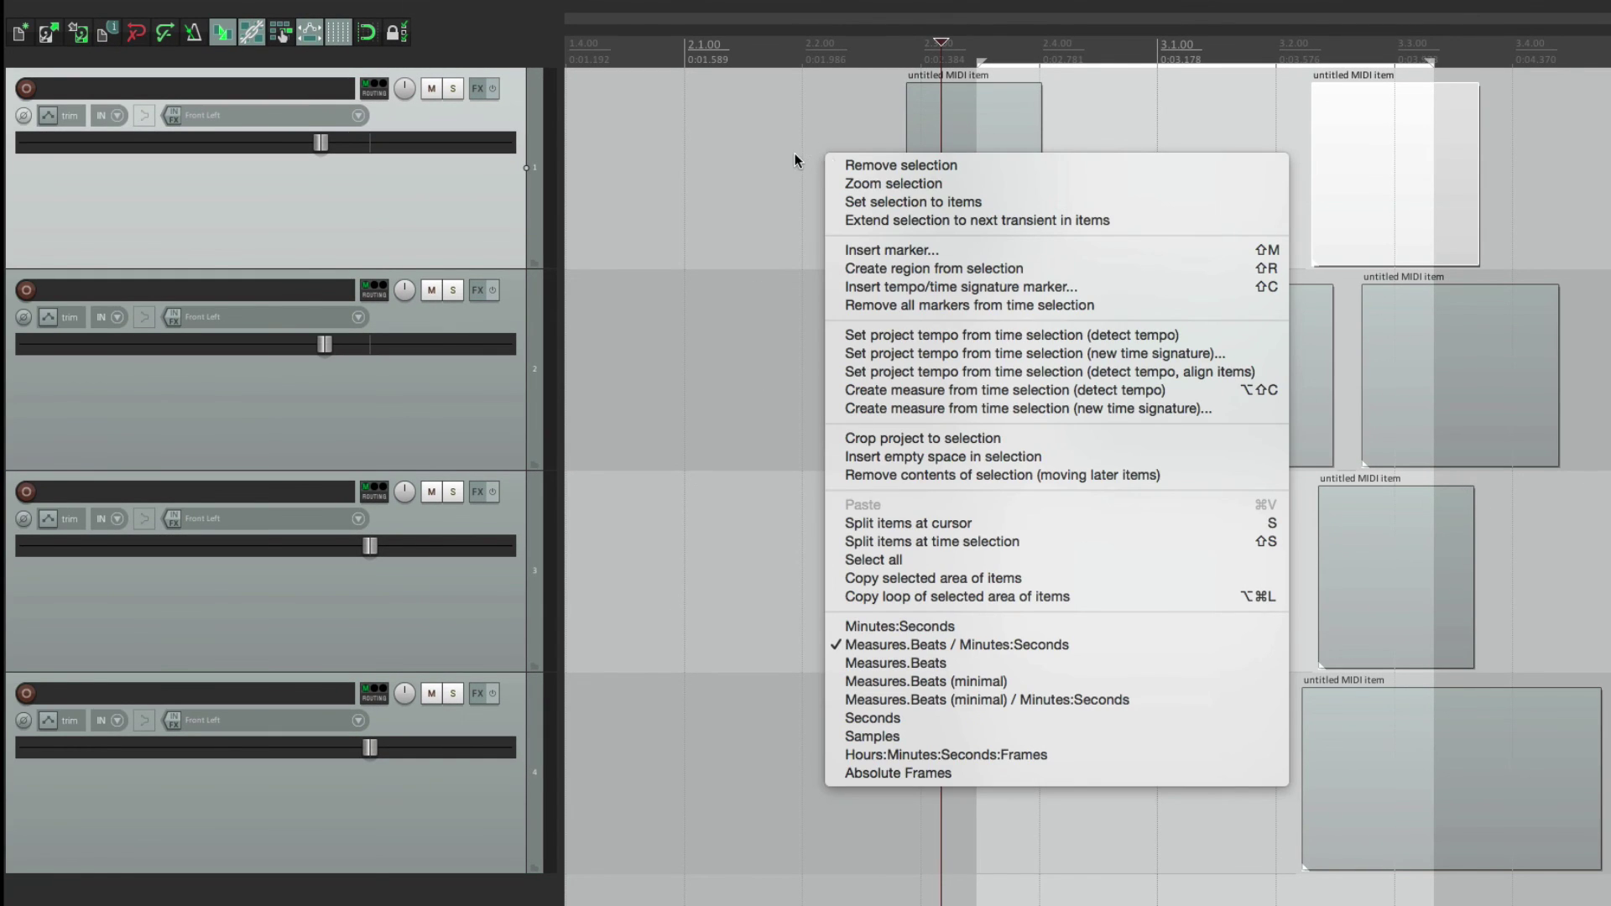
left_click(800, 159)
right_click(486, 208)
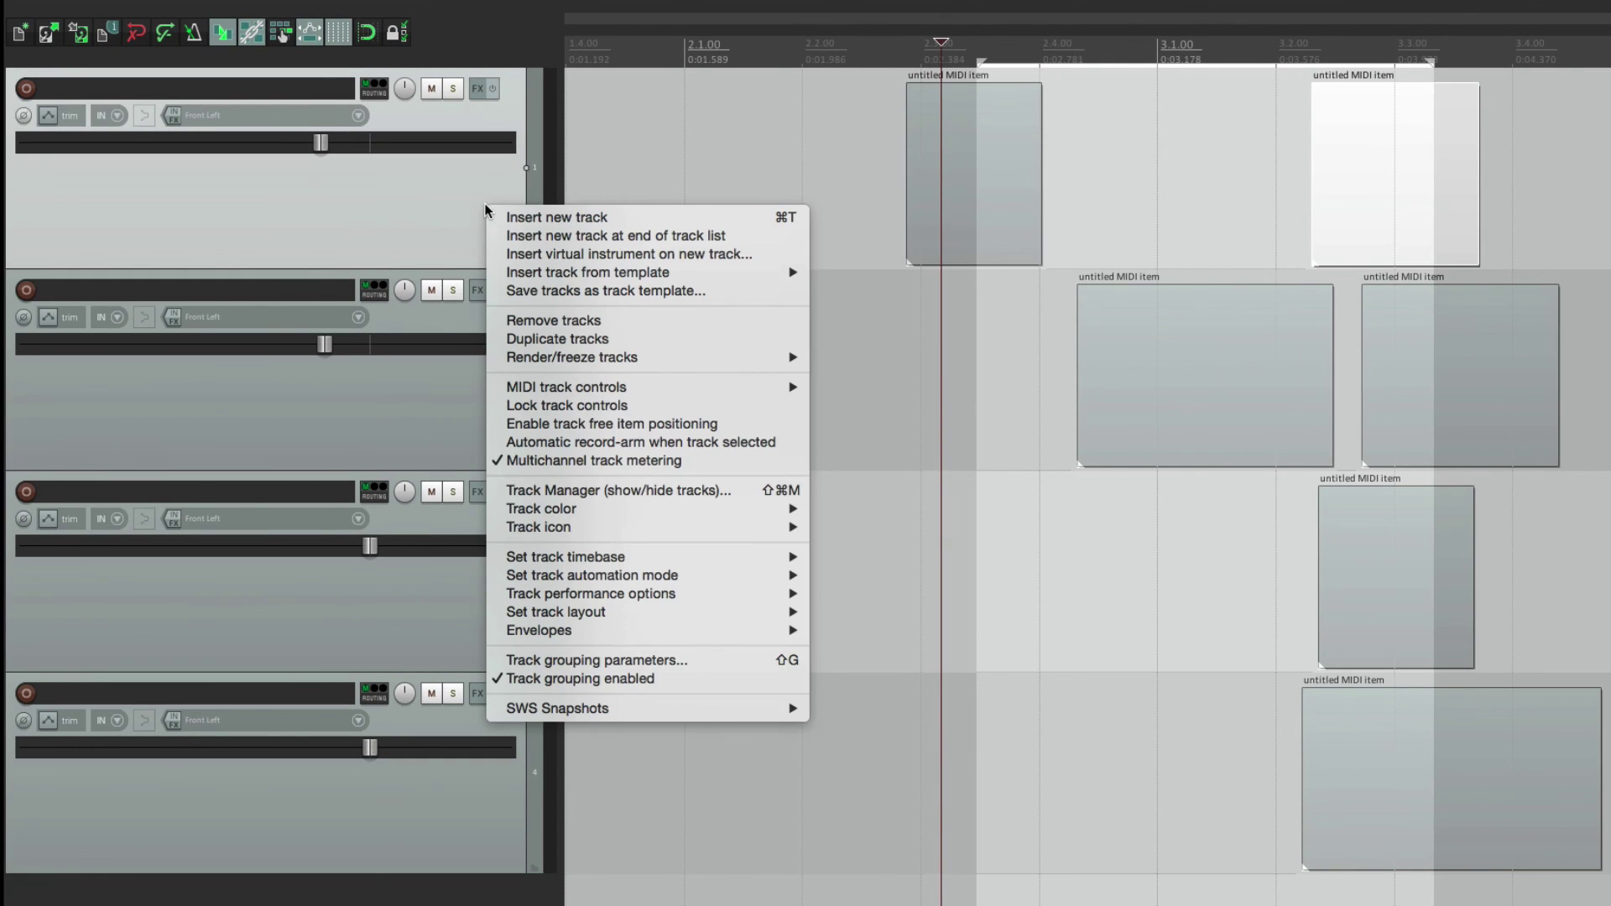
left_click(750, 149)
right_click(855, 62)
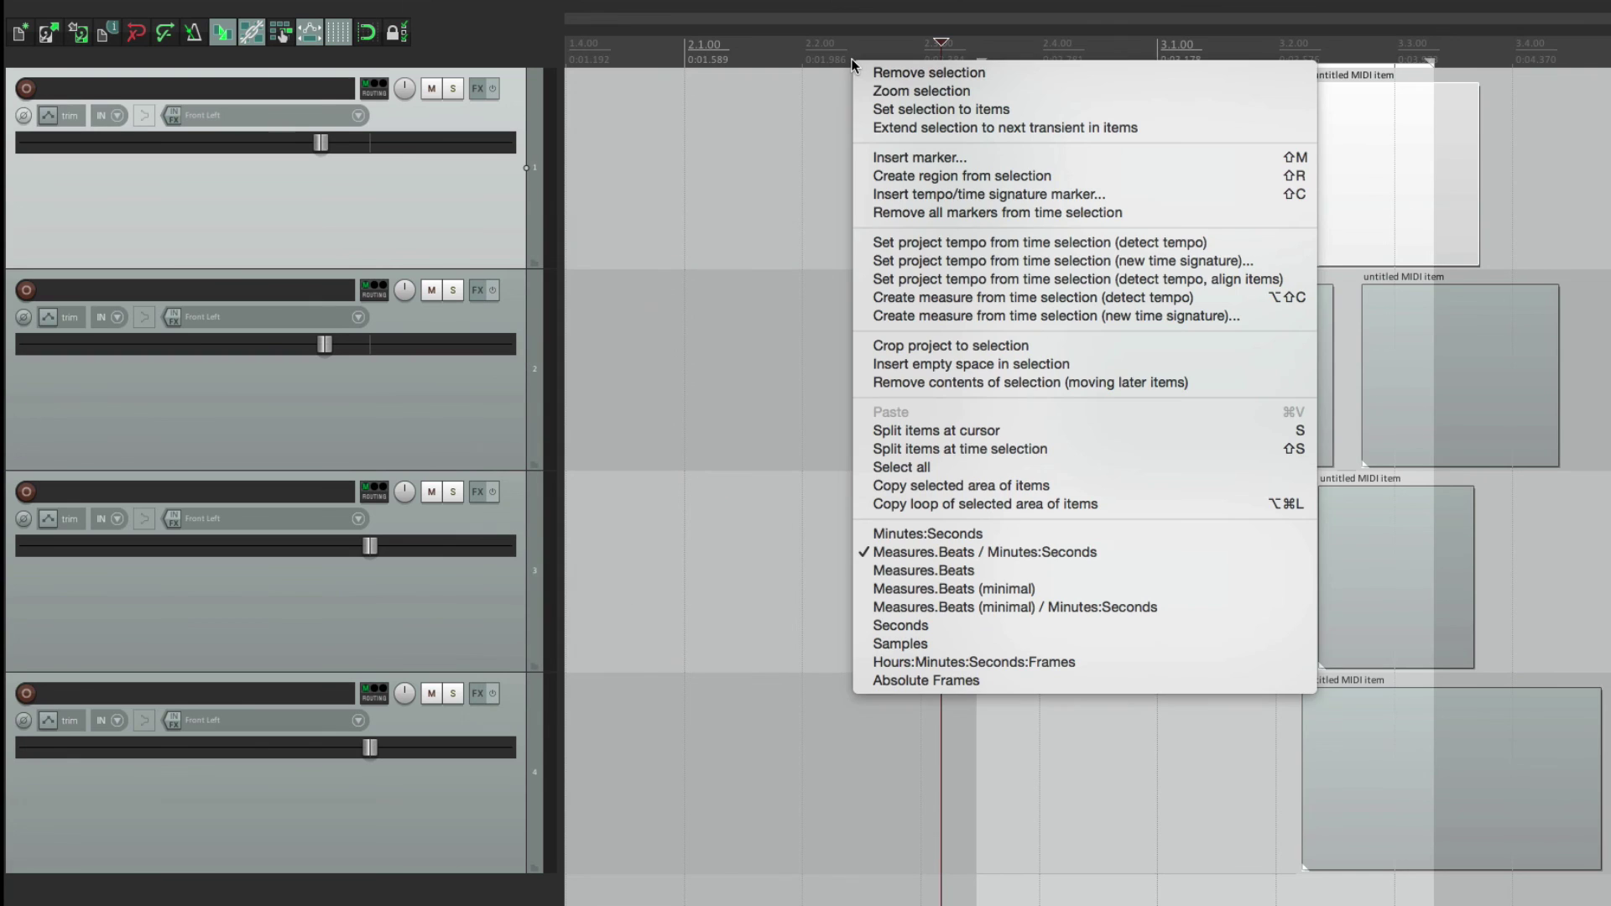
left_click(796, 134)
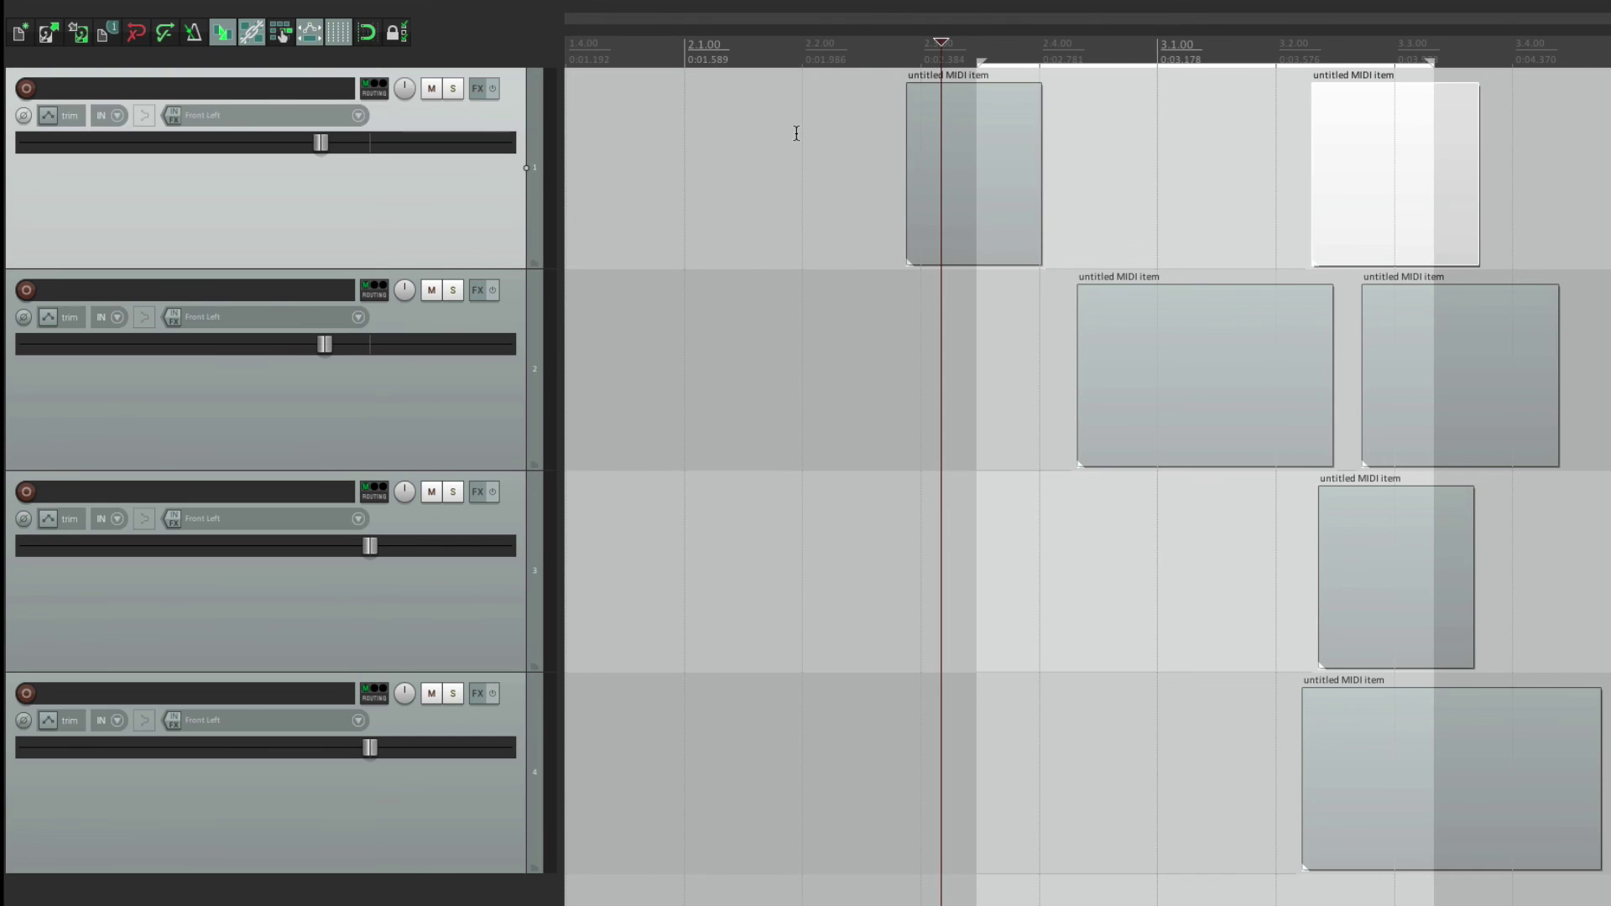
- Reopen the preferences at the mouse editing behavior settings
key("super+comma")
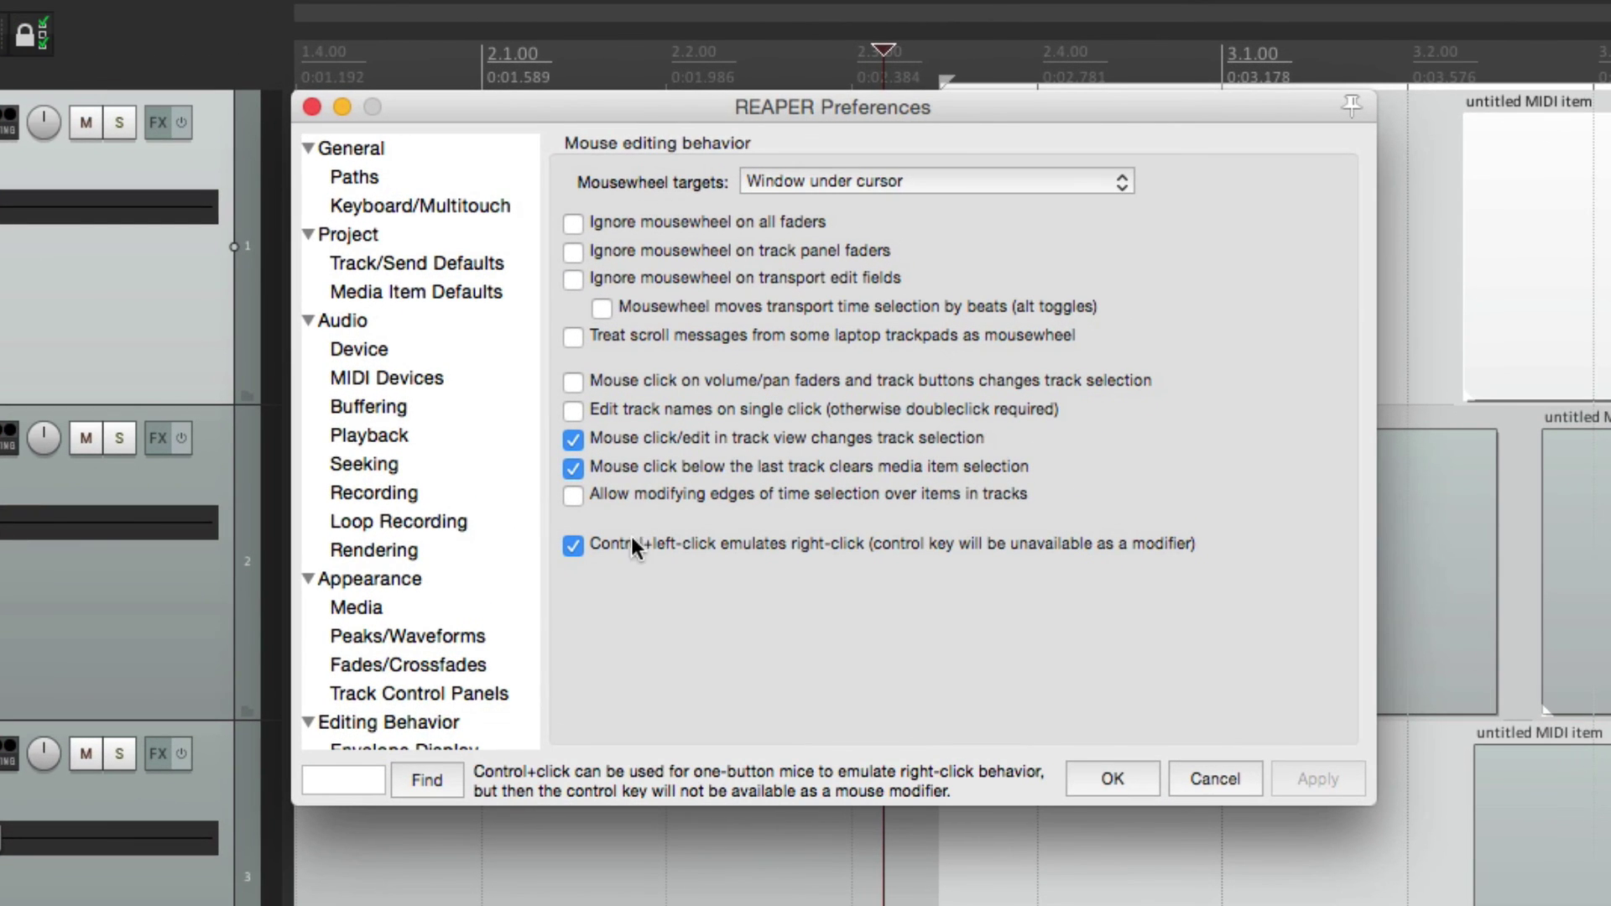